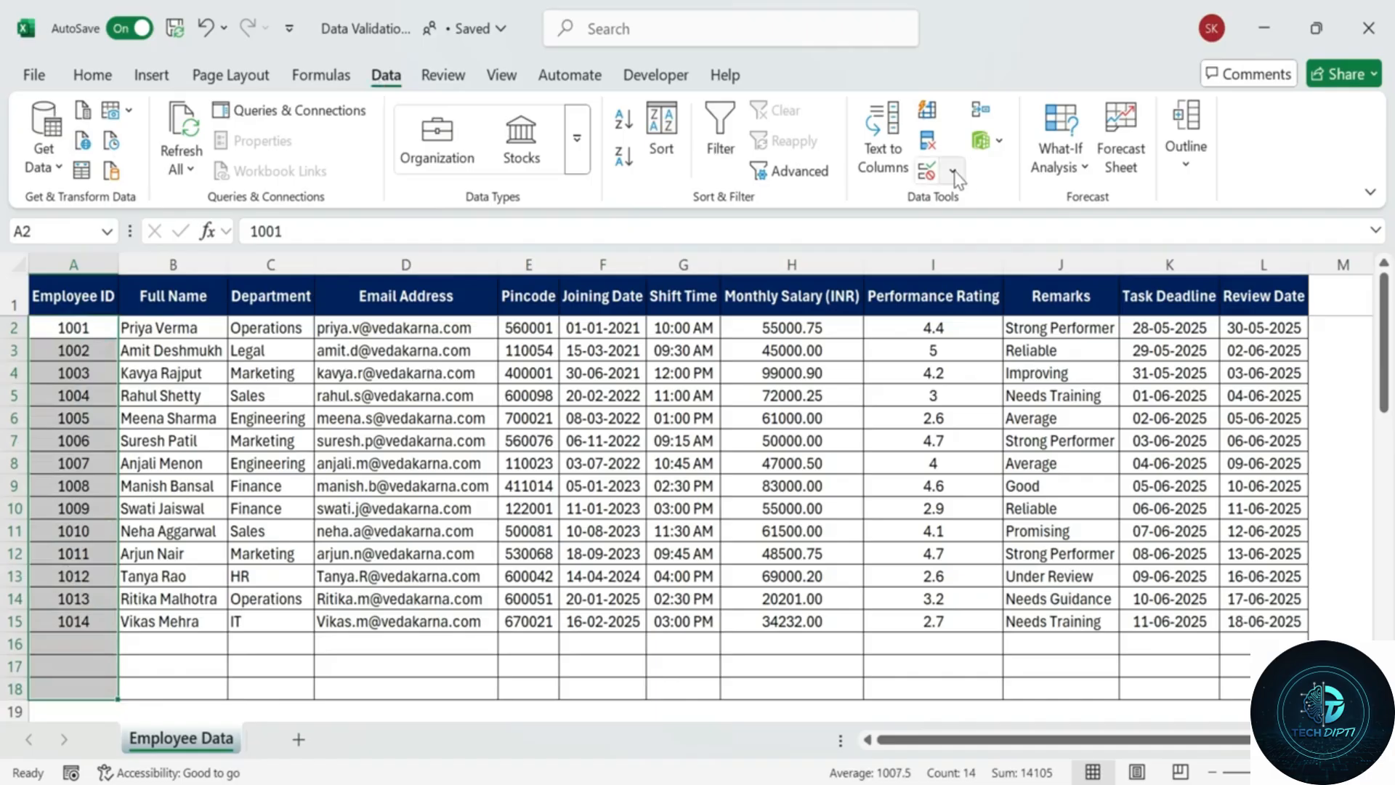
Add Data Validation to the Employee ID cells: Whole number, between, minimum 1001 and maximum 2000.
{"action": "left_click", "coordinate": [952, 172]}
{"action": "left_click", "coordinate": [974, 202]}
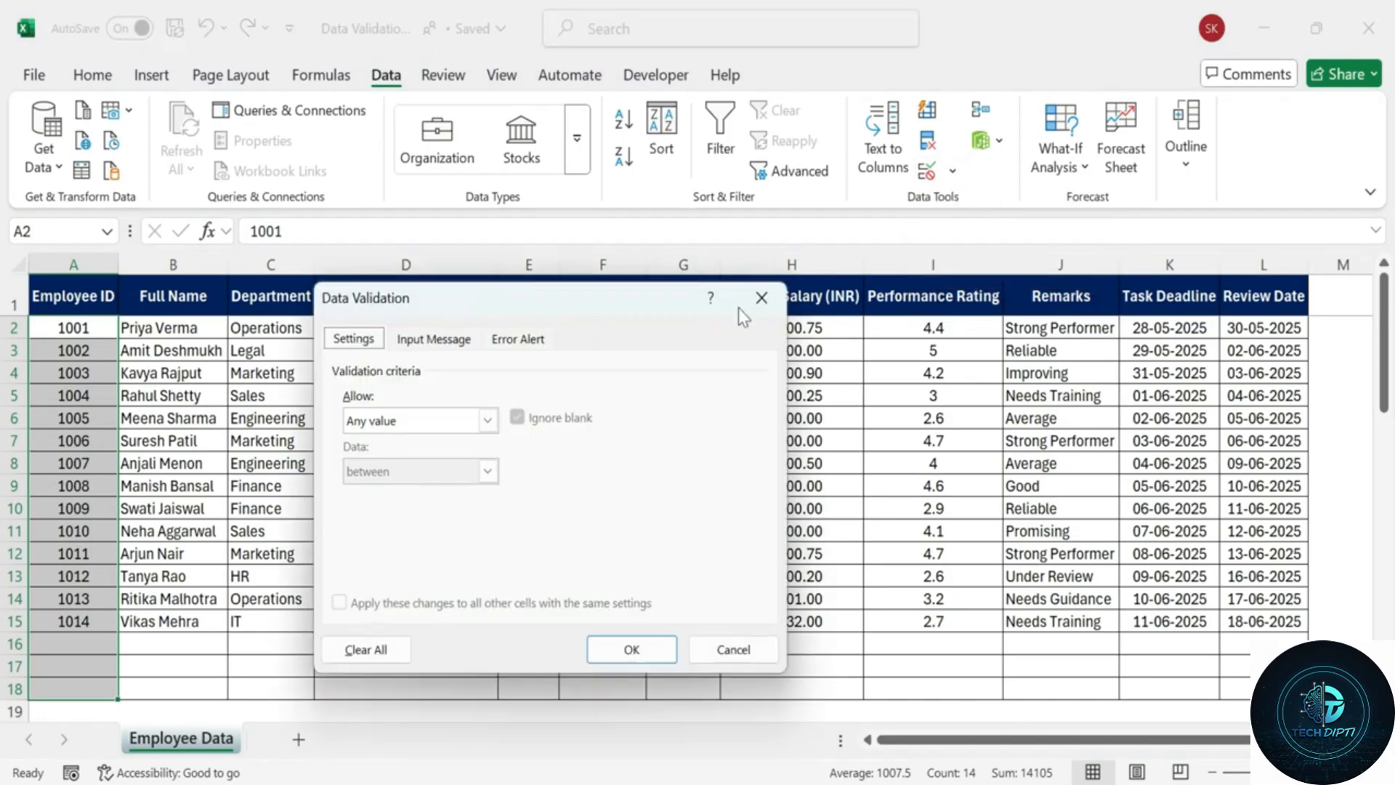
{"action": "left_click", "coordinate": [487, 420]}
{"action": "left_click", "coordinate": [481, 458]}
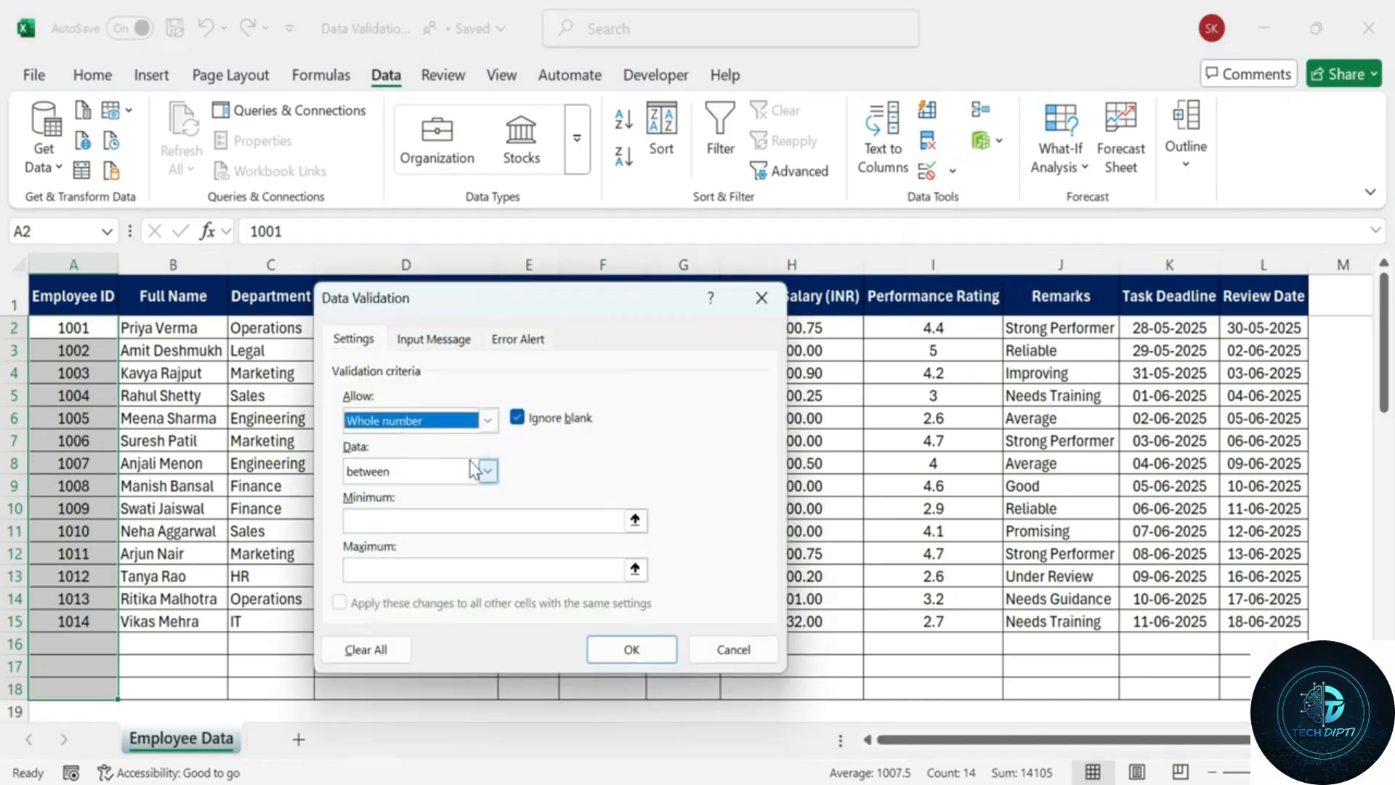
{"action": "left_click", "coordinate": [367, 519]}
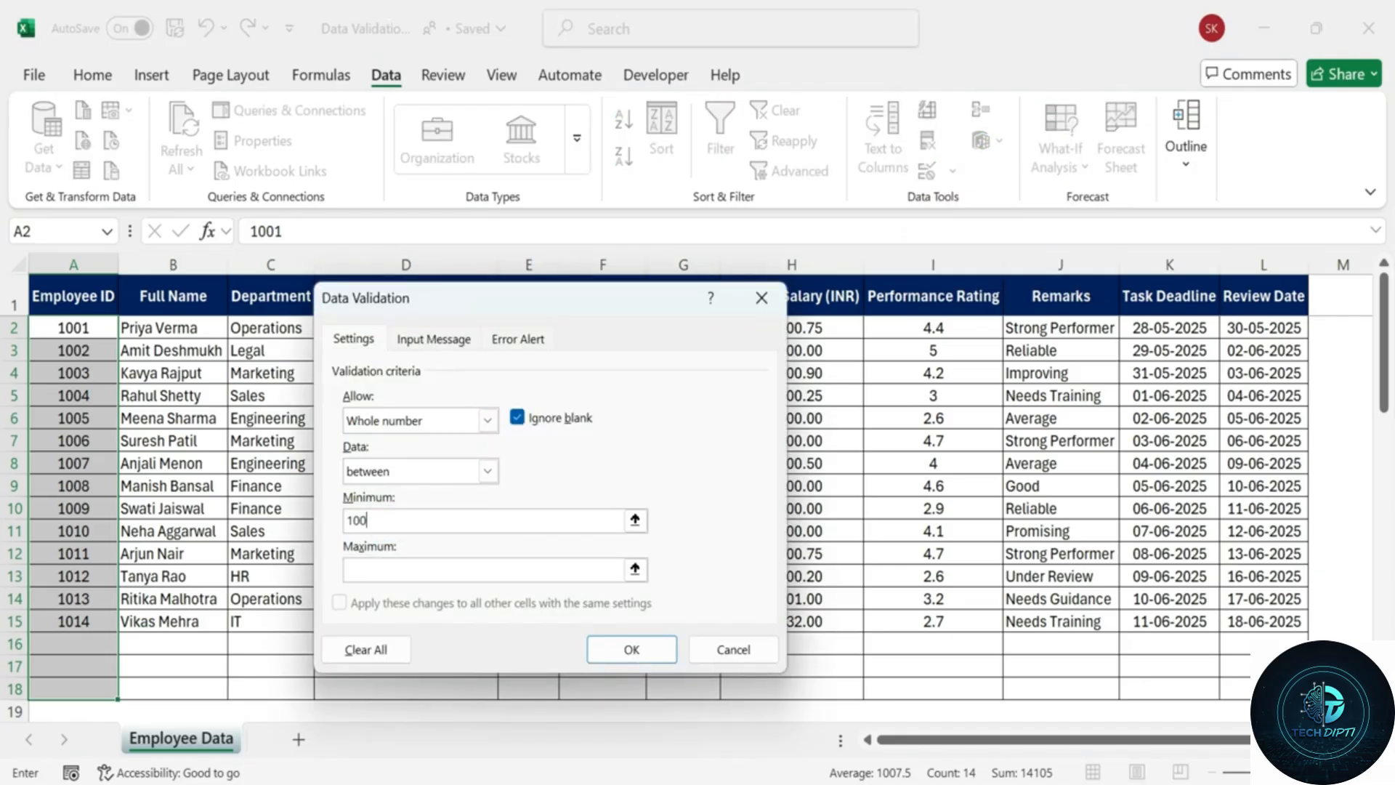
{"action": "left_click", "coordinate": [386, 570]}
Set input message title 'Employee ID Entry' with message 'Enter a valid whole number between 1001 and 2000'.
{"action": "left_click", "coordinate": [433, 340]}
{"action": "left_click", "coordinate": [403, 454]}
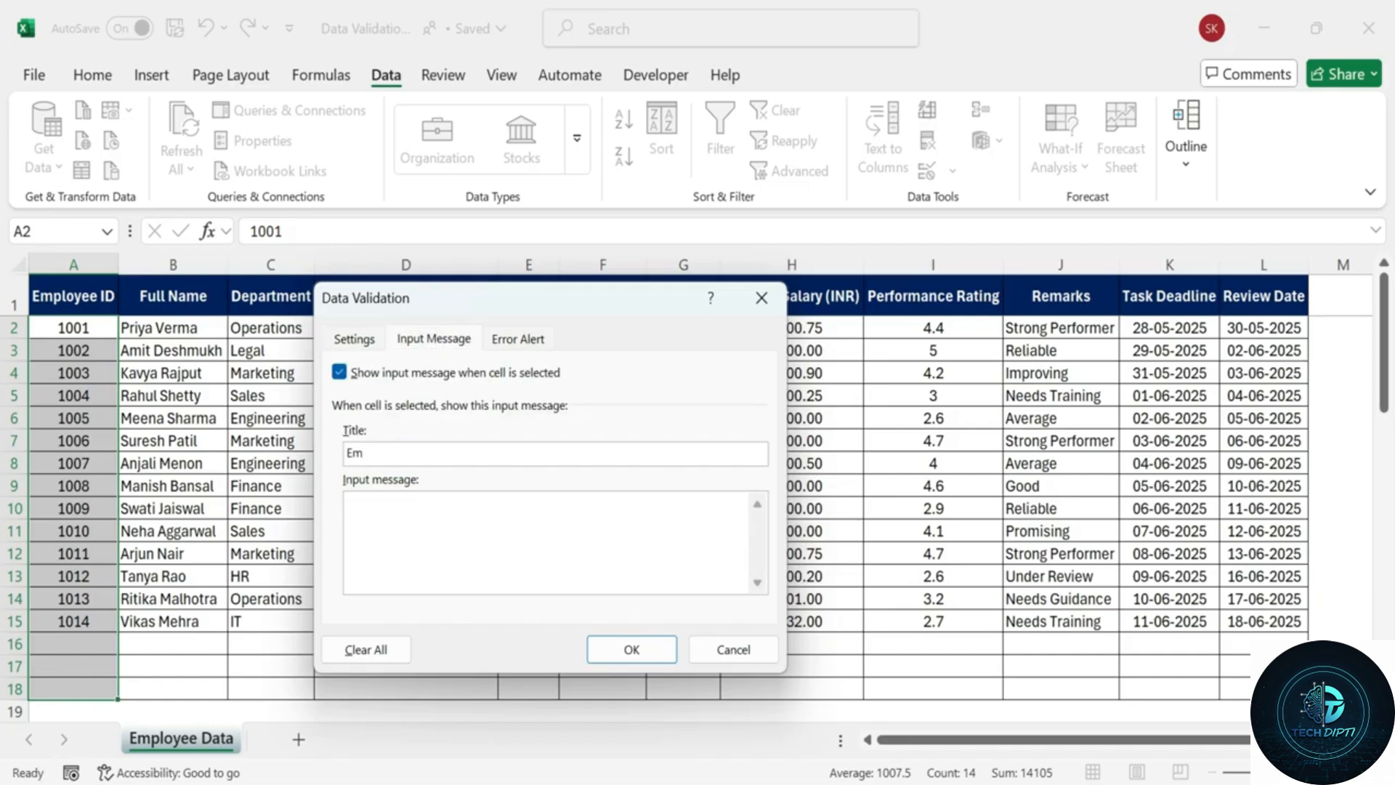
{"action": "type", "text": "Employee ID Entry"}
{"action": "left_click", "coordinate": [387, 513]}
{"action": "type", "text": "Enter a val"}
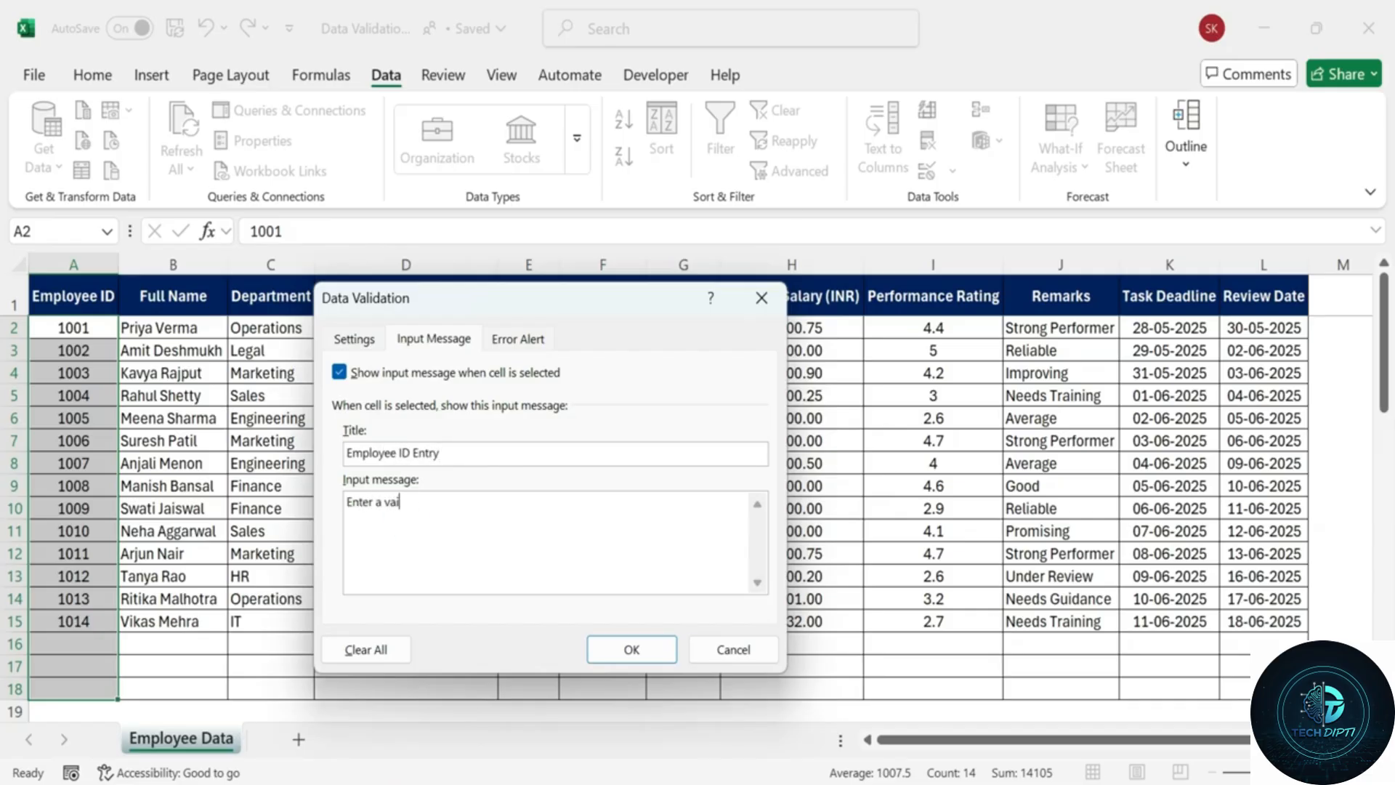
{"action": "type", "text": "id whole number between 1001"}
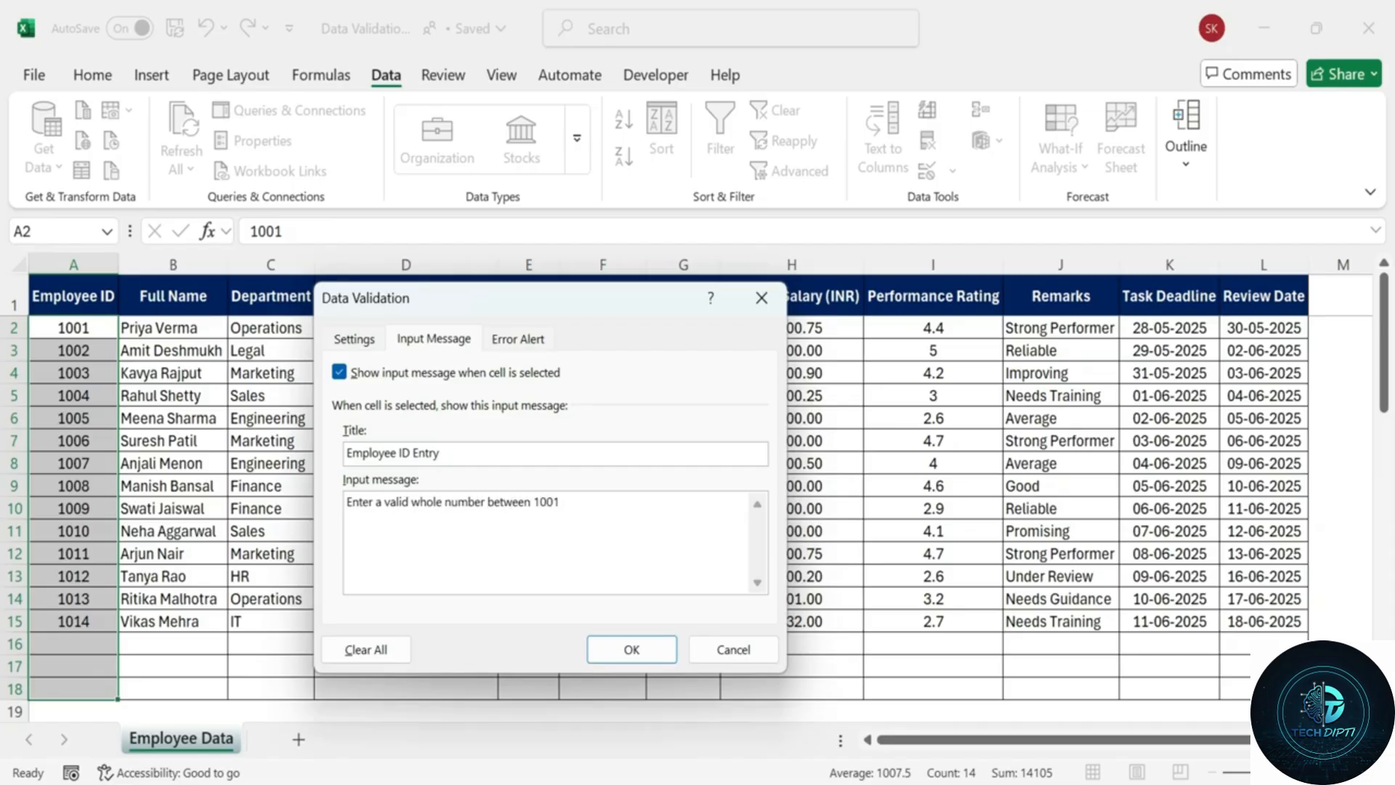
{"action": "type", "text": " and 2000"}
Title the Stop alert 'Invalid ID' with message 'Employee ID must be a whole number between 1001 and 2000'.
{"action": "left_click", "coordinate": [518, 339]}
{"action": "left_click", "coordinate": [563, 454]}
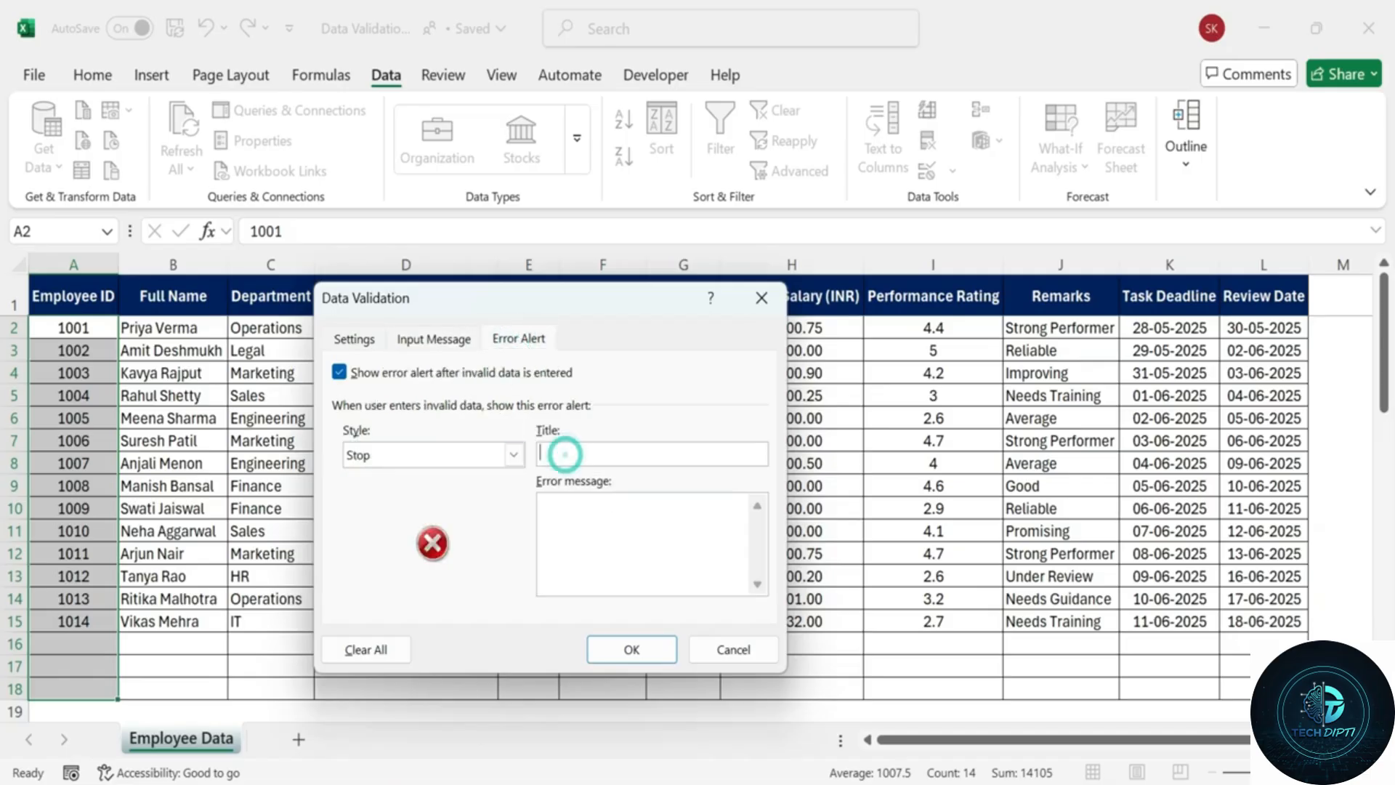
{"action": "type", "text": "Invalid ID"}
{"action": "key", "text": "Tab"}
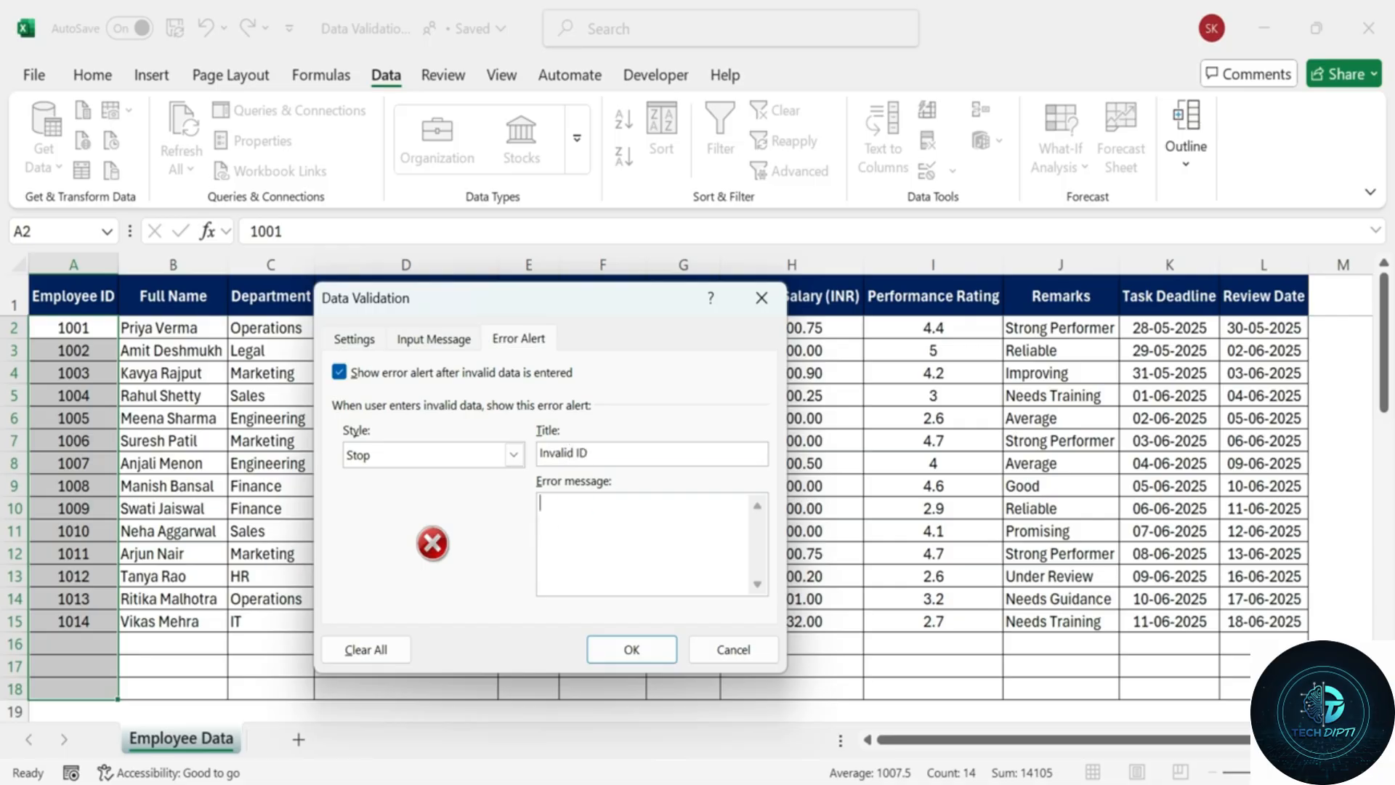
{"action": "type", "text": "Employee Id"}
{"action": "key", "text": "BackSpace"}
{"action": "type", "text": "D must be a whole number"}
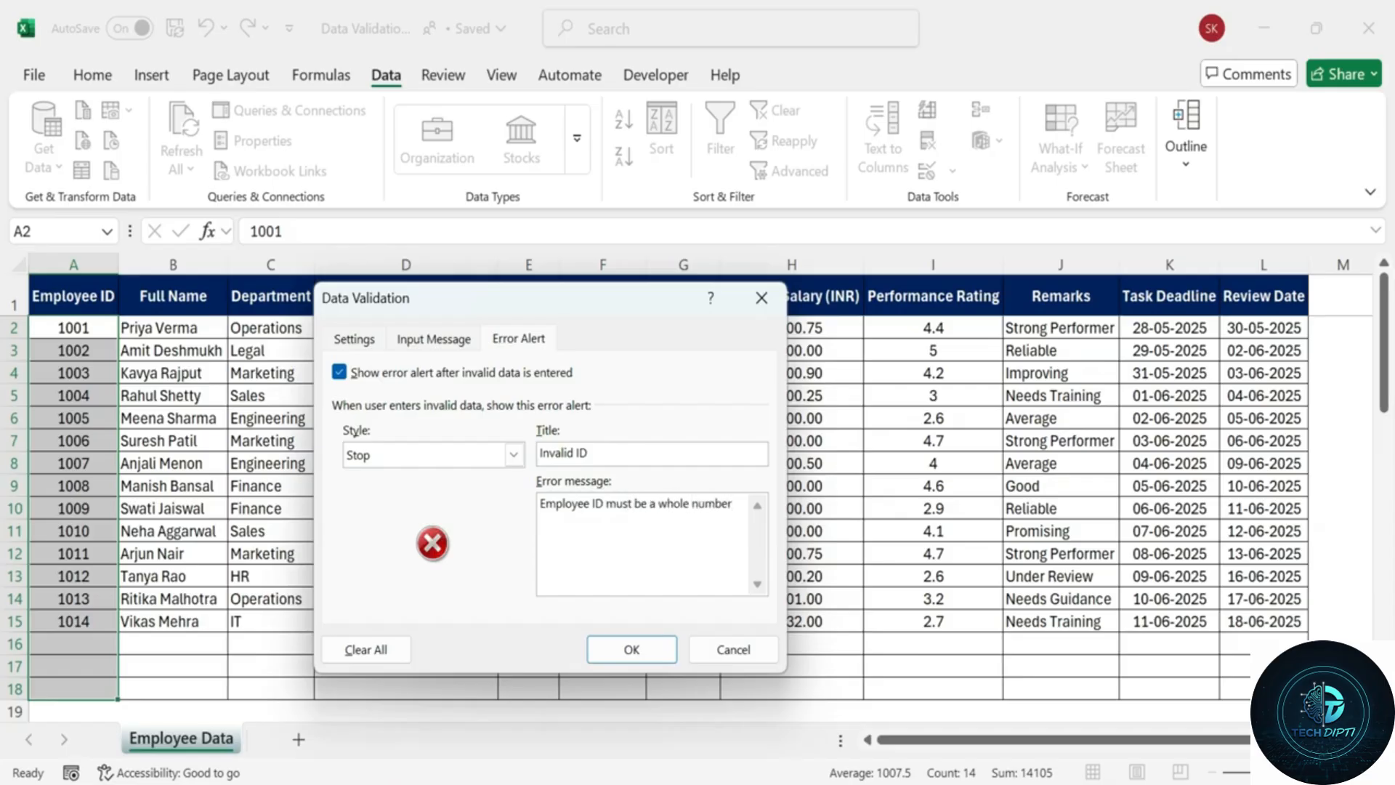
{"action": "type", "text": " between 1001 and 2000"}
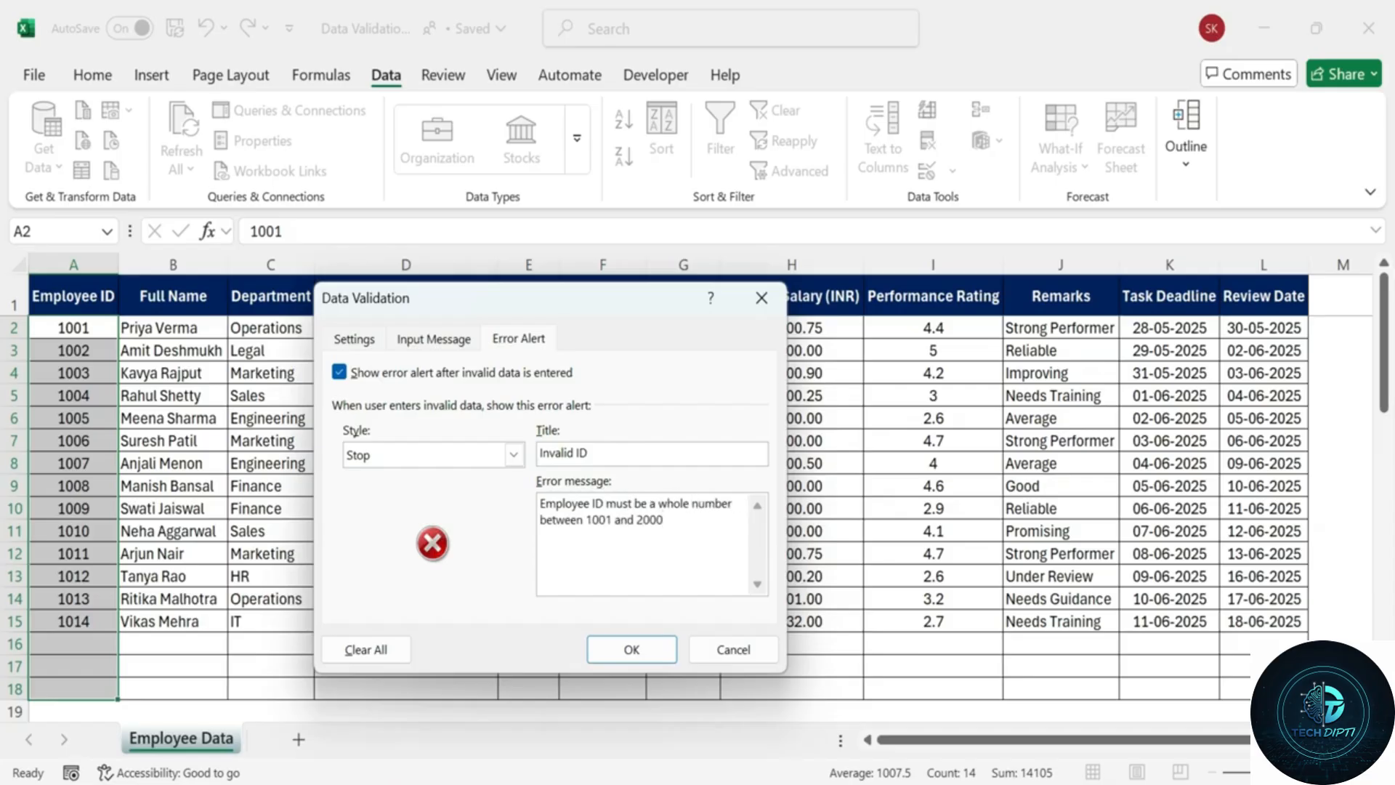
Apply the Employee ID rule and test it by entering AB123 in A16.
{"action": "left_click", "coordinate": [645, 650]}
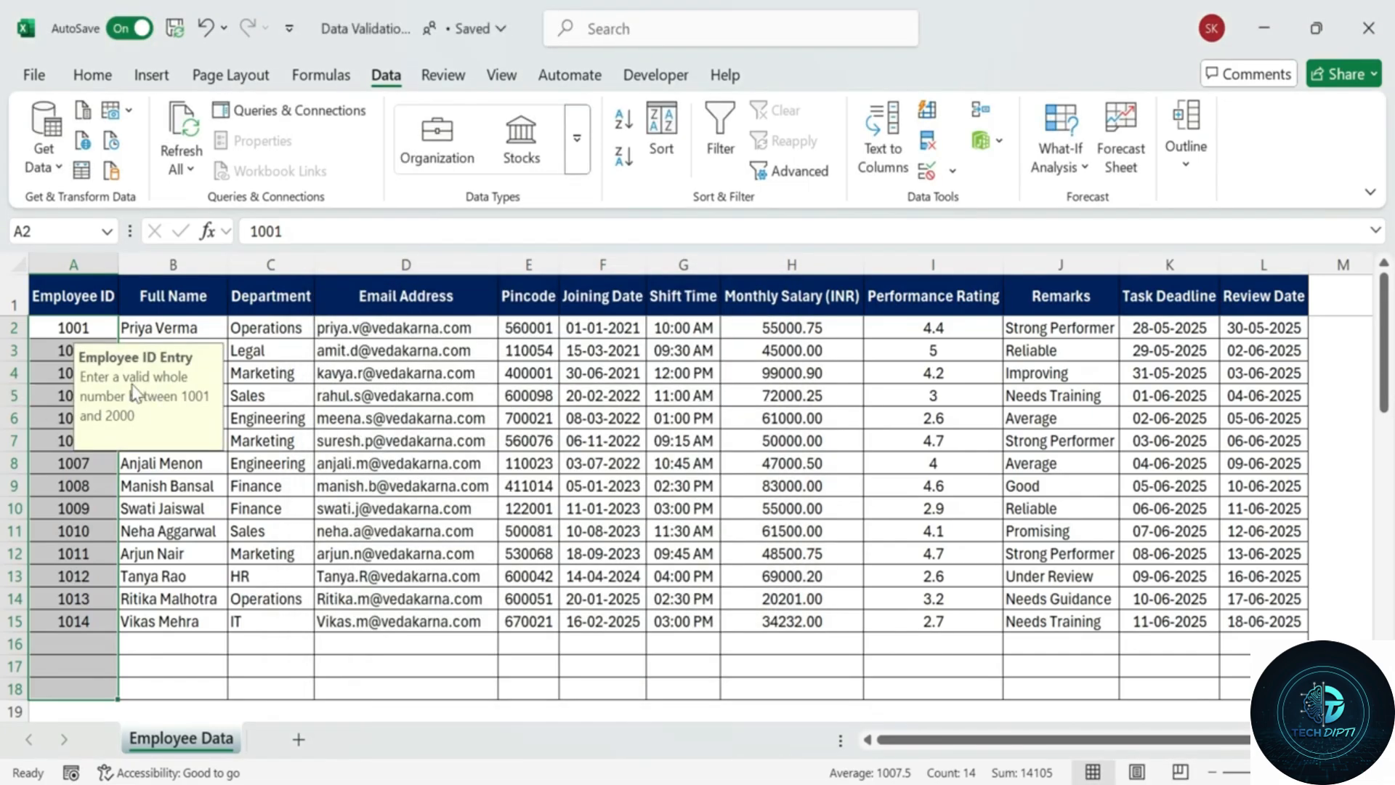
{"action": "left_click", "coordinate": [87, 646]}
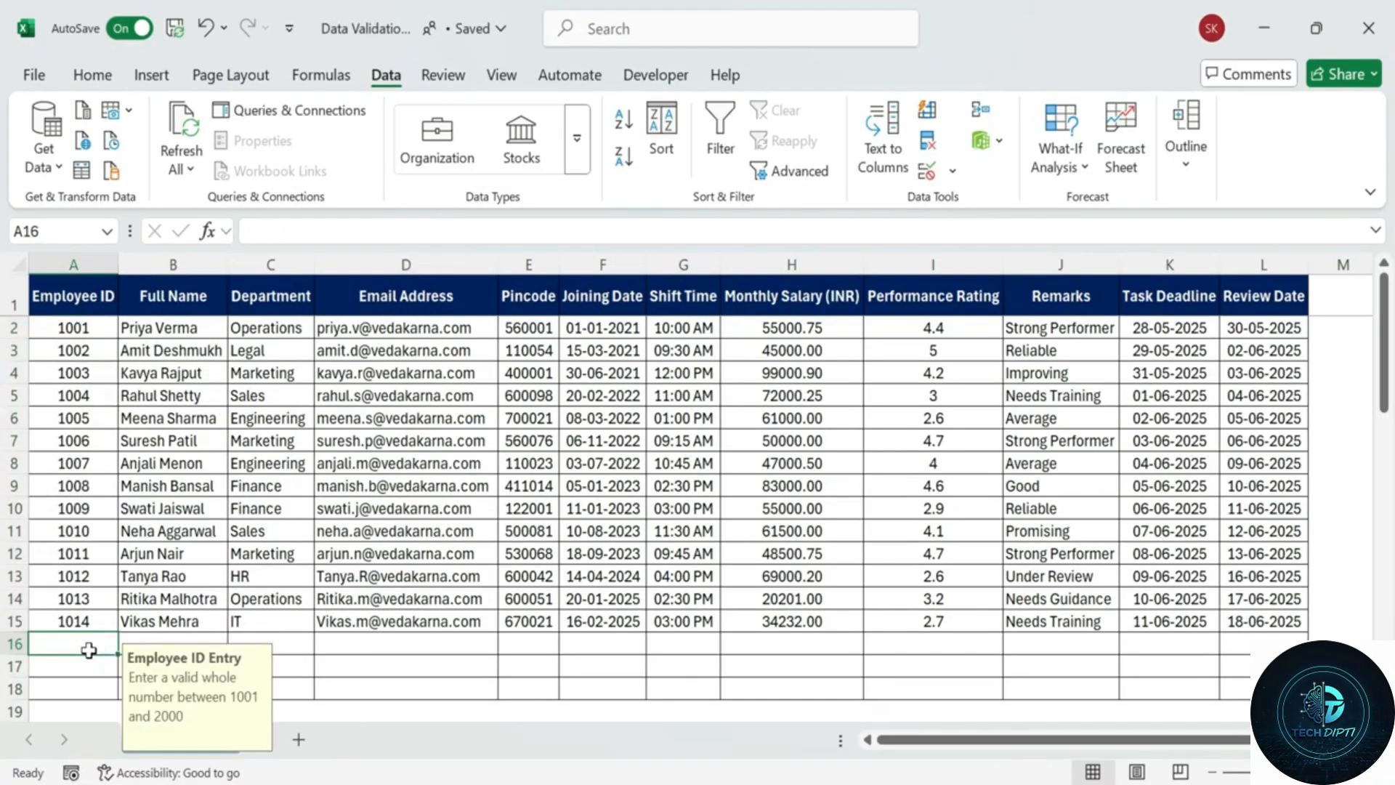
{"action": "type", "text": "AB"}
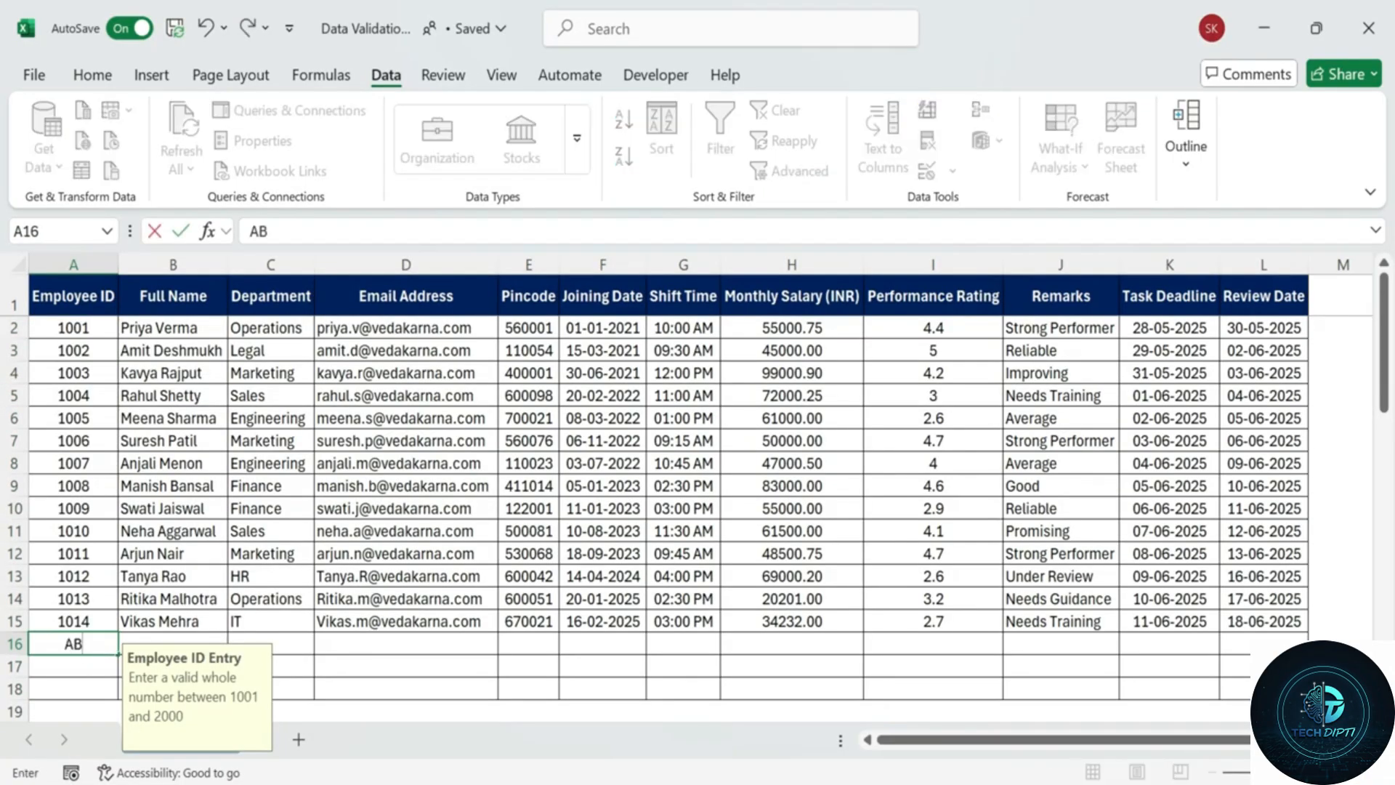
{"action": "type", "text": "123"}
{"action": "key", "text": "Return"}
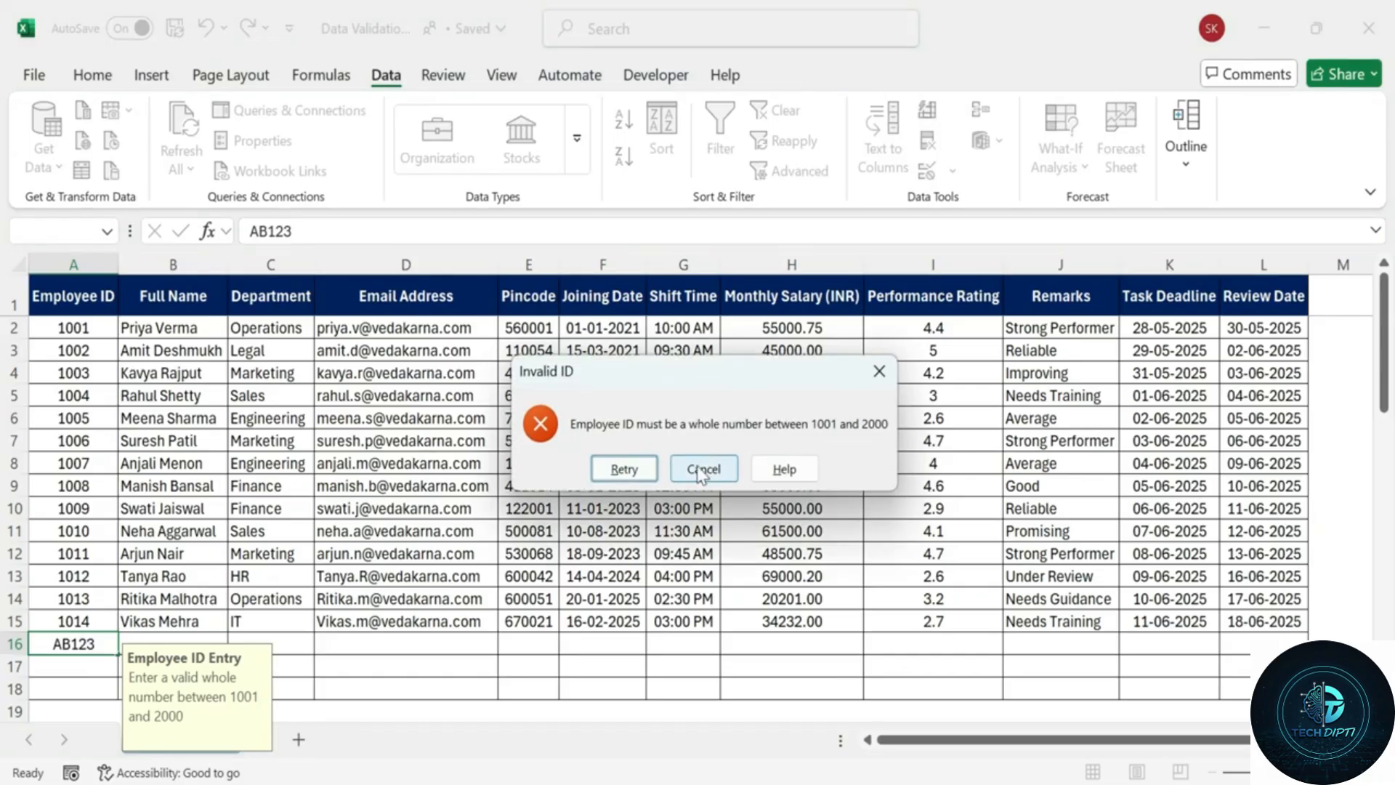
Retry after the Invalid ID alert, enter 1015 in A16, then reselect the Employee ID cells.
{"action": "left_click", "coordinate": [622, 473]}
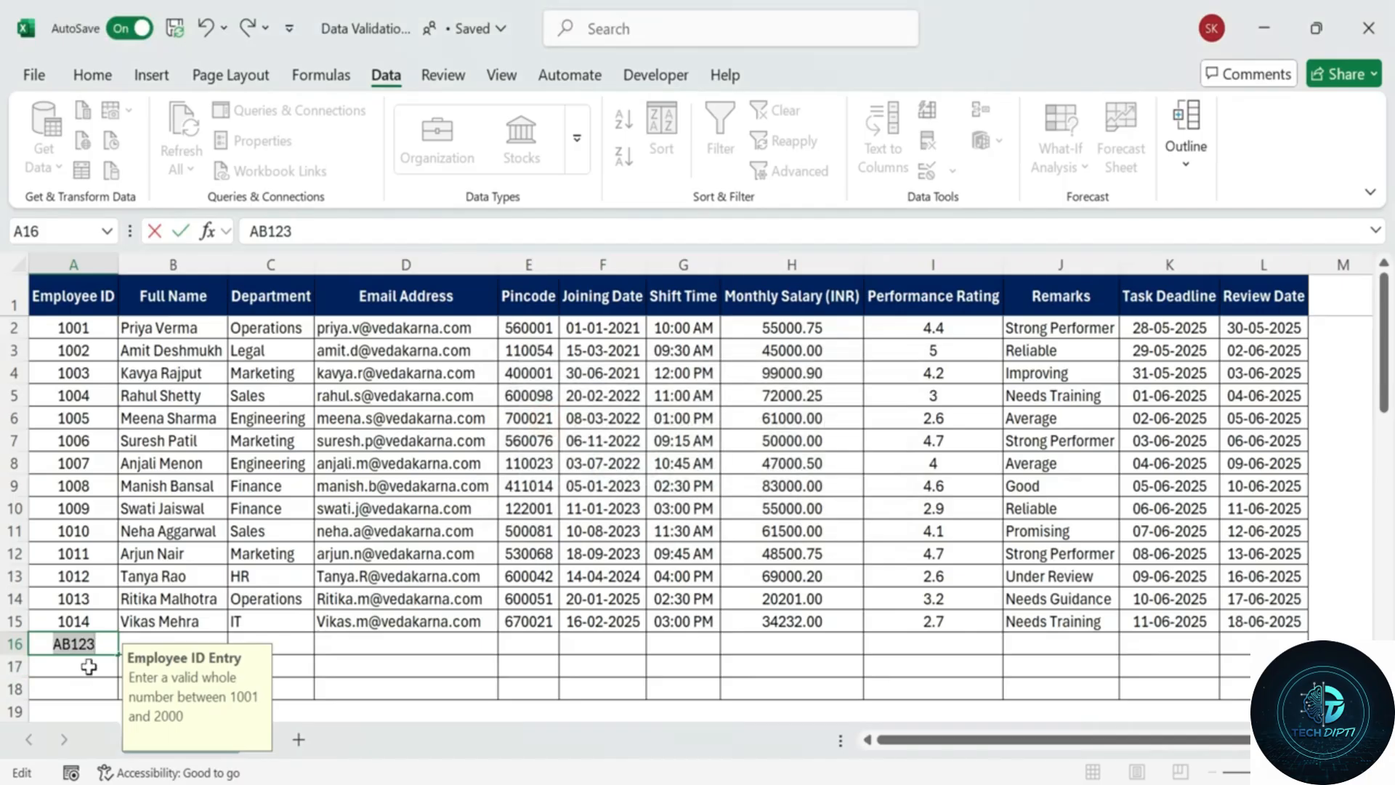
{"action": "type", "text": "10"}
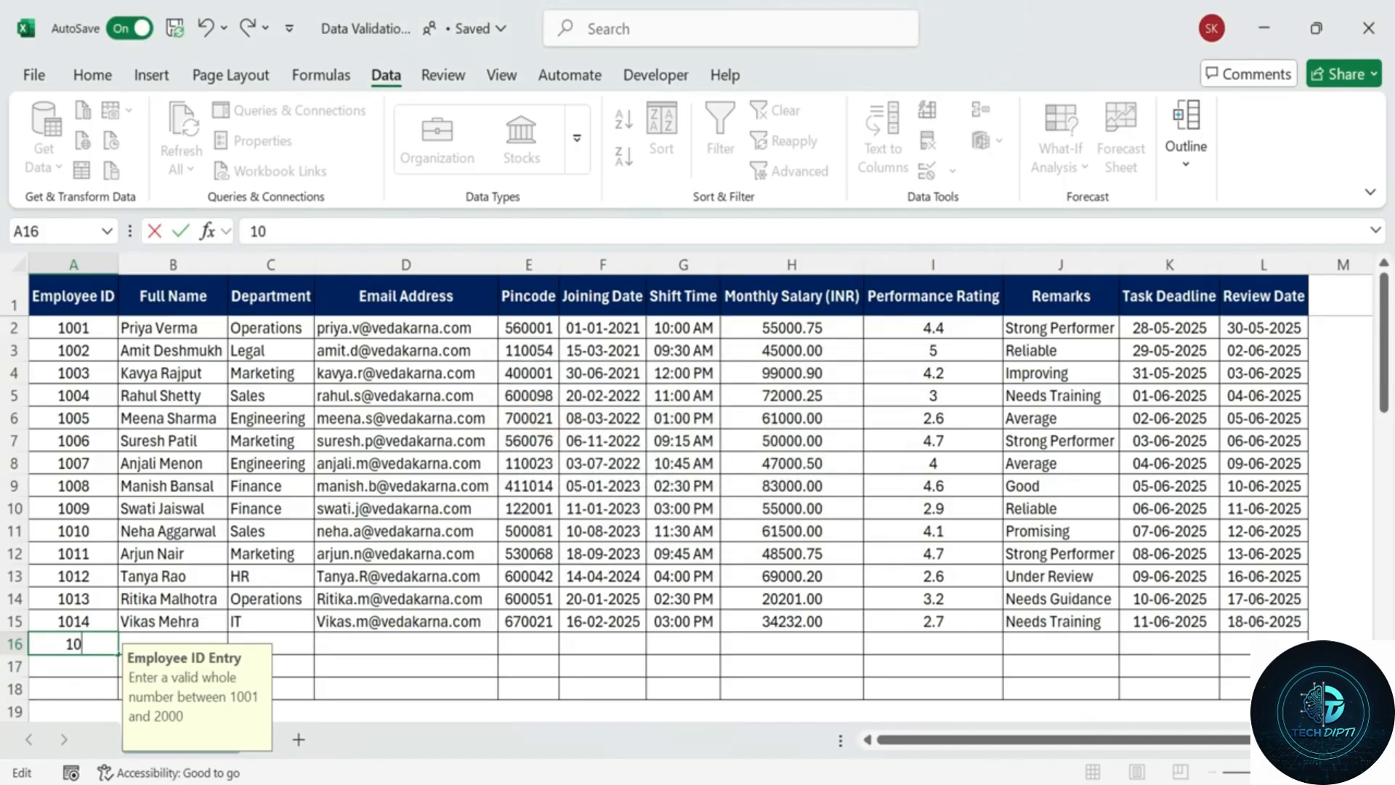
{"action": "type", "text": "15"}
{"action": "key", "text": "Return"}
{"action": "left_click", "coordinate": [91, 643]}
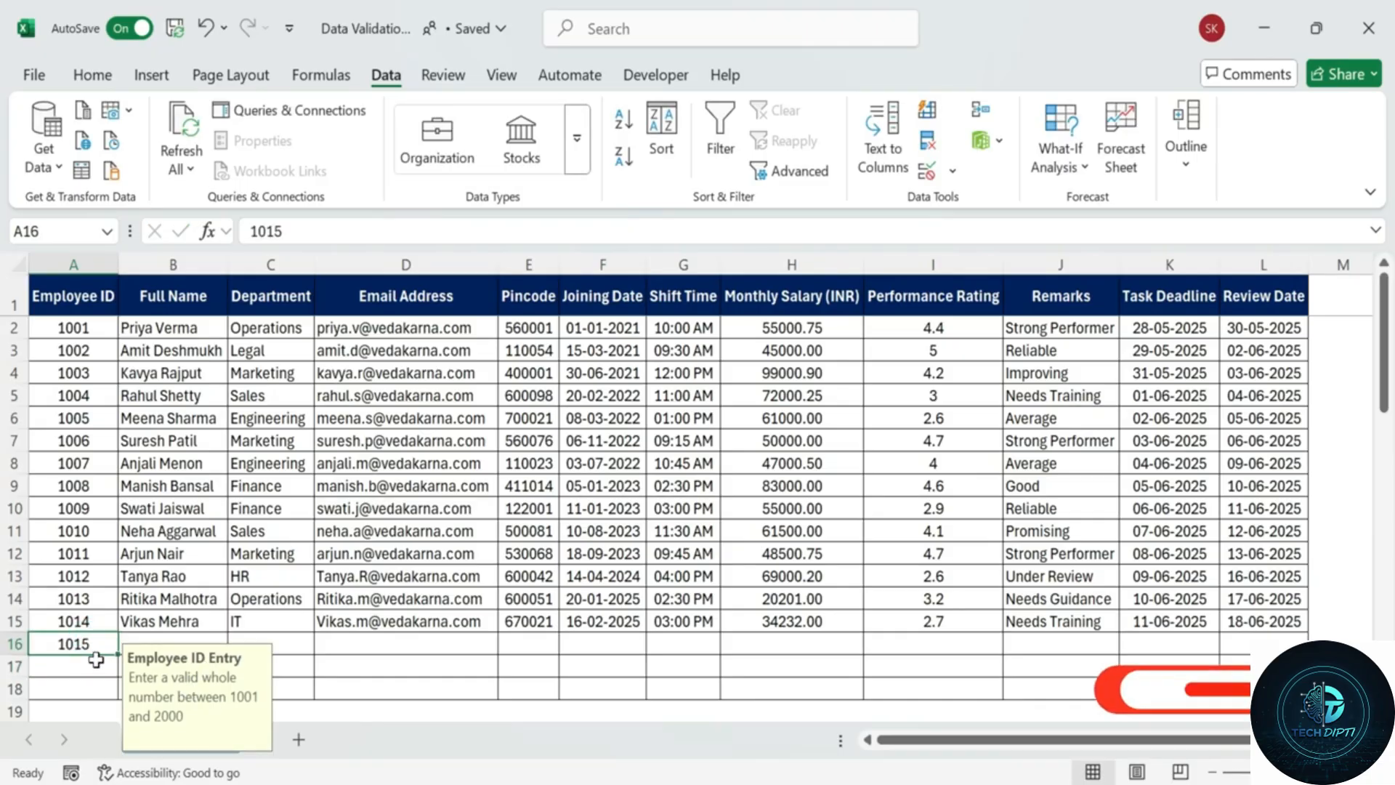
{"action": "left_click", "coordinate": [86, 328]}
{"action": "left_click", "coordinate": [80, 350]}
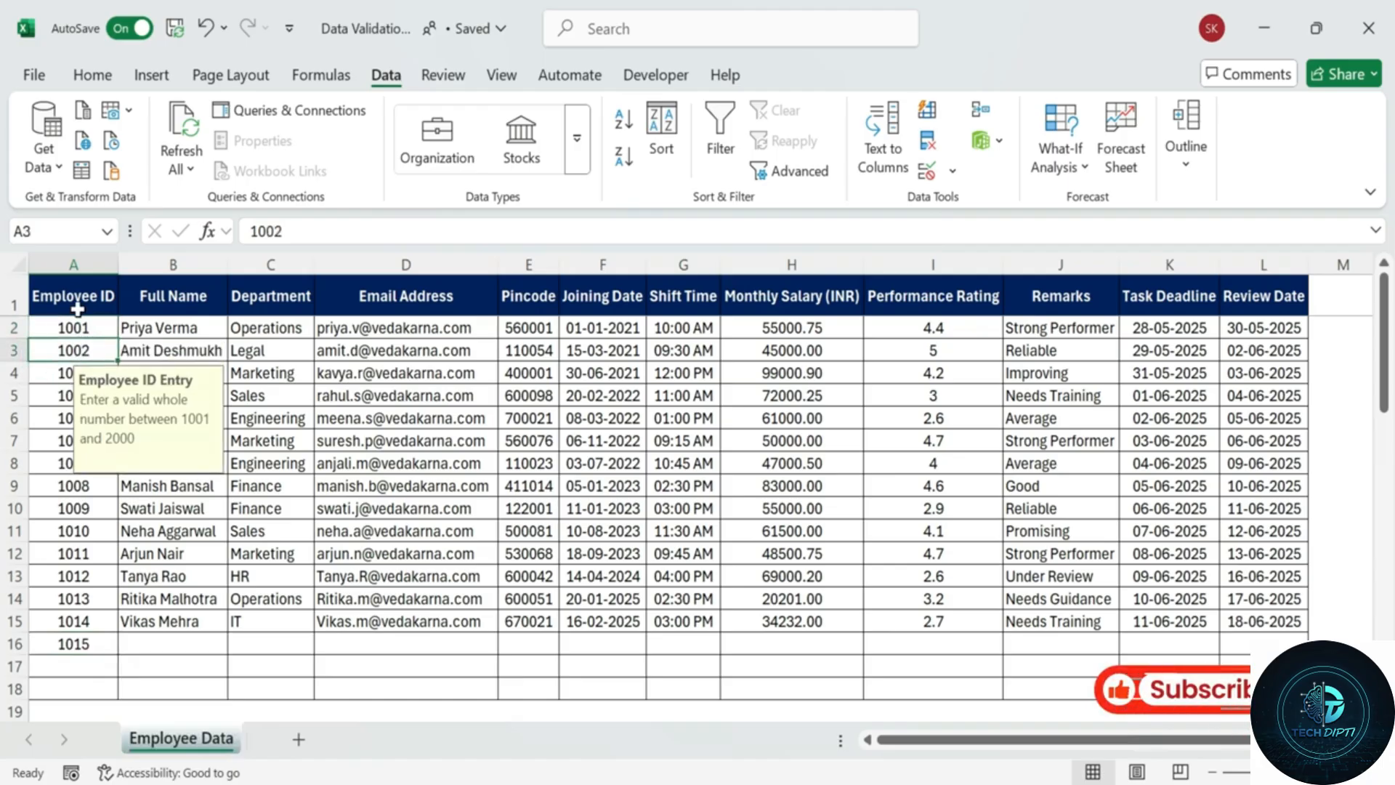
{"action": "left_click_drag", "start_coordinate": [74, 296], "coordinate": [80, 664]}
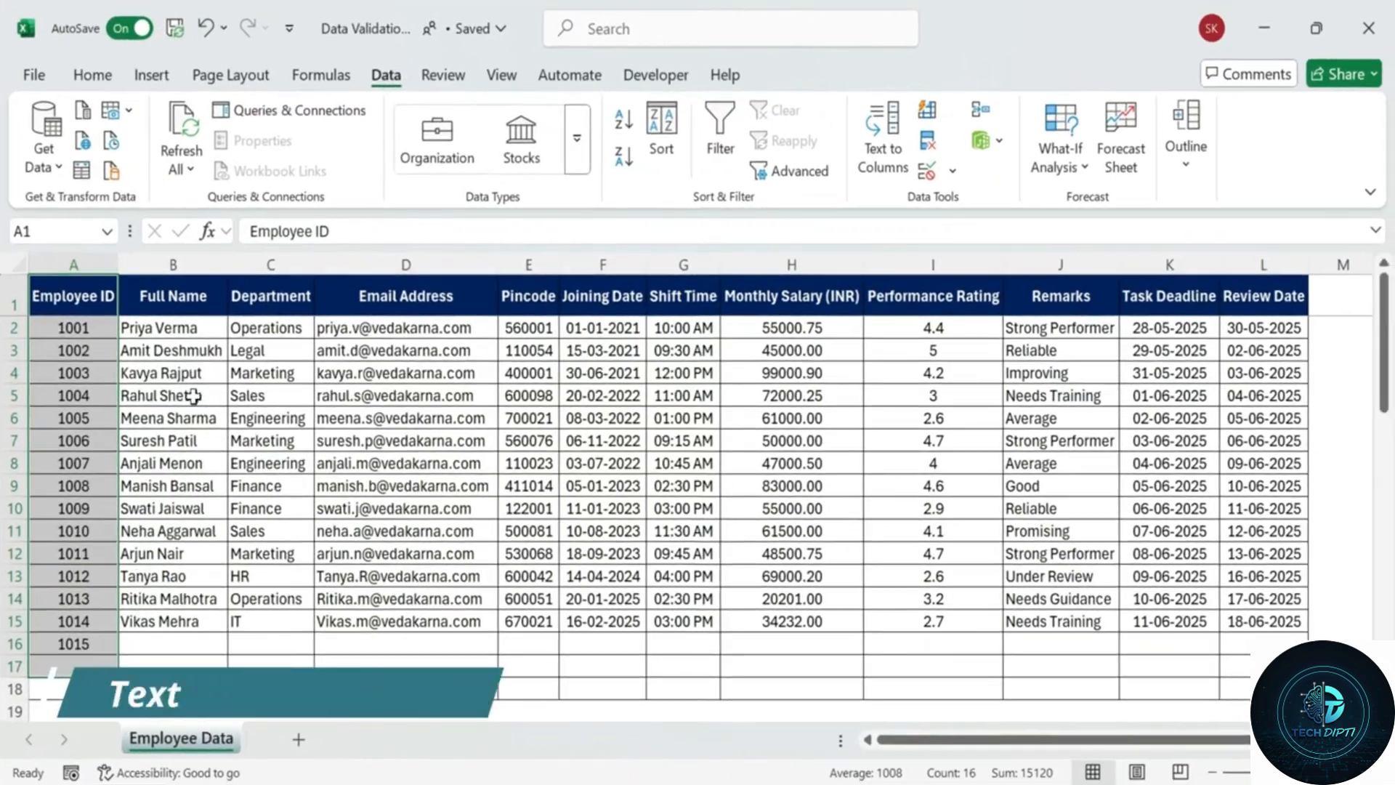
Select the Full Name cells below the header in column B.
{"action": "left_click", "coordinate": [320, 396]}
{"action": "left_click_drag", "start_coordinate": [300, 305], "coordinate": [307, 591]}
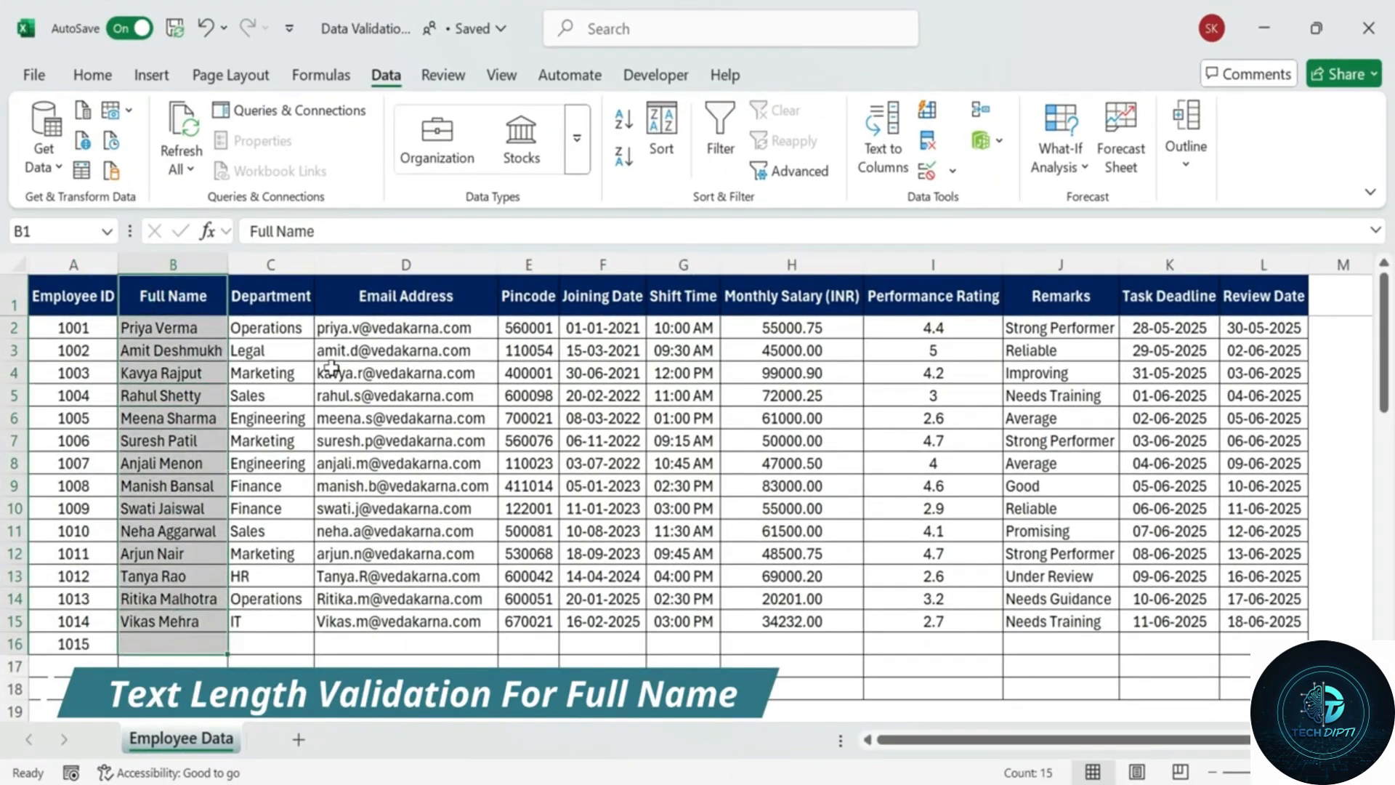
{"action": "left_click", "coordinate": [330, 370]}
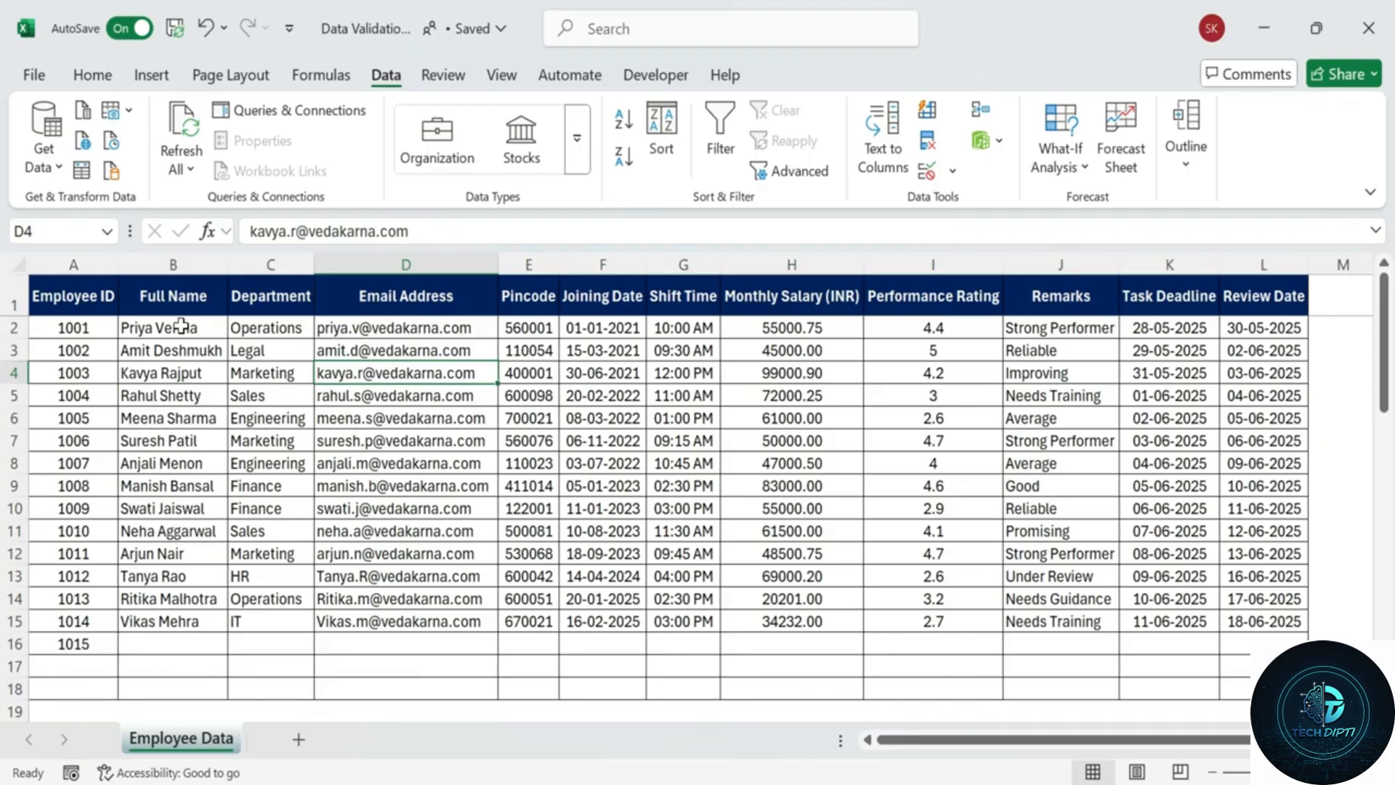
{"action": "left_click", "coordinate": [181, 327]}
{"action": "left_click", "coordinate": [186, 347]}
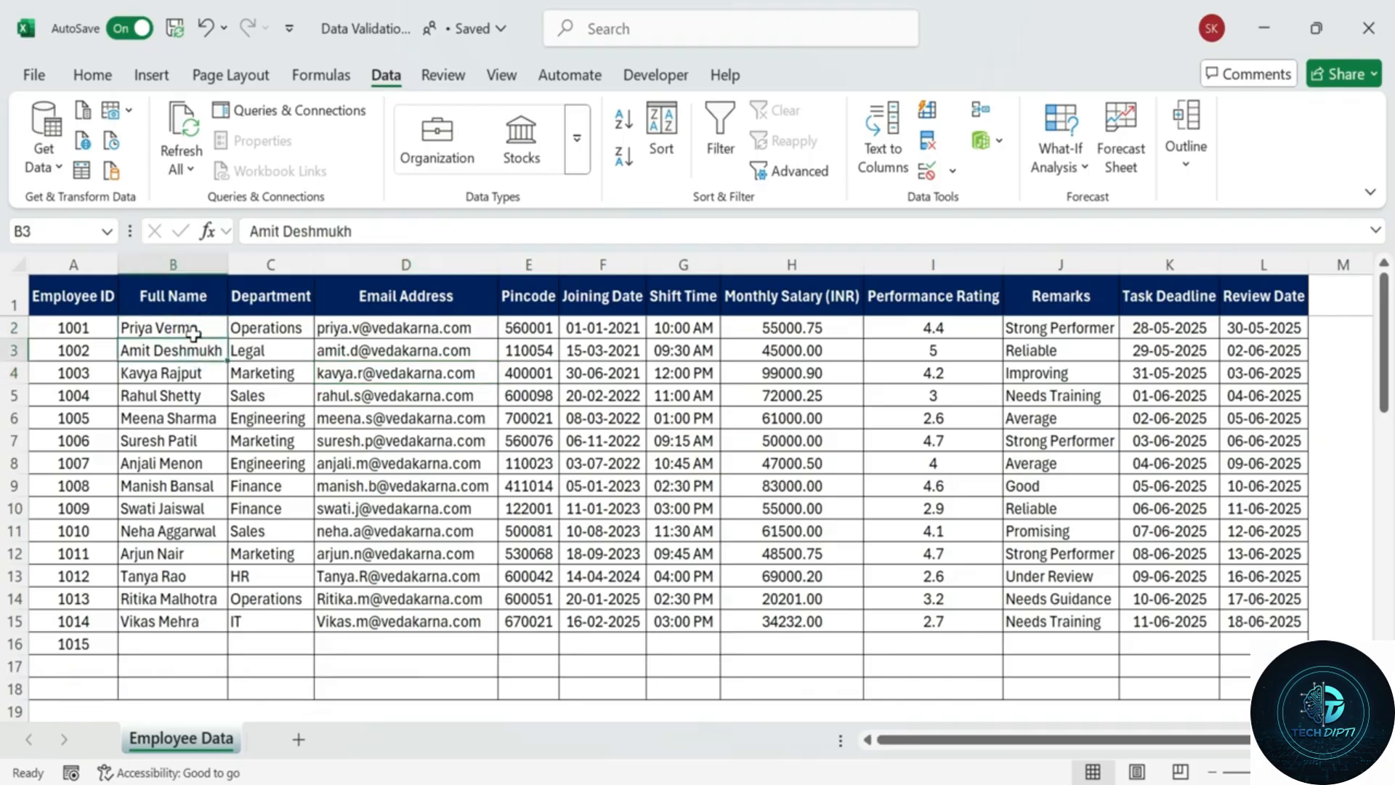
{"action": "left_click_drag", "start_coordinate": [182, 329], "coordinate": [167, 694]}
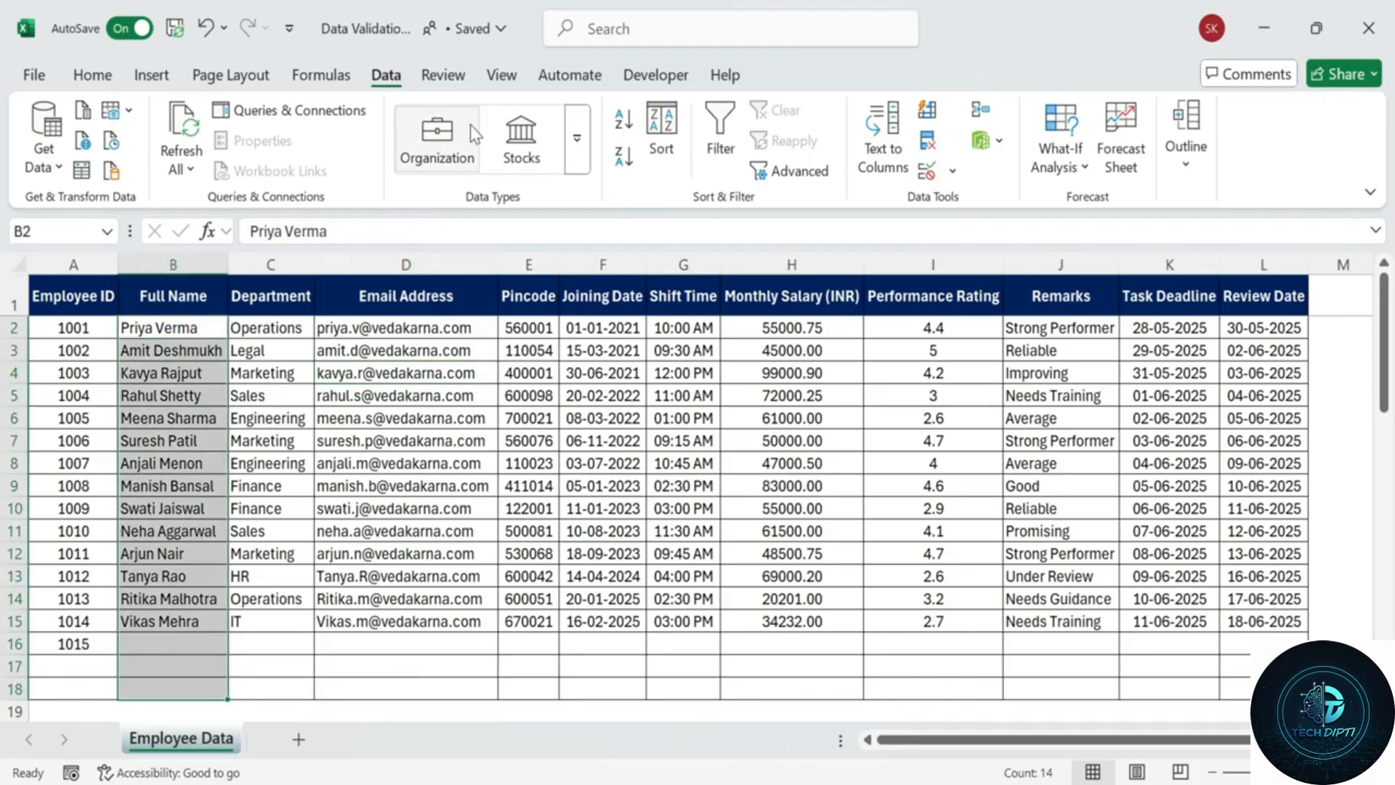
Open Data Validation for those cells and choose the Custom rule type.
{"action": "left_click", "coordinate": [927, 171]}
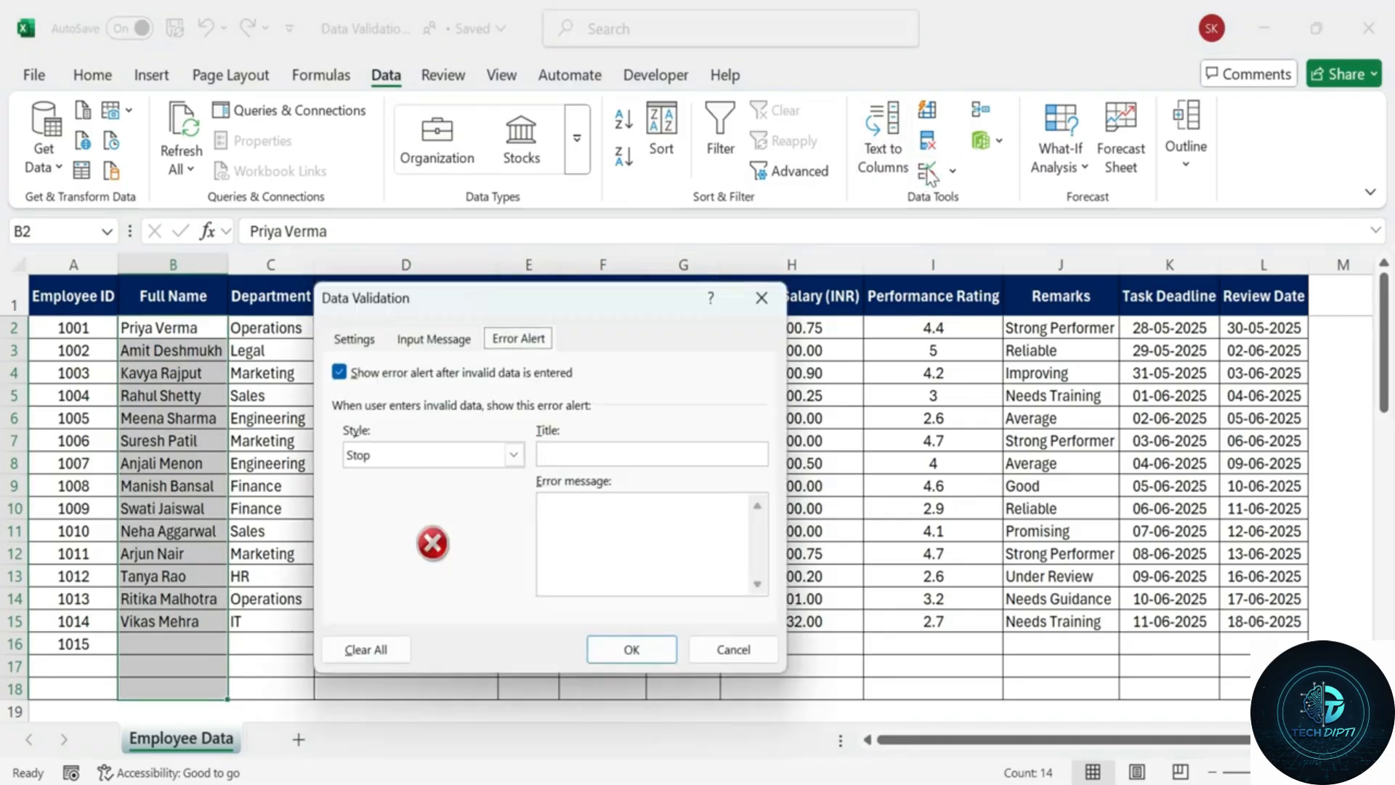
{"action": "left_click", "coordinate": [367, 341]}
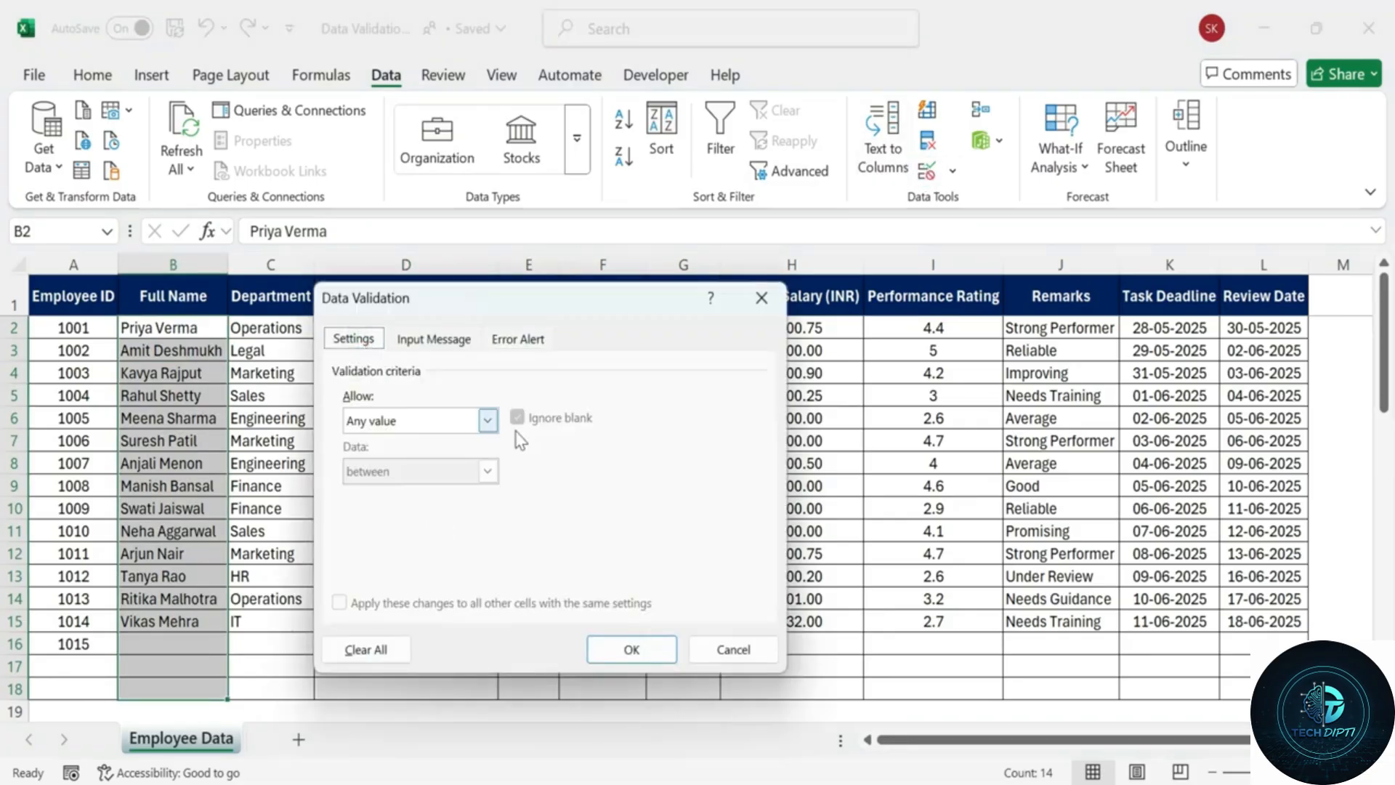
{"action": "left_click", "coordinate": [486, 421]}
{"action": "left_click", "coordinate": [411, 558]}
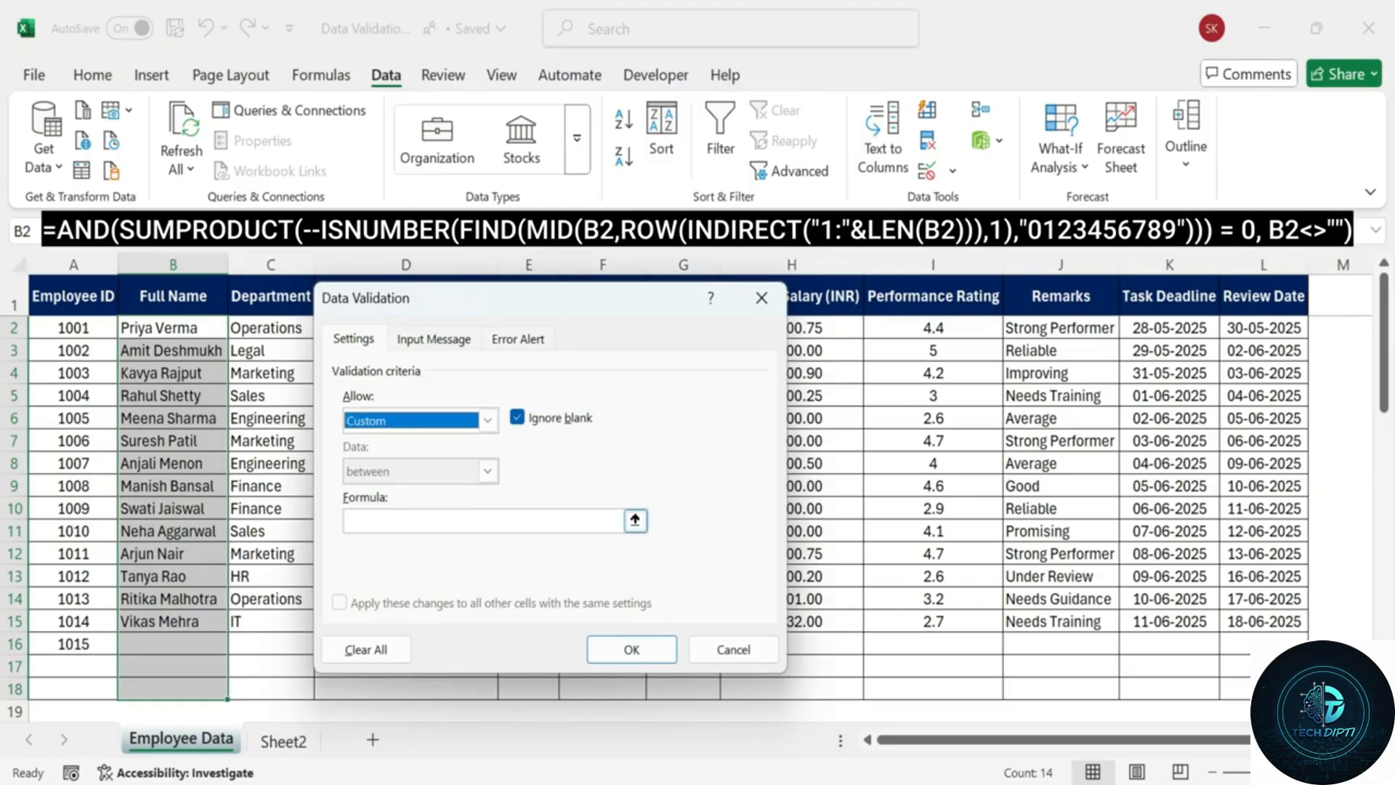
Paste the no-digits custom formula for Full Name and review it in the collapsed dialog.
{"action": "left_click", "coordinate": [595, 520]}
{"action": "key", "text": "ctrl+v"}
{"action": "left_click", "coordinate": [635, 520]}
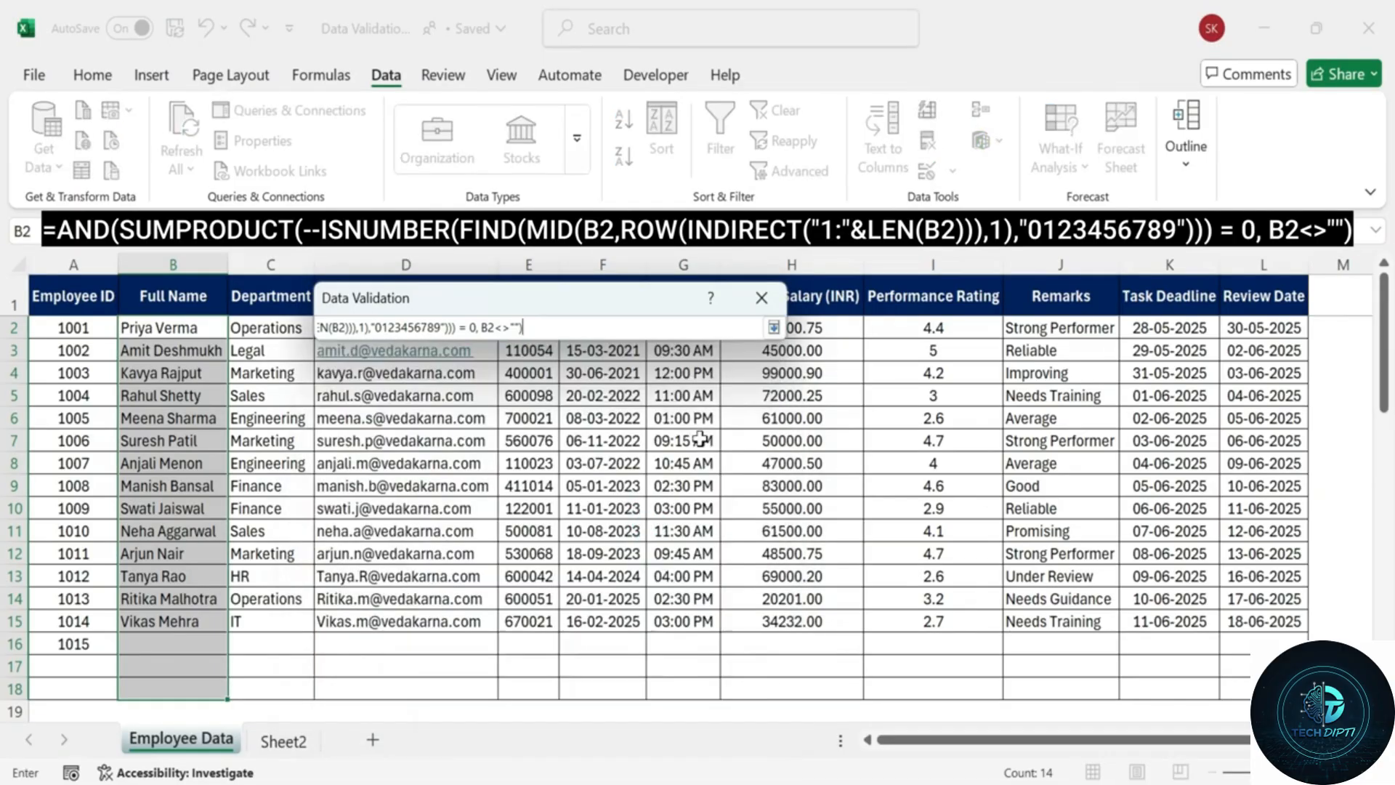
{"action": "left_click_drag", "start_coordinate": [526, 328], "coordinate": [309, 333]}
{"action": "left_click", "coordinate": [756, 327]}
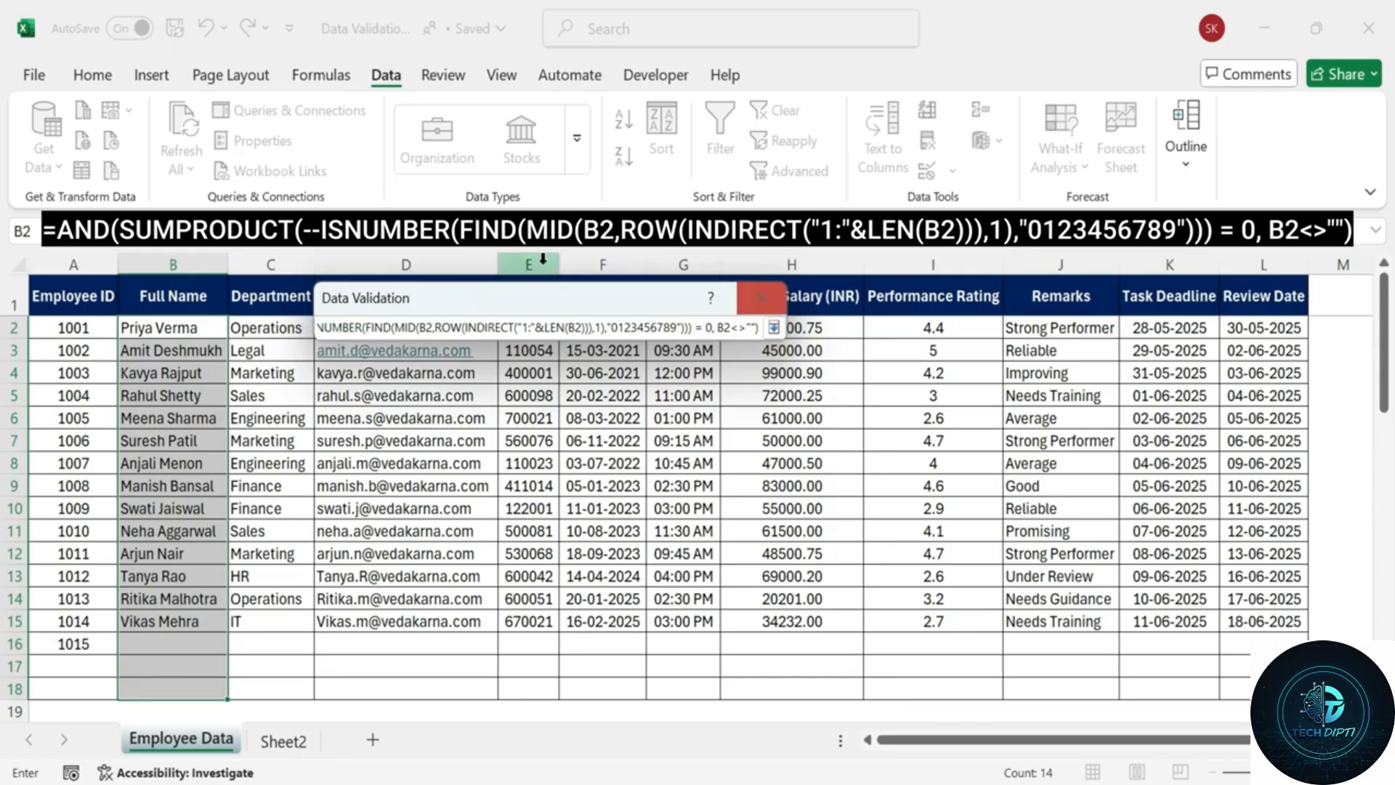
{"action": "left_click_drag", "start_coordinate": [535, 327], "coordinate": [313, 328]}
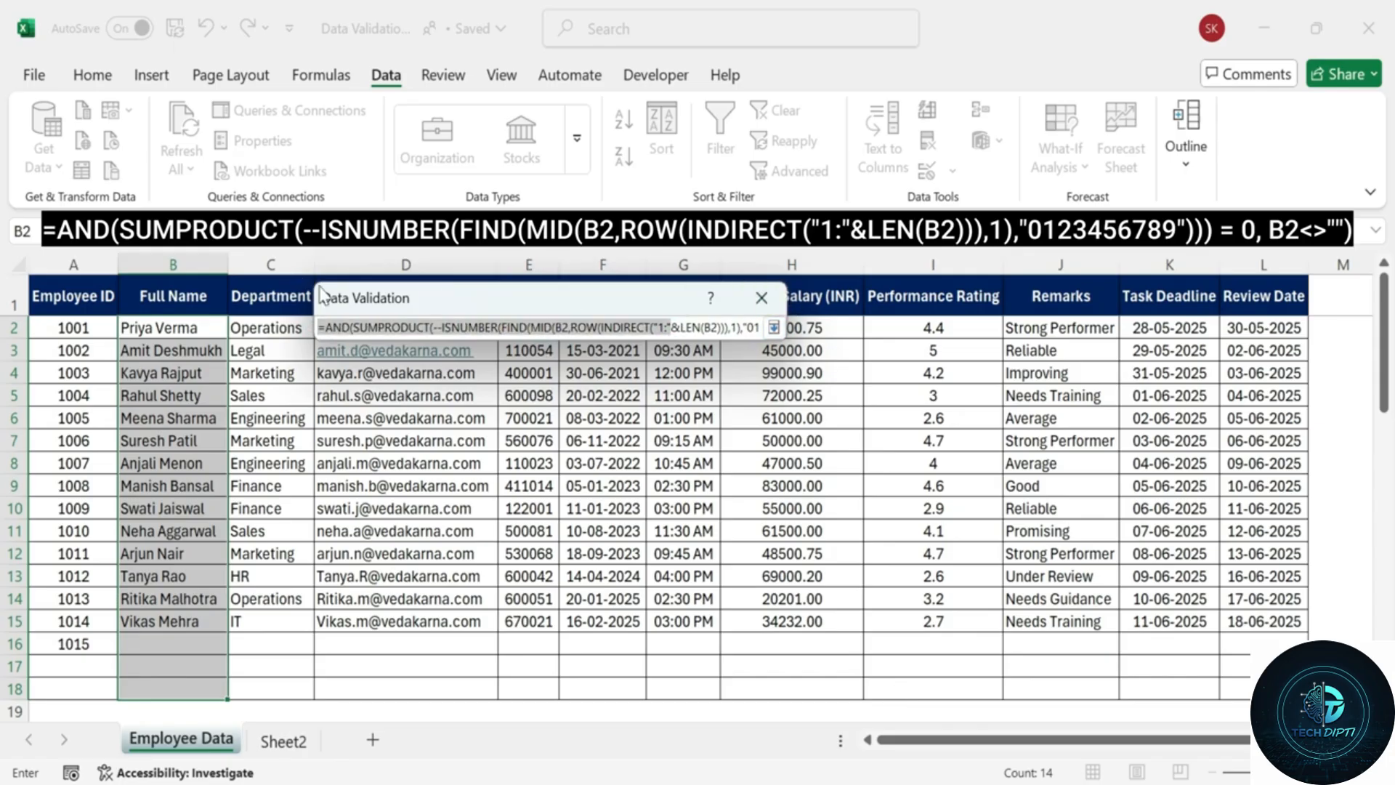
{"action": "left_click", "coordinate": [774, 327]}
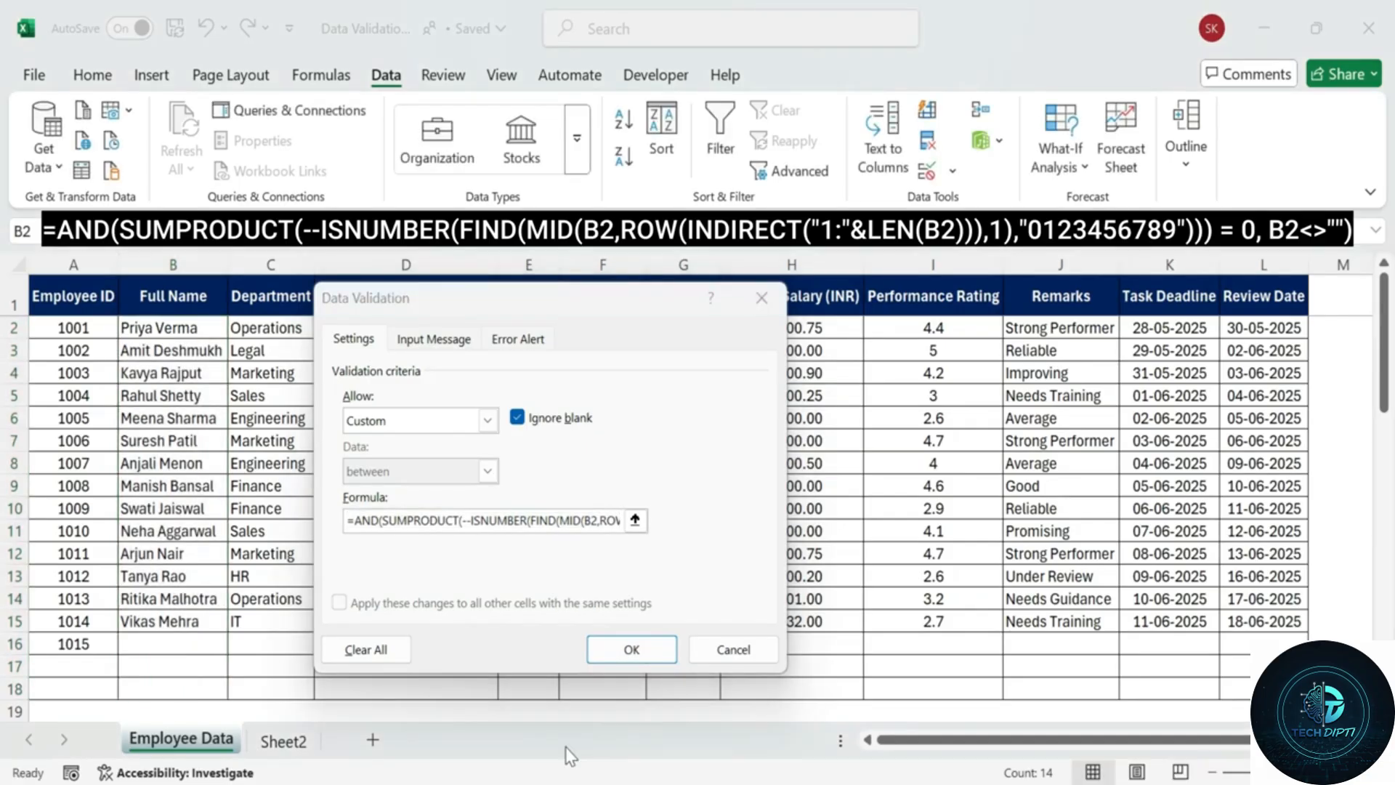
{"action": "left_click", "coordinate": [540, 520]}
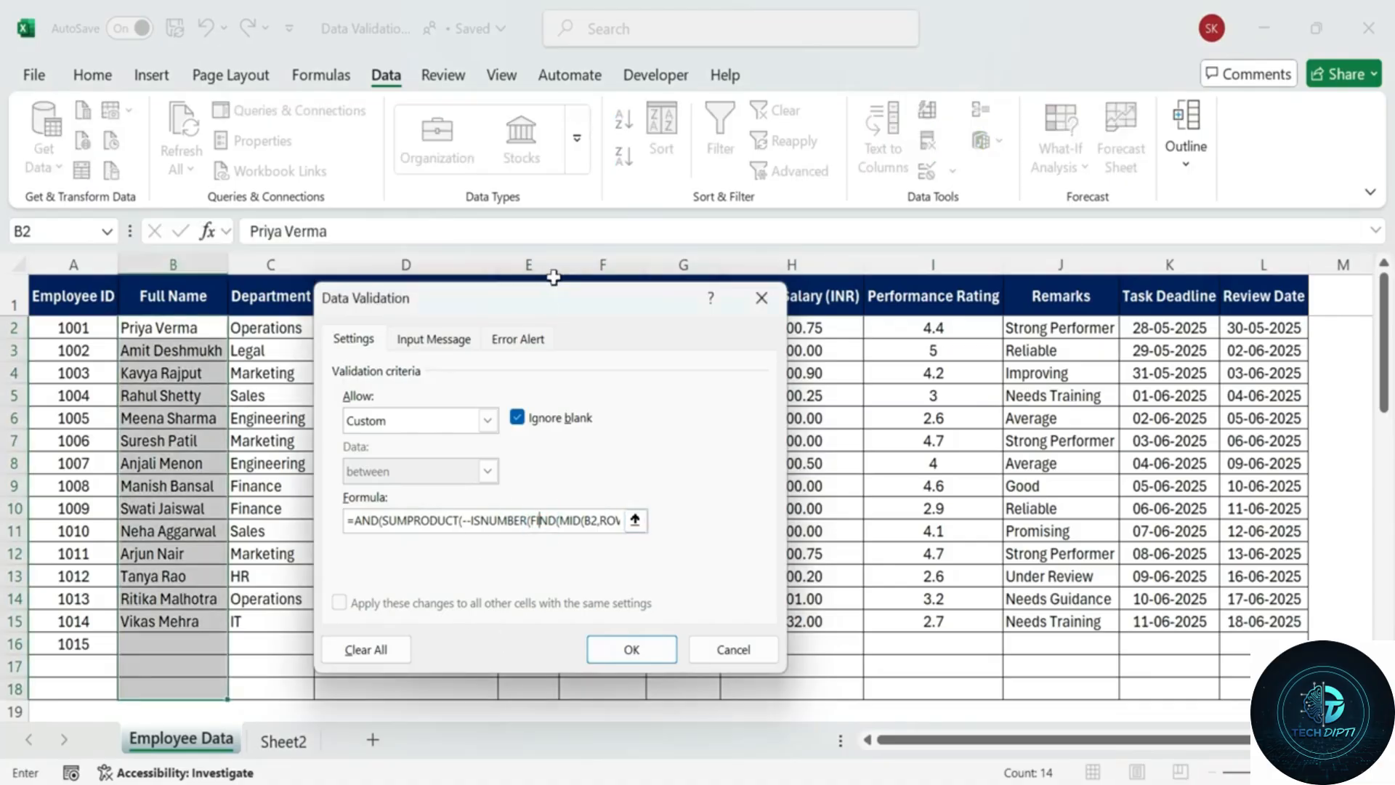
{"action": "left_click_drag", "start_coordinate": [551, 291], "coordinate": [560, 243]}
Set input message title 'Text only' with message 'Please enter only letters and spaces. Number are not allowed'.
{"action": "left_click", "coordinate": [443, 292]}
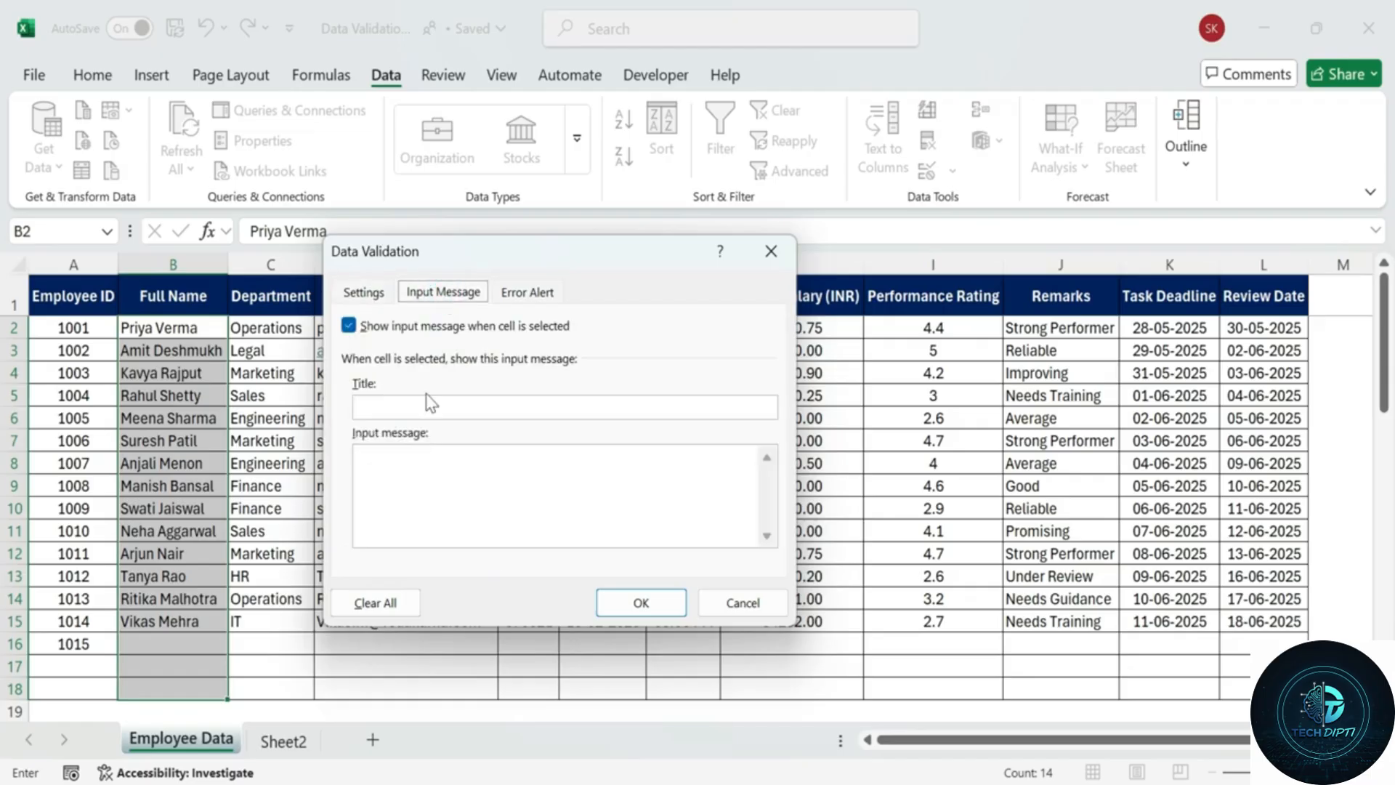
{"action": "type", "text": "Text only"}
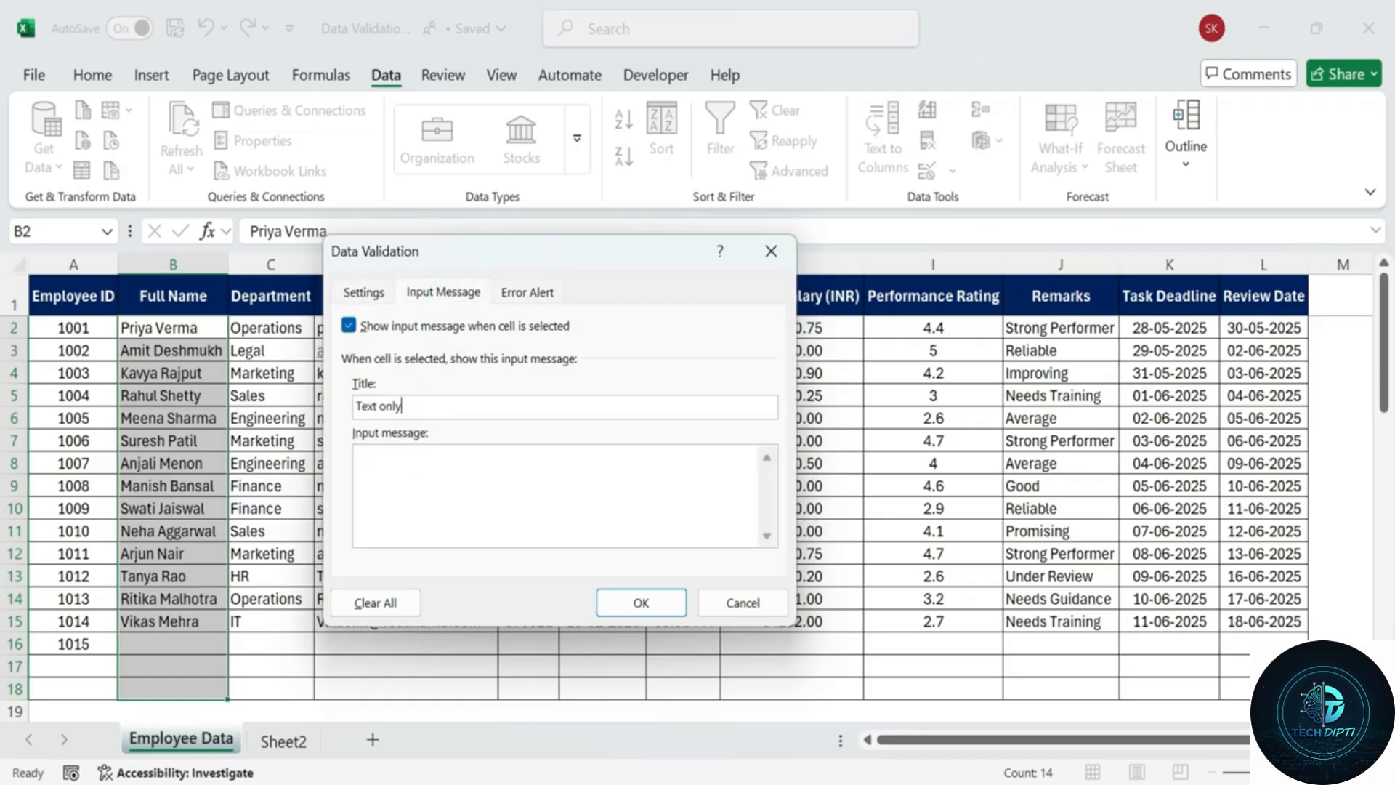
{"action": "left_click", "coordinate": [416, 458]}
{"action": "type", "text": "Please enter only letters and sp"}
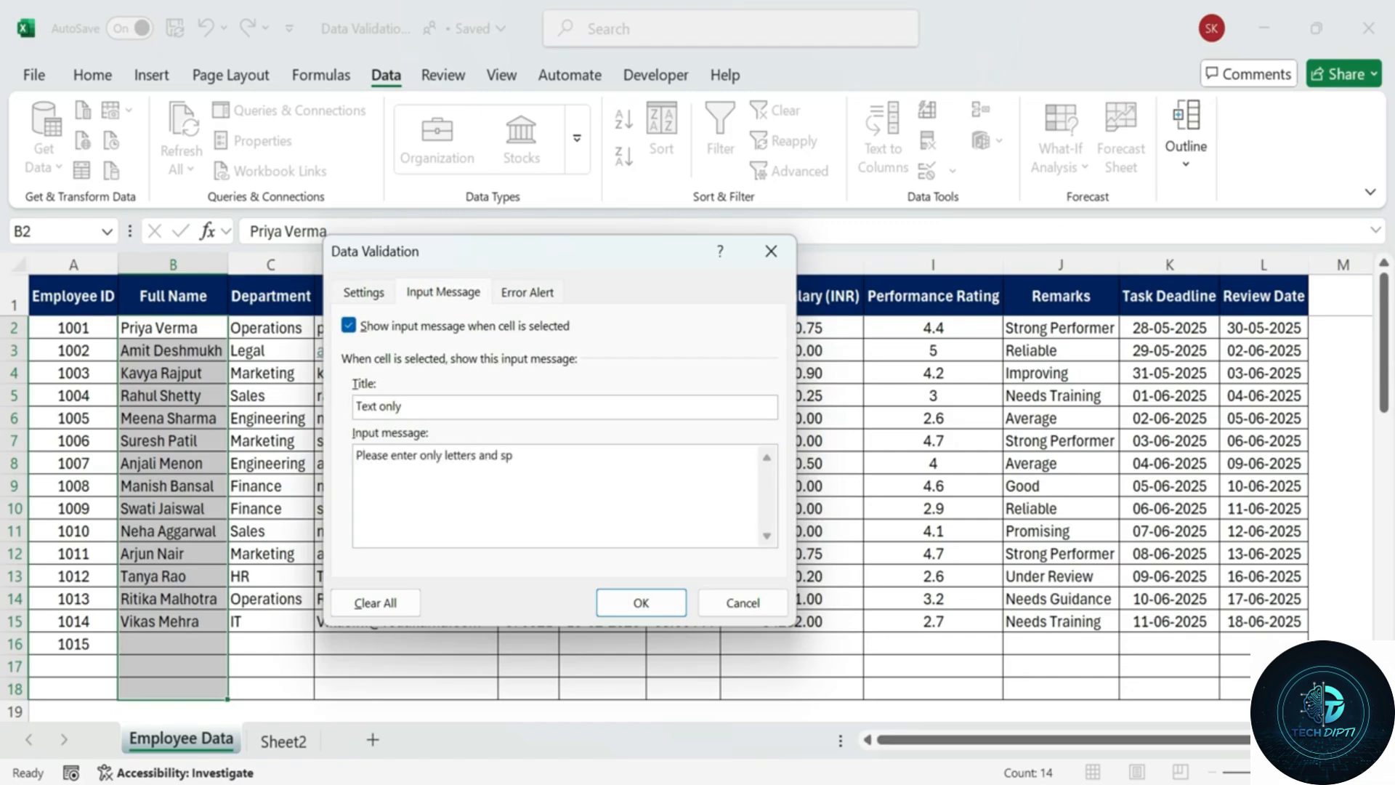
{"action": "type", "text": "aces. Number are not allowed."}
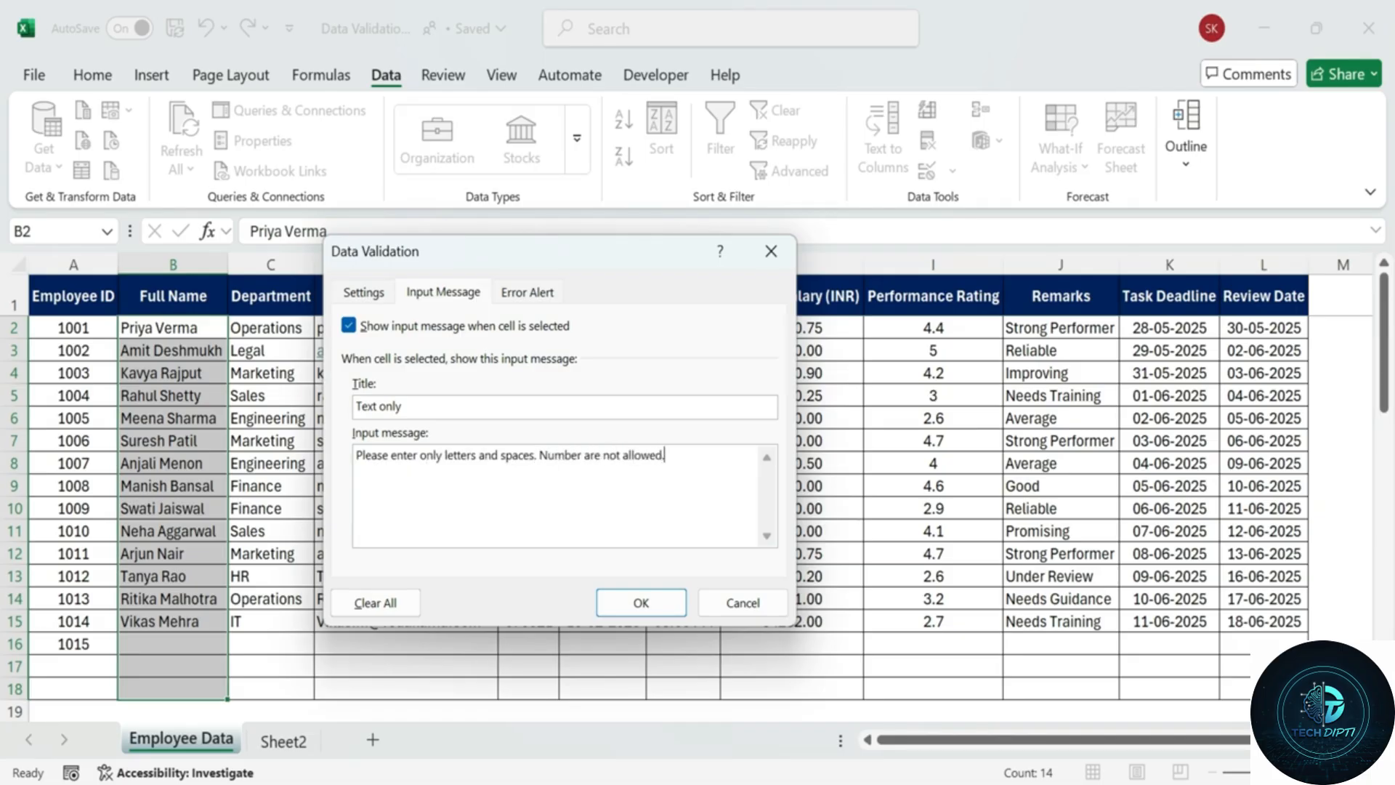
Title the Stop alert 'Invalid Name' with message 'This field only allows text (A-Z and Spaces). Number or mixed input are not permitted.'.
{"action": "left_click", "coordinate": [528, 291]}
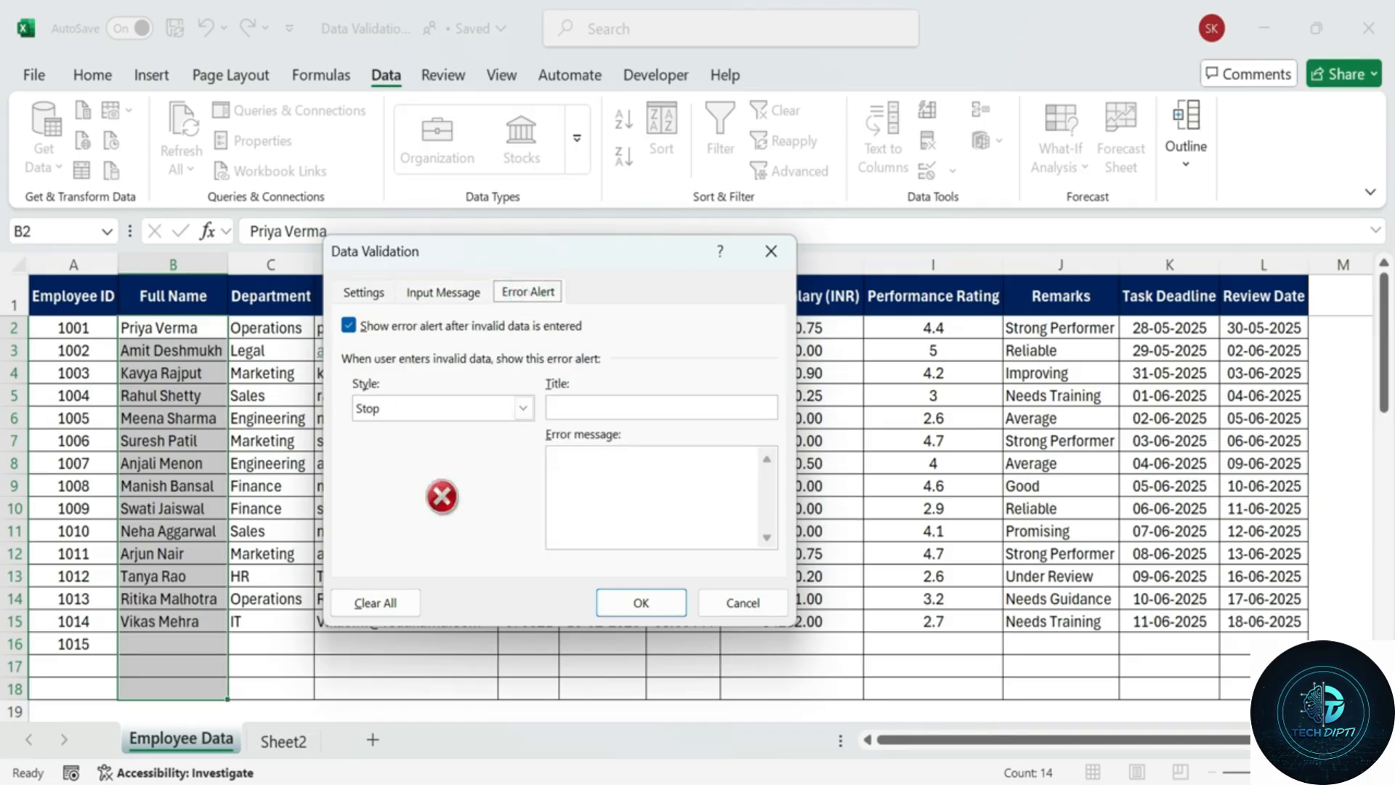
{"action": "type", "text": "Invalid Name"}
{"action": "left_click", "coordinate": [584, 458]}
{"action": "type", "text": "This Fi"}
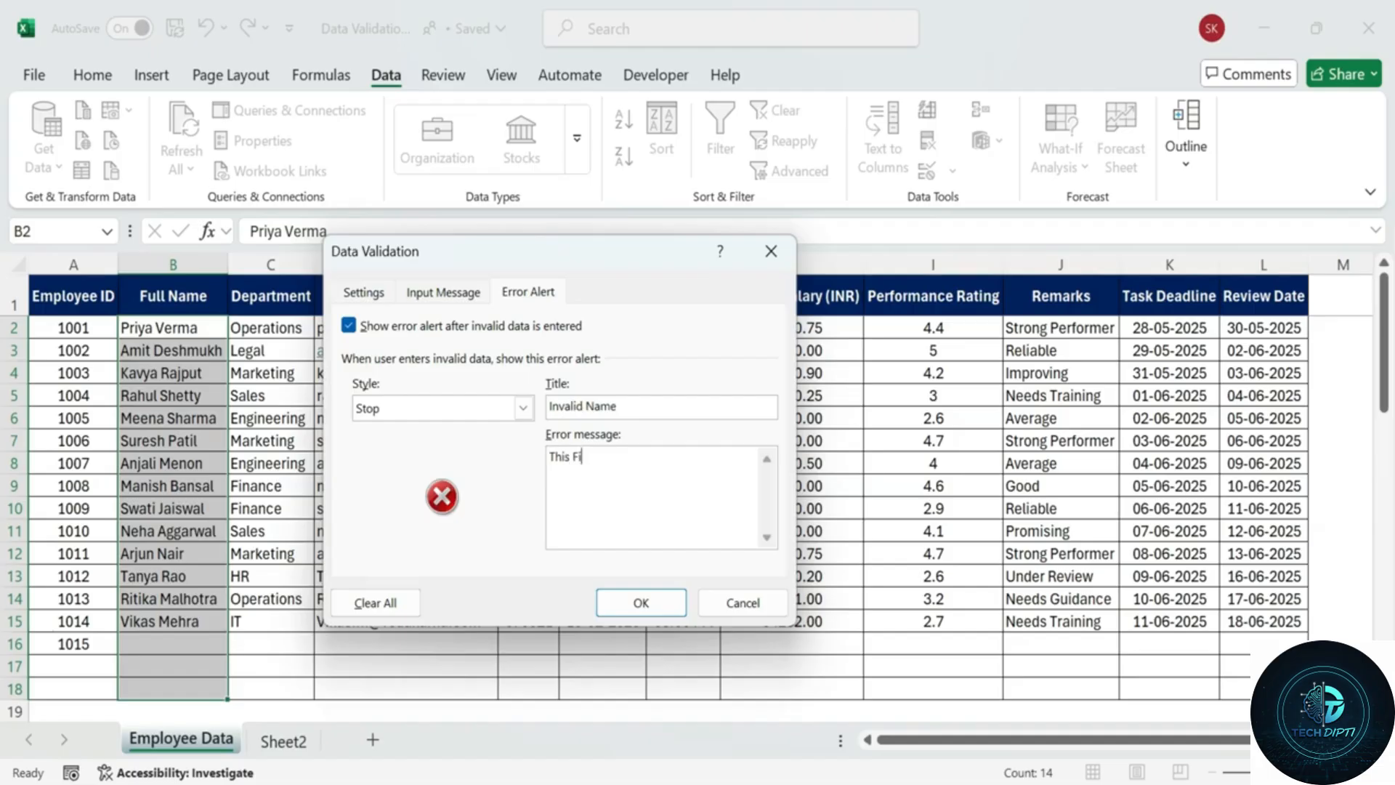
{"action": "key", "text": "BackSpace"}
{"action": "key", "text": "BackSpace"}
{"action": "type", "text": "field only allows text (A-Z and Spaces"}
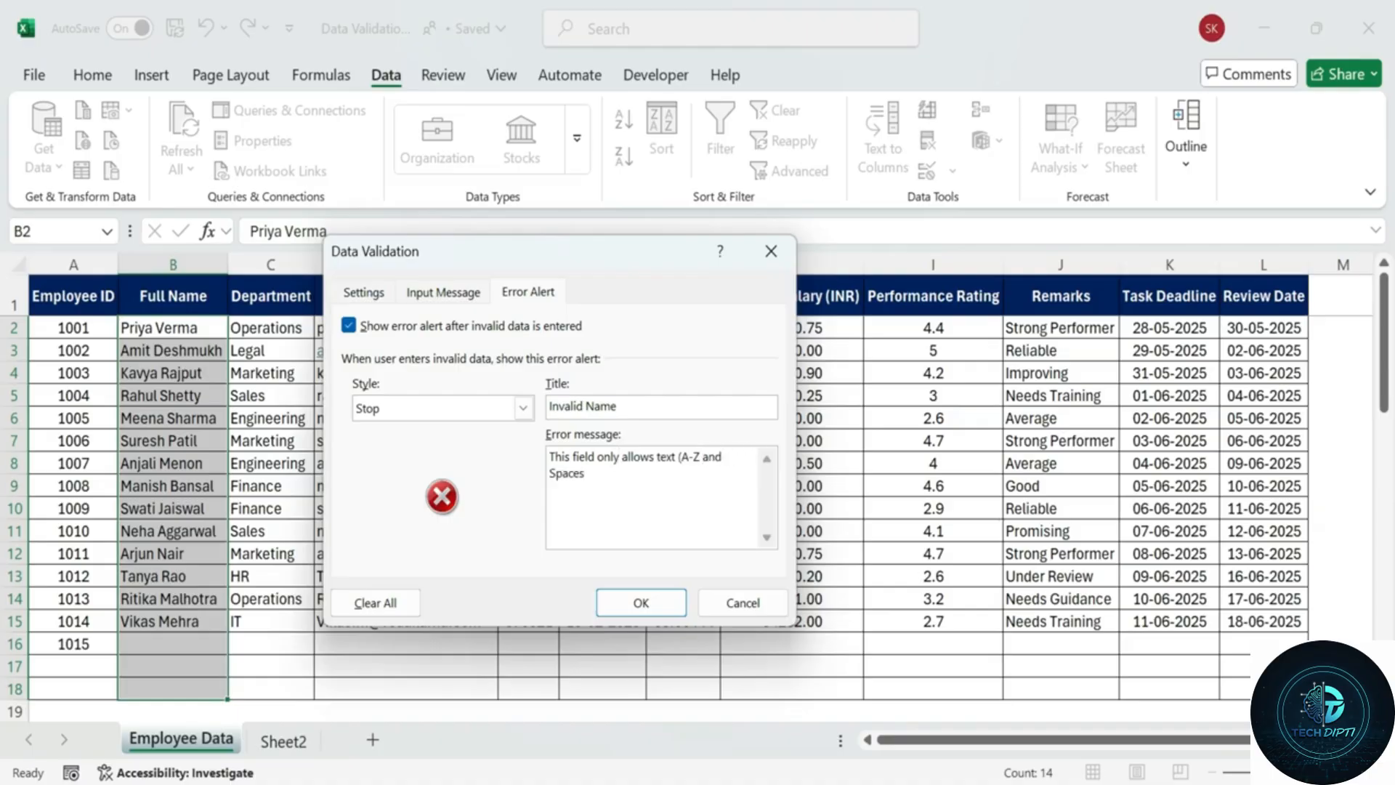
{"action": "type", "text": "). Number or mixed input are not per"}
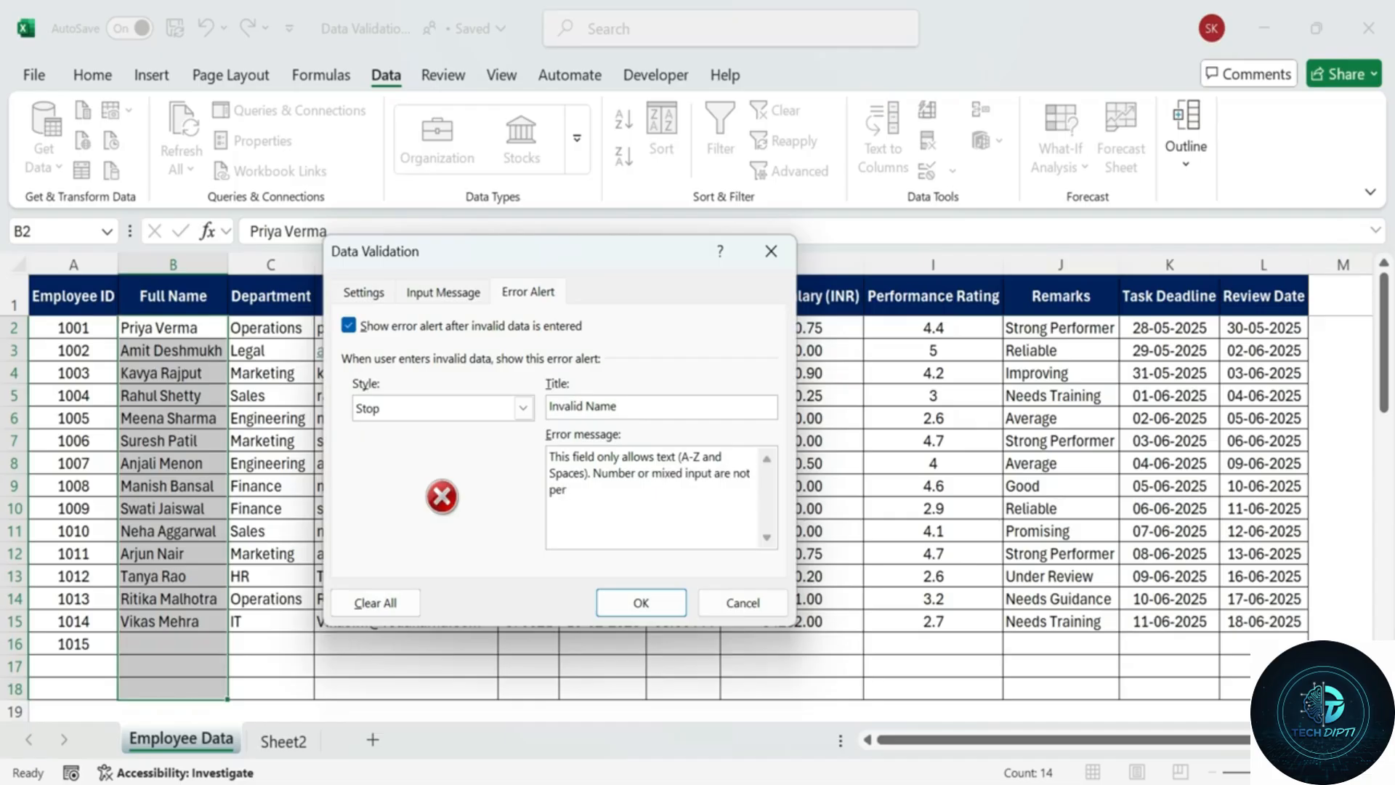
{"action": "type", "text": "mitted."}
Recheck the input message and formula settings, then apply the Full Name rule.
{"action": "left_click", "coordinate": [462, 292]}
{"action": "left_click", "coordinate": [367, 292]}
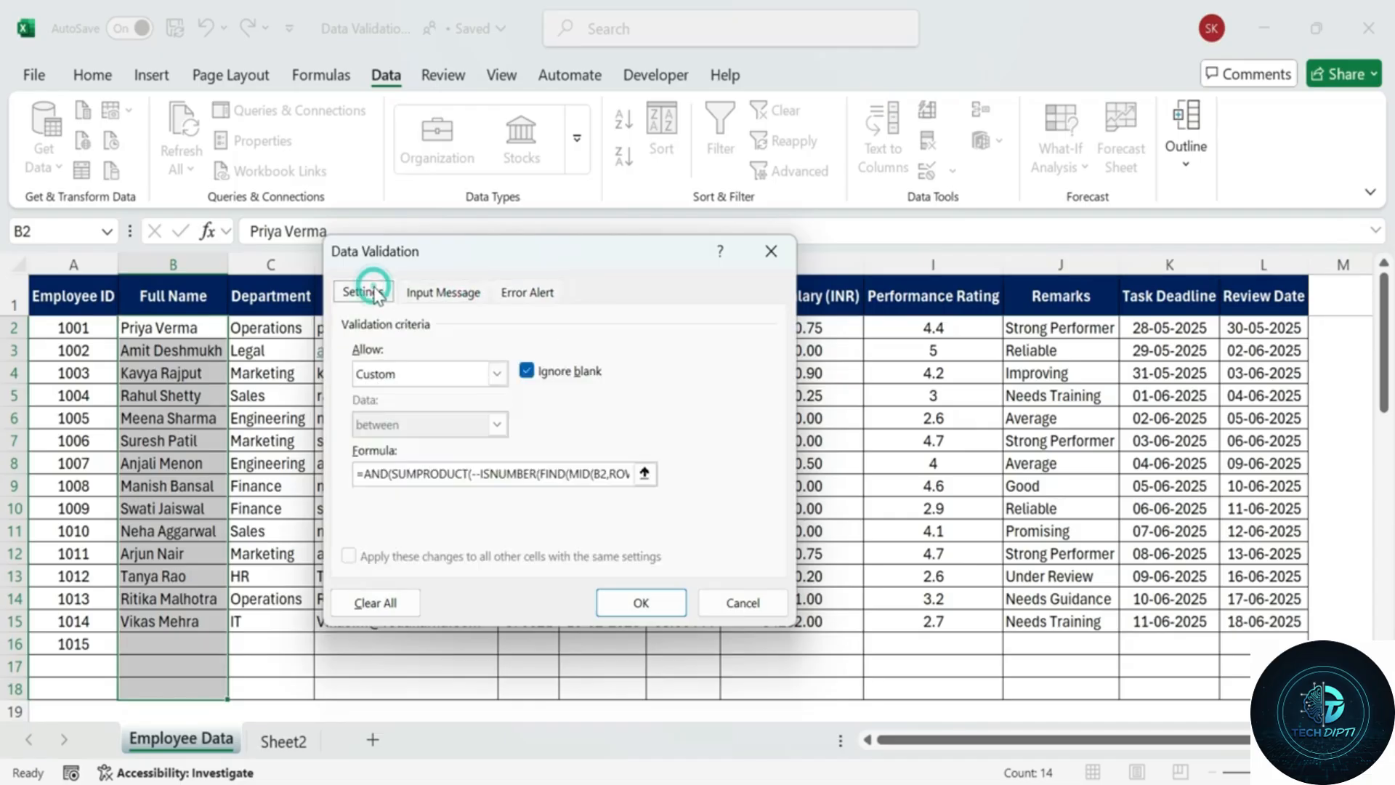
{"action": "left_click", "coordinate": [641, 603]}
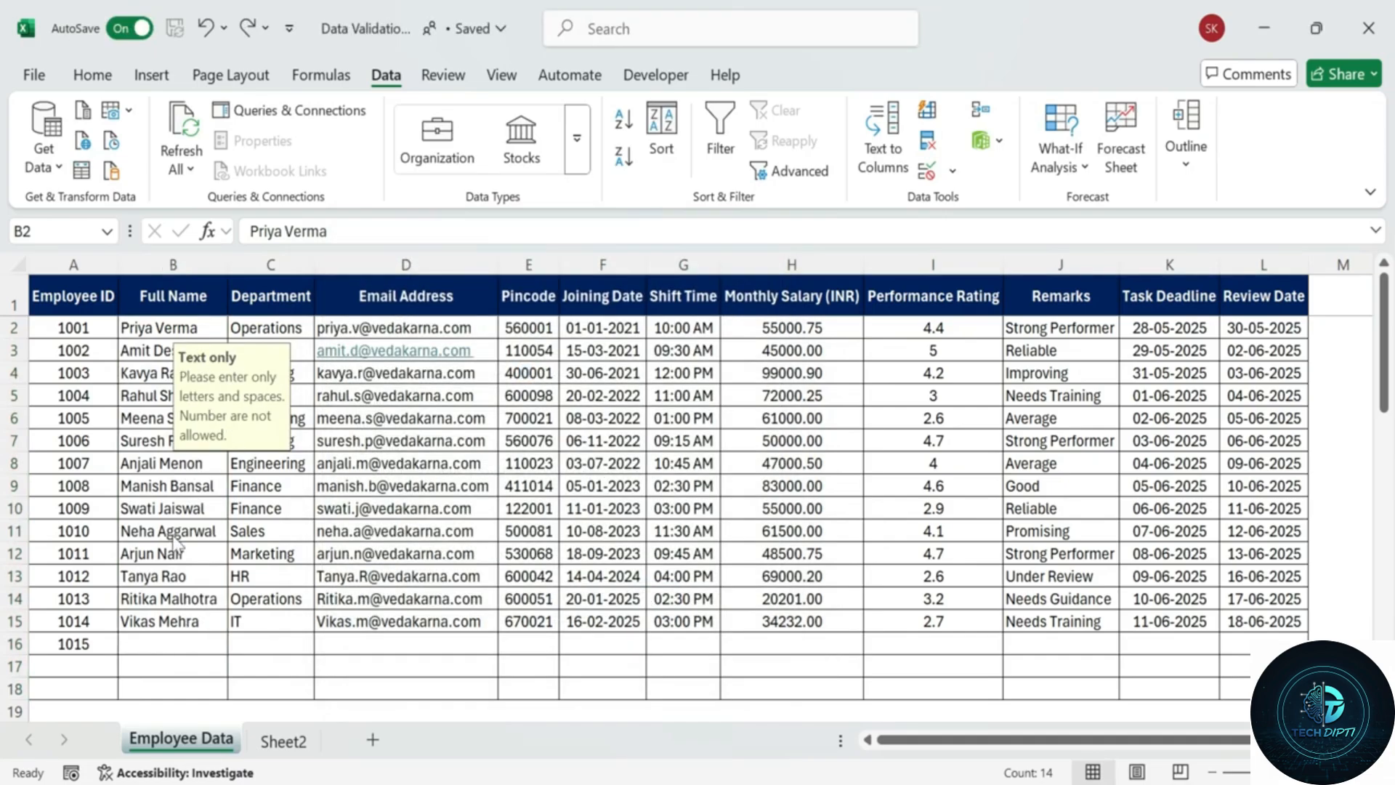
Test B16 with 12345 and then the mixed entry A1B2, both rejected.
{"action": "left_click", "coordinate": [149, 638]}
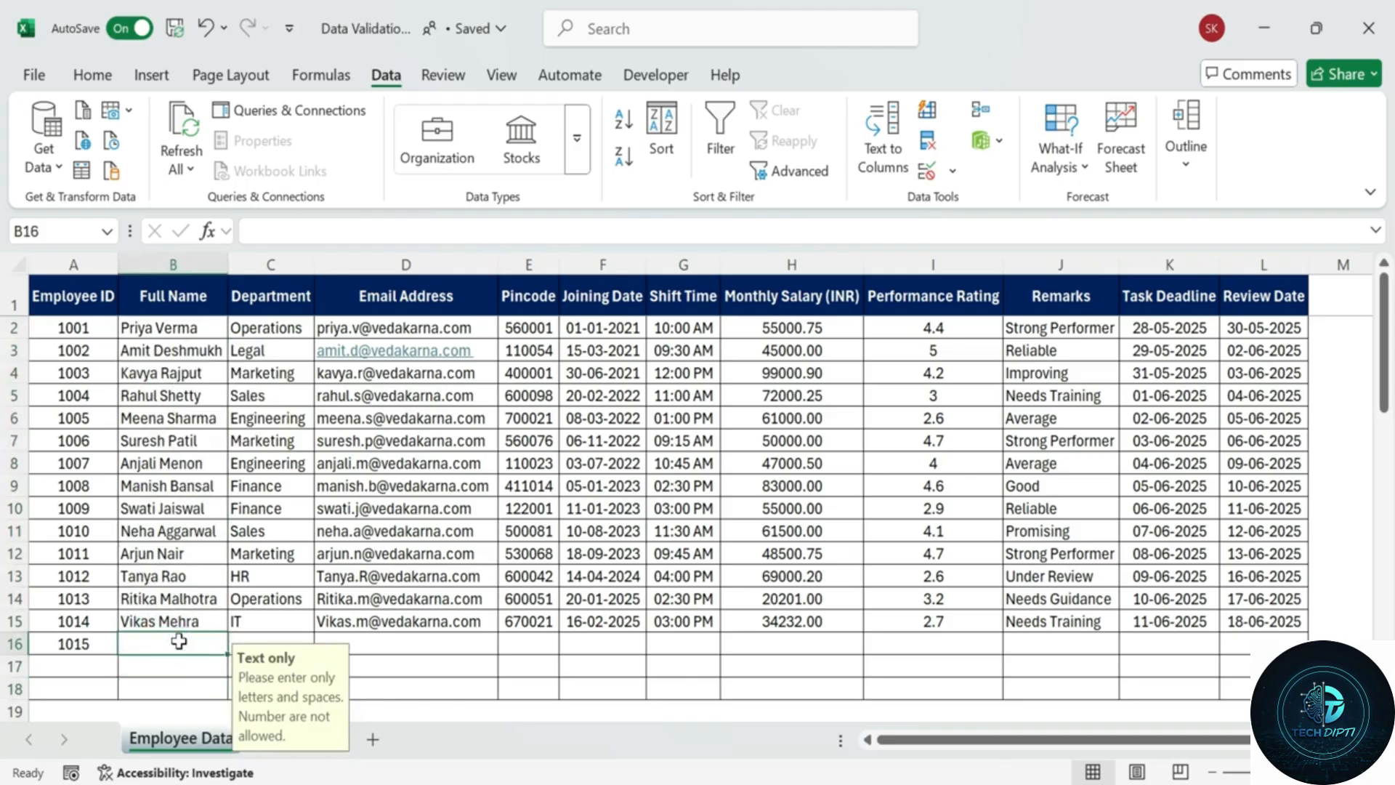
{"action": "type", "text": "12345"}
{"action": "key", "text": "Return"}
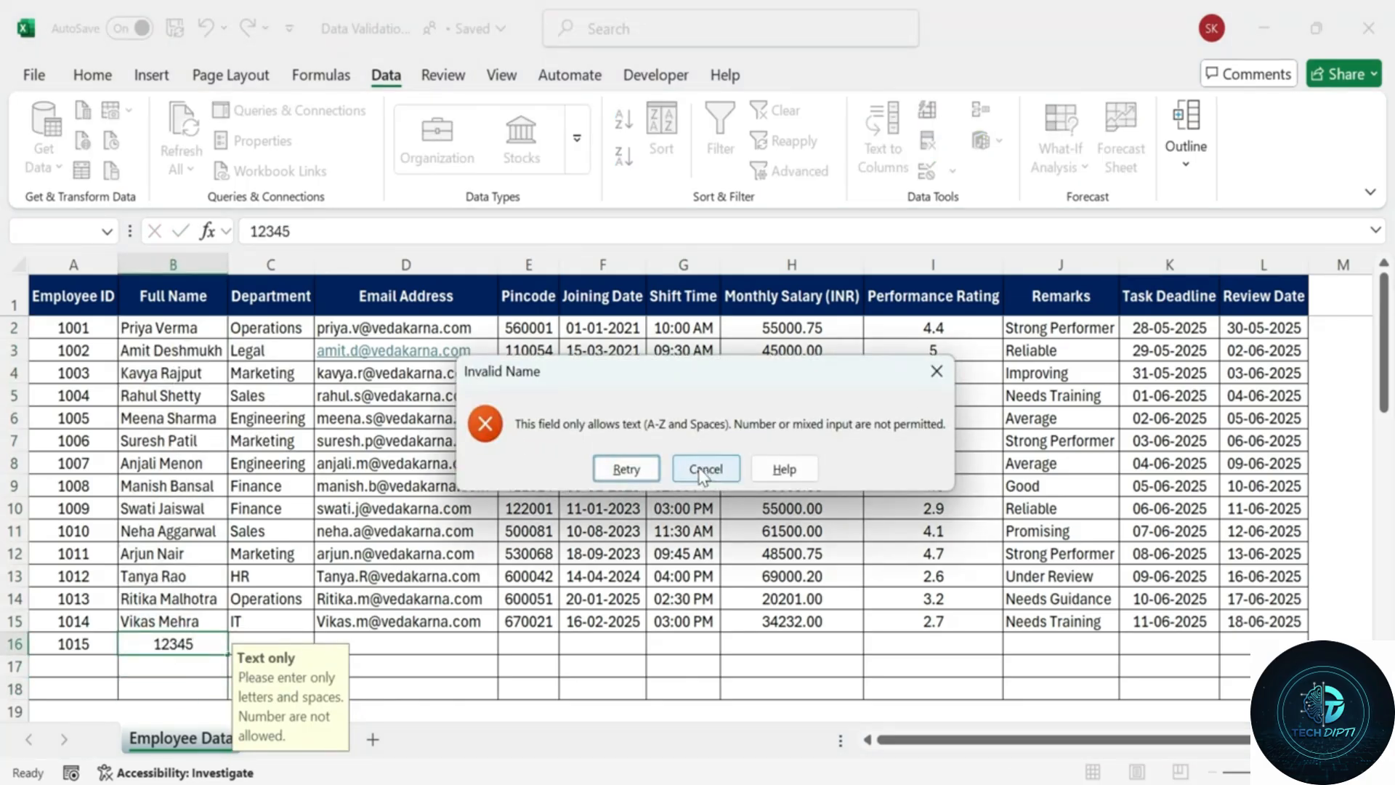
{"action": "left_click", "coordinate": [627, 468]}
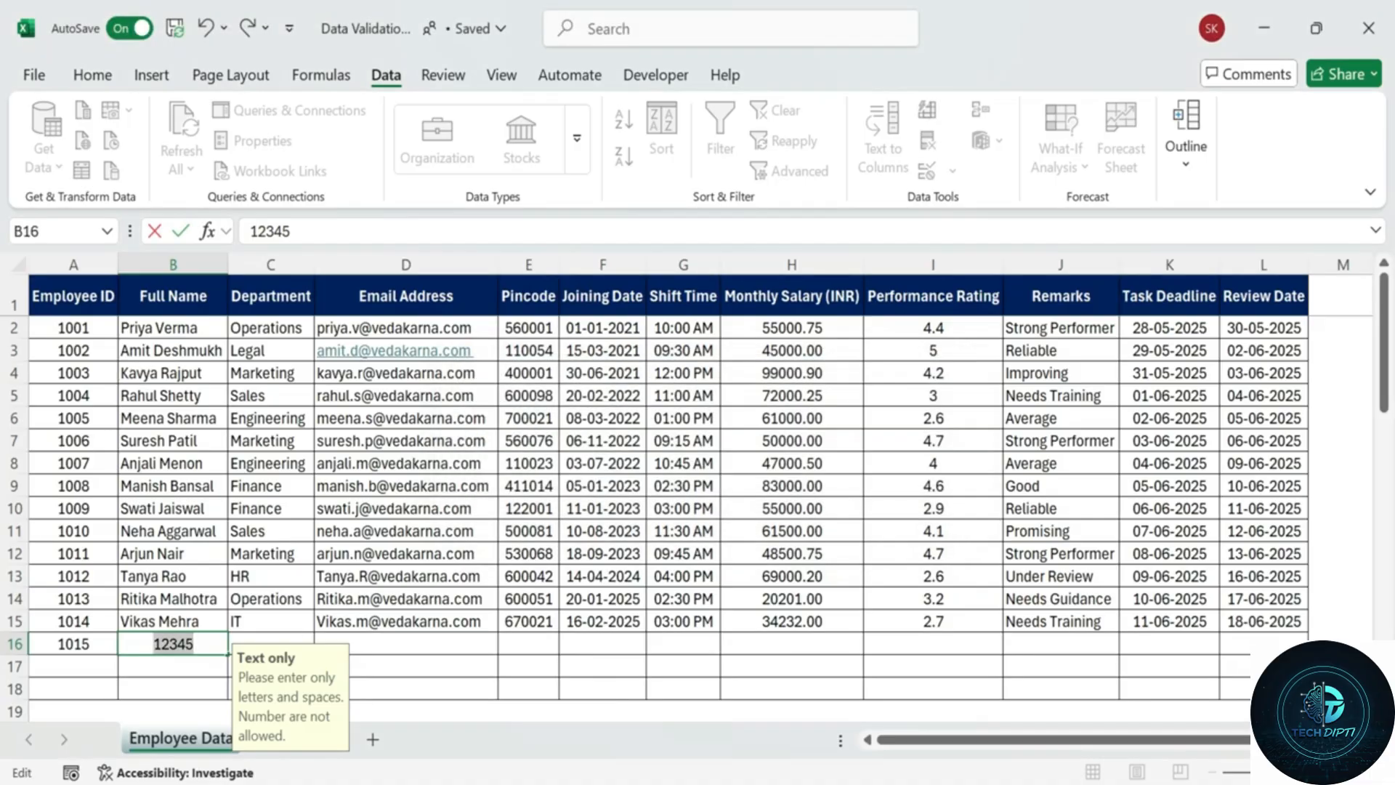
{"action": "key", "text": "BackSpace"}
{"action": "type", "text": "A"}
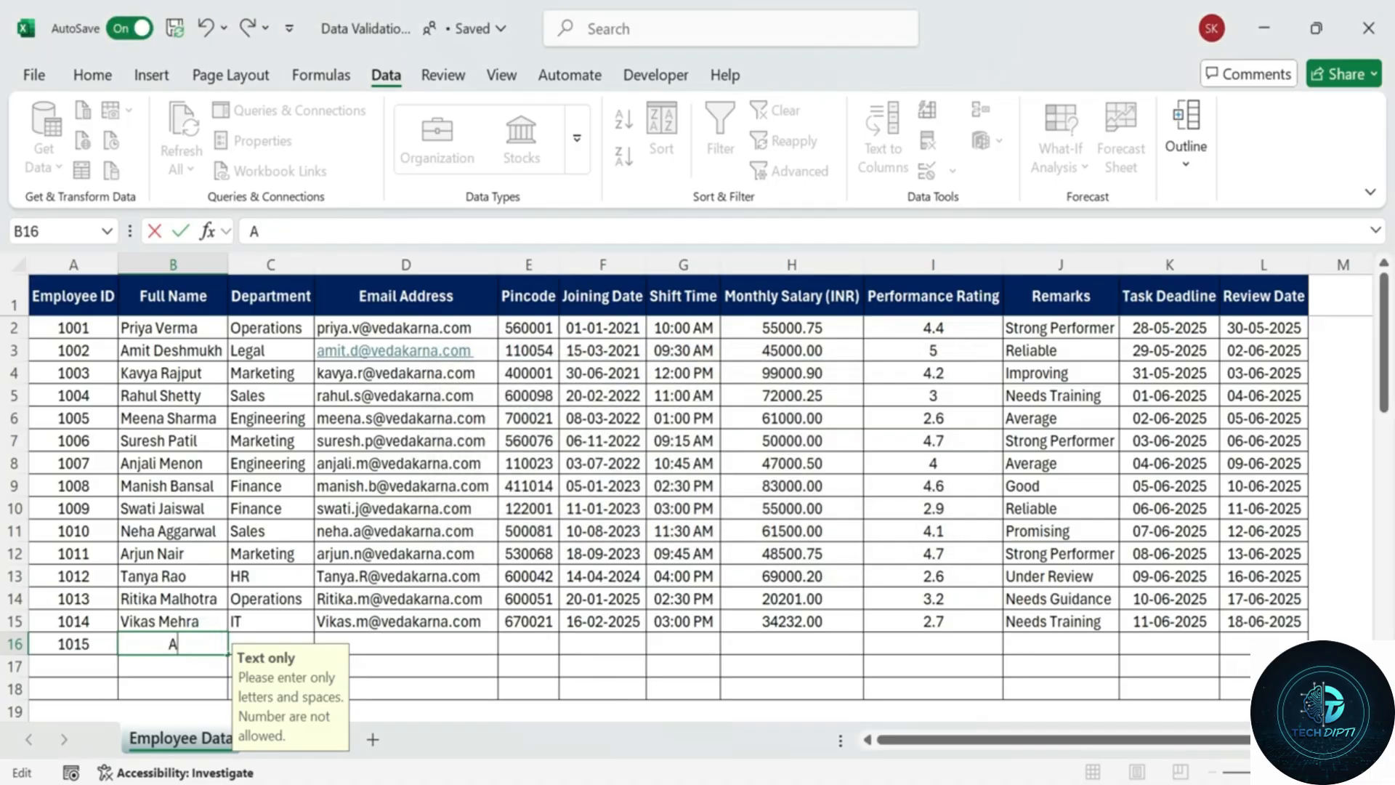
{"action": "type", "text": "1N2"}
{"action": "key", "text": "BackSpace"}
{"action": "key", "text": "BackSpace"}
{"action": "type", "text": "B2"}
{"action": "key", "text": "Return"}
Retry and enter a valid full name in B16, which is accepted.
{"action": "left_click", "coordinate": [622, 469]}
{"action": "key", "text": "BackSpace"}
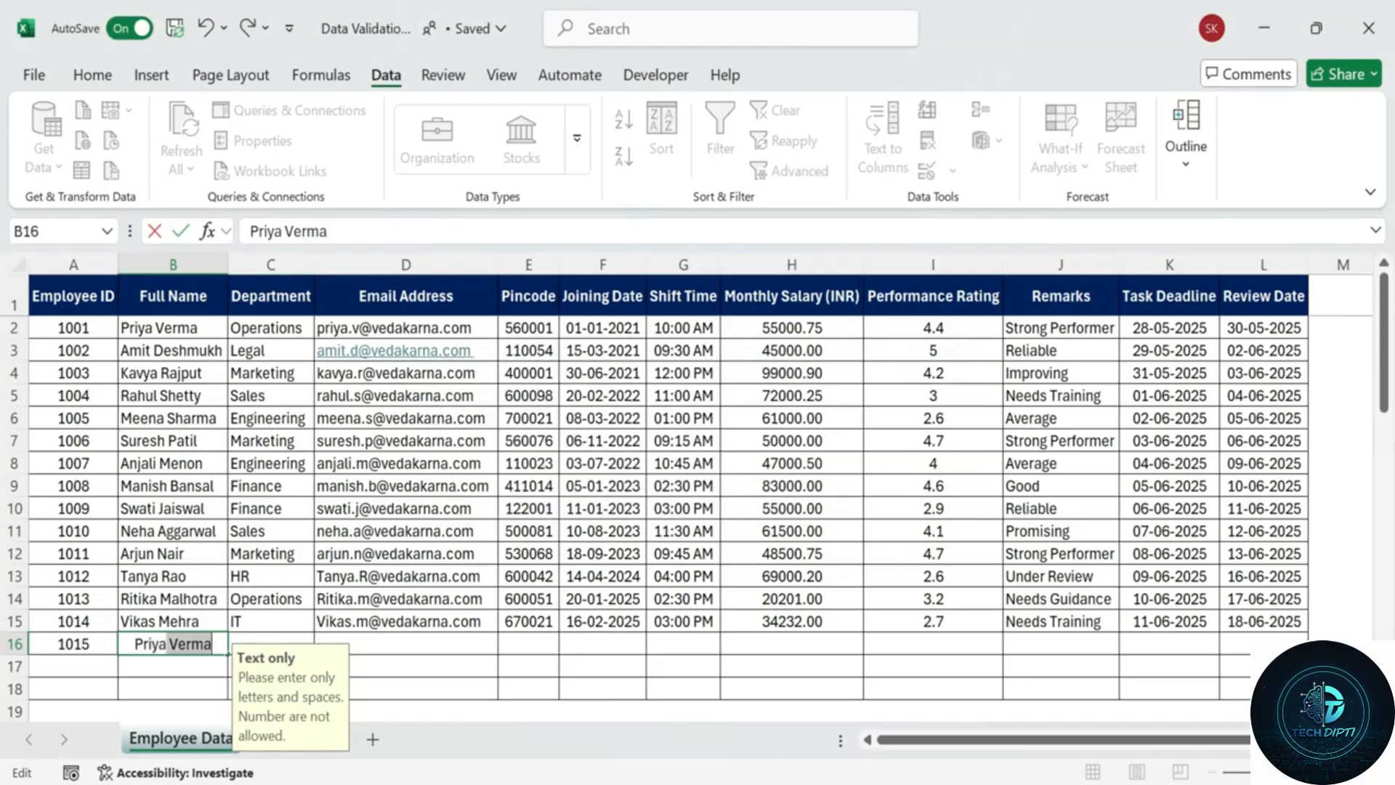
{"action": "left_click", "coordinate": [215, 644]}
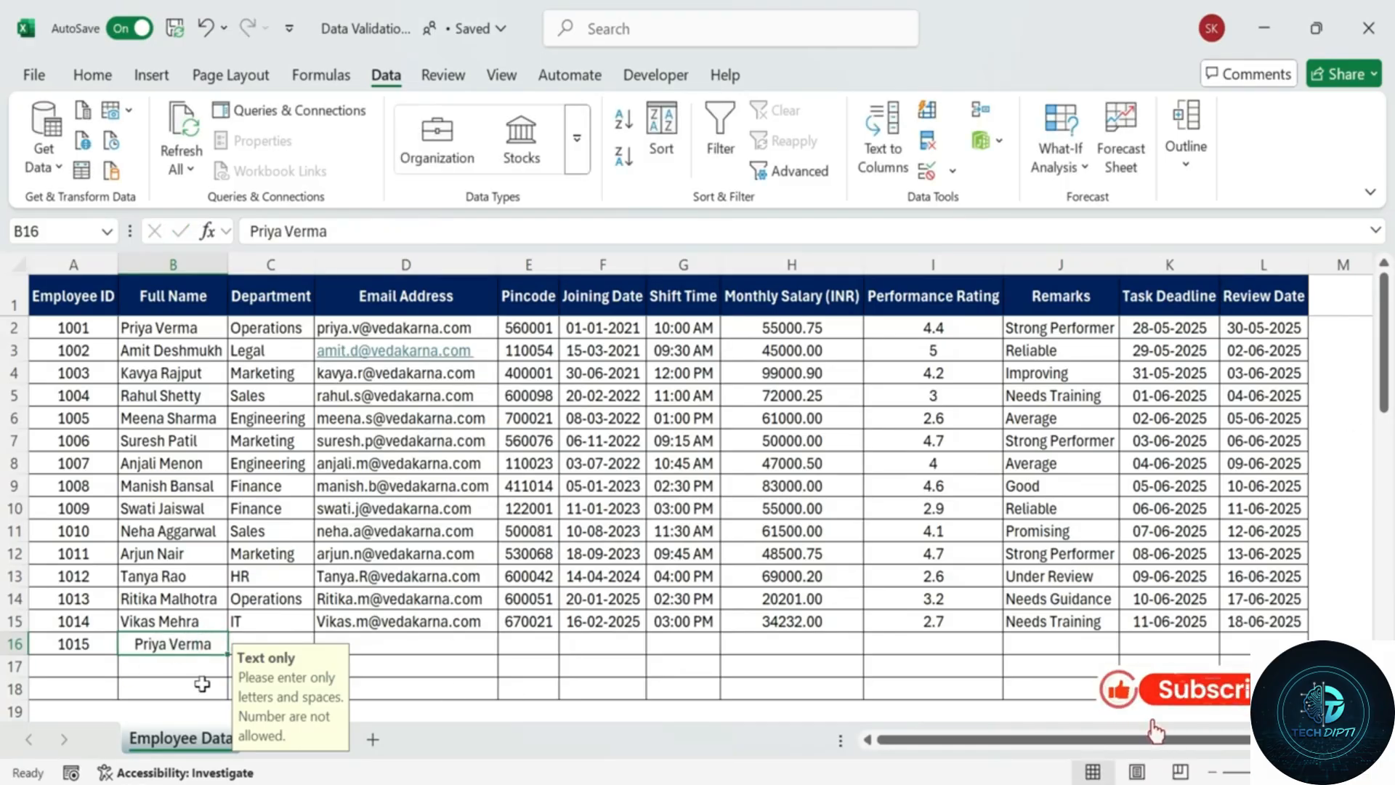
{"action": "key", "text": "Return"}
Review the Full Name entries, then select the Department column.
{"action": "left_click_drag", "start_coordinate": [173, 329], "coordinate": [178, 696]}
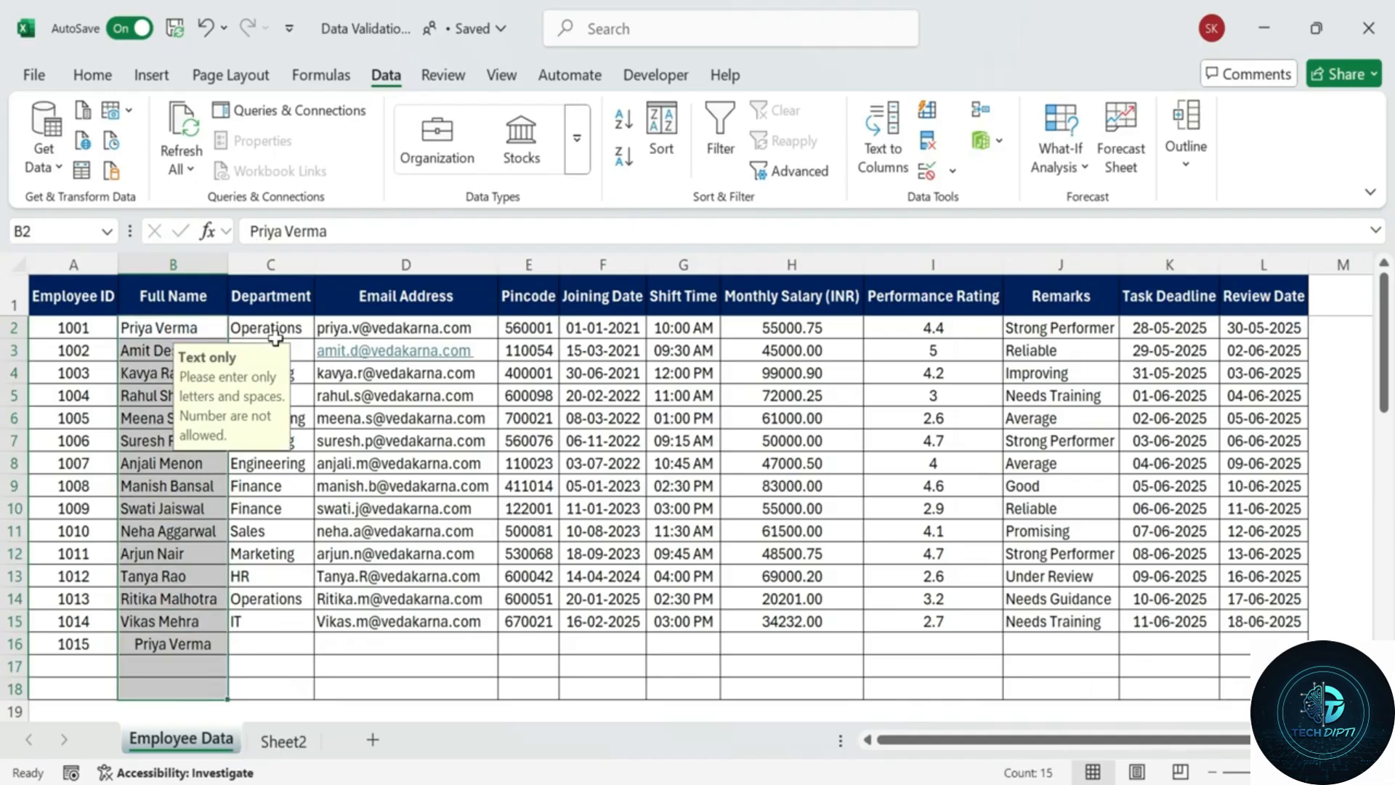
{"action": "left_click_drag", "start_coordinate": [213, 304], "coordinate": [200, 622]}
{"action": "left_click", "coordinate": [389, 450]}
{"action": "left_click_drag", "start_coordinate": [311, 289], "coordinate": [311, 674]}
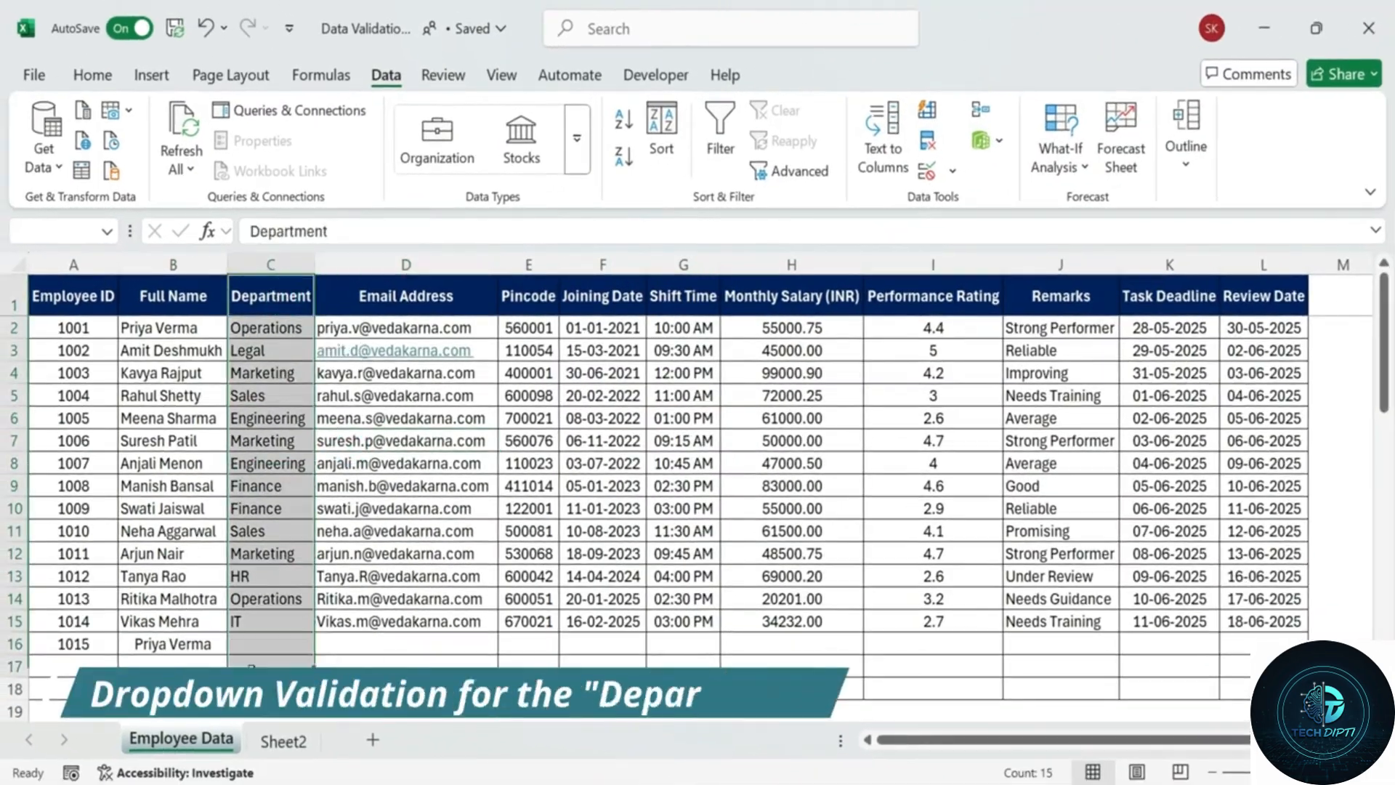
Copy the department values C2:C15 into column N starting at N2.
{"action": "left_click", "coordinate": [324, 350]}
{"action": "left_click", "coordinate": [271, 290]}
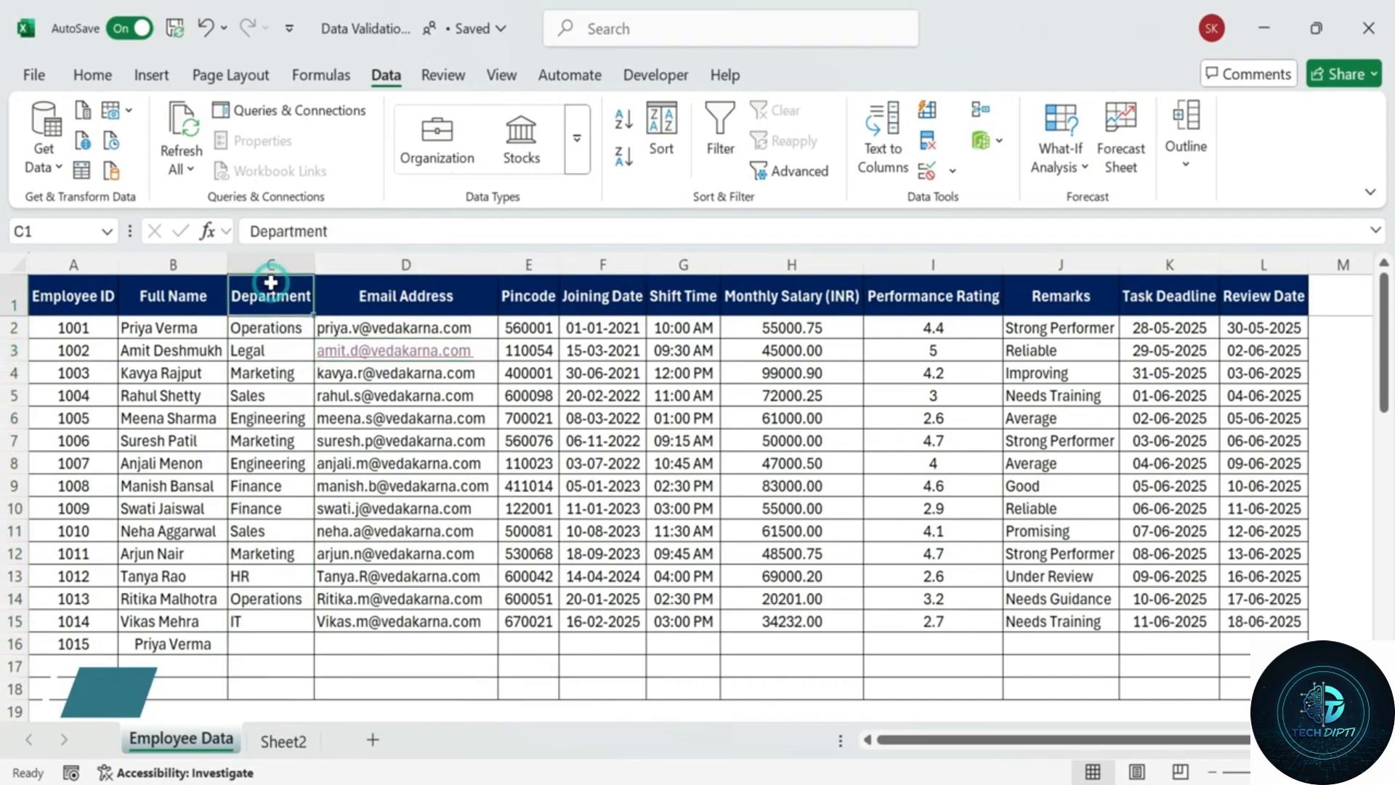
{"action": "left_click", "coordinate": [281, 373]}
{"action": "left_click_drag", "start_coordinate": [281, 327], "coordinate": [280, 644]}
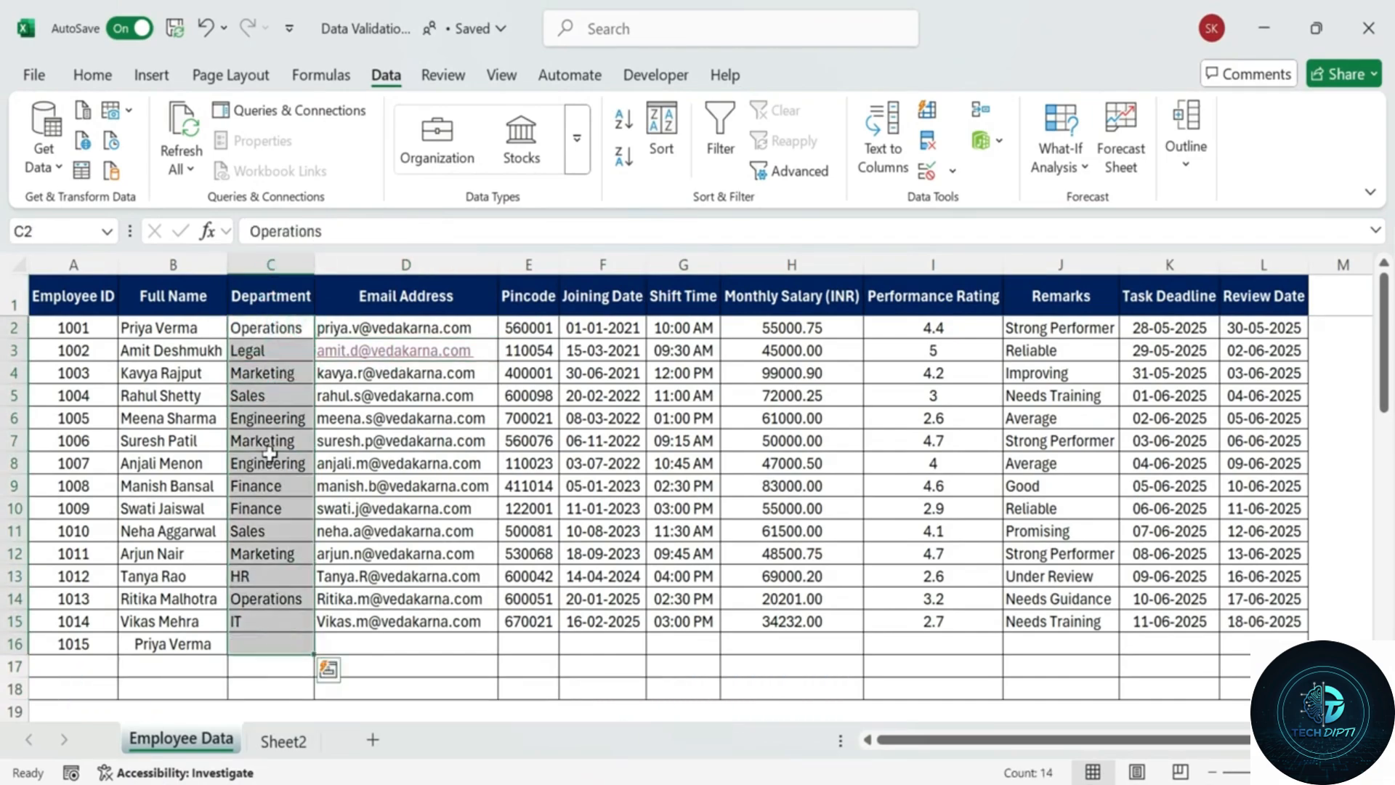
{"action": "key", "text": "ctrl+c"}
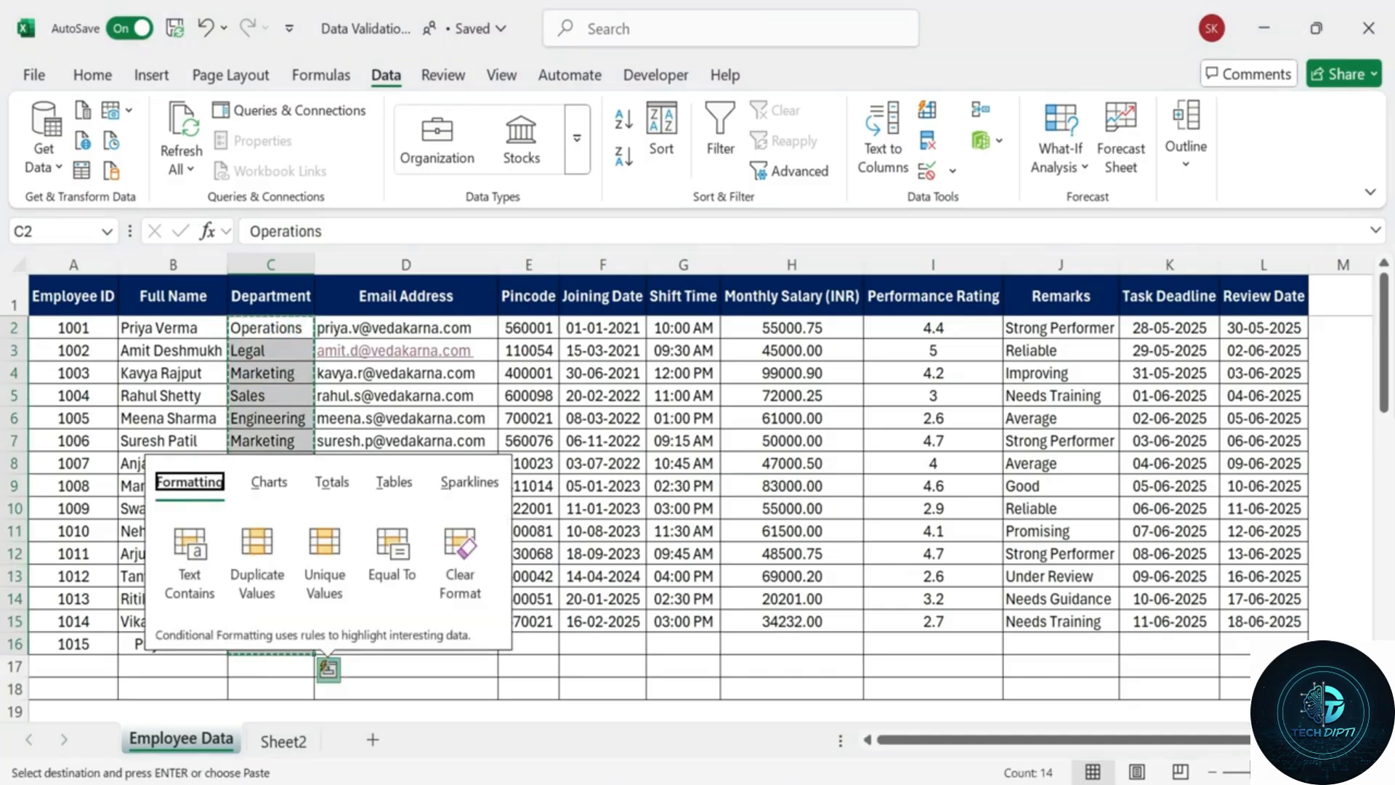
{"action": "scroll", "coordinate": [1234, 736], "scroll_direction": "right", "scroll_amount": 2}
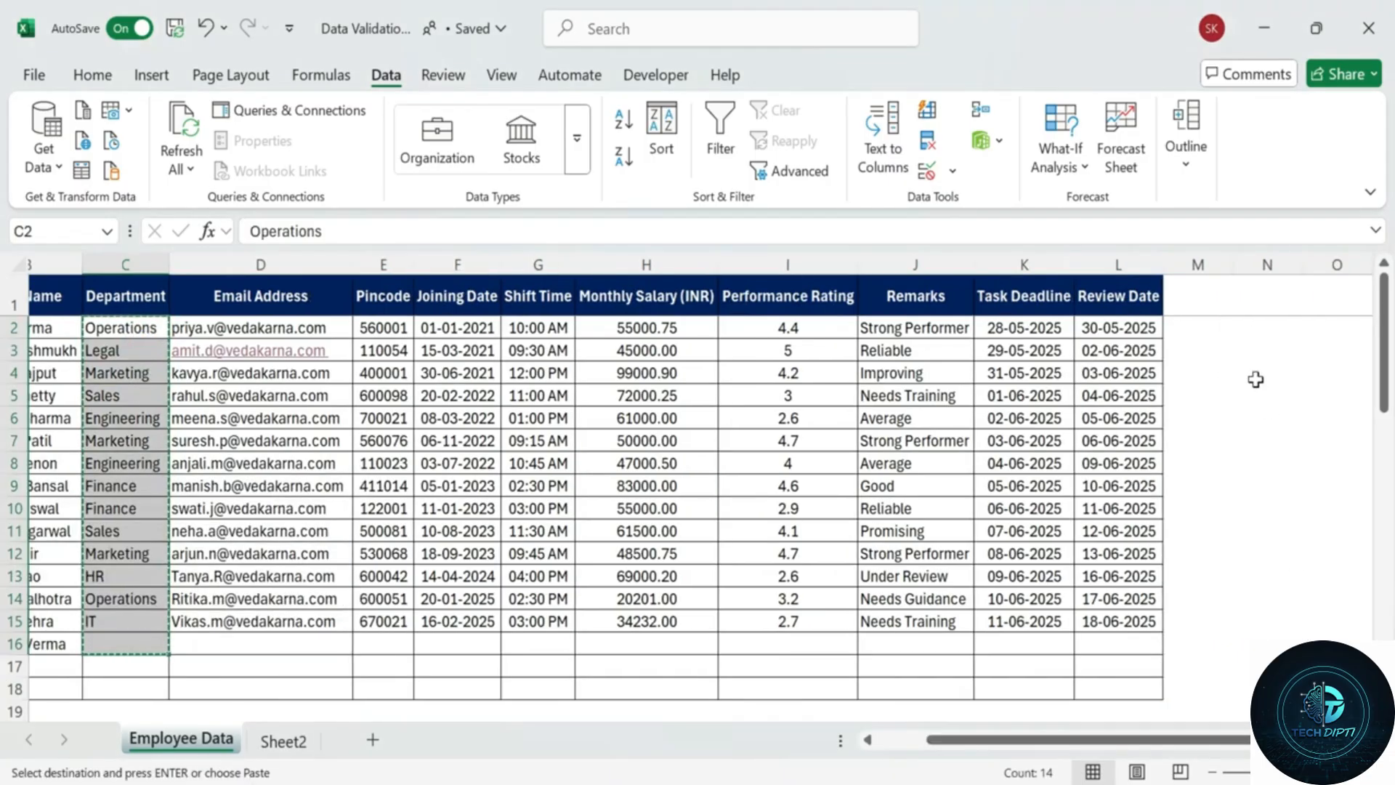
{"action": "left_click", "coordinate": [1268, 327]}
{"action": "key", "text": "ctrl+v"}
Remove duplicates from column N, leaving the eight unique departments.
{"action": "left_click", "coordinate": [1267, 265]}
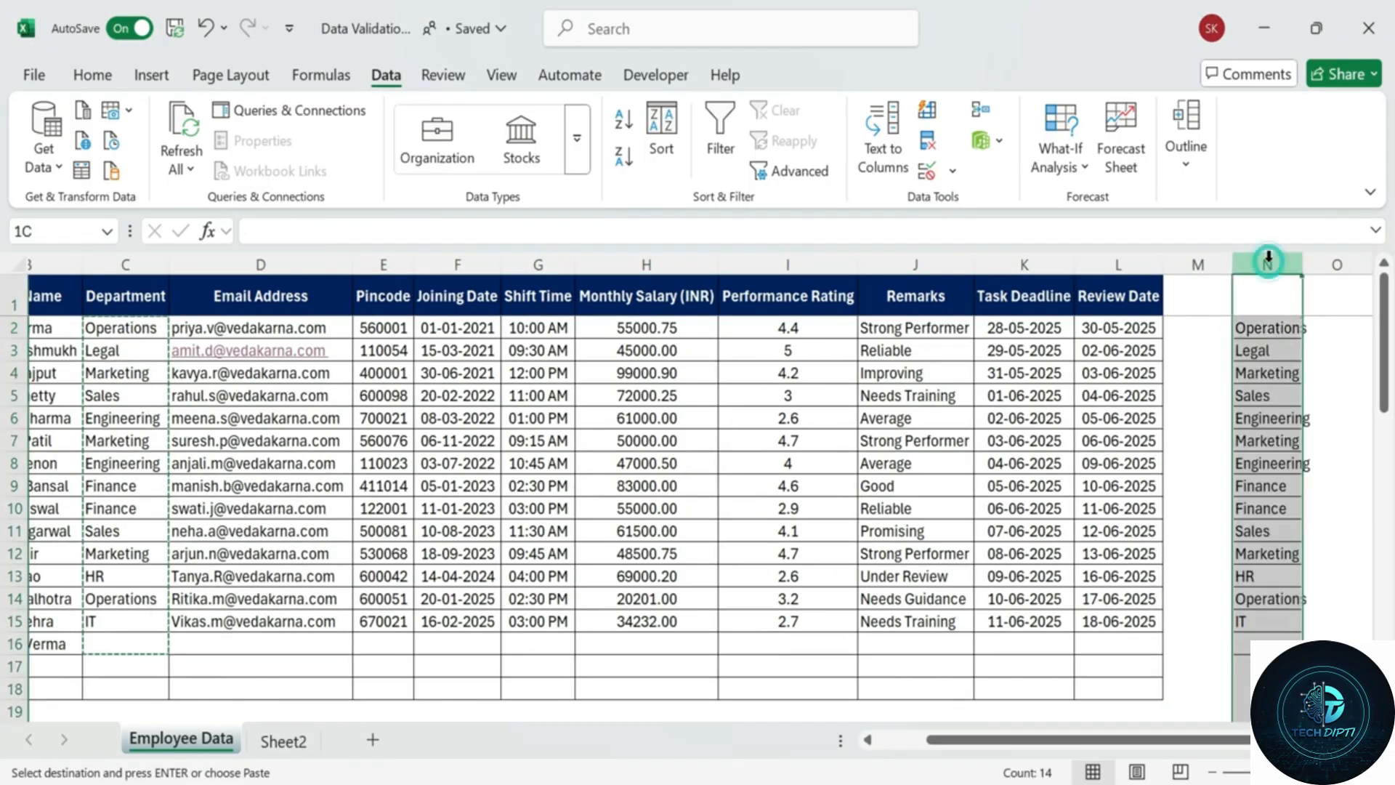
{"action": "left_click", "coordinate": [928, 140]}
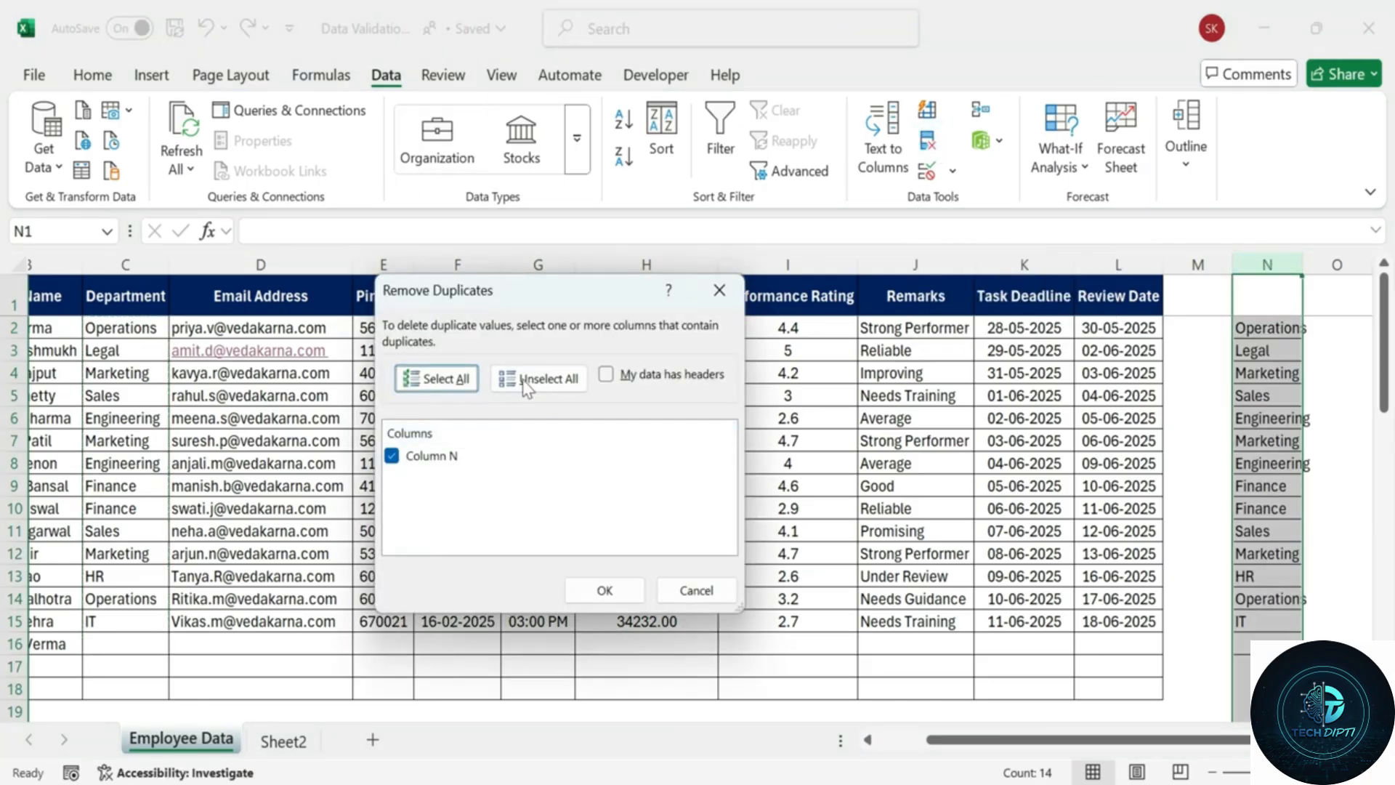
{"action": "left_click", "coordinate": [600, 590]}
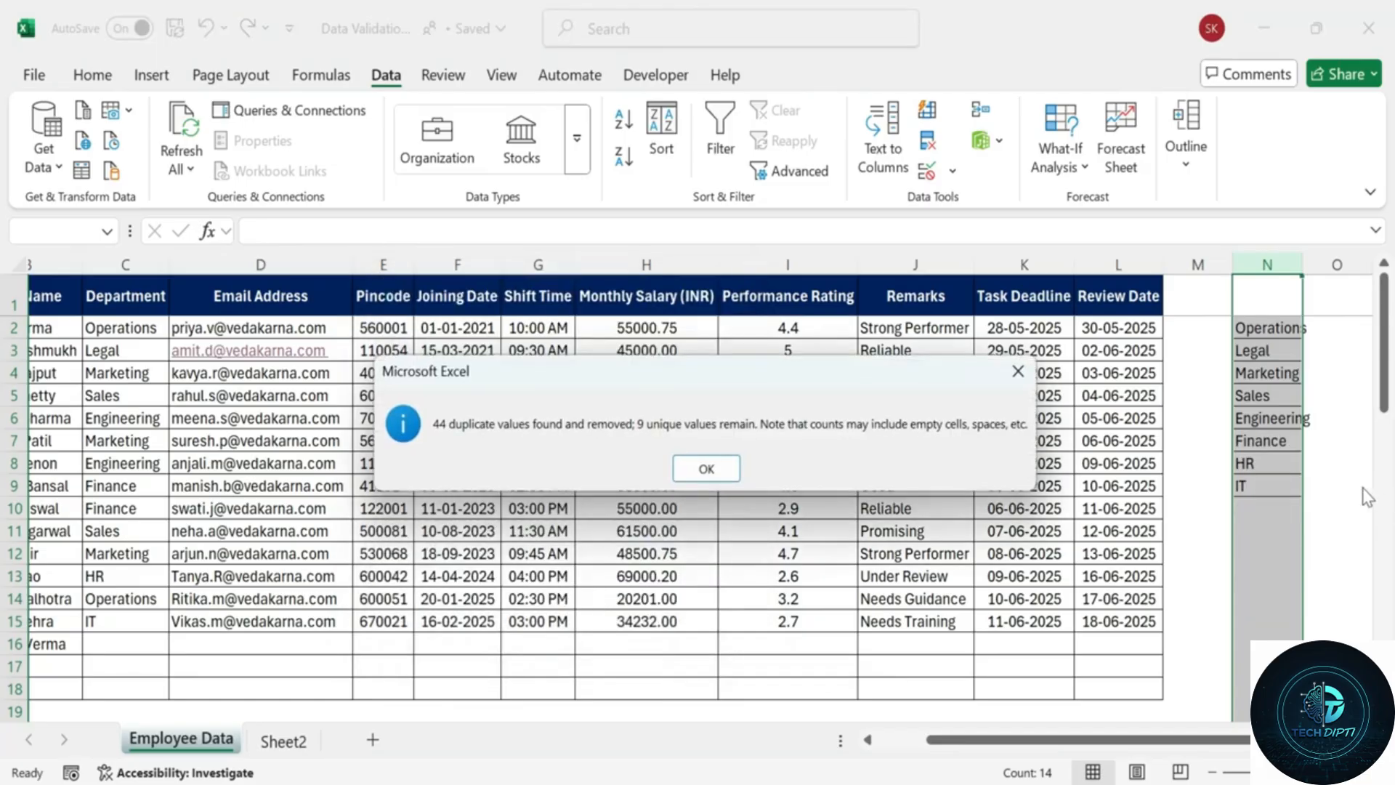
{"action": "left_click", "coordinate": [716, 468]}
{"action": "left_click", "coordinate": [1195, 599]}
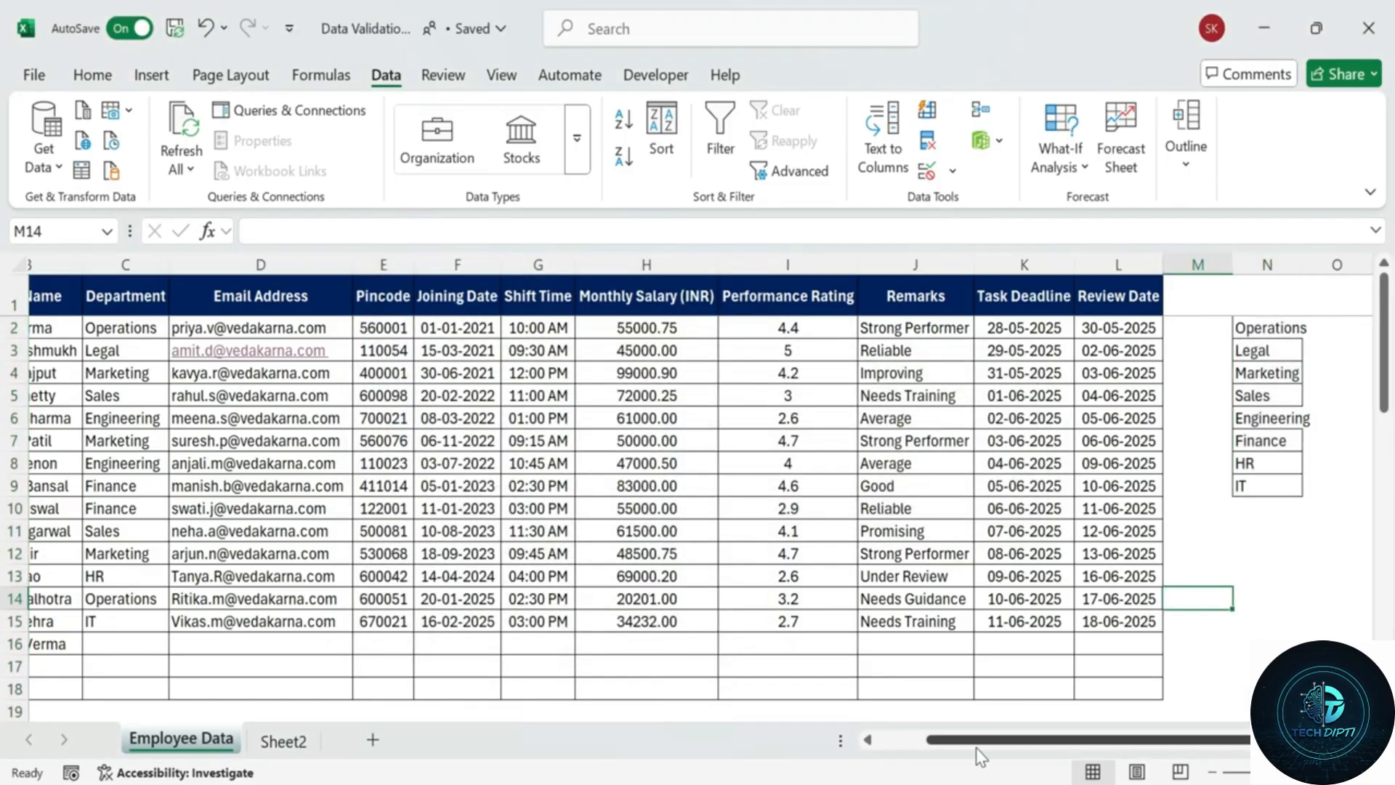
{"action": "left_click_drag", "start_coordinate": [975, 742], "coordinate": [957, 746]}
{"action": "left_click", "coordinate": [199, 327]}
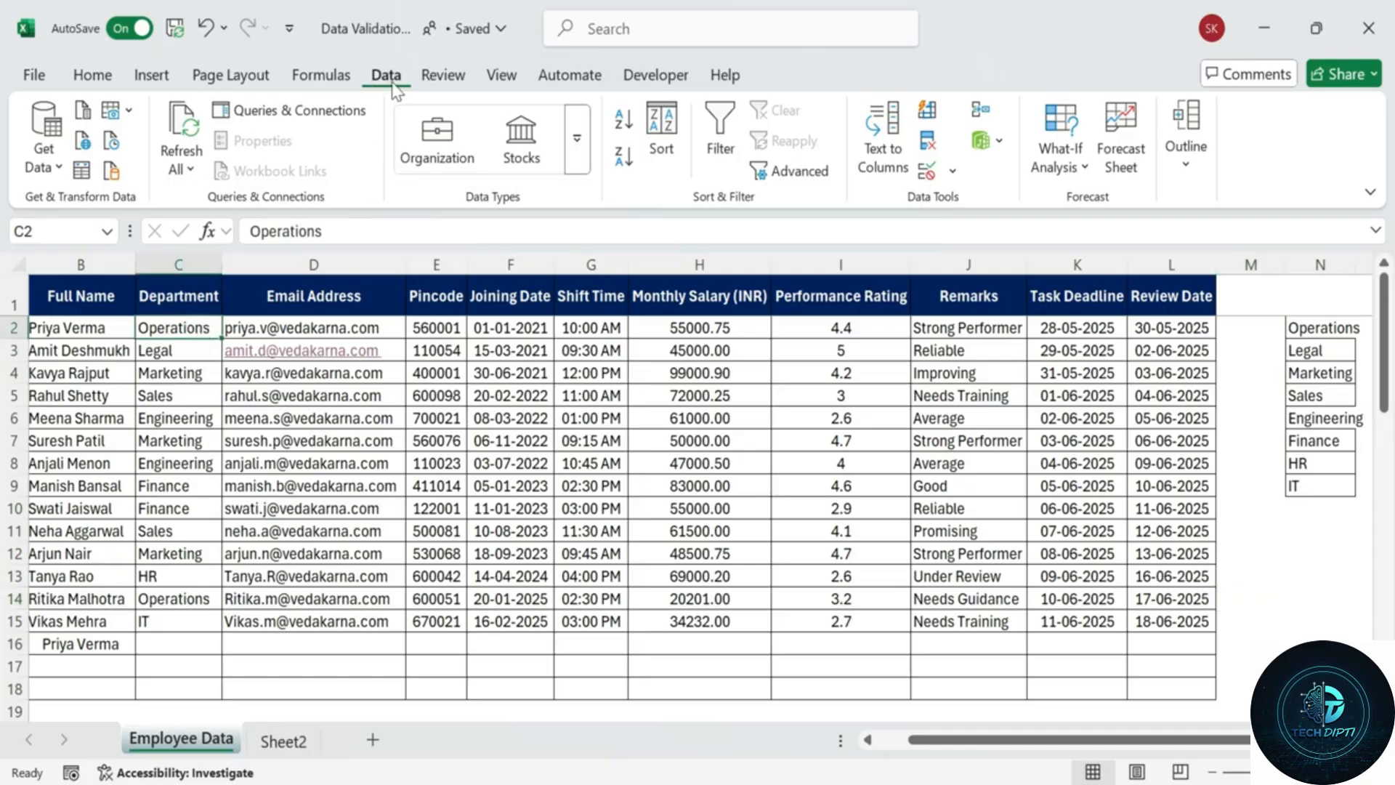
Give C2 a List validation sourced from $N$2:$N$9 and fill it down to C18.
{"action": "left_click", "coordinate": [953, 172]}
{"action": "left_click", "coordinate": [987, 206]}
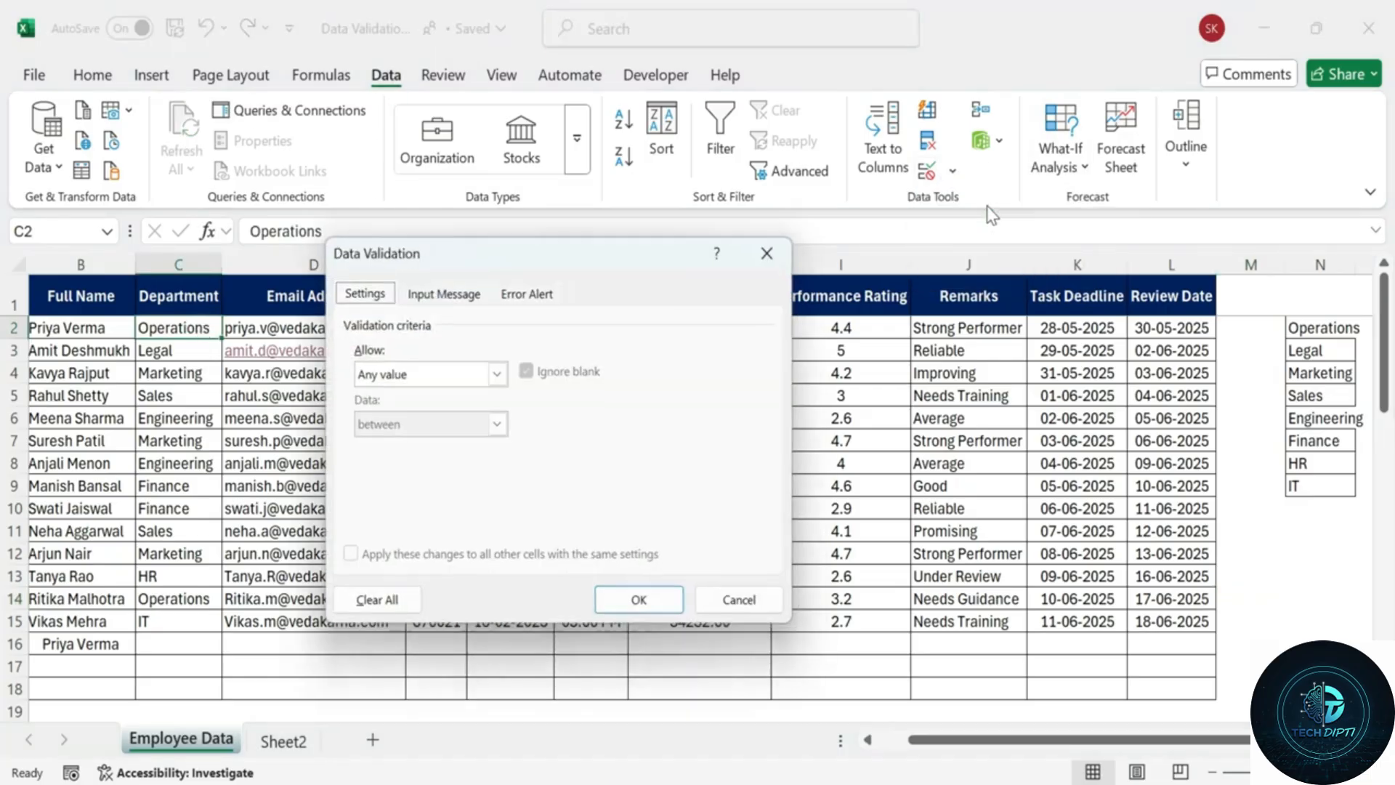
{"action": "left_click", "coordinate": [496, 374]}
{"action": "left_click", "coordinate": [392, 442]}
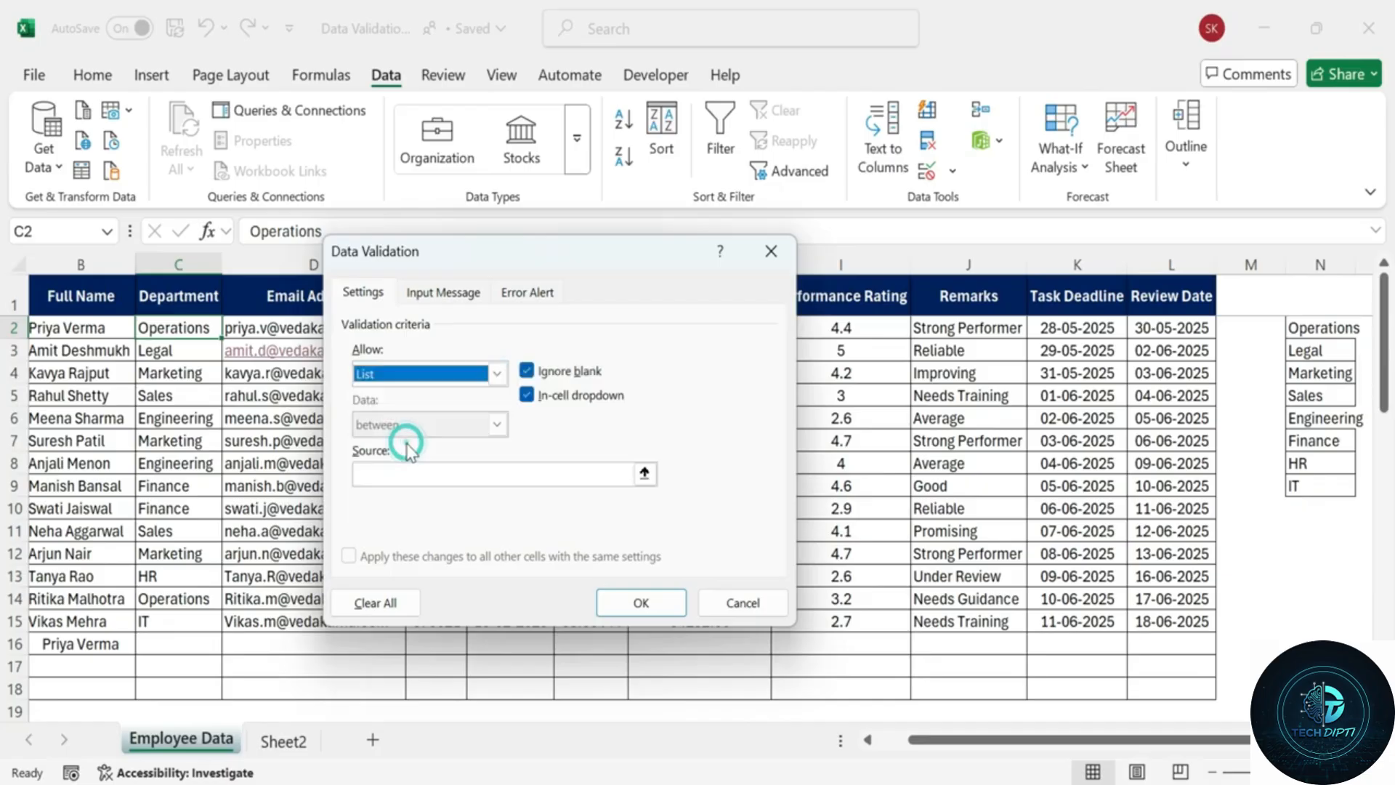
{"action": "left_click", "coordinate": [643, 473]}
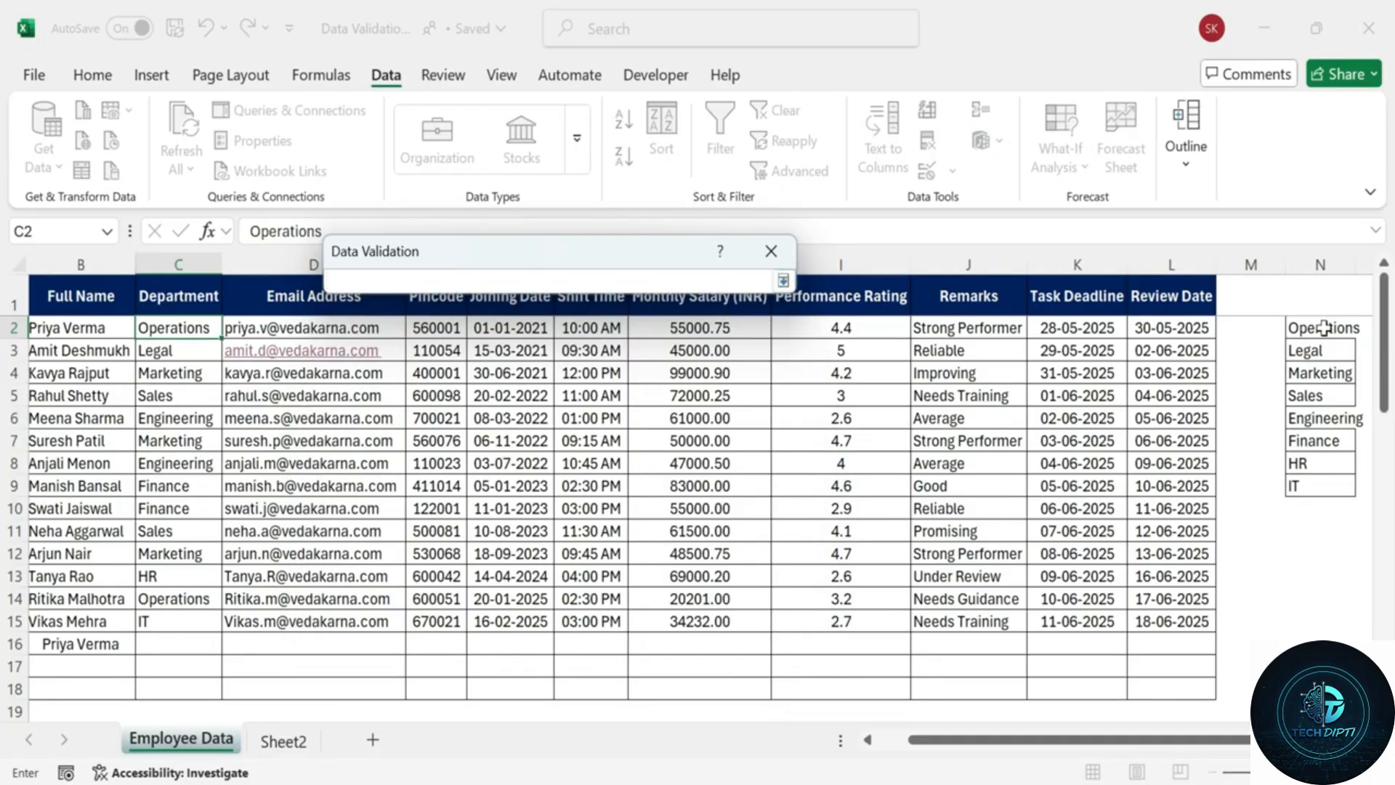
{"action": "left_click_drag", "start_coordinate": [1324, 328], "coordinate": [1315, 491]}
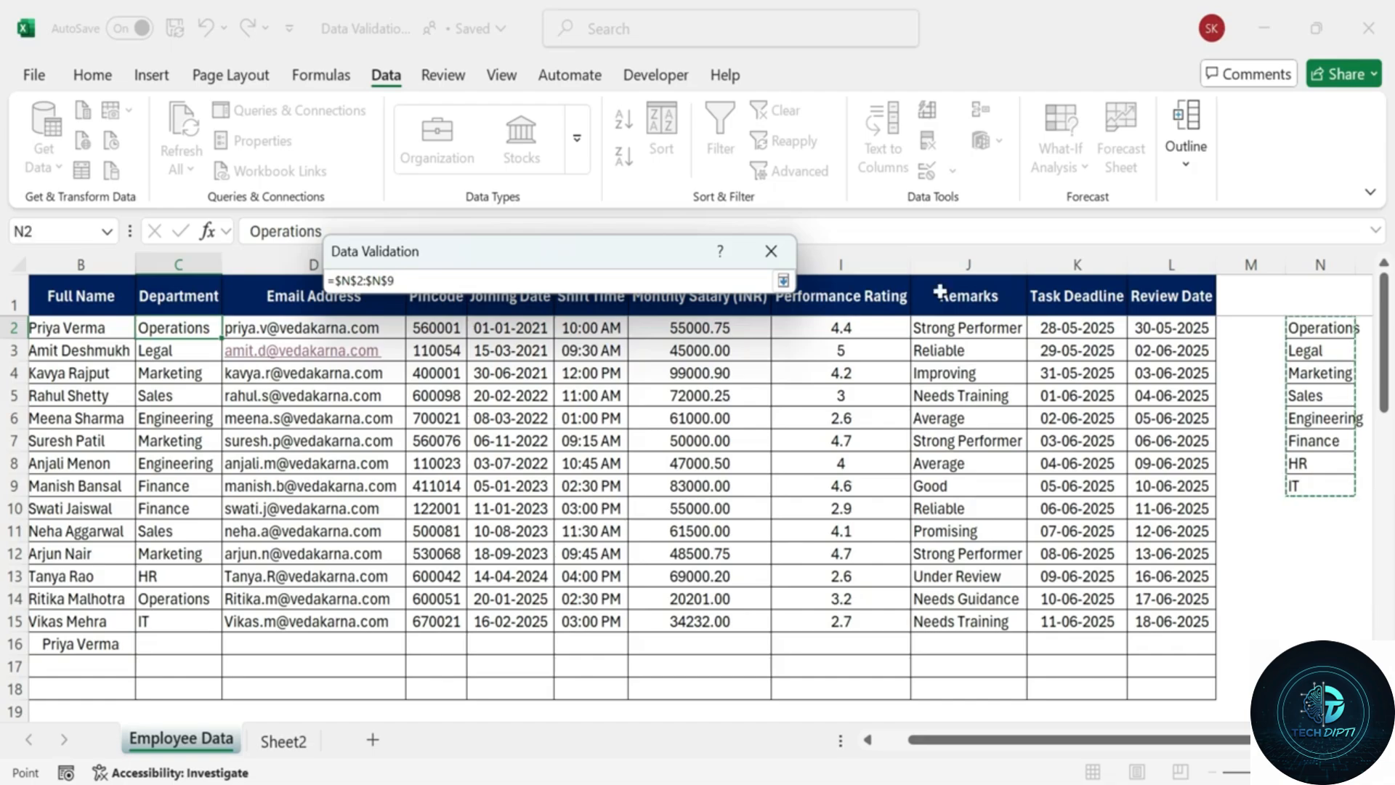
{"action": "left_click", "coordinate": [784, 281]}
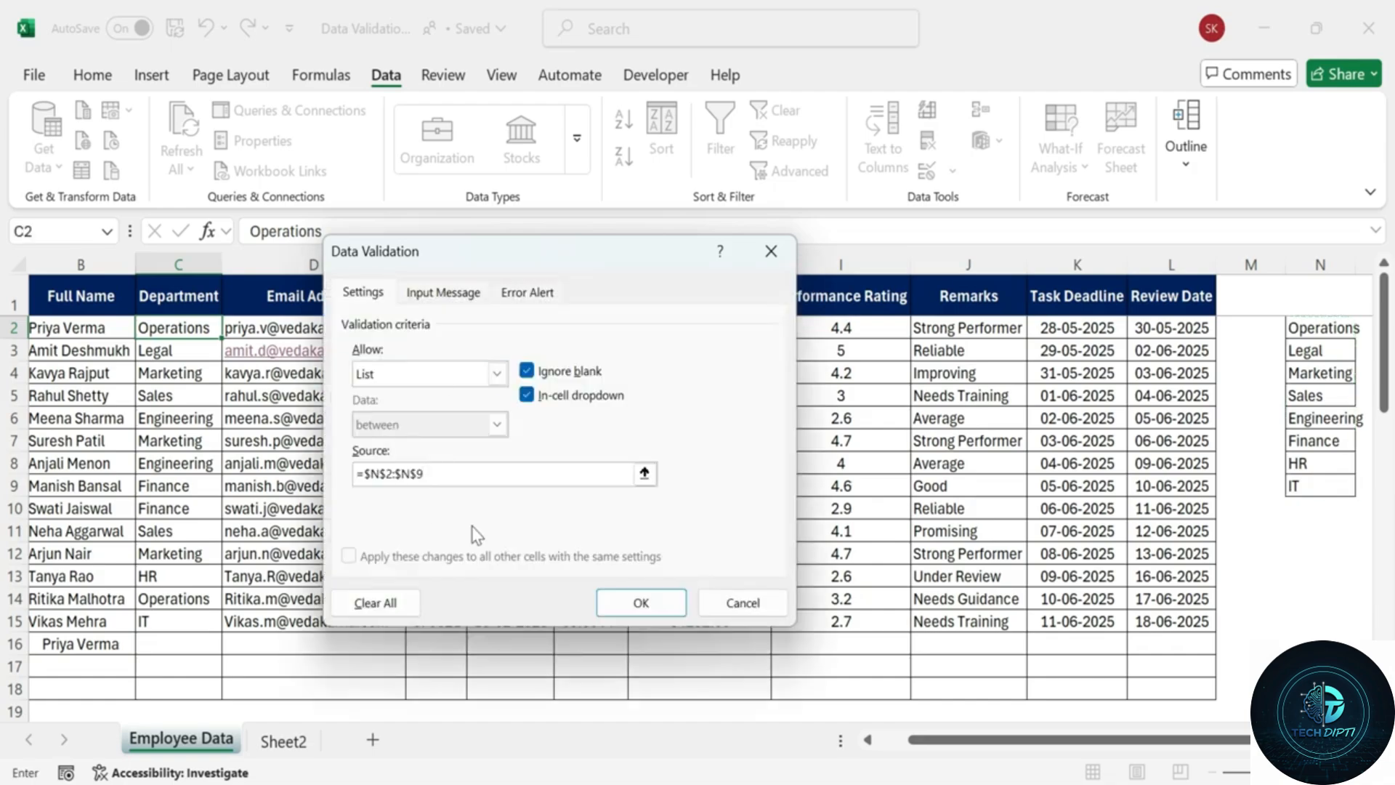
{"action": "left_click", "coordinate": [639, 602]}
{"action": "left_click_drag", "start_coordinate": [223, 338], "coordinate": [193, 694]}
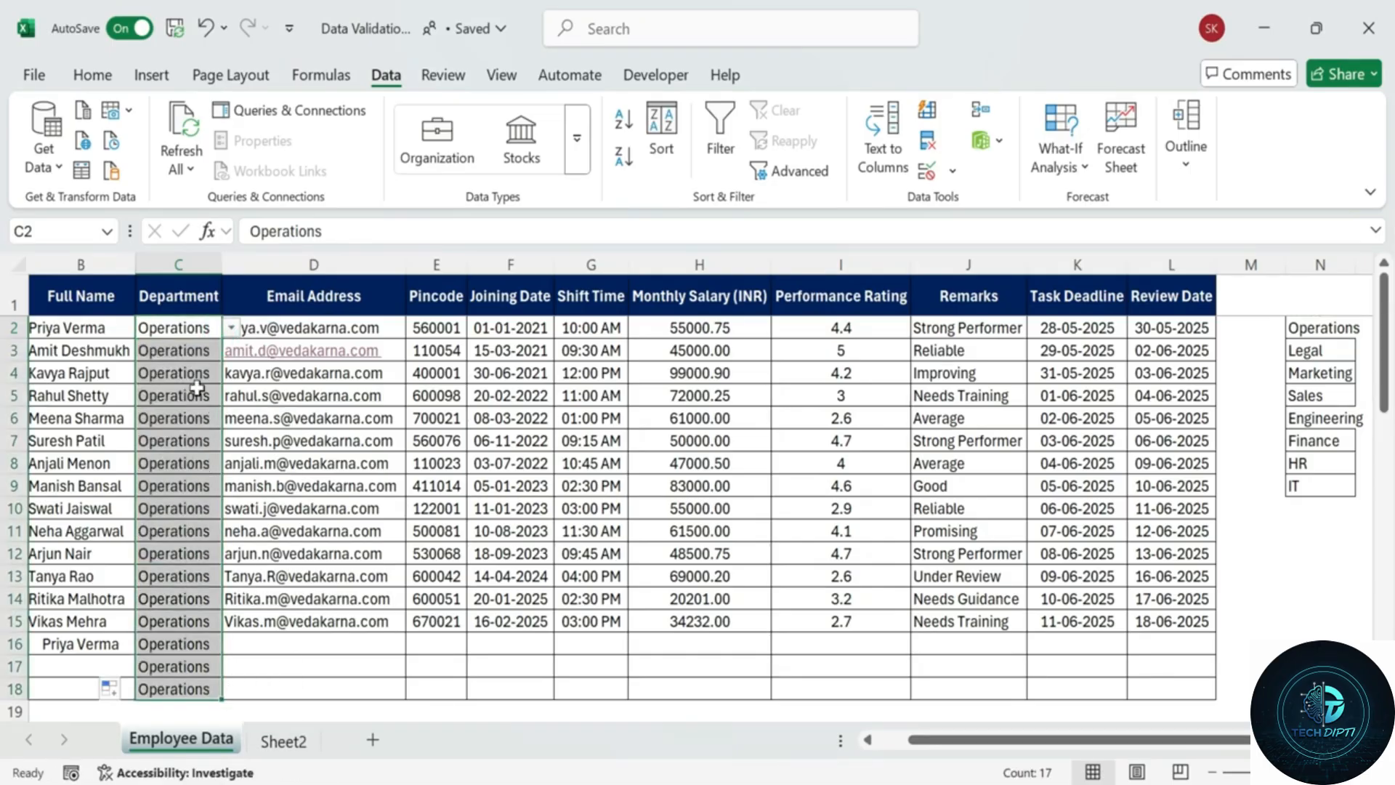
Pick Sales for C3, Engineering for C4 and Marketing for C9 from the dropdowns.
{"action": "left_click", "coordinate": [207, 352]}
{"action": "left_click", "coordinate": [230, 350]}
{"action": "left_click", "coordinate": [160, 431]}
{"action": "left_click", "coordinate": [207, 372]}
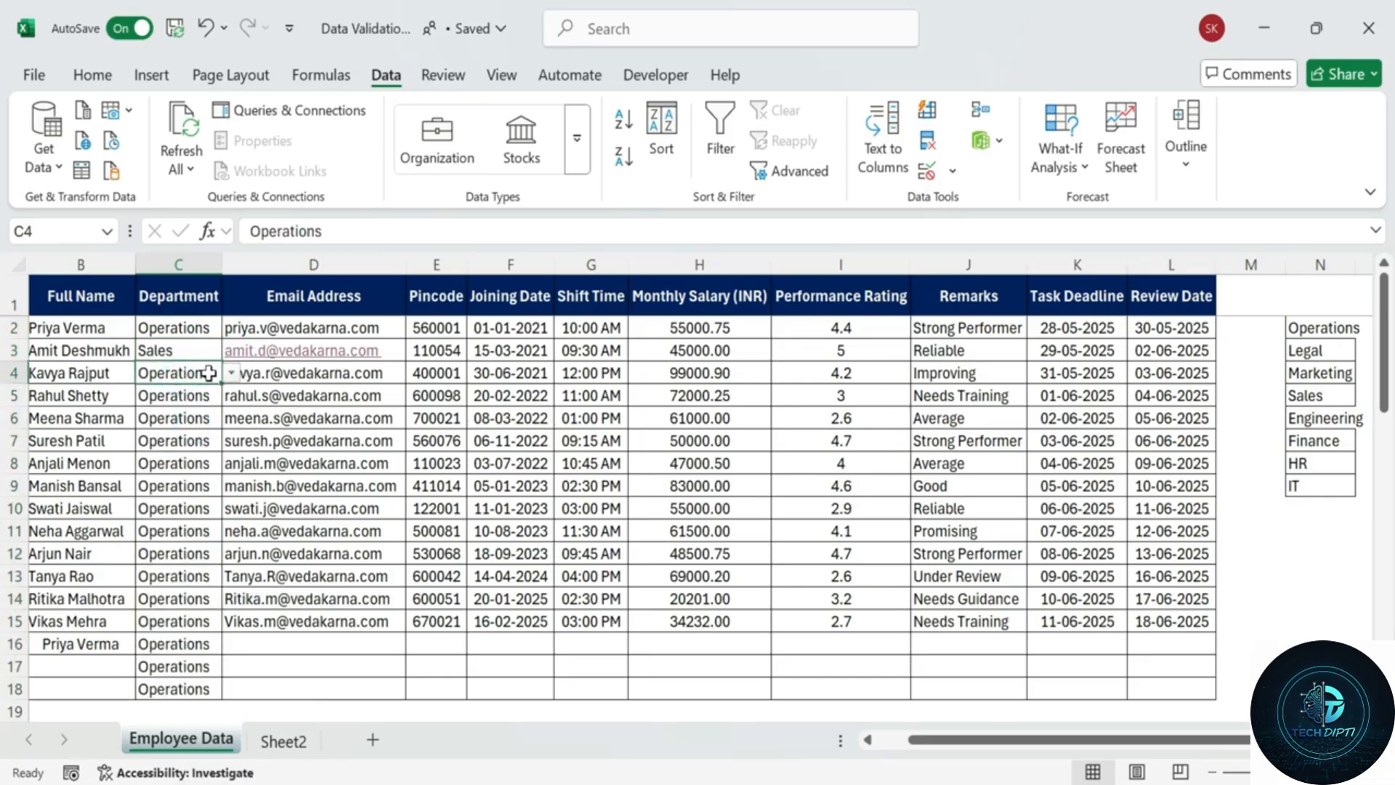
{"action": "left_click", "coordinate": [231, 373]}
{"action": "left_click", "coordinate": [196, 474]}
{"action": "left_click", "coordinate": [183, 485]}
{"action": "left_click", "coordinate": [231, 485]}
{"action": "left_click", "coordinate": [166, 546]}
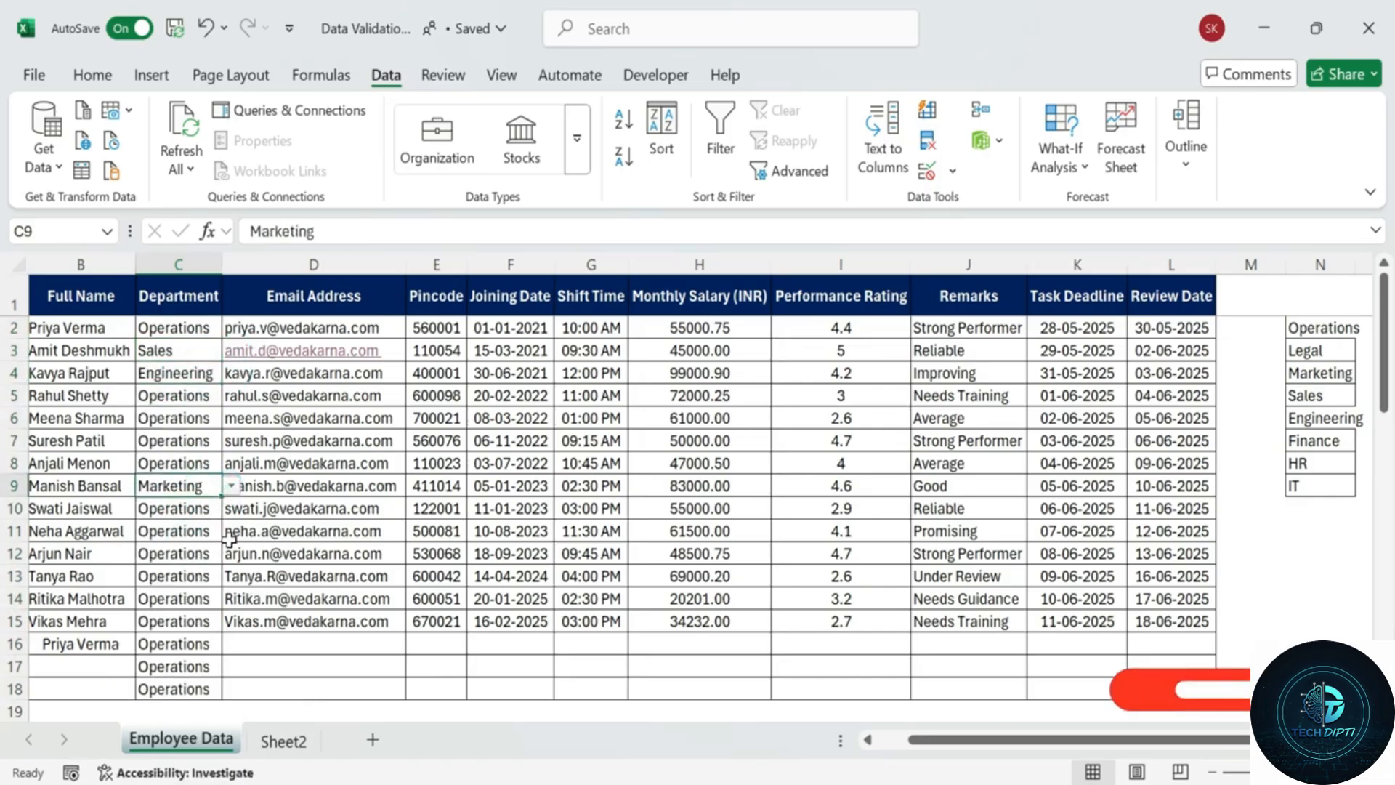
Set C11 to Marketing and C14 to Legal, then check C2's department list.
{"action": "left_click", "coordinate": [202, 531]}
{"action": "left_click", "coordinate": [230, 531]}
{"action": "left_click", "coordinate": [165, 592]}
{"action": "left_click", "coordinate": [178, 599]}
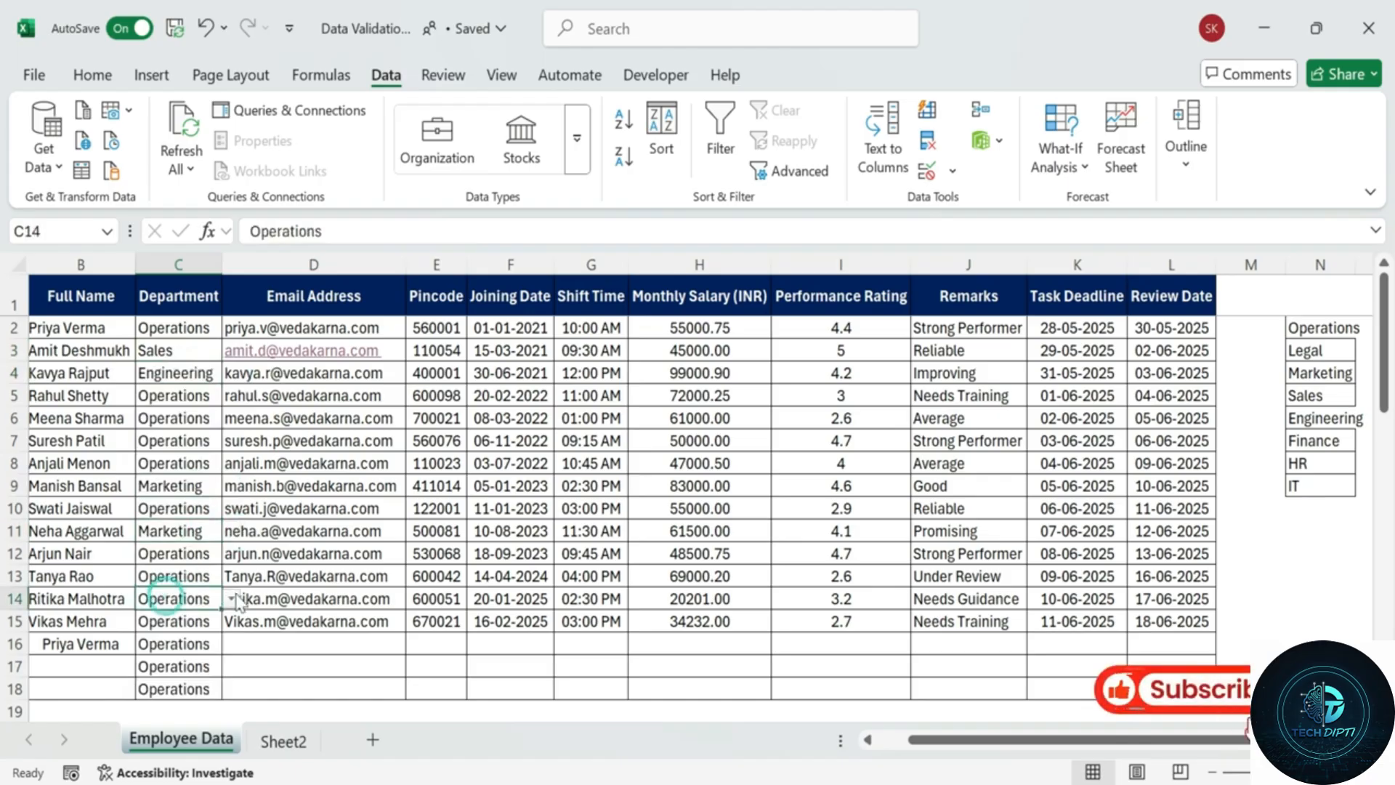
{"action": "left_click", "coordinate": [230, 599]}
{"action": "left_click", "coordinate": [173, 642]}
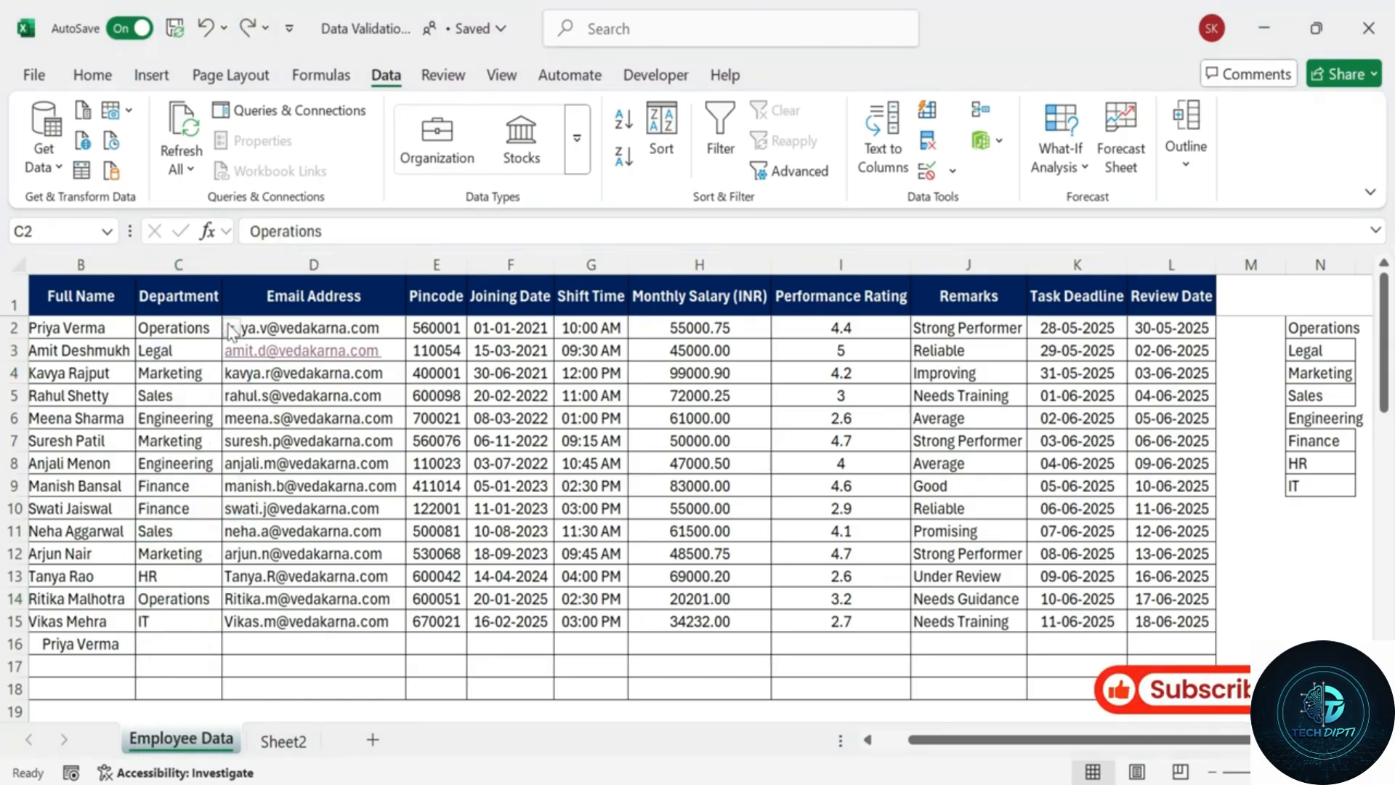
{"action": "left_click", "coordinate": [230, 329]}
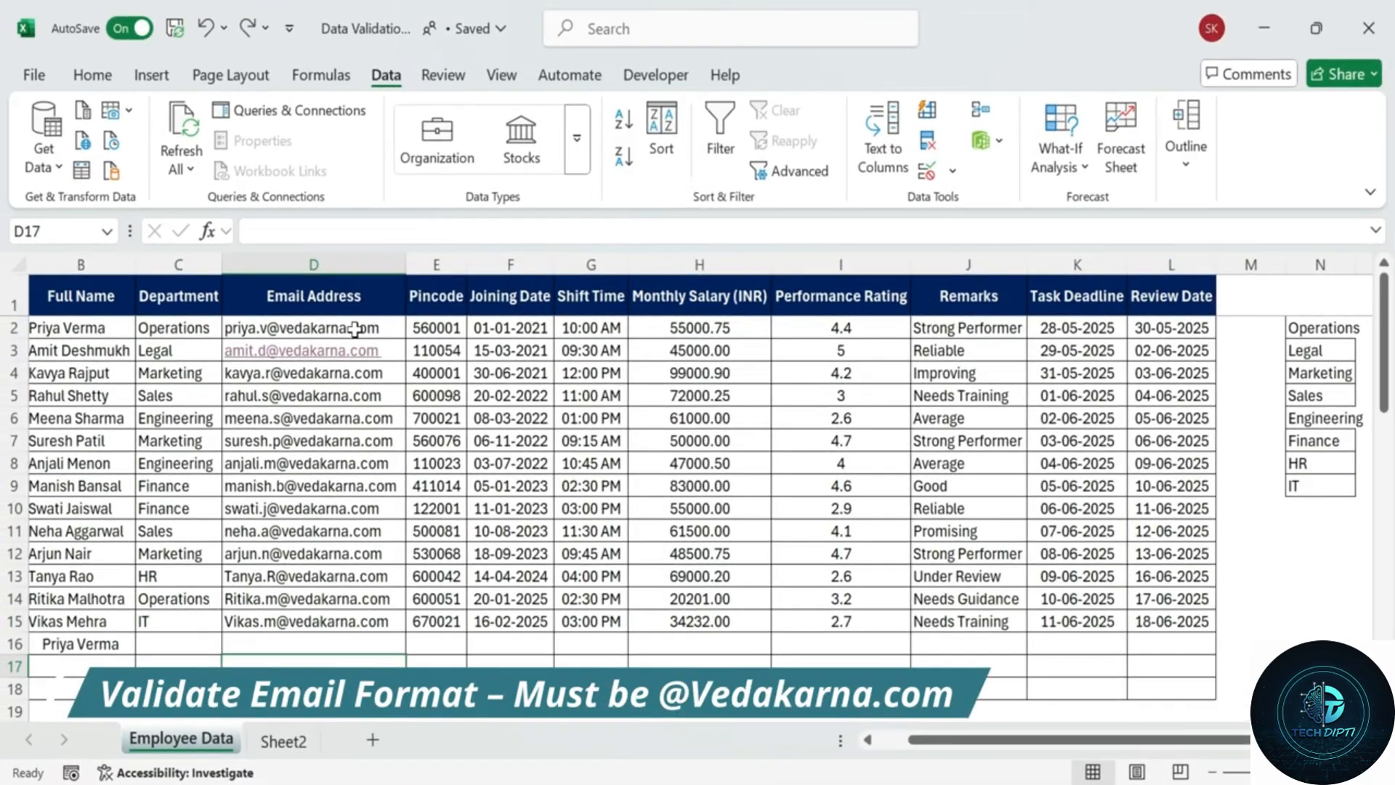
{"action": "left_click", "coordinate": [376, 254]}
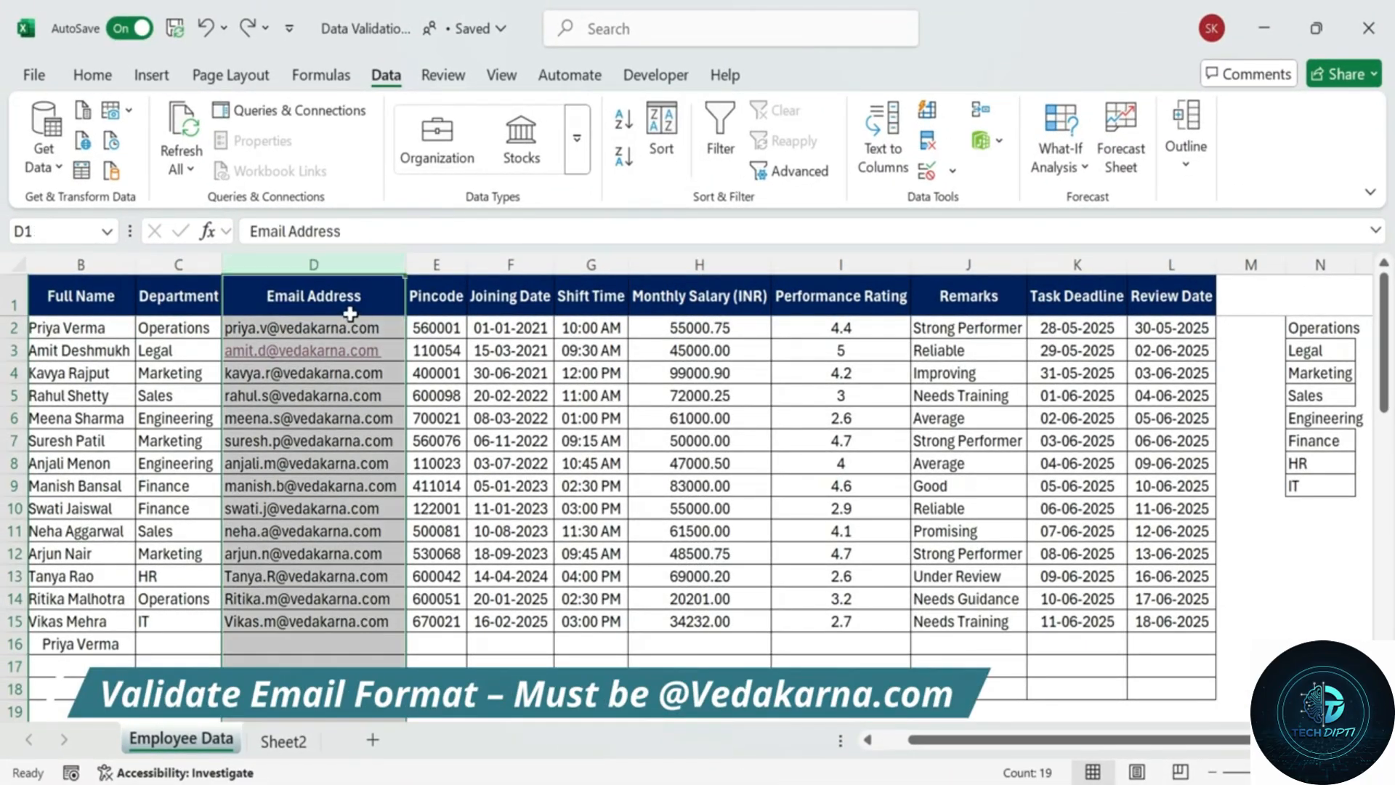
{"action": "left_click_drag", "start_coordinate": [376, 294], "coordinate": [370, 691]}
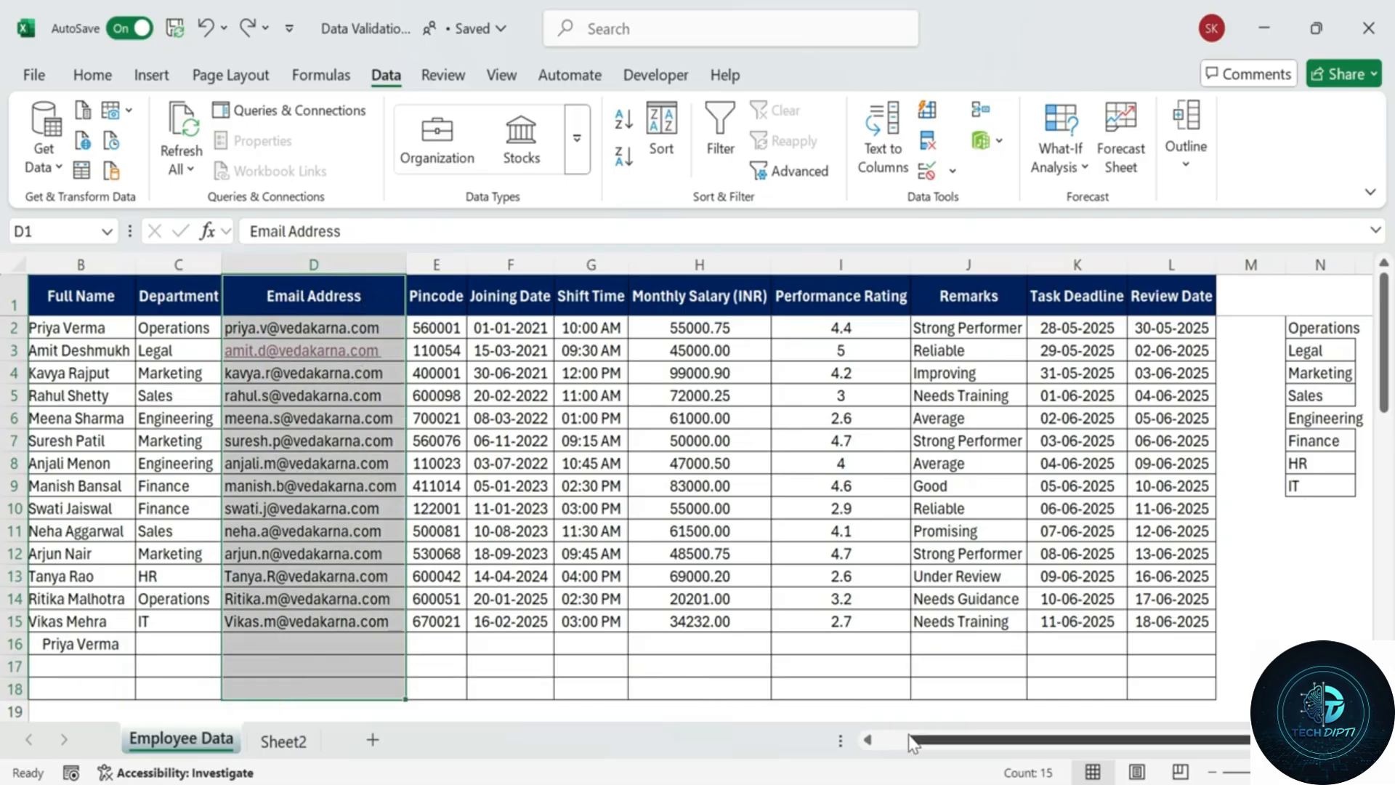
{"action": "left_click_drag", "start_coordinate": [932, 741], "coordinate": [897, 749]}
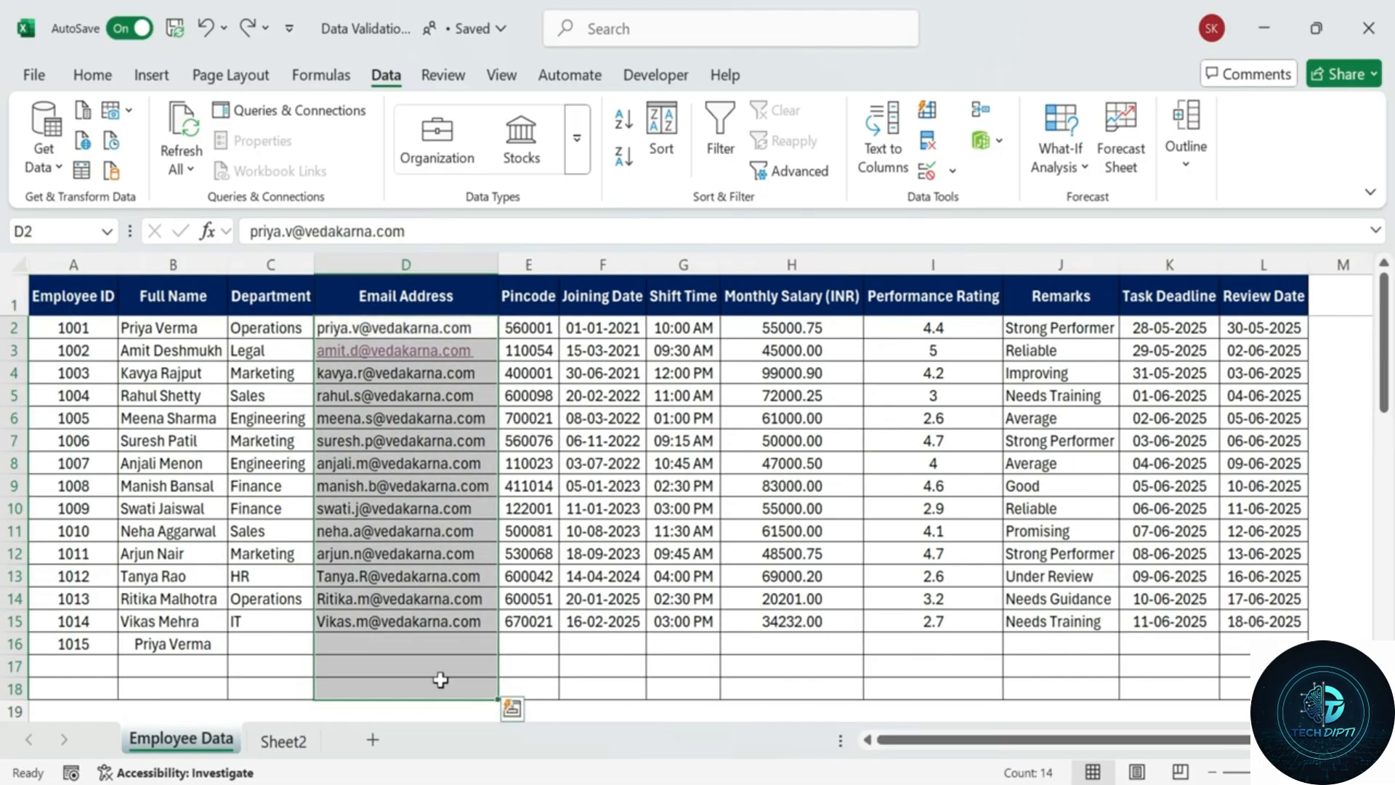
{"action": "left_click", "coordinate": [927, 171]}
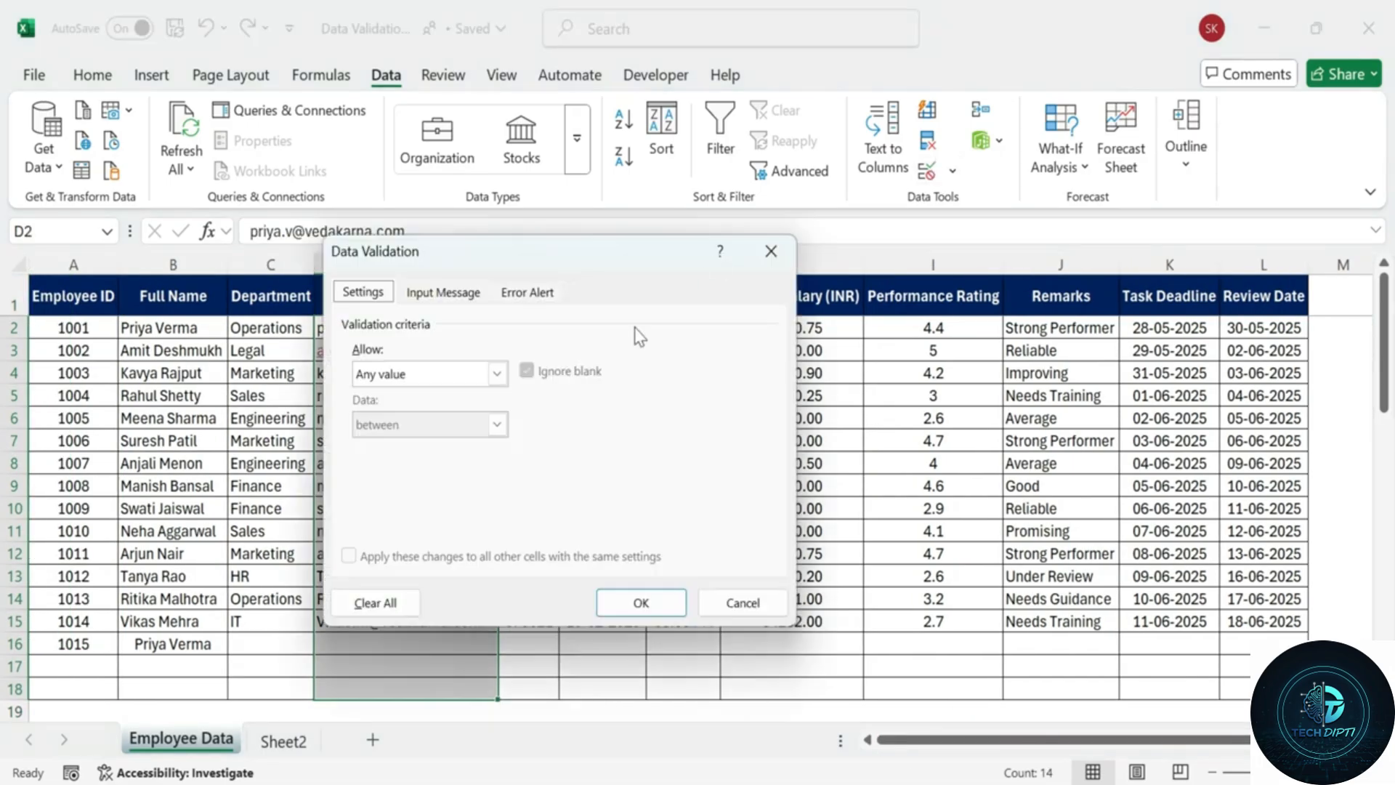
{"action": "left_click", "coordinate": [497, 373]}
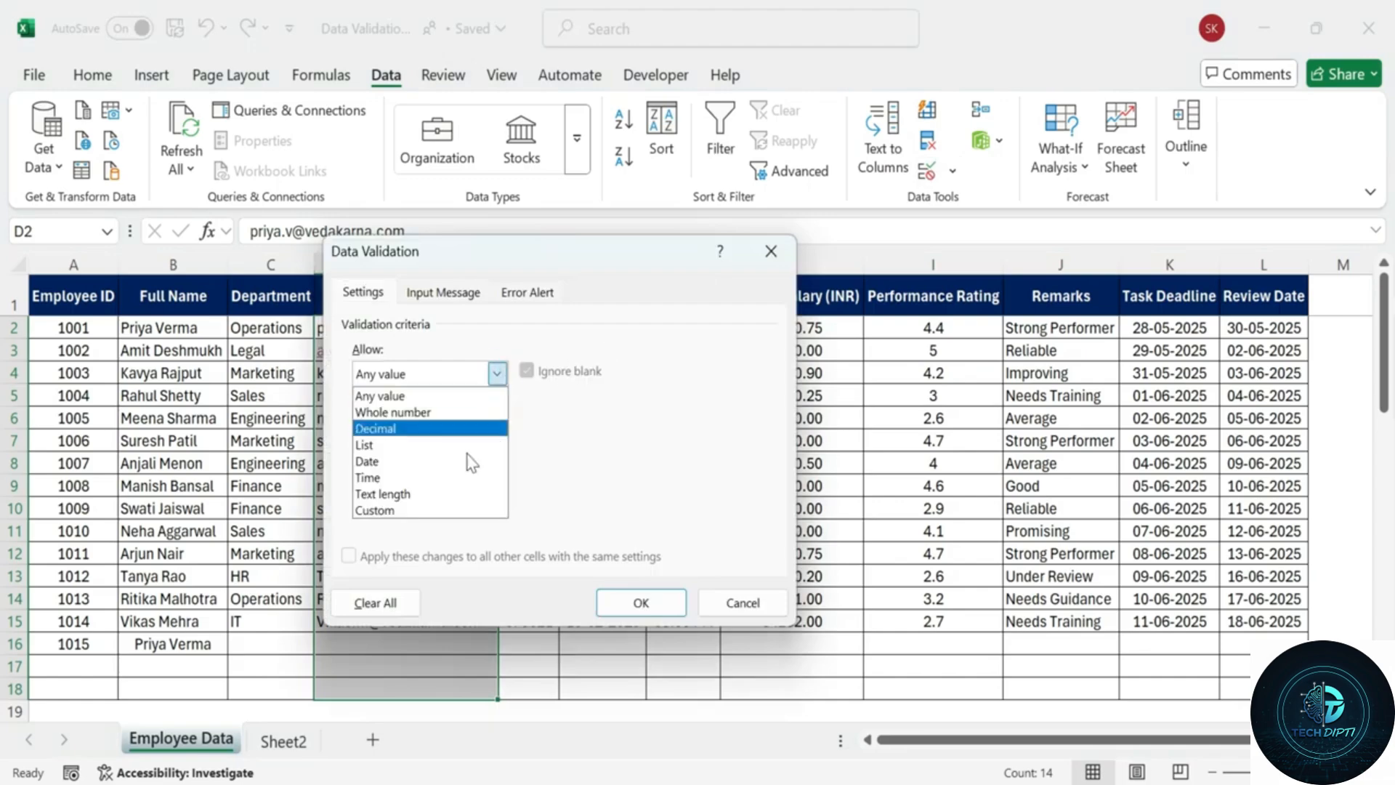
{"action": "left_click", "coordinate": [436, 508]}
{"action": "left_click", "coordinate": [433, 476]}
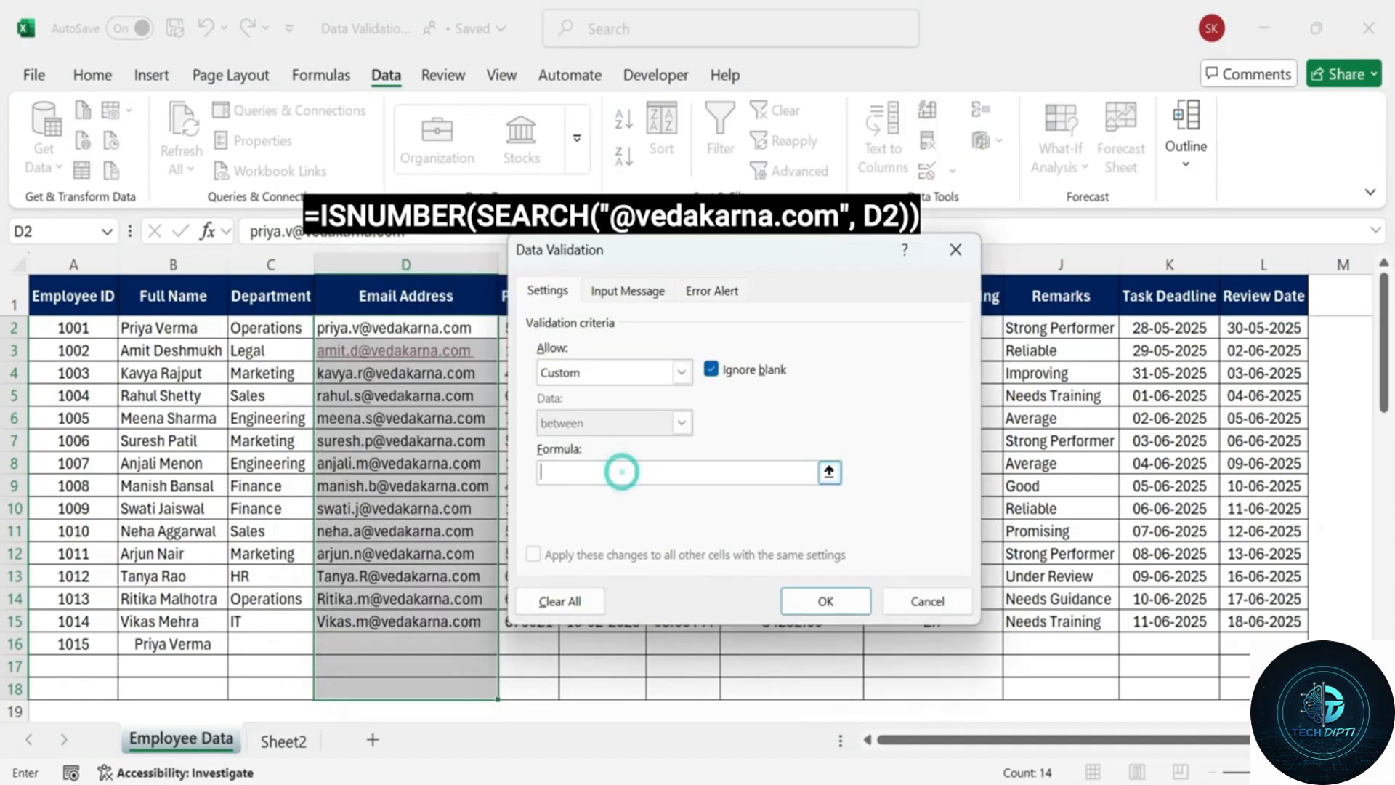
{"action": "type", "text": "=ISNUMBER(SEARCH(\"@vedakarna.com\", H2))"}
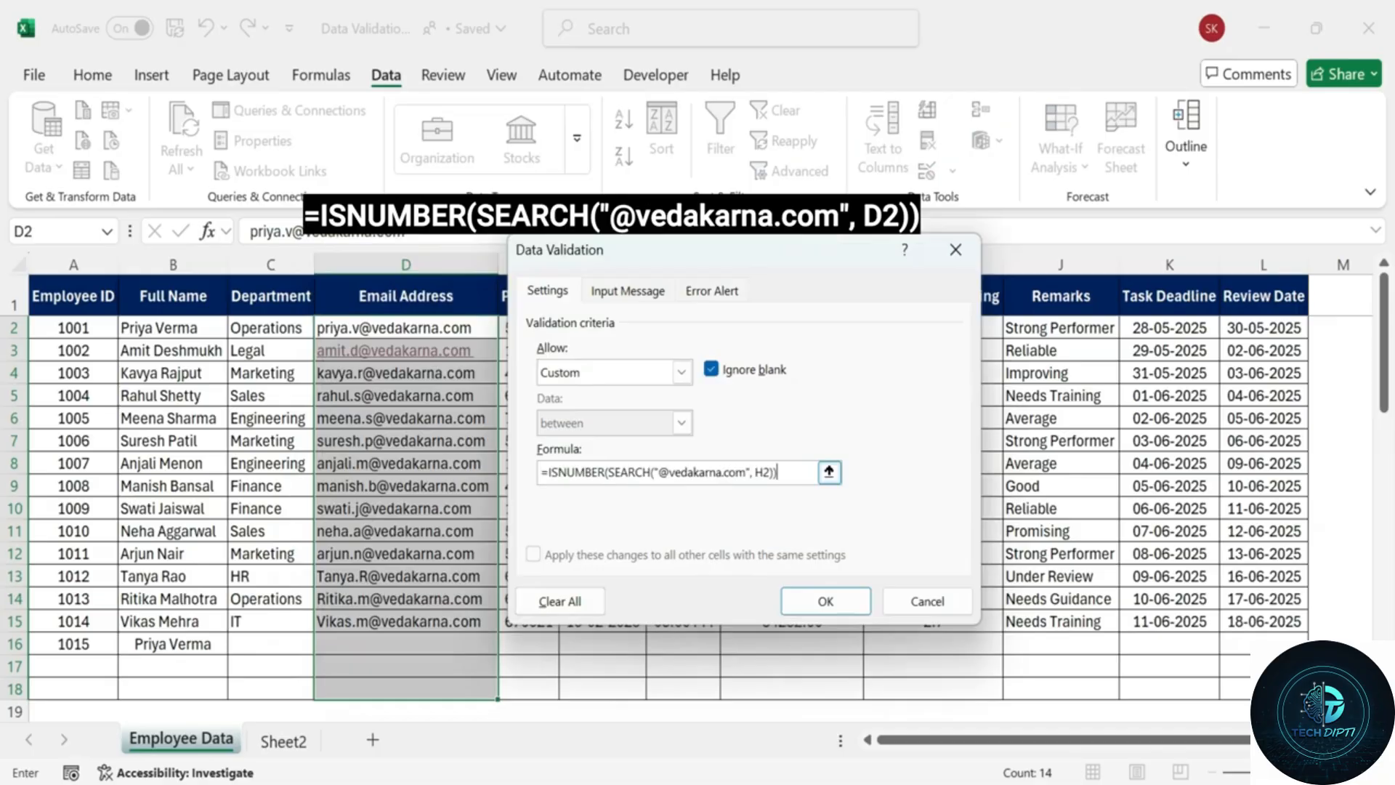
{"action": "key", "text": "BackSpace"}
{"action": "type", "text": "D"}
{"action": "left_click_drag", "start_coordinate": [788, 473], "coordinate": [536, 468]}
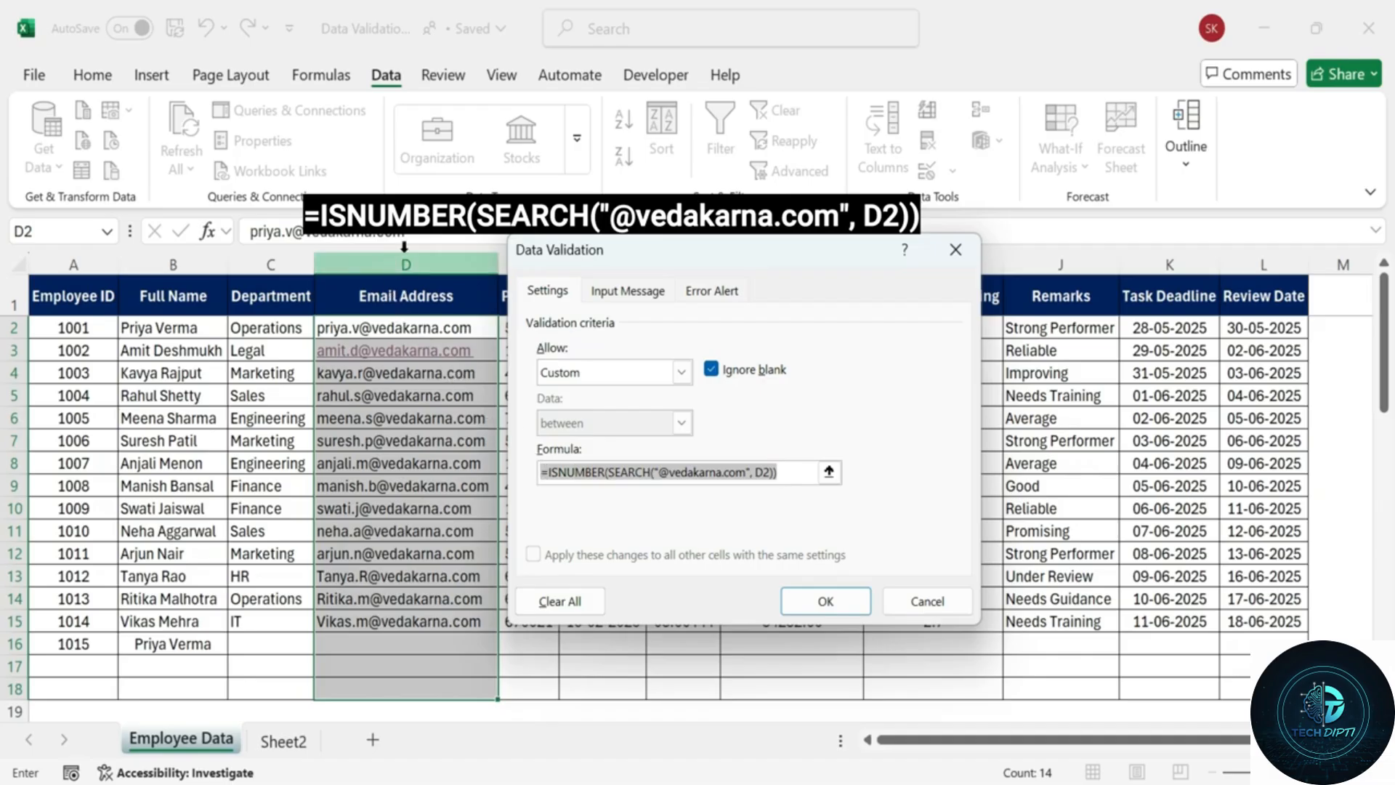
Add the input message 'Valid Company Email Only.' for the email cells.
{"action": "left_click", "coordinate": [627, 290]}
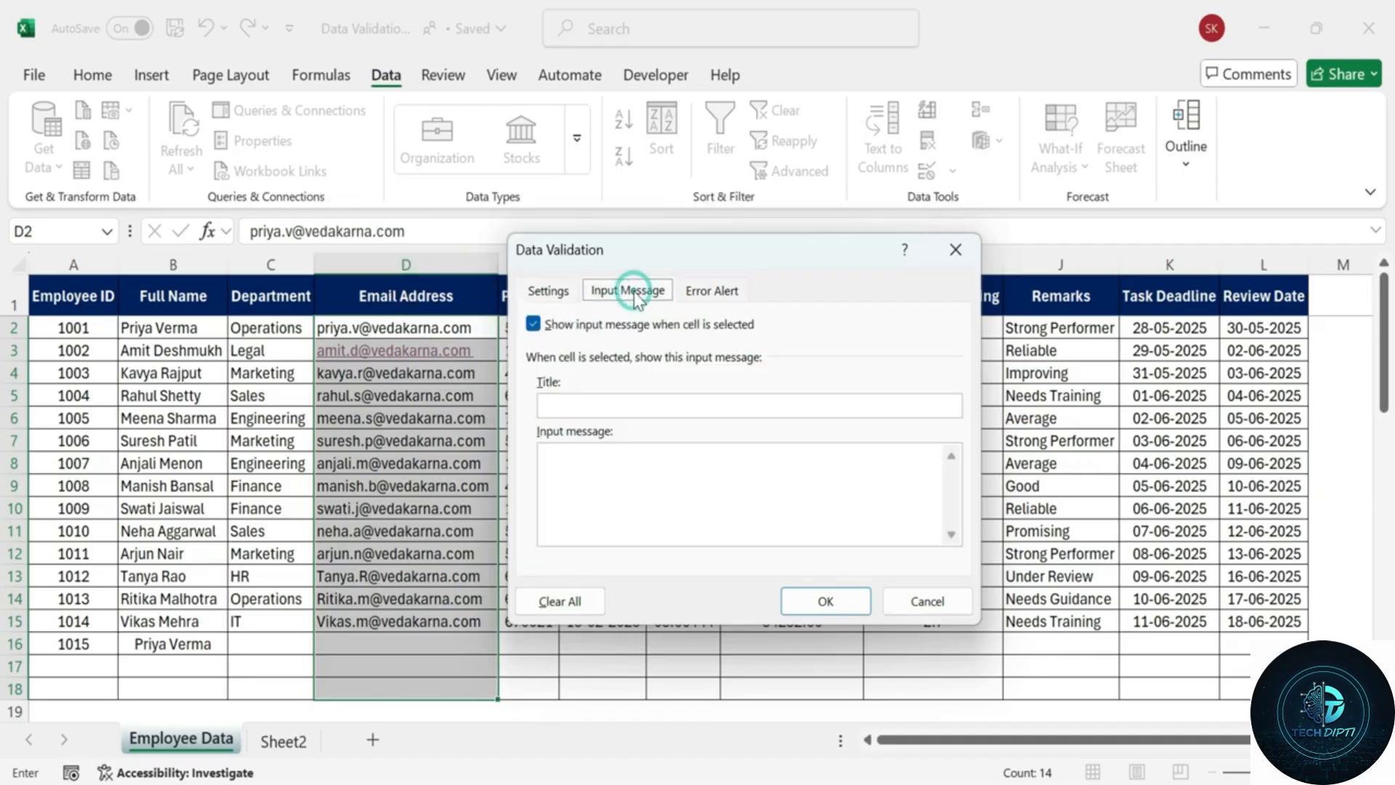
{"action": "left_click", "coordinate": [592, 406]}
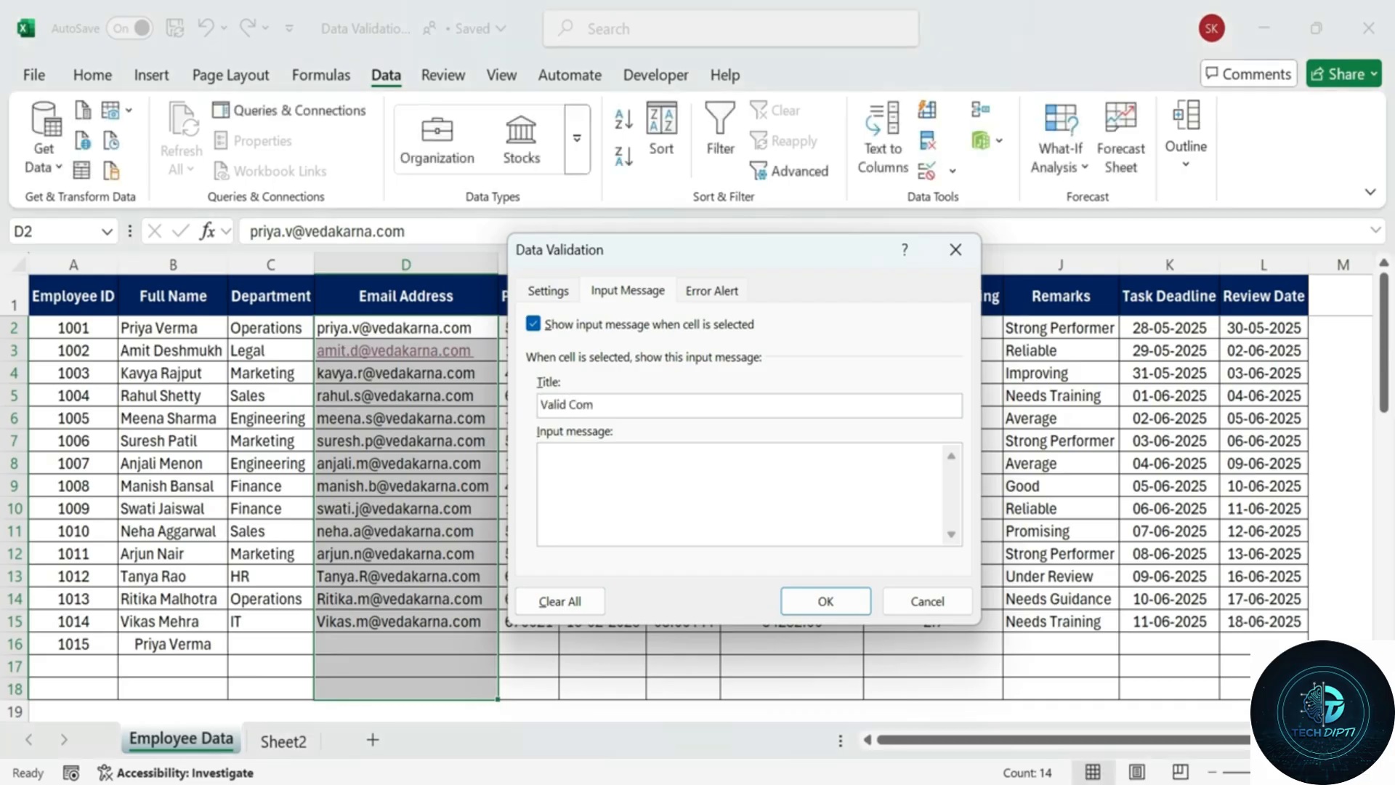
{"action": "left_click", "coordinate": [611, 446]}
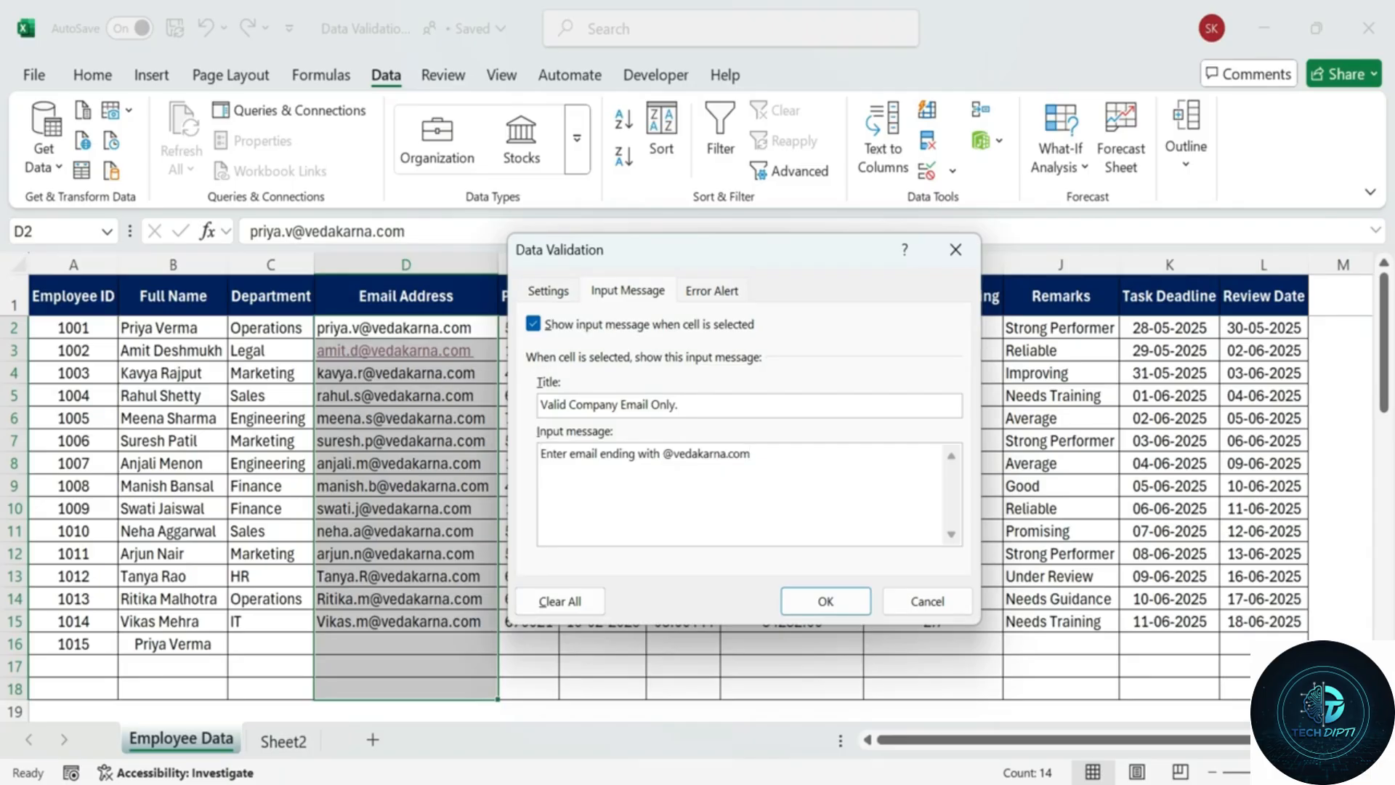
Set a Stop alert 'Invalid Email Format' reading 'Please enter a valid email like name@vedakarna' and apply the rule.
{"action": "left_click", "coordinate": [712, 291]}
{"action": "left_click", "coordinate": [756, 405]}
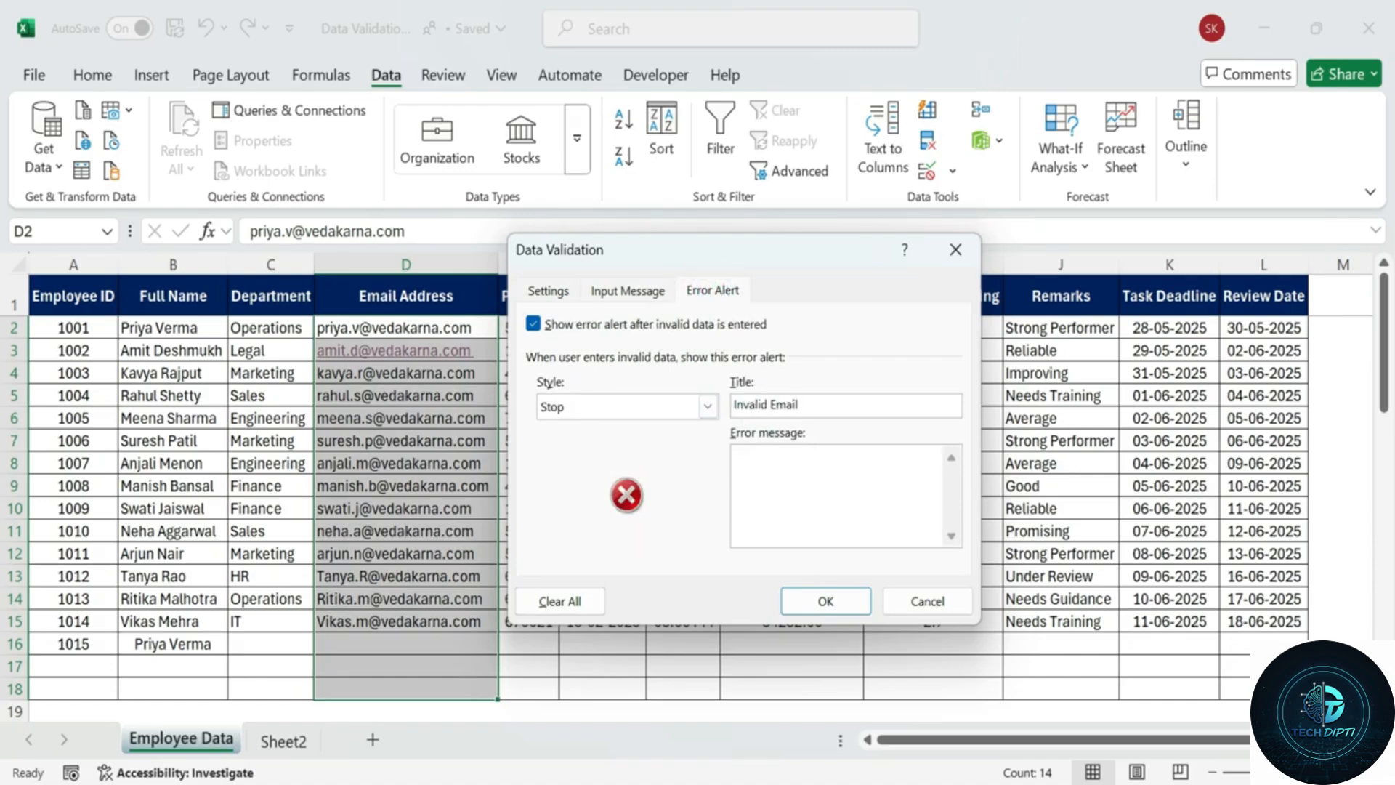
{"action": "left_click", "coordinate": [792, 468]}
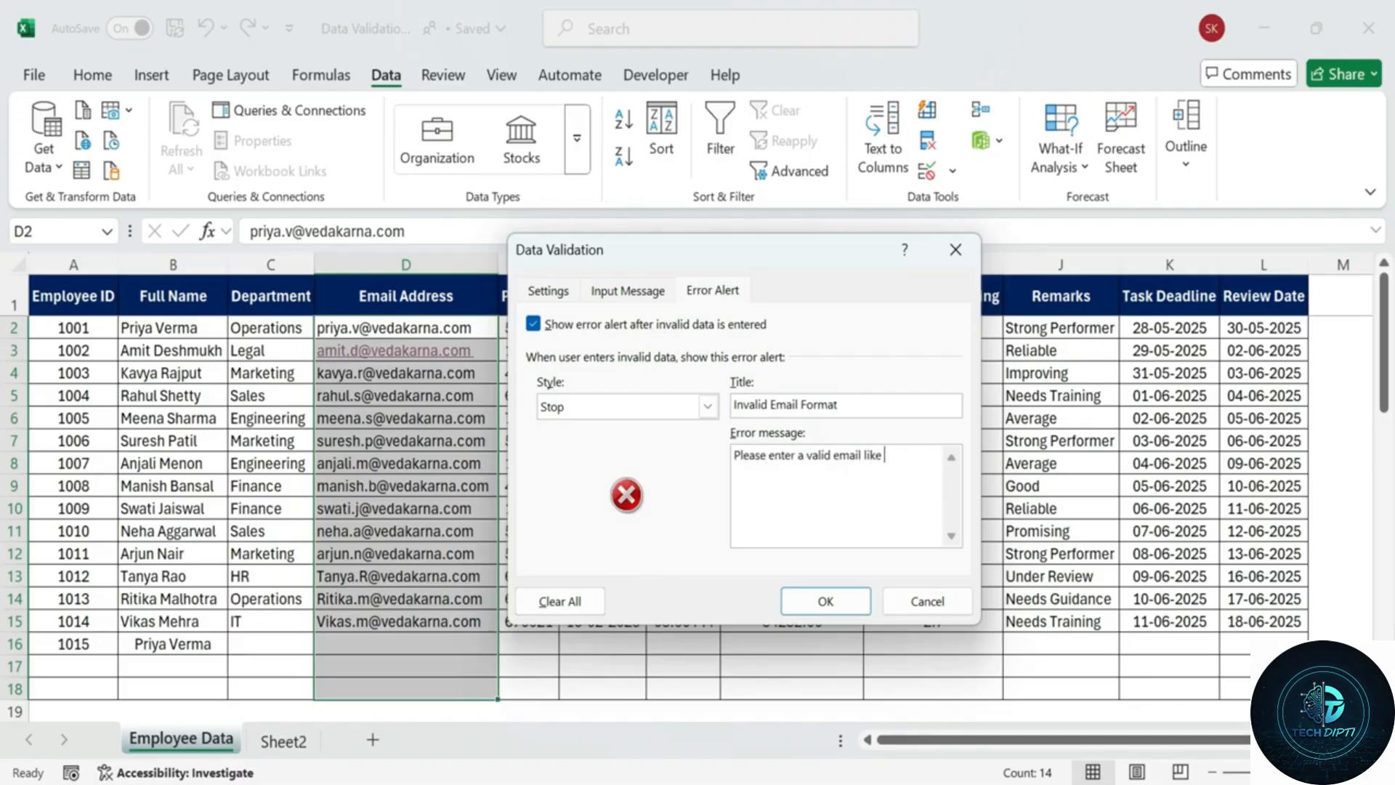
{"action": "type", "text": "Please enter a valid email like name@vedakarna.com"}
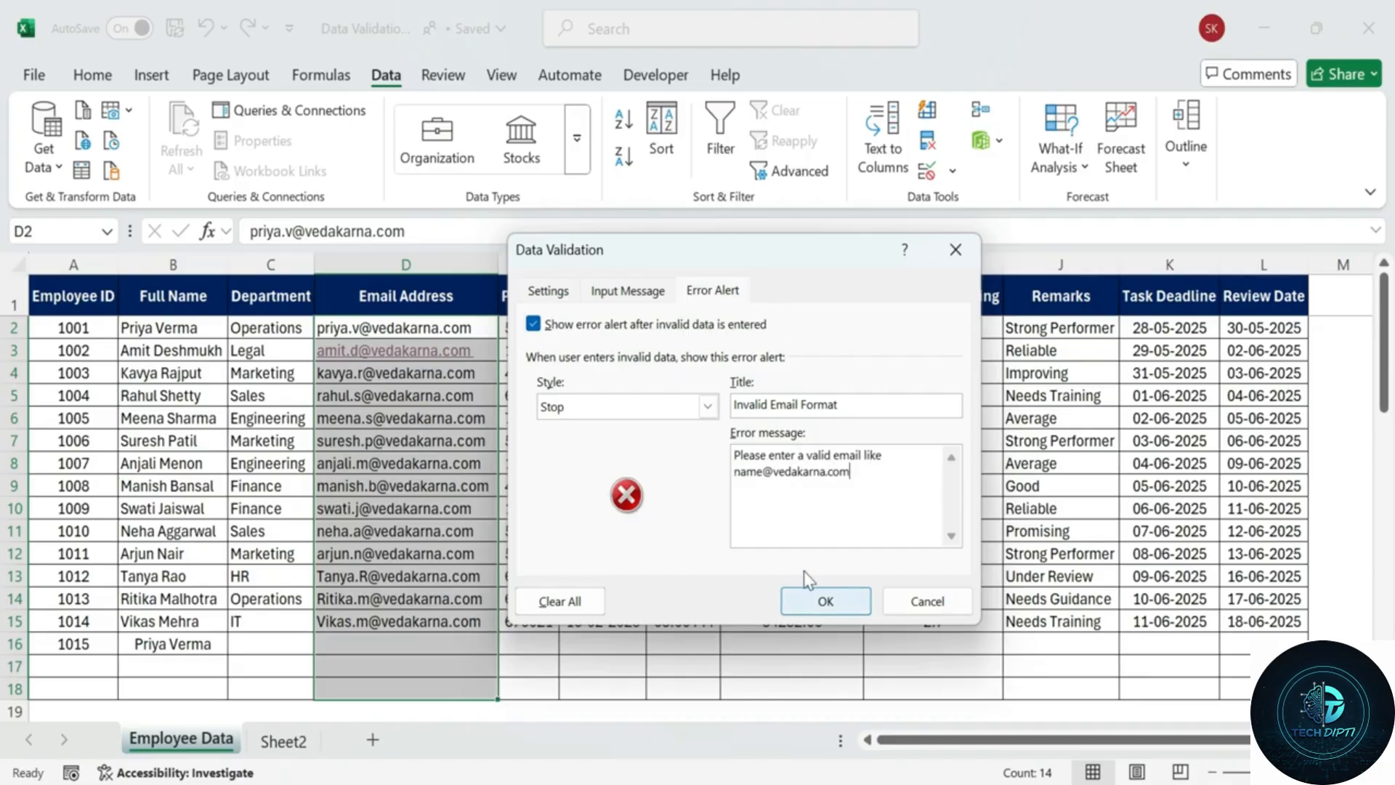
{"action": "left_click", "coordinate": [631, 290]}
{"action": "left_click", "coordinate": [567, 292]}
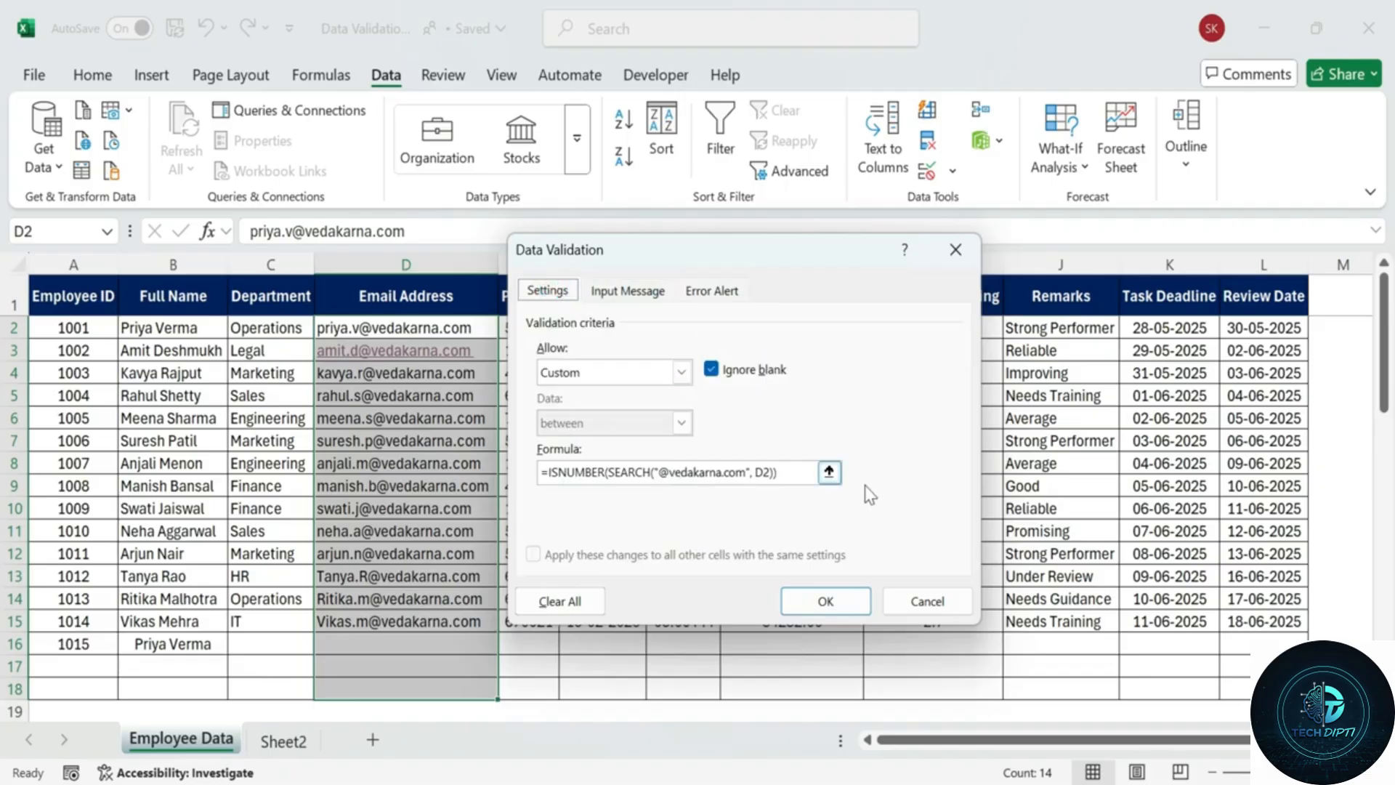
{"action": "left_click", "coordinate": [841, 605]}
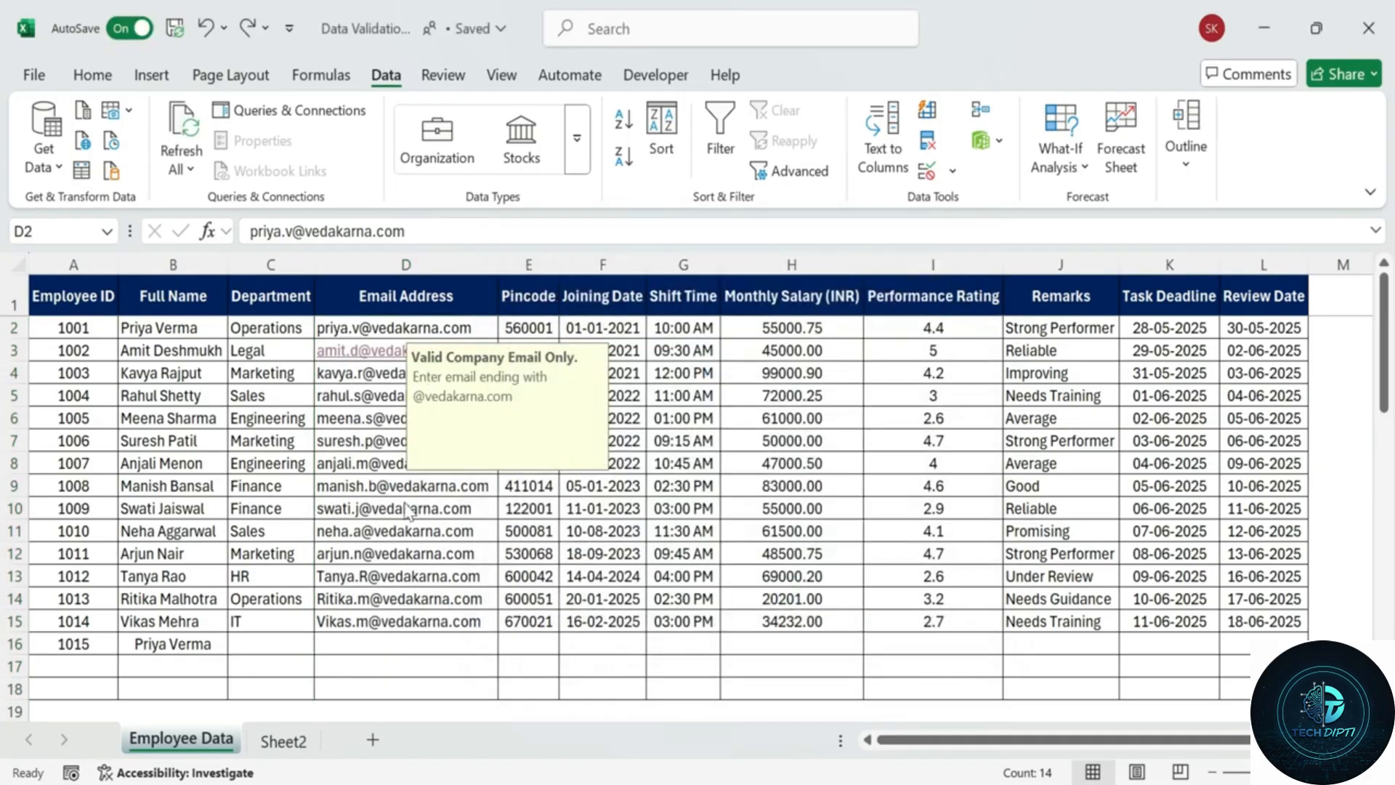
Test the rule by entering a gmail.com address in D17, then retry after it is rejected.
{"action": "left_click_drag", "start_coordinate": [400, 328], "coordinate": [400, 688]}
{"action": "left_click", "coordinate": [440, 535]}
{"action": "left_click", "coordinate": [373, 616]}
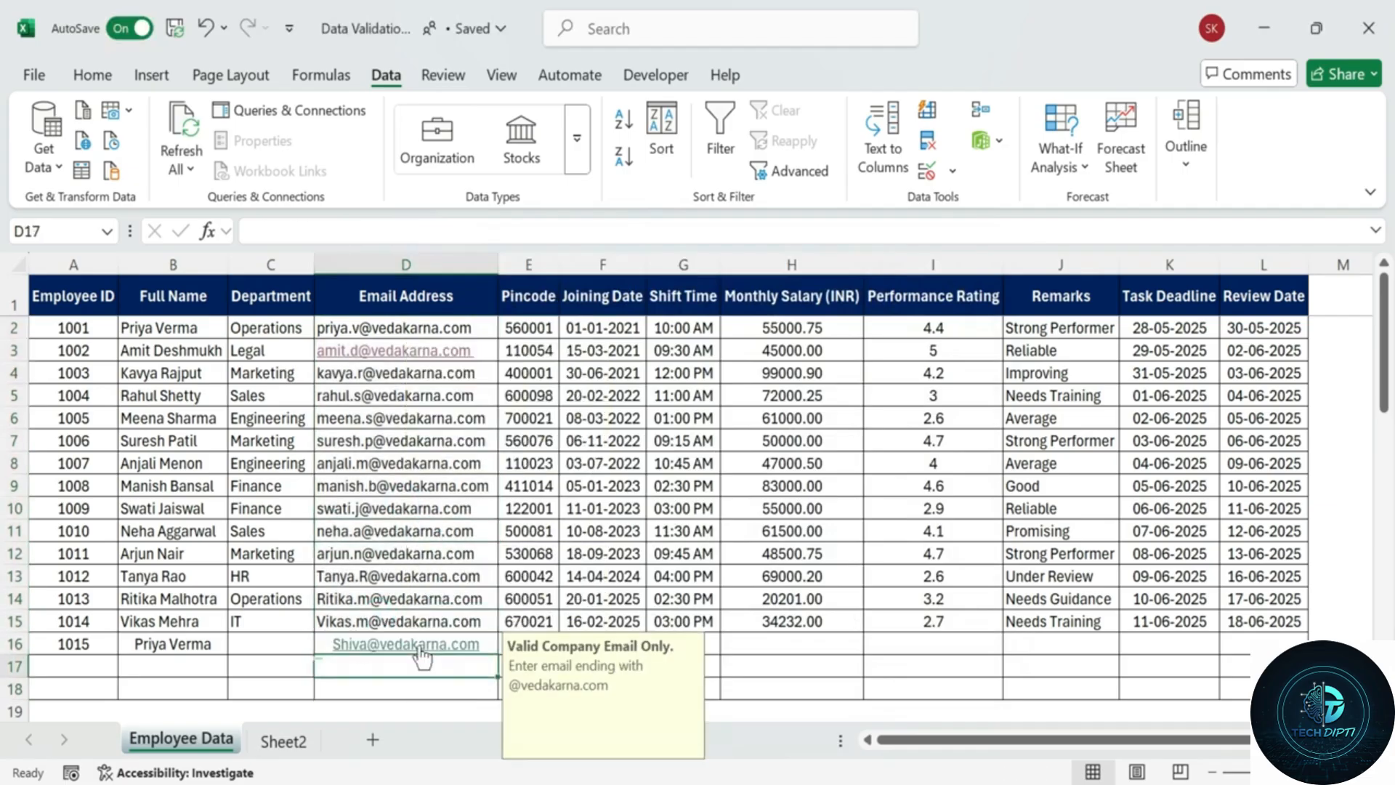
{"action": "left_click", "coordinate": [359, 658]}
{"action": "double_click", "coordinate": [359, 658]}
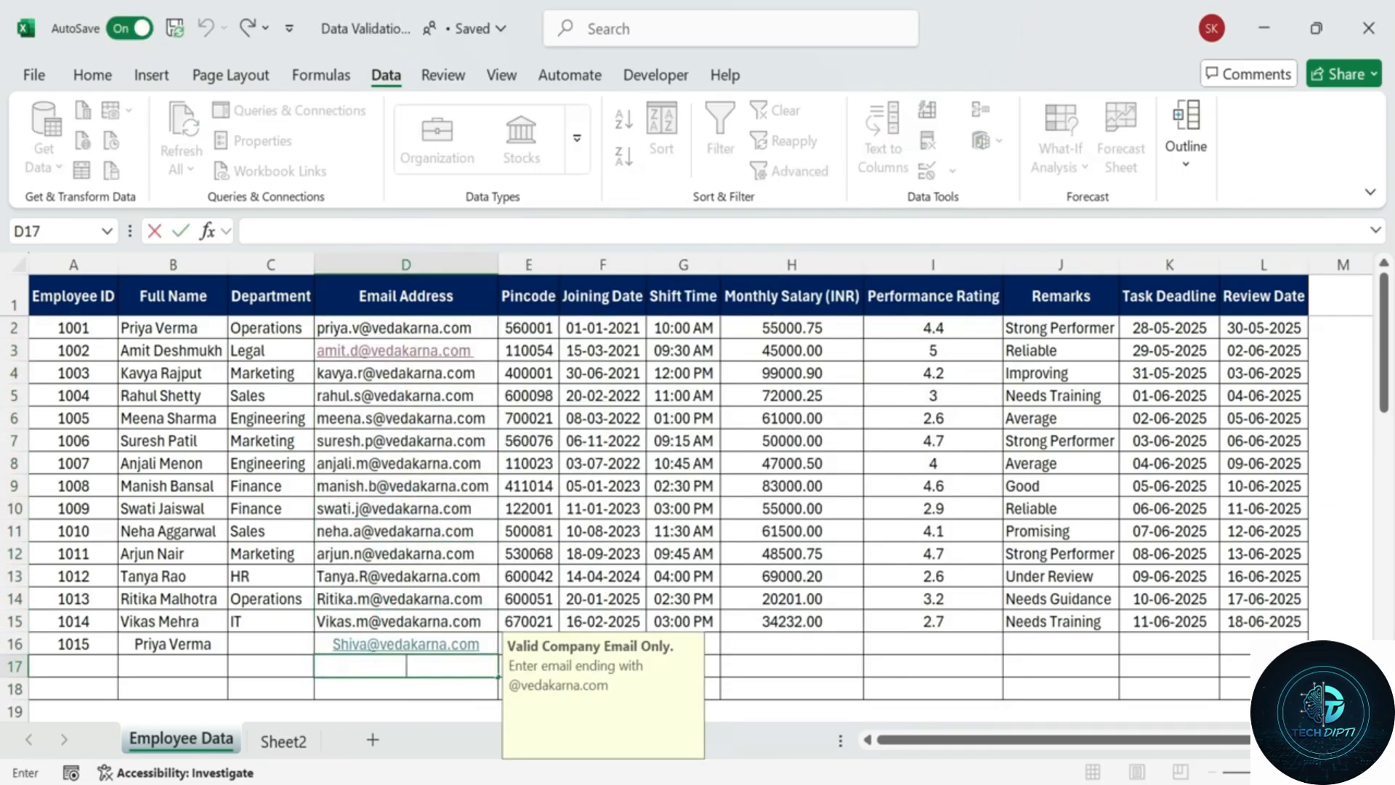
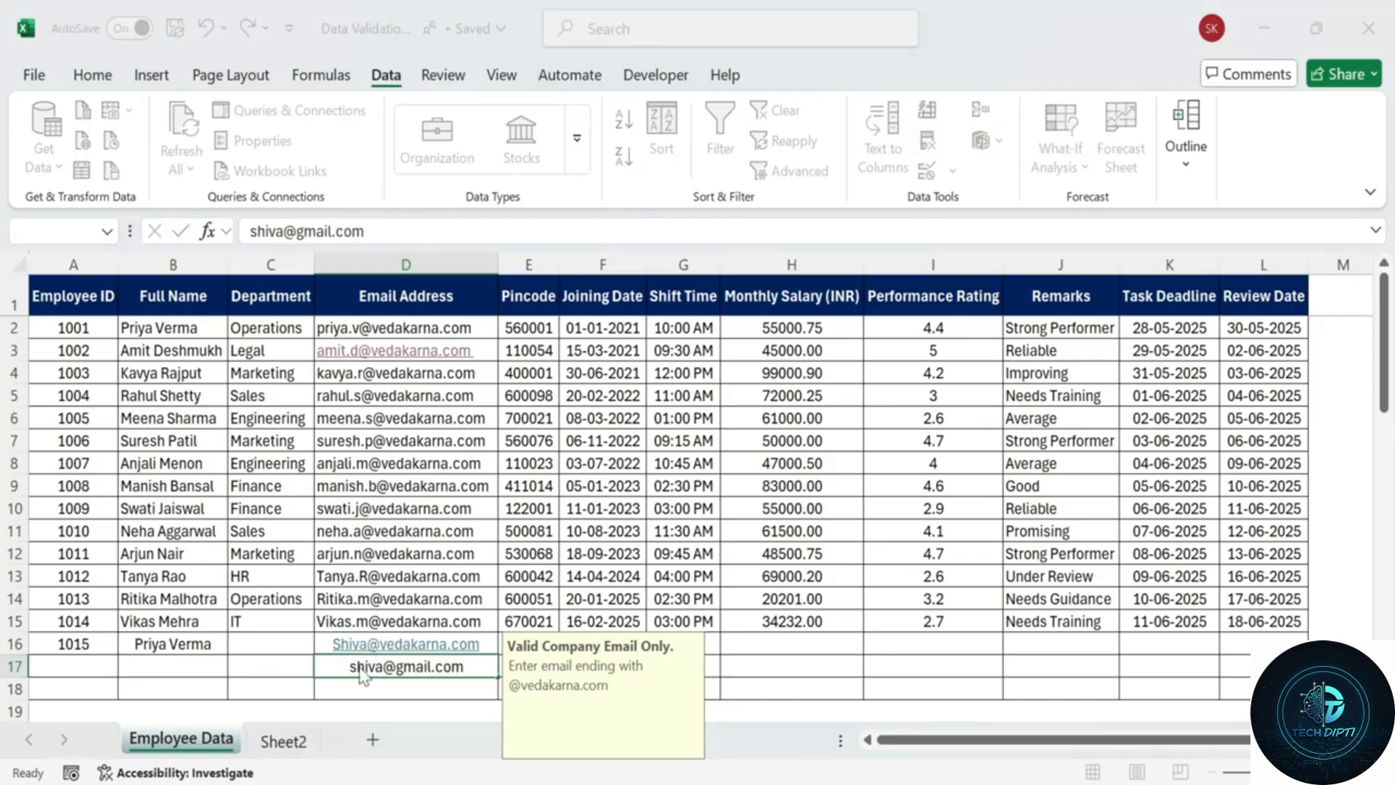
{"action": "key", "text": "Return"}
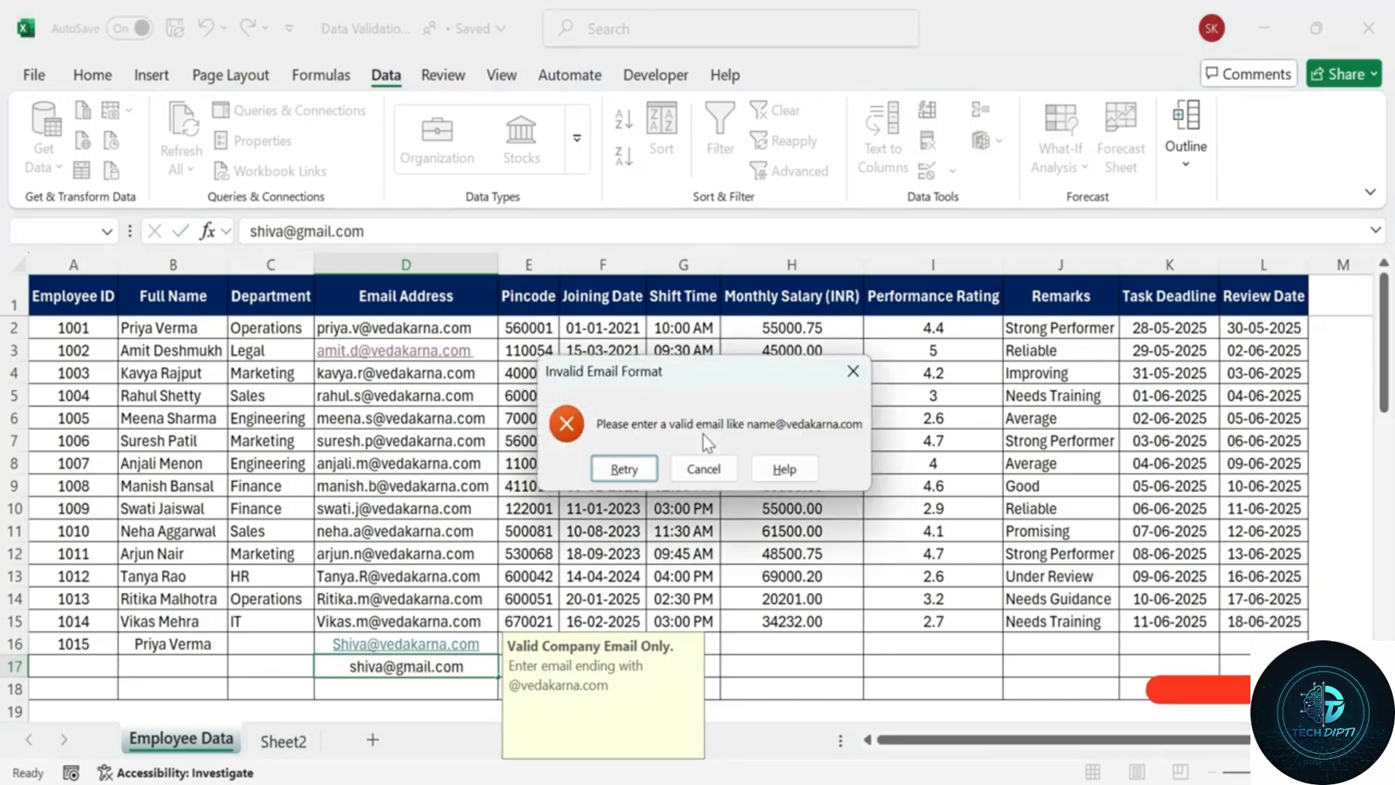
{"action": "left_click", "coordinate": [623, 469]}
Change D17's domain to yahoo and confirm it is rejected too.
{"action": "left_click", "coordinate": [435, 666]}
{"action": "key", "text": "BackSpace"}
{"action": "key", "text": "BackSpace"}
{"action": "key", "text": "BackSpace"}
{"action": "key", "text": "BackSpace"}
{"action": "key", "text": "BackSpace"}
{"action": "type", "text": "yaho"}
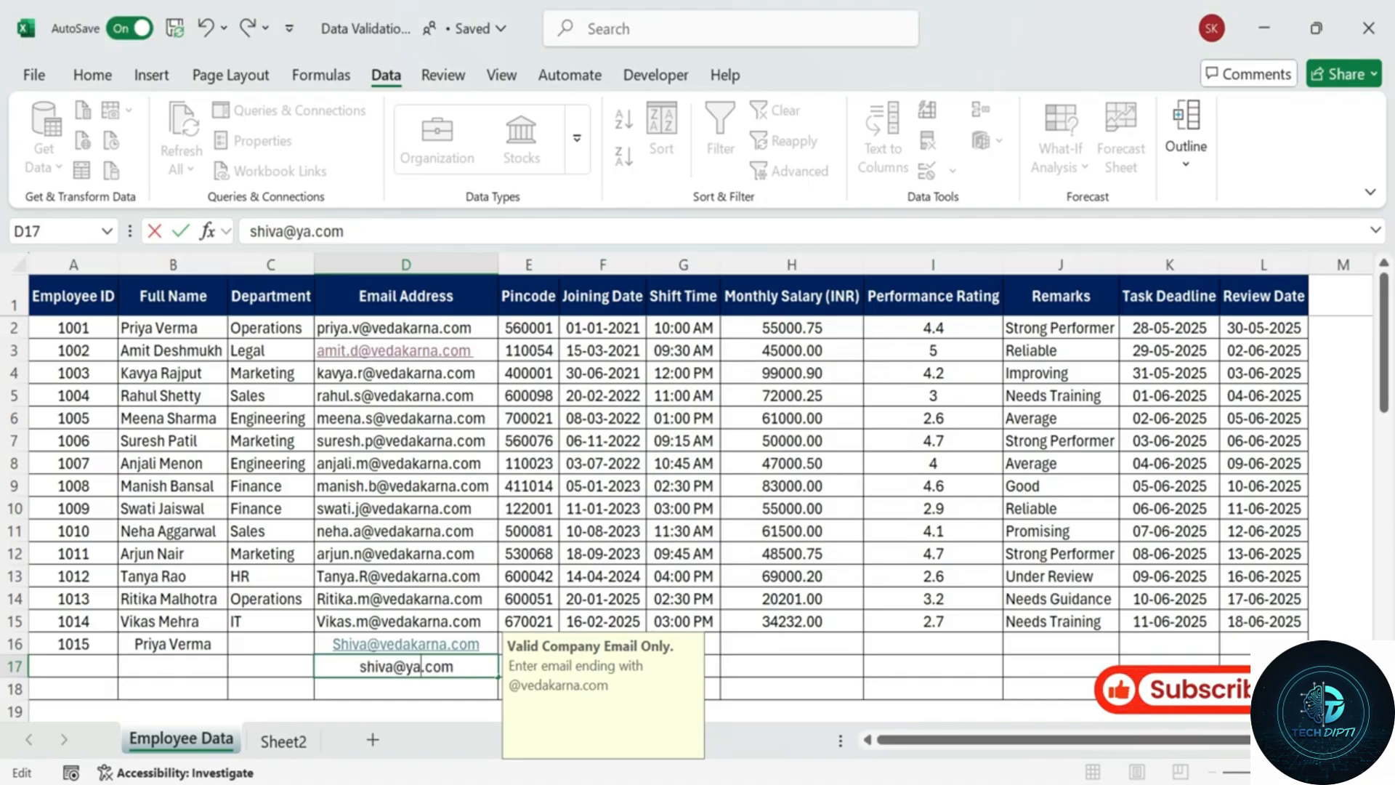
{"action": "type", "text": "o"}
{"action": "key", "text": "Return"}
{"action": "left_click", "coordinate": [624, 469]}
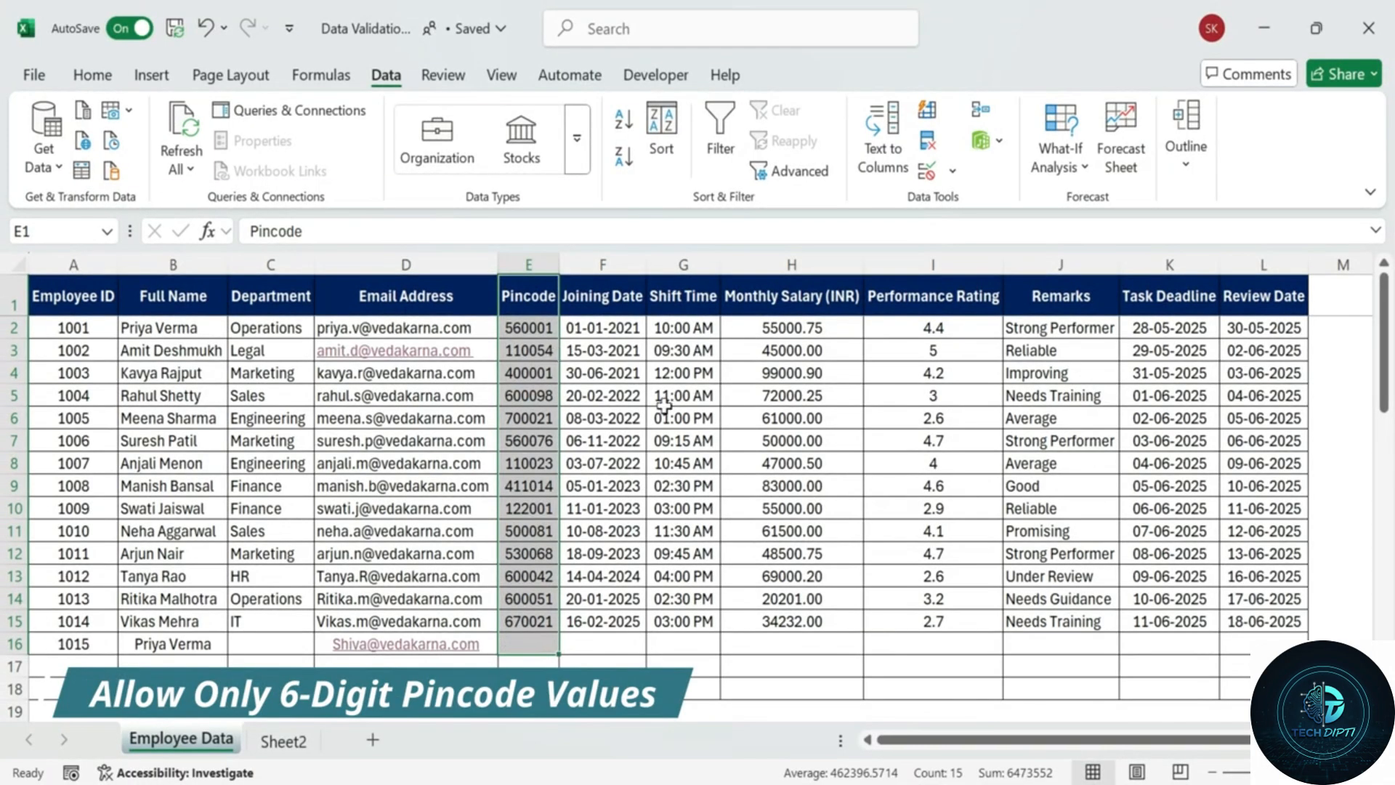
Give E2:E18 a Text length equal to 6 rule, titling its prompt '6-Digit Pincode Required'.
{"action": "left_click", "coordinate": [683, 462]}
{"action": "left_click_drag", "start_coordinate": [541, 327], "coordinate": [526, 688]}
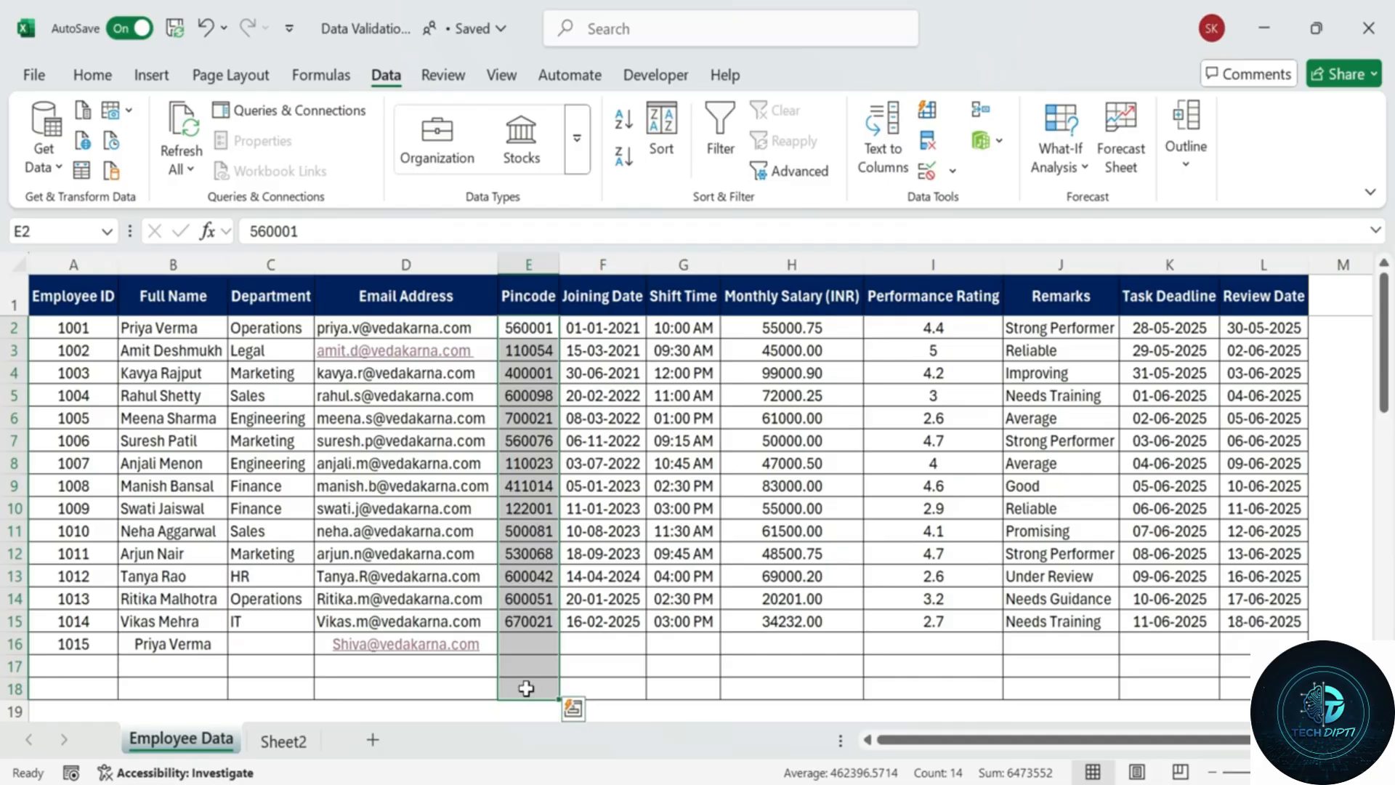
{"action": "left_click", "coordinate": [926, 172]}
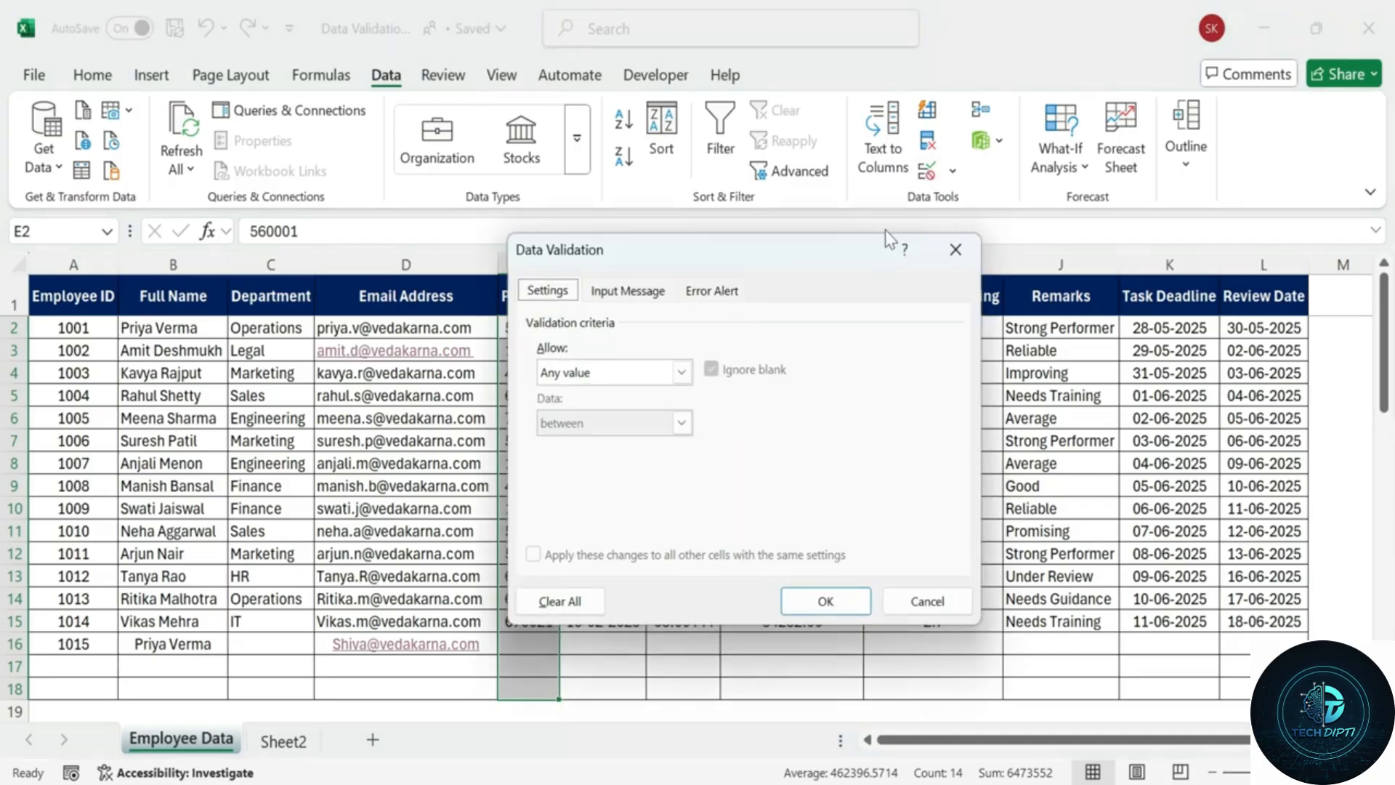
{"action": "left_click", "coordinate": [681, 372]}
{"action": "left_click", "coordinate": [629, 492]}
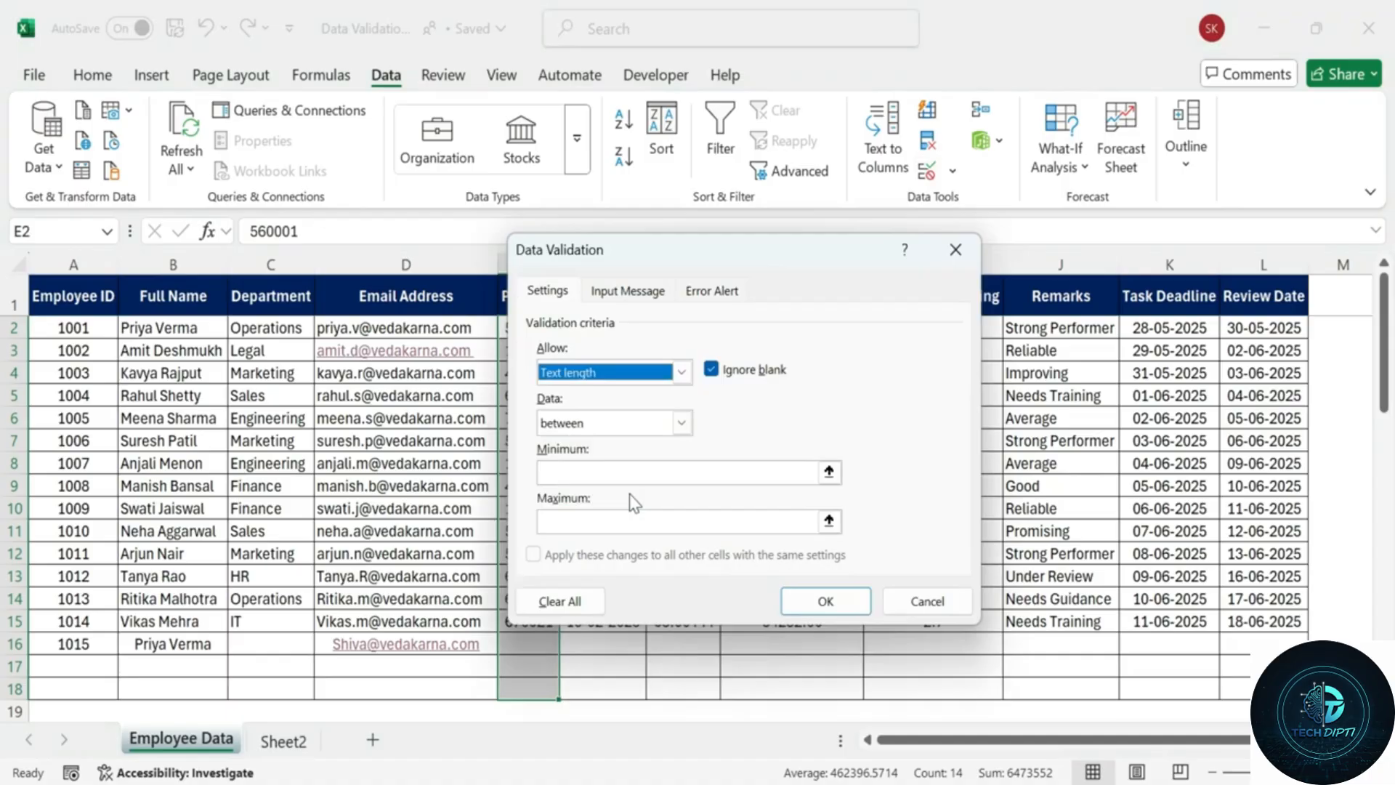
{"action": "left_click", "coordinate": [681, 424]}
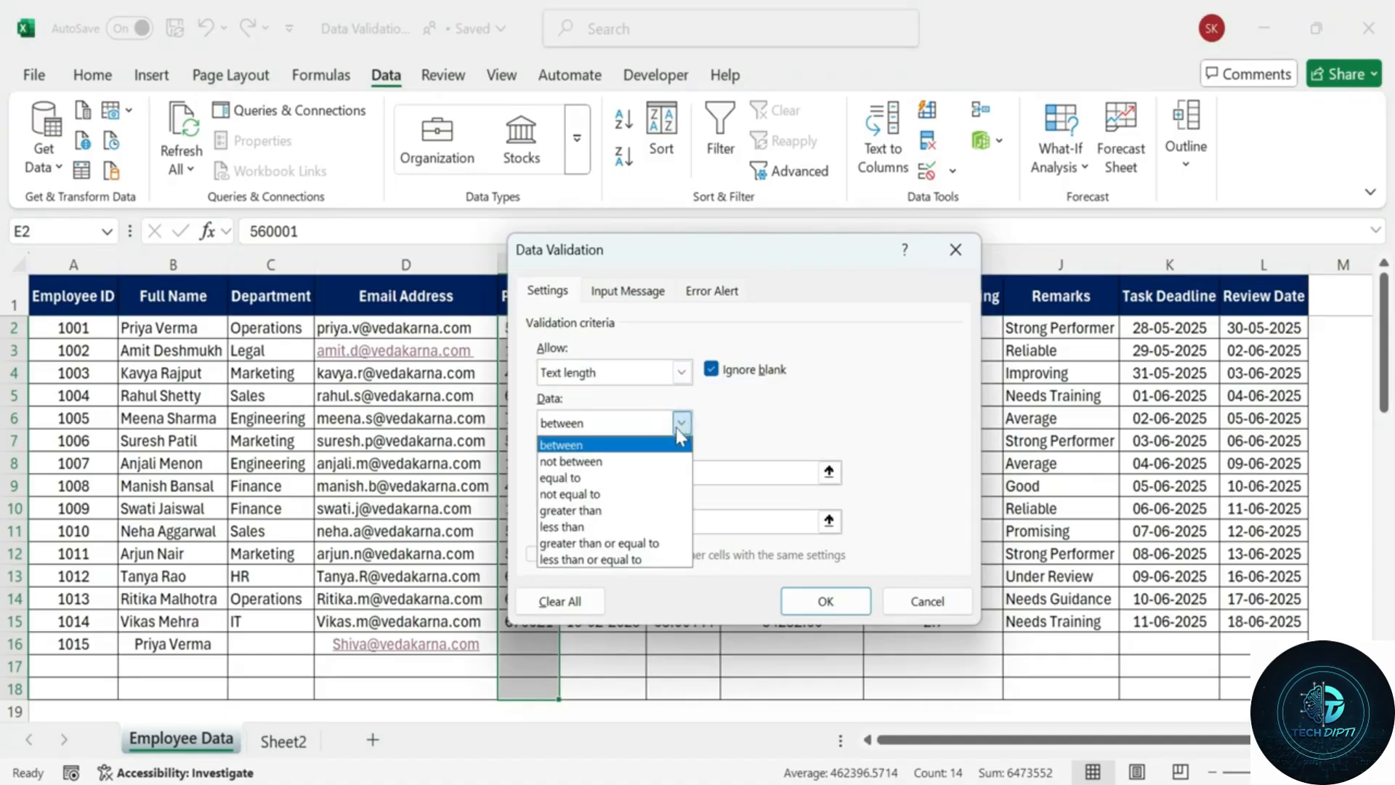
{"action": "left_click", "coordinate": [620, 470]}
{"action": "left_click", "coordinate": [620, 470]}
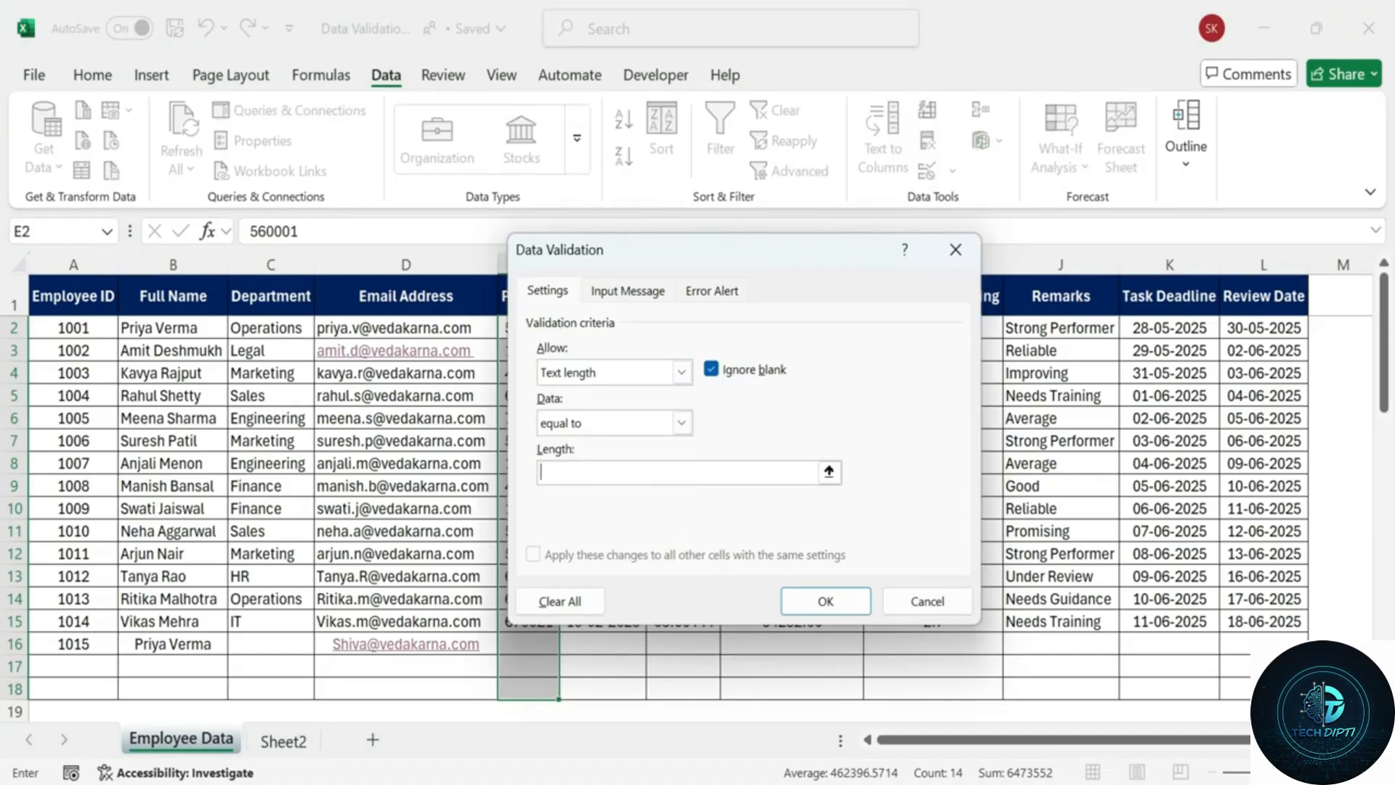
{"action": "left_click", "coordinate": [627, 291]}
{"action": "left_click", "coordinate": [625, 406]}
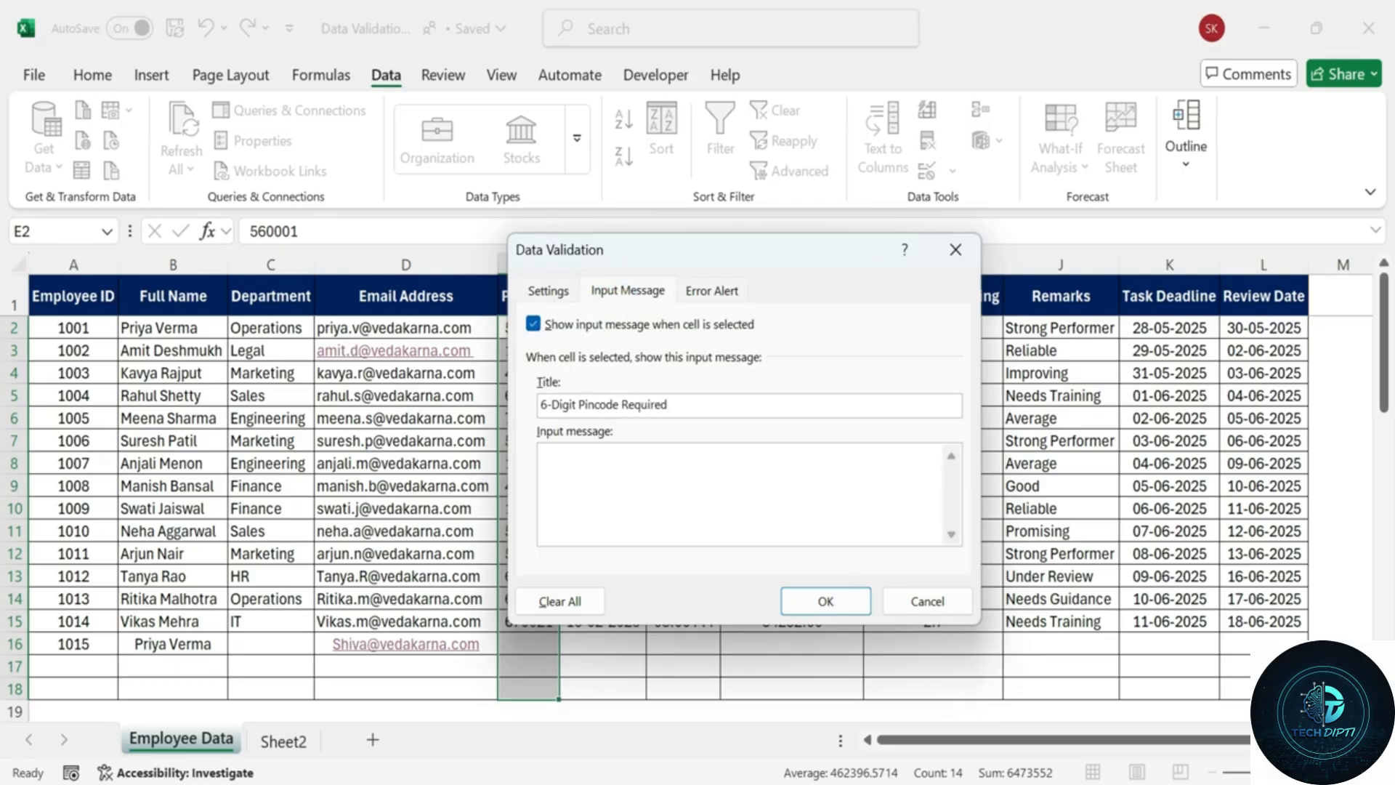
Add a 6-digit prompt and an 'Invalid pincode' Stop alert saying 'Only 6-digit pin codes are allowed.', then apply.
{"action": "left_click", "coordinate": [617, 463]}
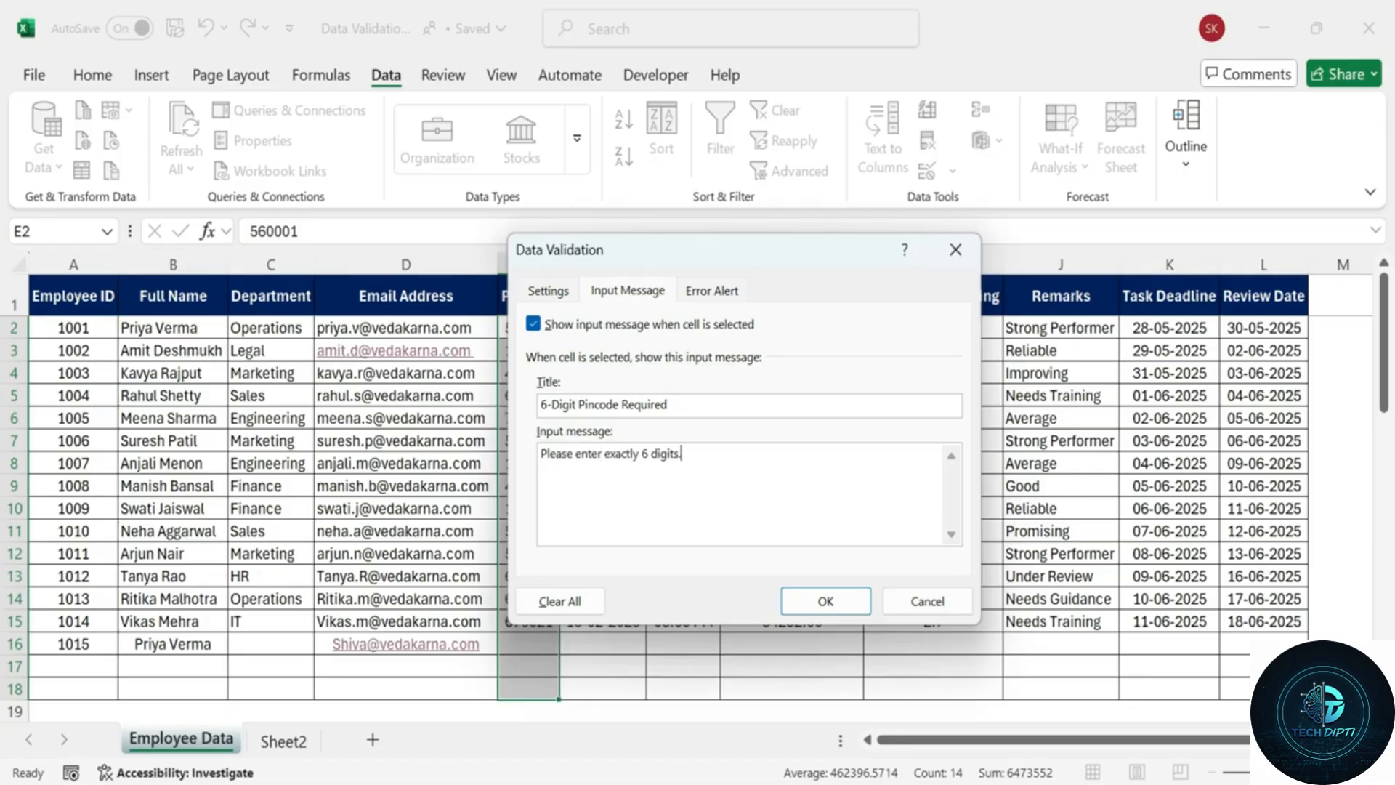
{"action": "left_click", "coordinate": [712, 291]}
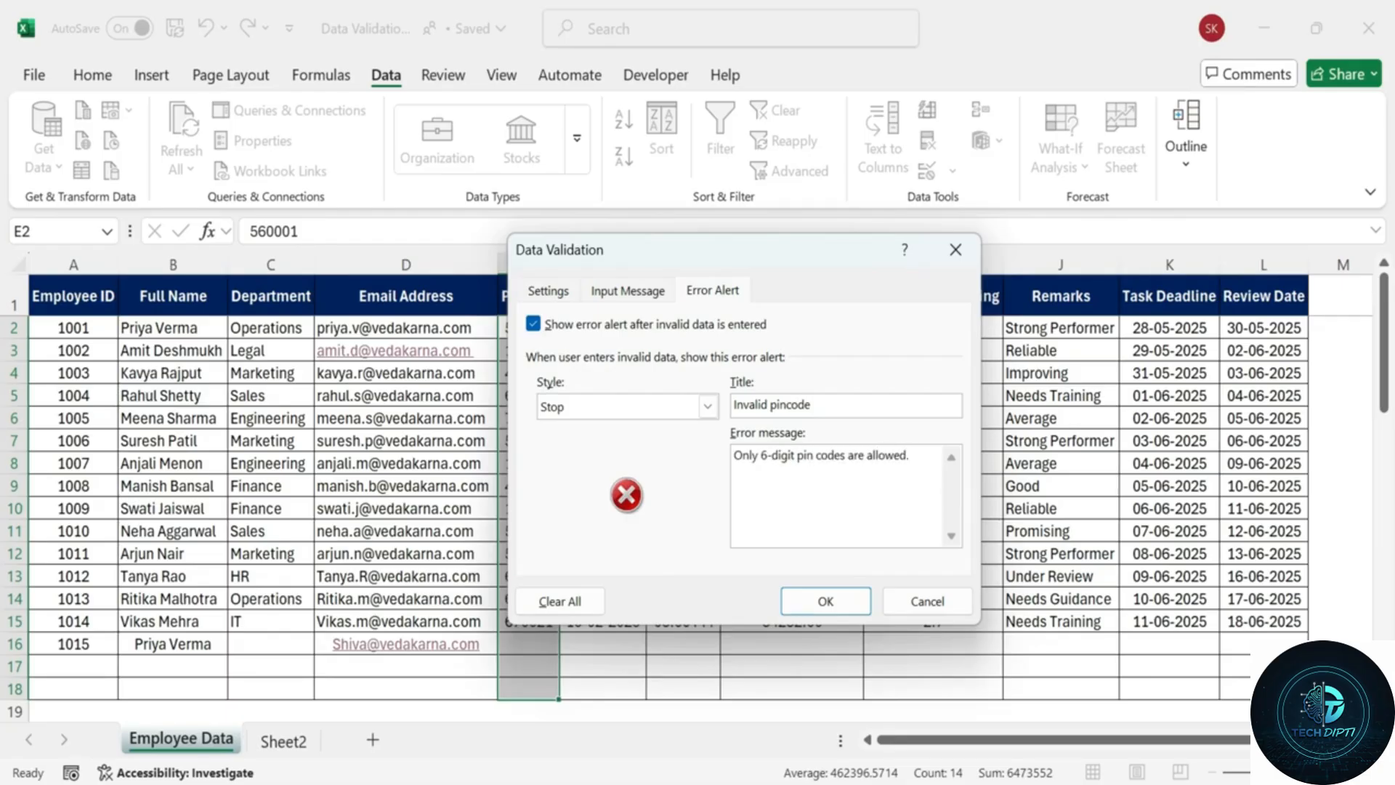
{"action": "left_click", "coordinate": [628, 291]}
{"action": "left_click", "coordinate": [552, 291]}
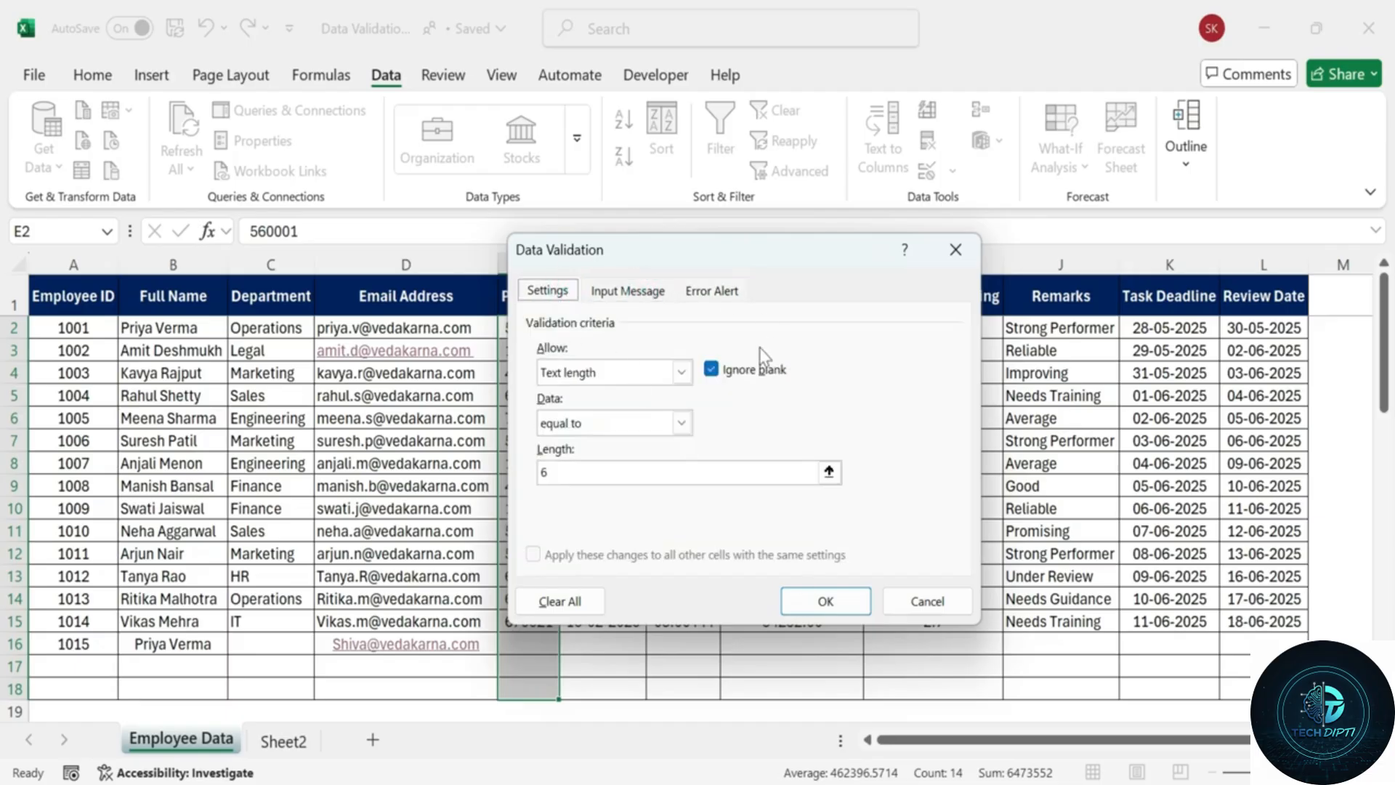
{"action": "left_click", "coordinate": [825, 601]}
{"action": "left_click", "coordinate": [601, 643]}
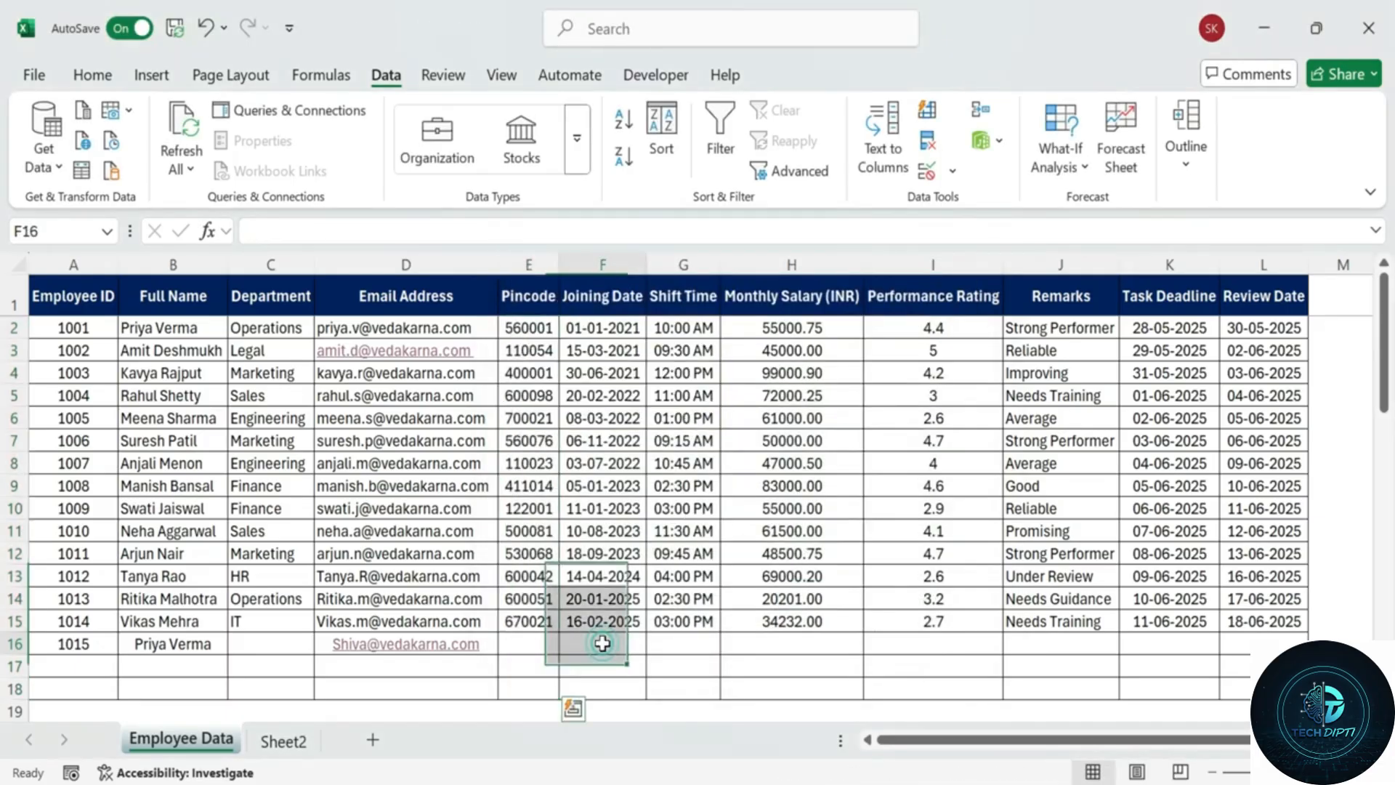
Enter 12345 in E16, retry after the rejection and enter 123456 instead.
{"action": "left_click", "coordinate": [533, 639]}
{"action": "left_click", "coordinate": [537, 577]}
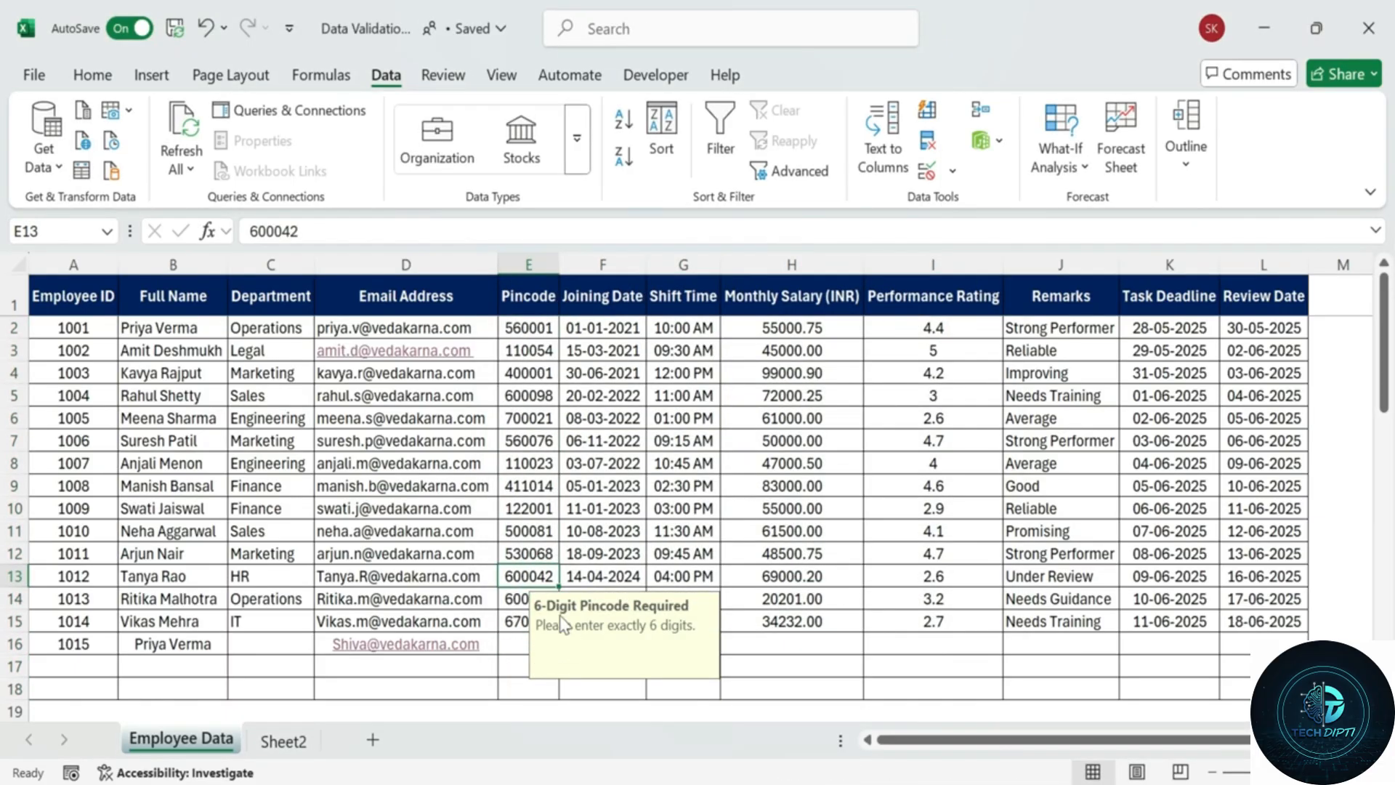
{"action": "left_click", "coordinate": [516, 643]}
{"action": "type", "text": "1"}
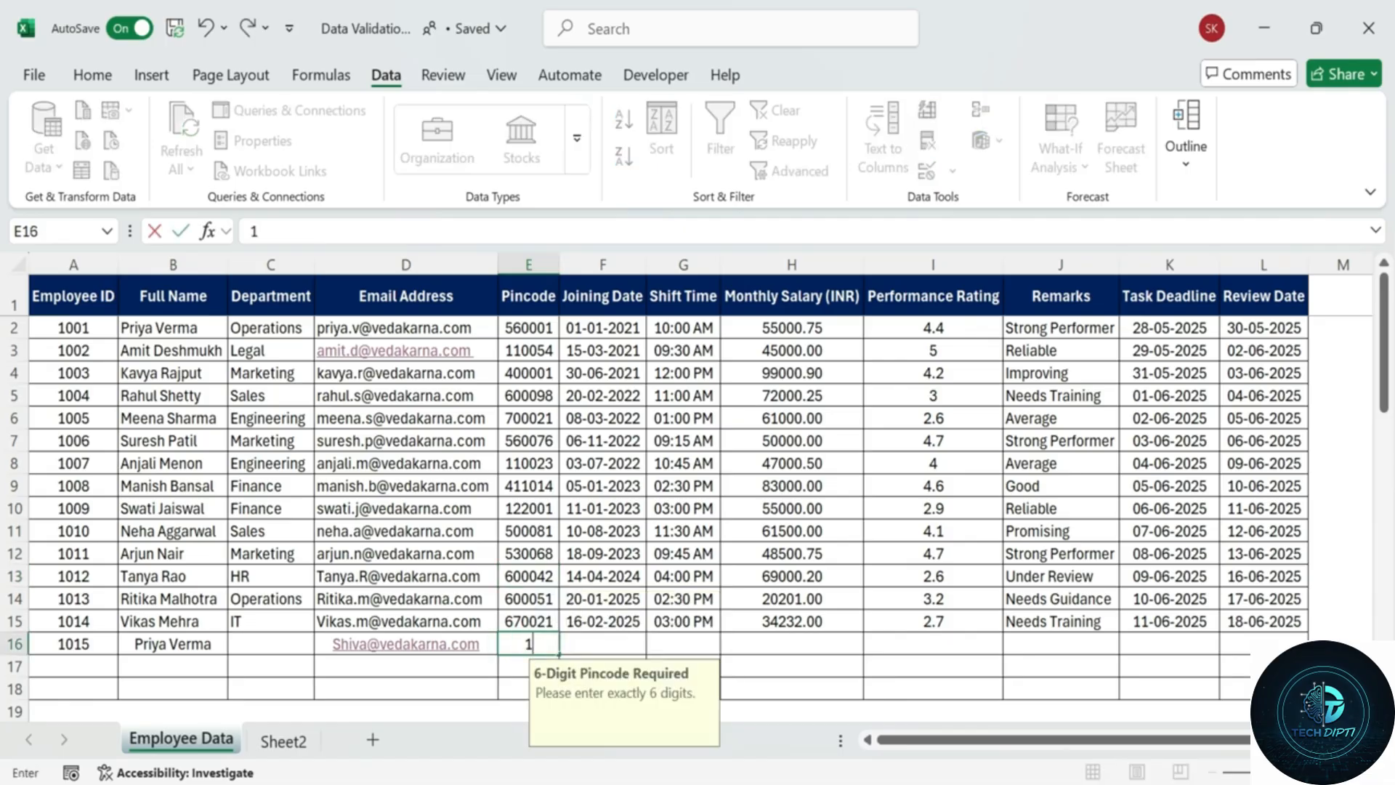
{"action": "type", "text": "2345"}
{"action": "key", "text": "Return"}
{"action": "left_click", "coordinate": [625, 469]}
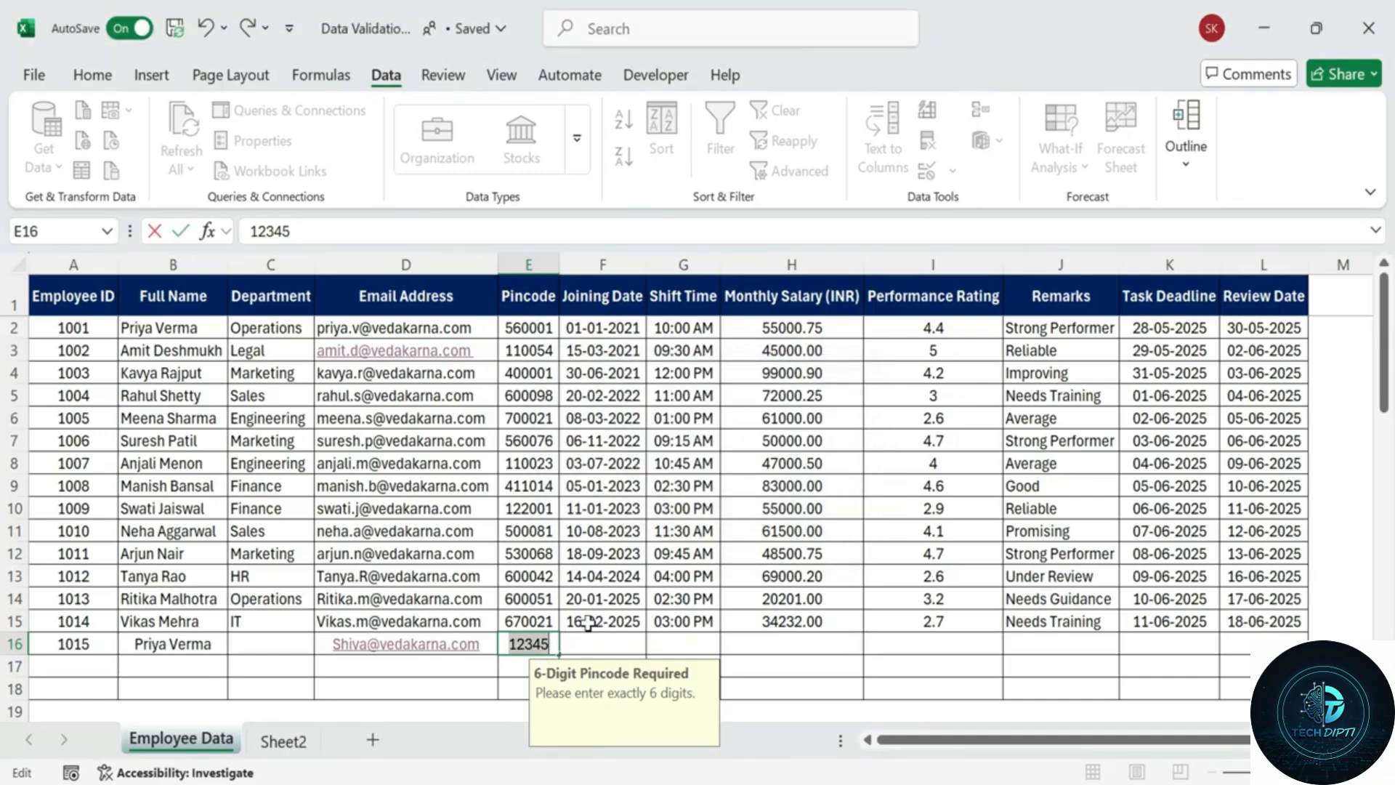
{"action": "type", "text": "123456"}
{"action": "key", "text": "Return"}
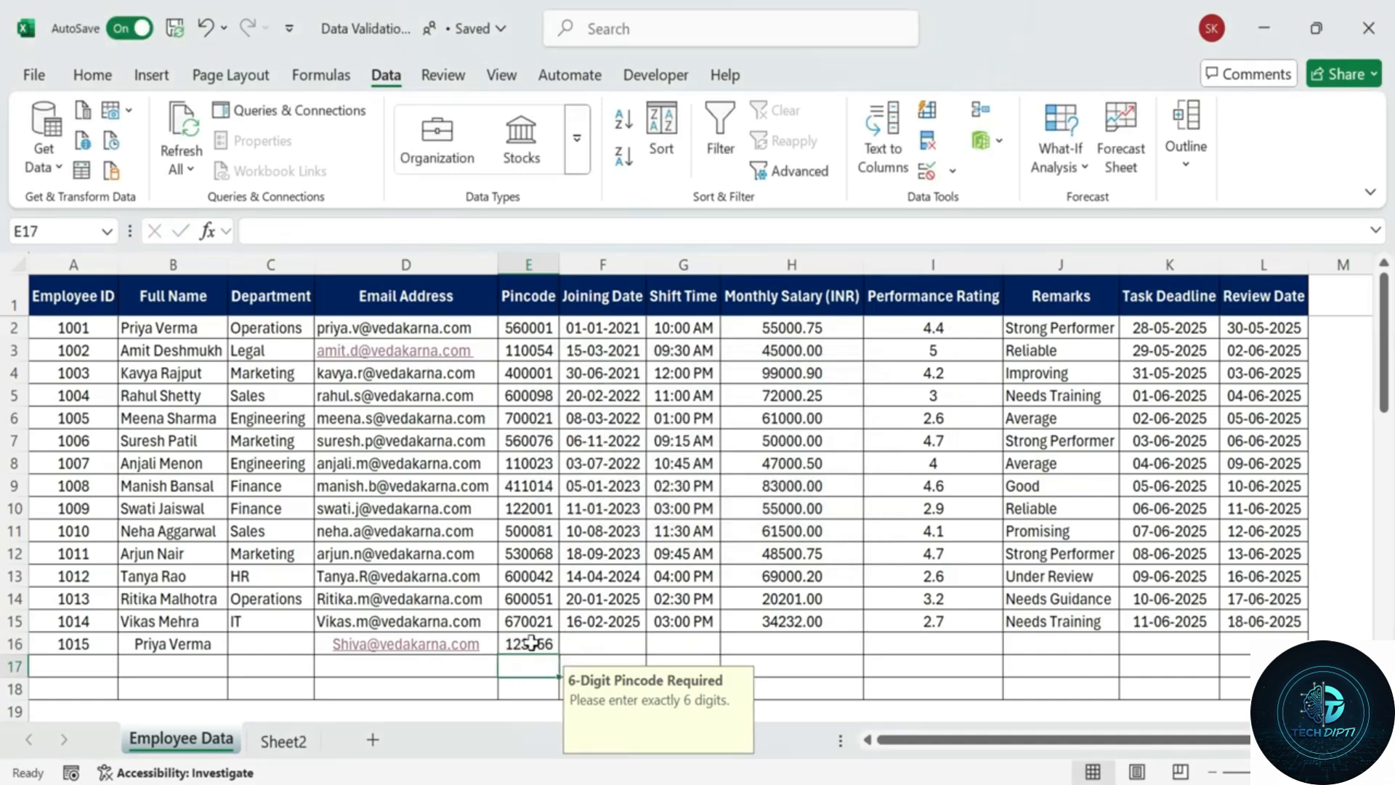
Enter 367633 in E17, then try 353 in E18 and cancel the rejected entry.
{"action": "type", "text": "367633"}
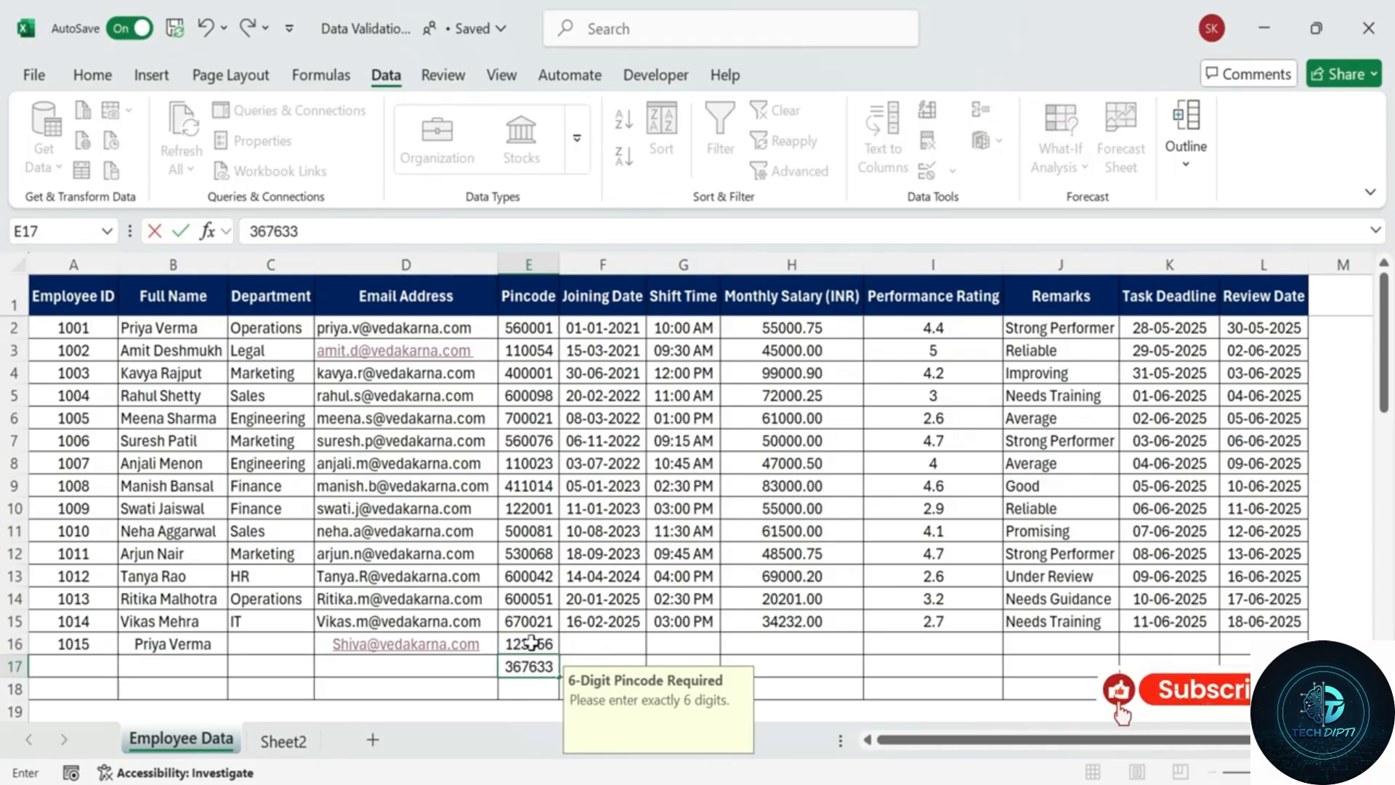
{"action": "key", "text": "Return"}
{"action": "type", "text": "35353"}
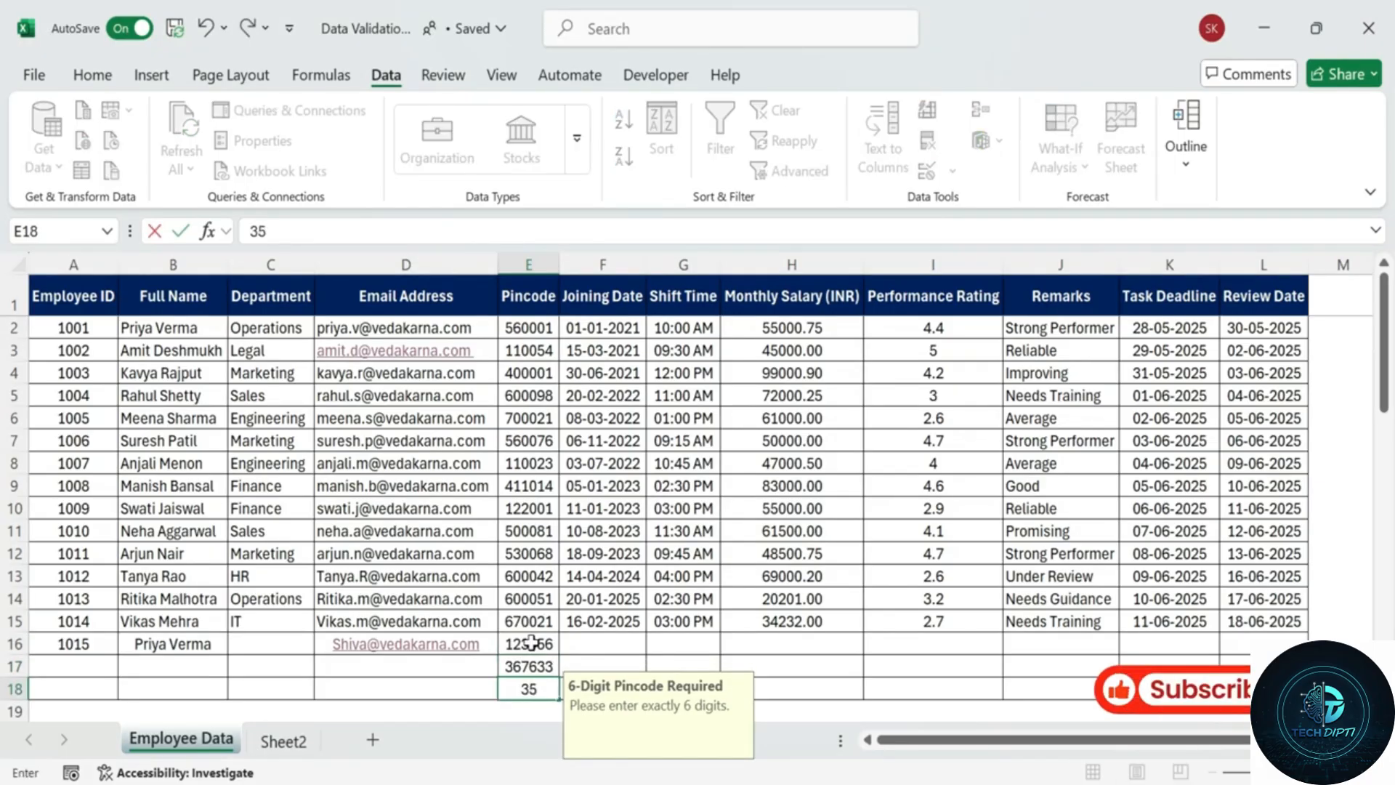
{"action": "key", "text": "BackSpace"}
{"action": "key", "text": "BackSpace"}
{"action": "key", "text": "Return"}
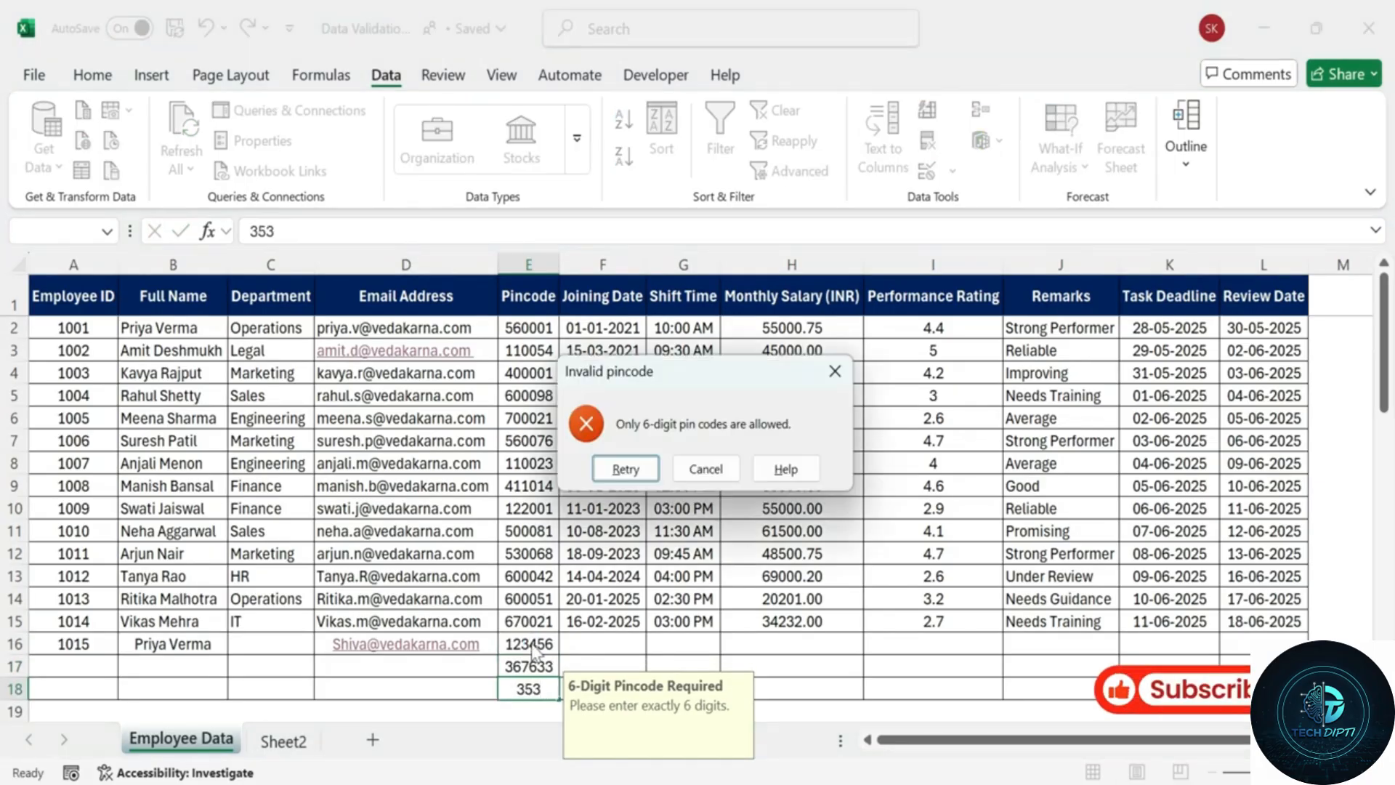
{"action": "left_click", "coordinate": [691, 470]}
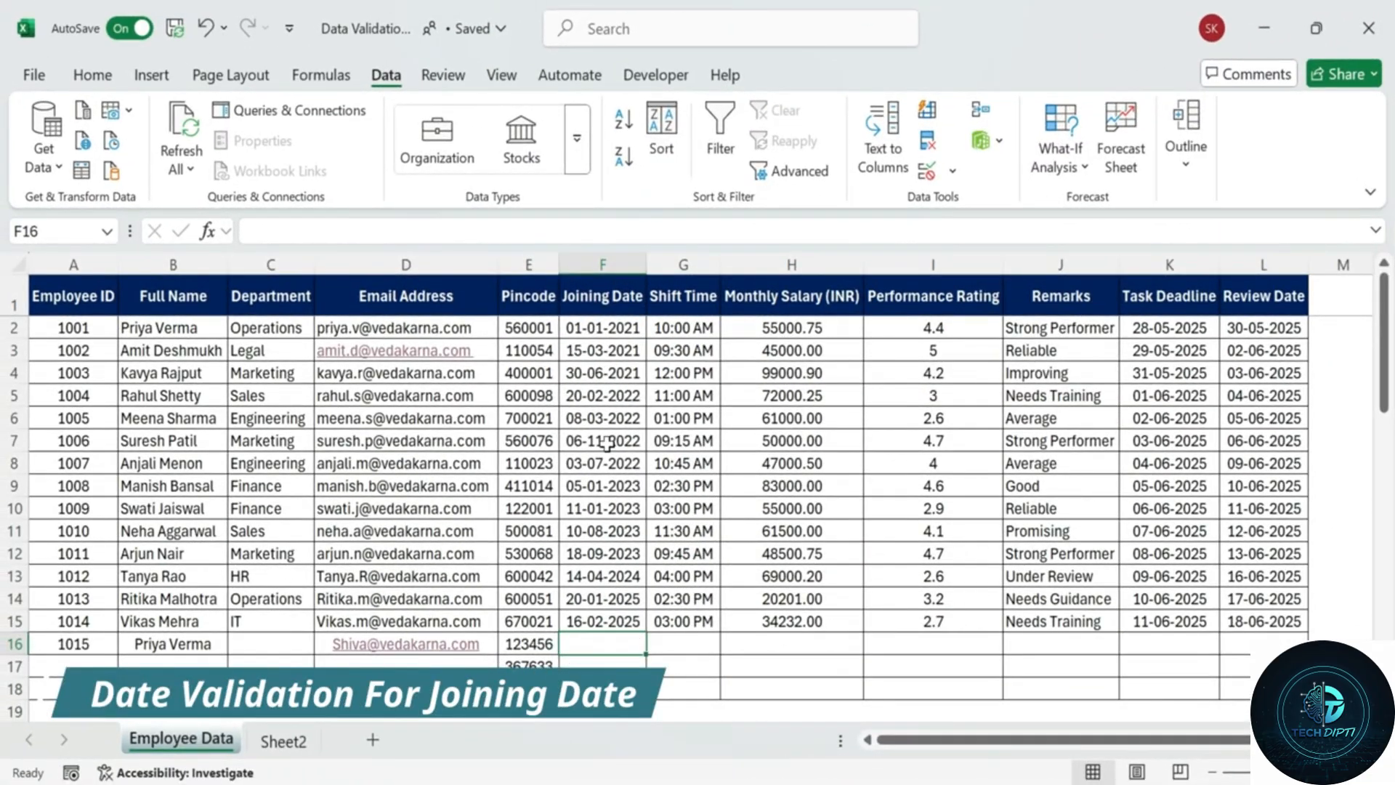
Give F2:F18 a Date rule requiring dates greater than or equal to 01-01-2021.
{"action": "left_click", "coordinate": [619, 267]}
{"action": "left_click", "coordinate": [657, 351]}
{"action": "left_click_drag", "start_coordinate": [619, 326], "coordinate": [591, 687]}
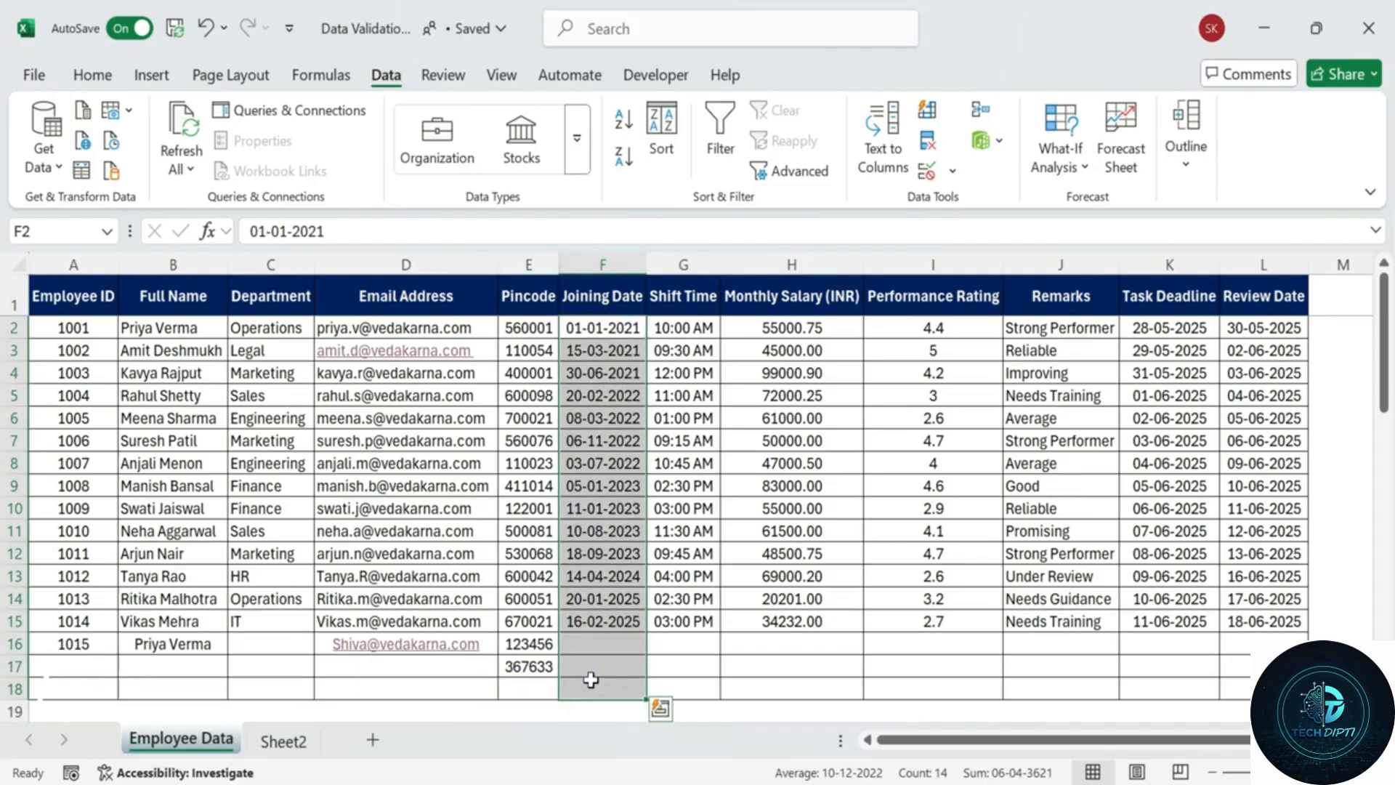
{"action": "left_click", "coordinate": [926, 172]}
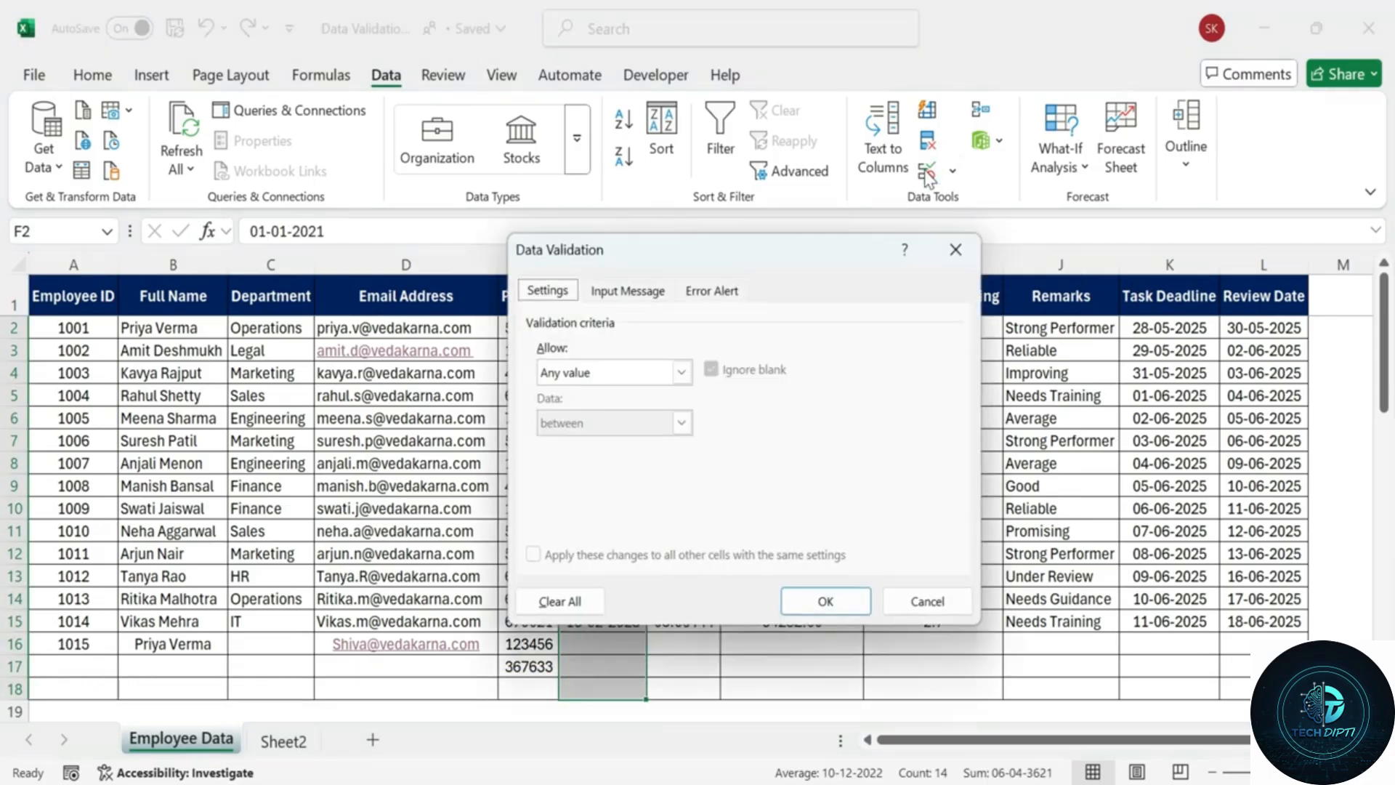
{"action": "left_click", "coordinate": [682, 374]}
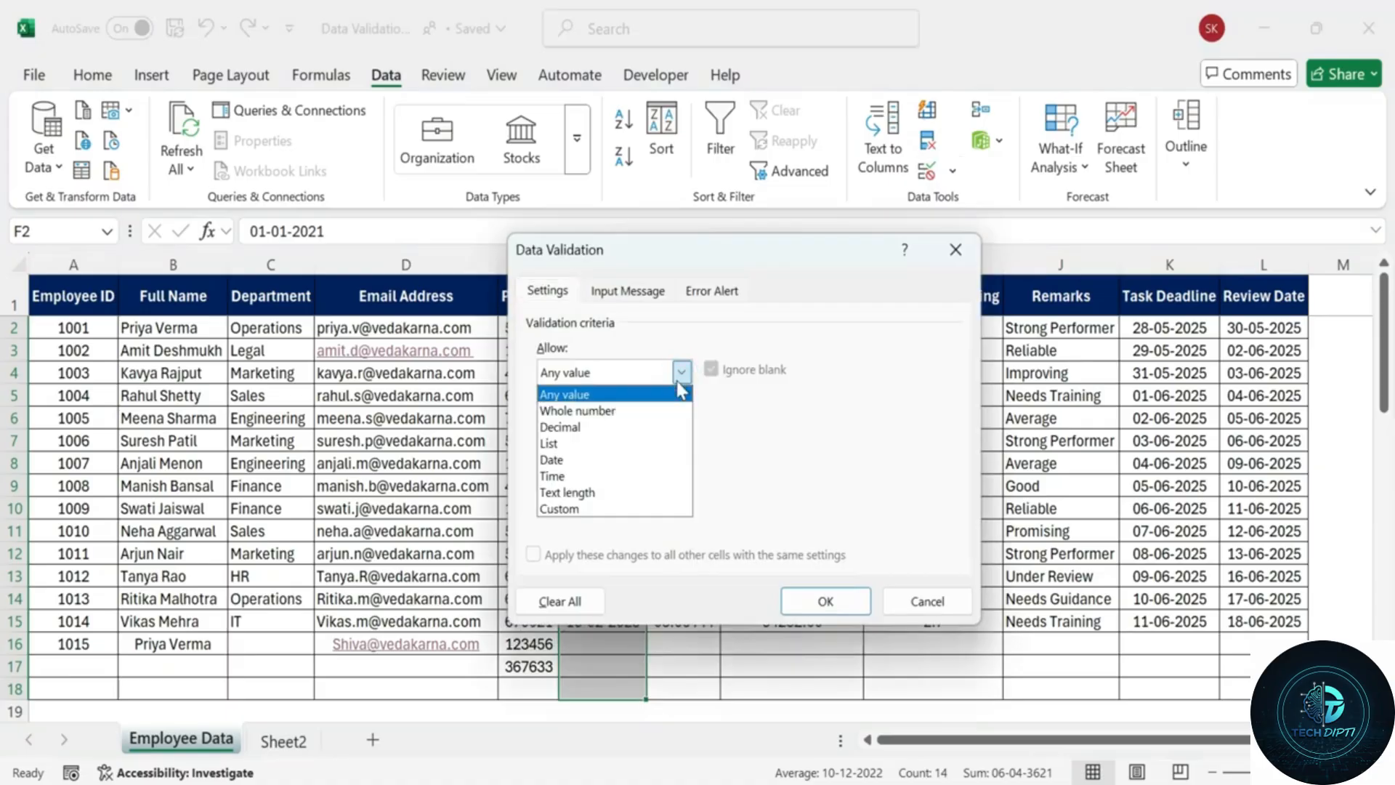
{"action": "left_click", "coordinate": [622, 459]}
{"action": "left_click", "coordinate": [682, 423]}
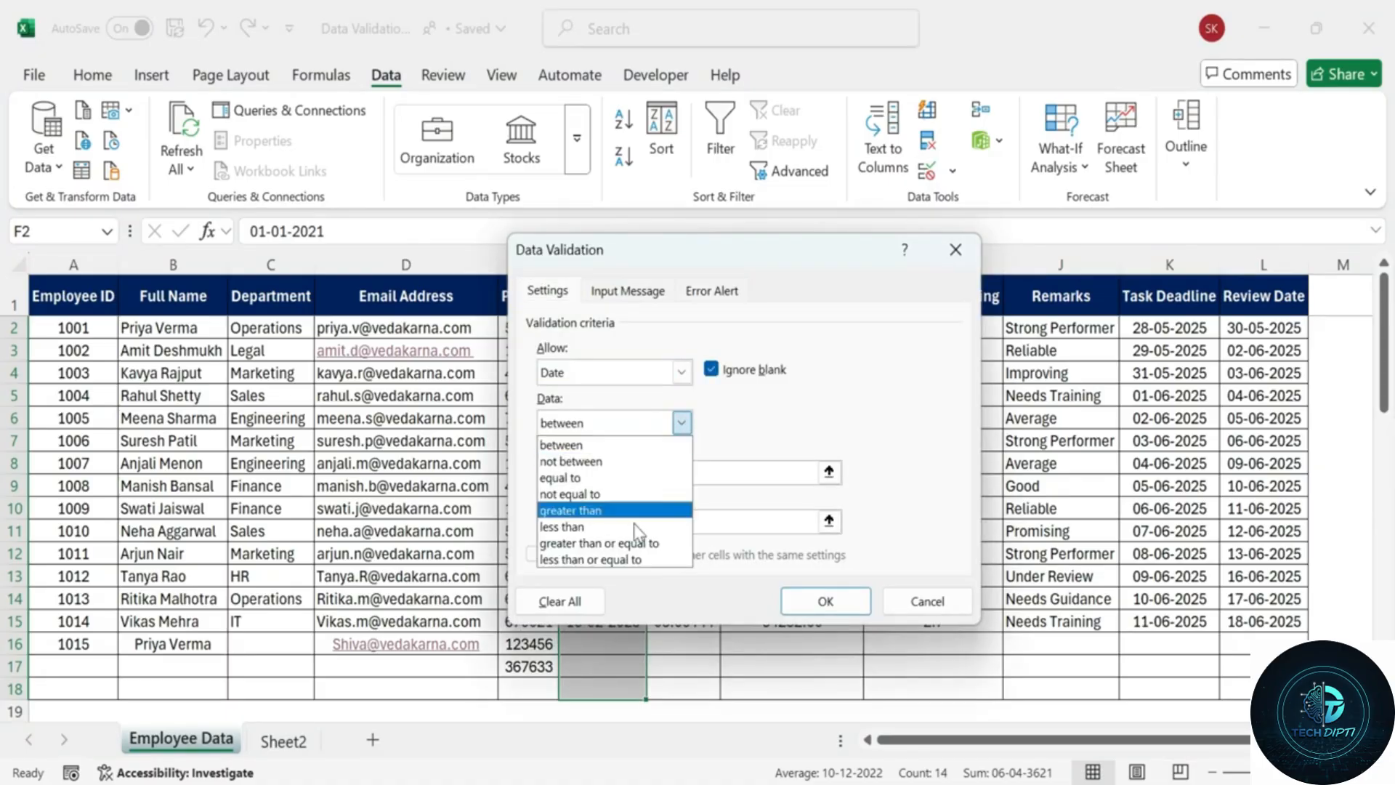
{"action": "left_click", "coordinate": [631, 543]}
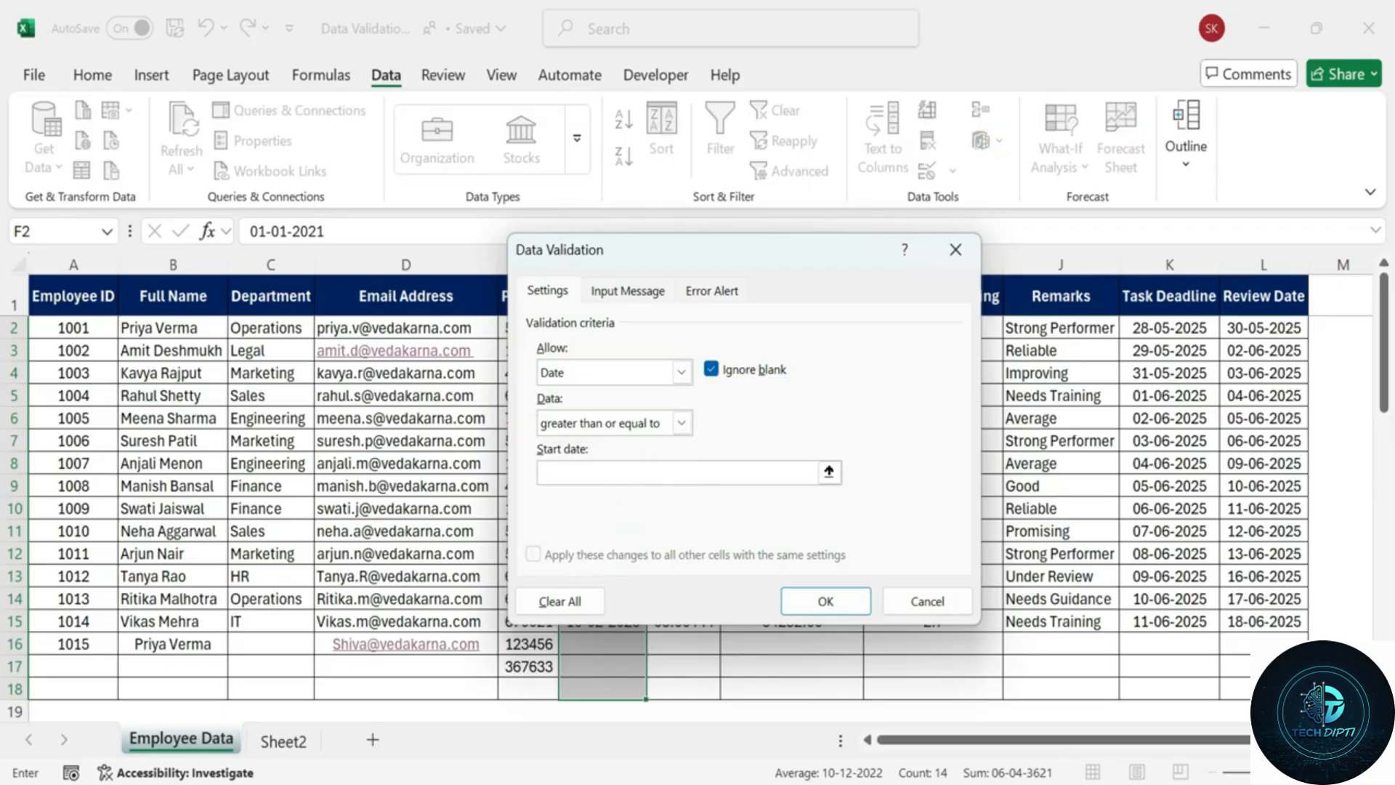
{"action": "type", "text": "01-01-201"}
{"action": "key", "text": "BackSpace"}
{"action": "type", "text": "21"}
Add the input message 'Joining Date Rule': 'Only dates on or after o1-jan-2021 are allowed.'.
{"action": "left_click", "coordinate": [621, 291]}
{"action": "left_click", "coordinate": [608, 406]}
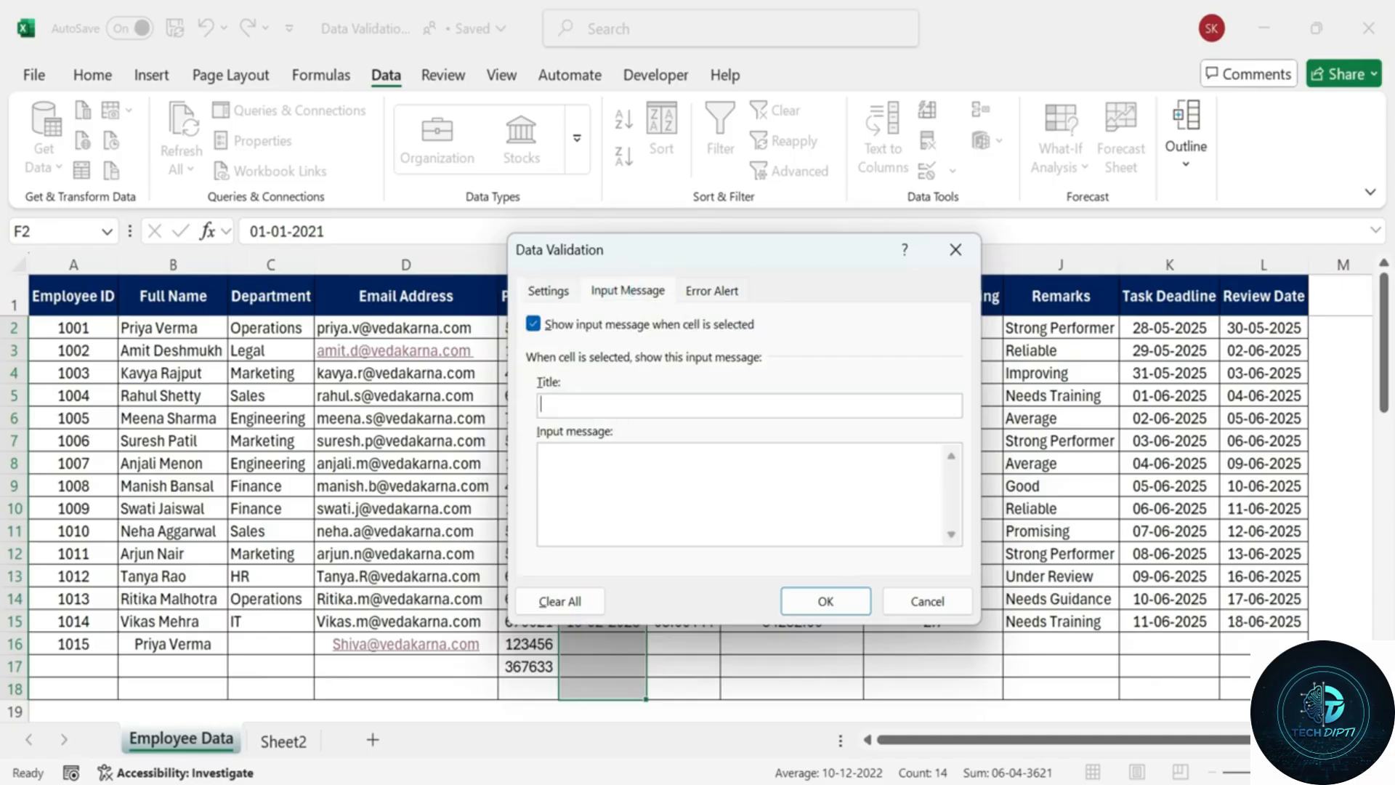
{"action": "type", "text": "Joining Date Rule"}
{"action": "left_click", "coordinate": [594, 465]}
{"action": "type", "text": "Only dates on"}
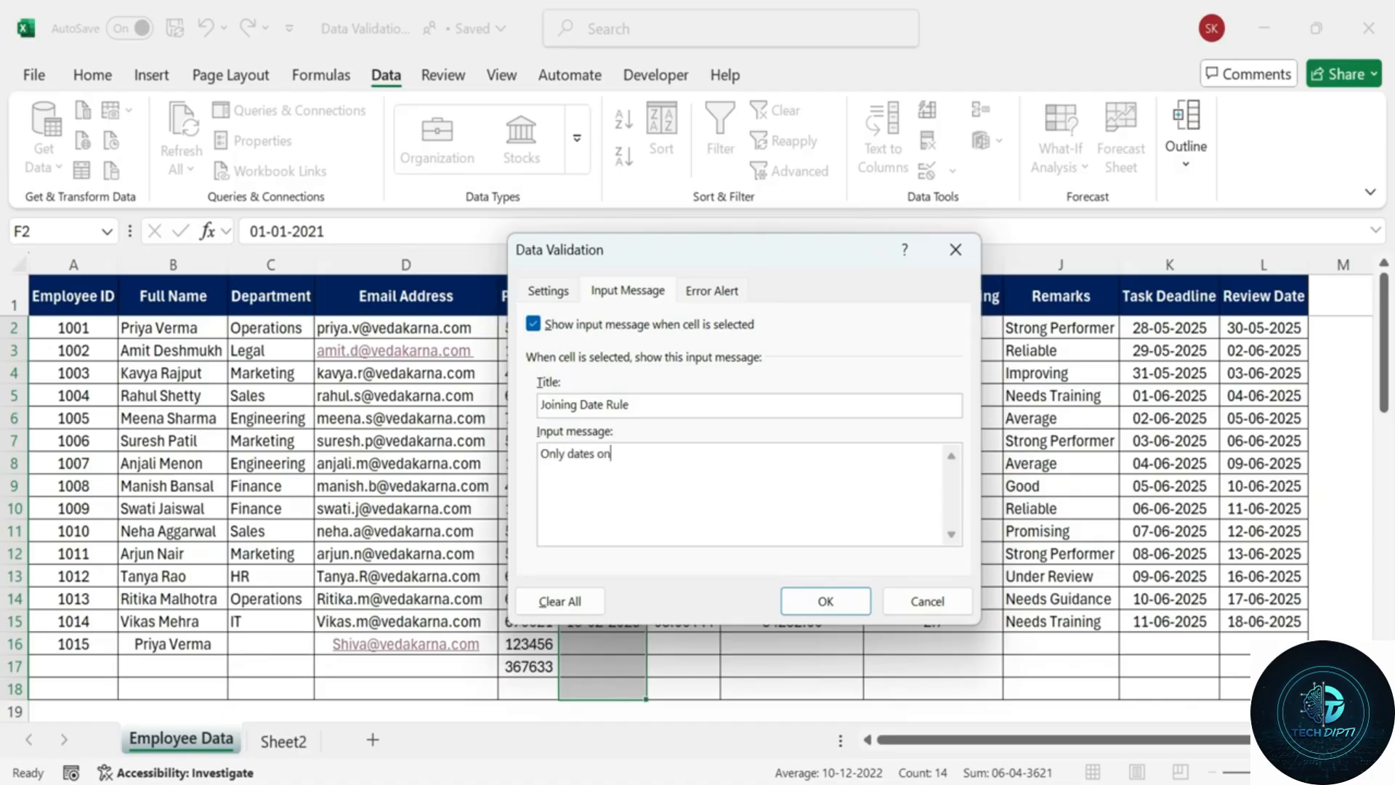
{"action": "type", "text": " or after o"}
{"action": "type", "text": "1-jan"}
{"action": "type", "text": "-20"}
{"action": "type", "text": "21 are allowed."}
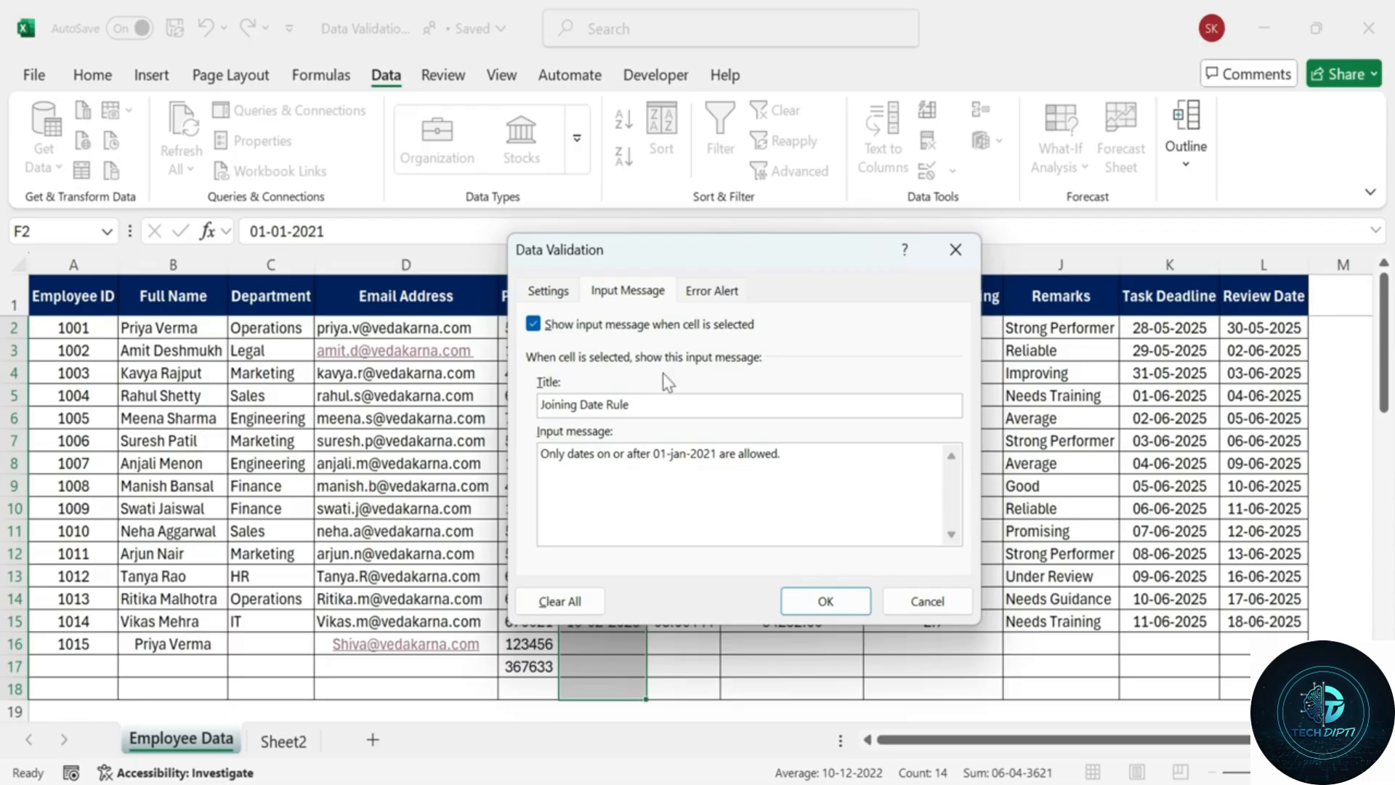
Set the error alert 'Invalid Date' with message 'Please enter a date on or after jan-1-2021.'.
{"action": "left_click", "coordinate": [711, 290]}
{"action": "left_click", "coordinate": [735, 404]}
{"action": "type", "text": "In"}
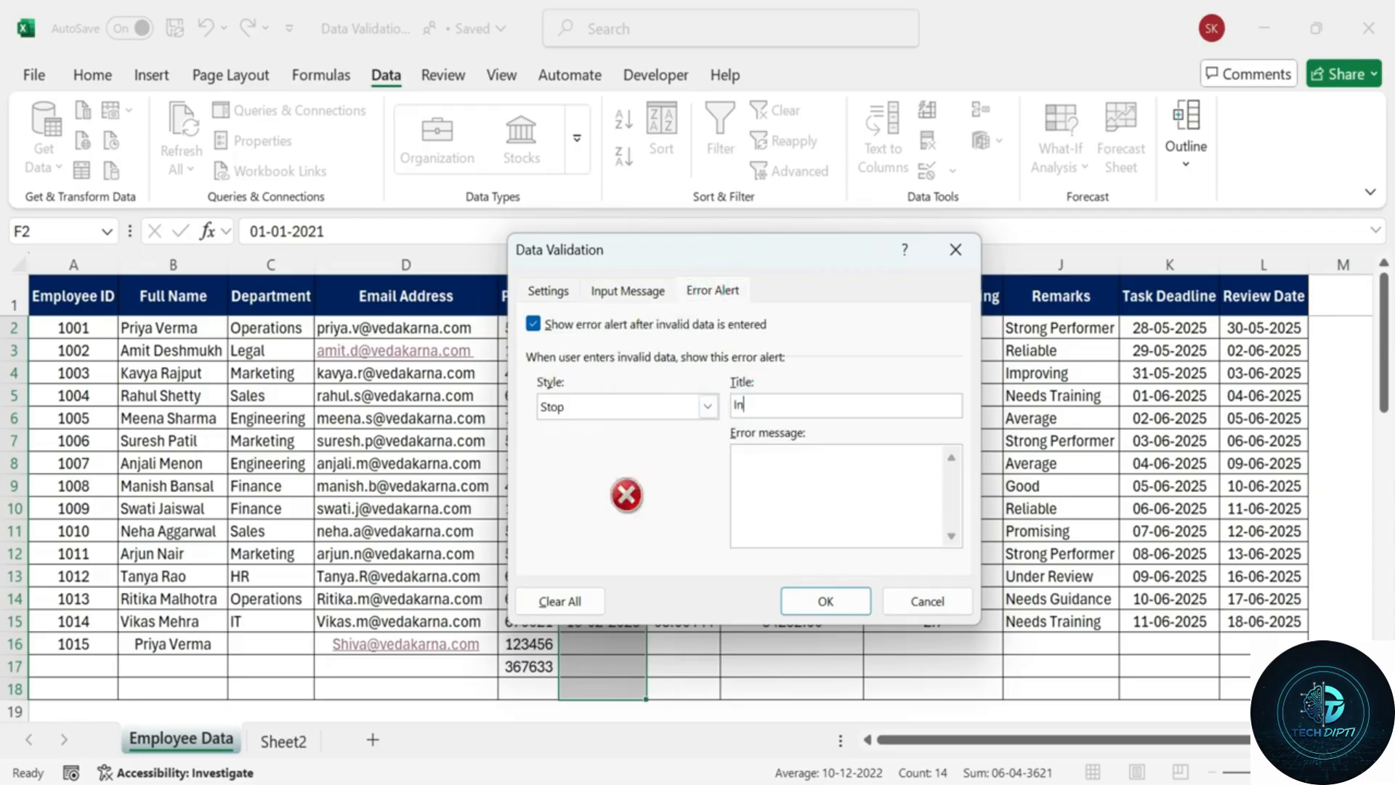
{"action": "type", "text": "valid Date"}
{"action": "left_click", "coordinate": [795, 464]}
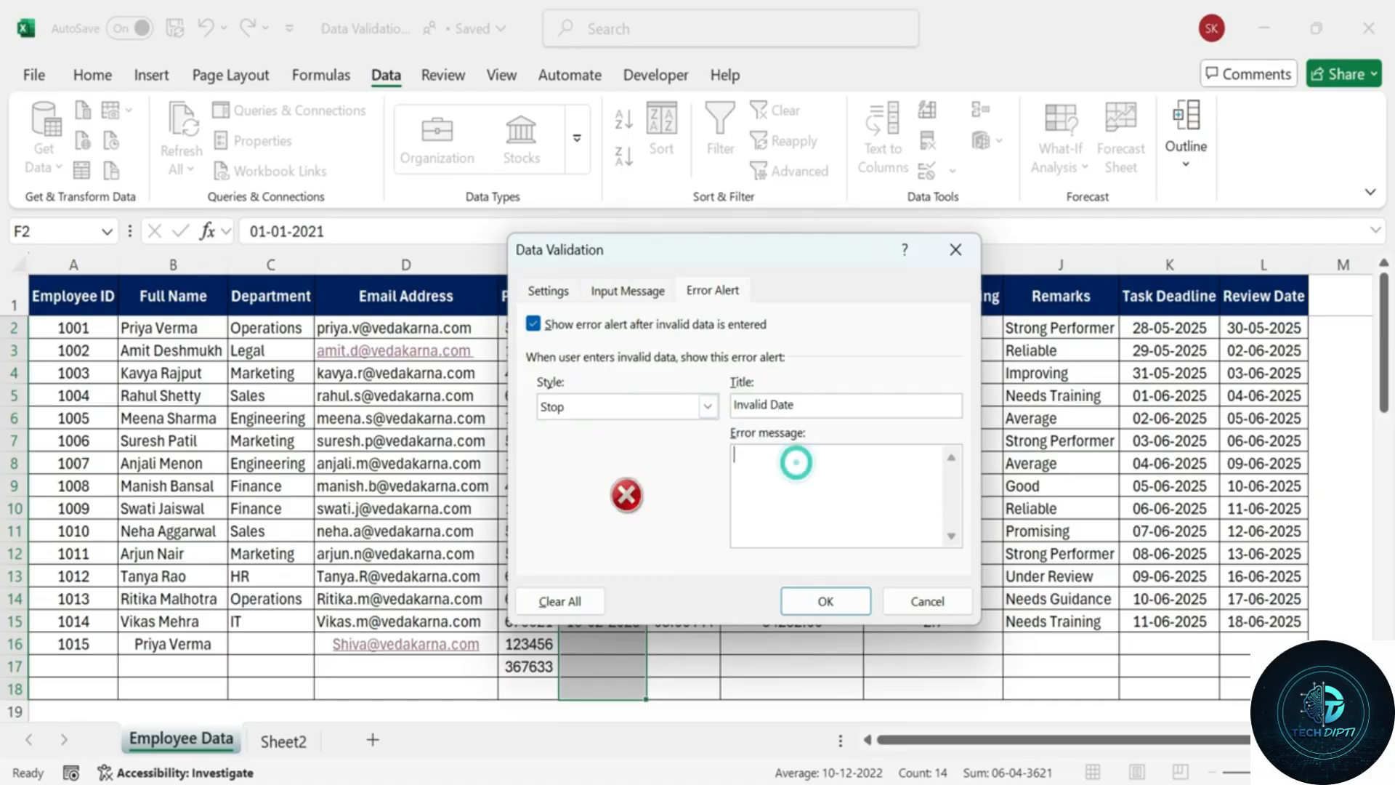
{"action": "type", "text": "Please enter"}
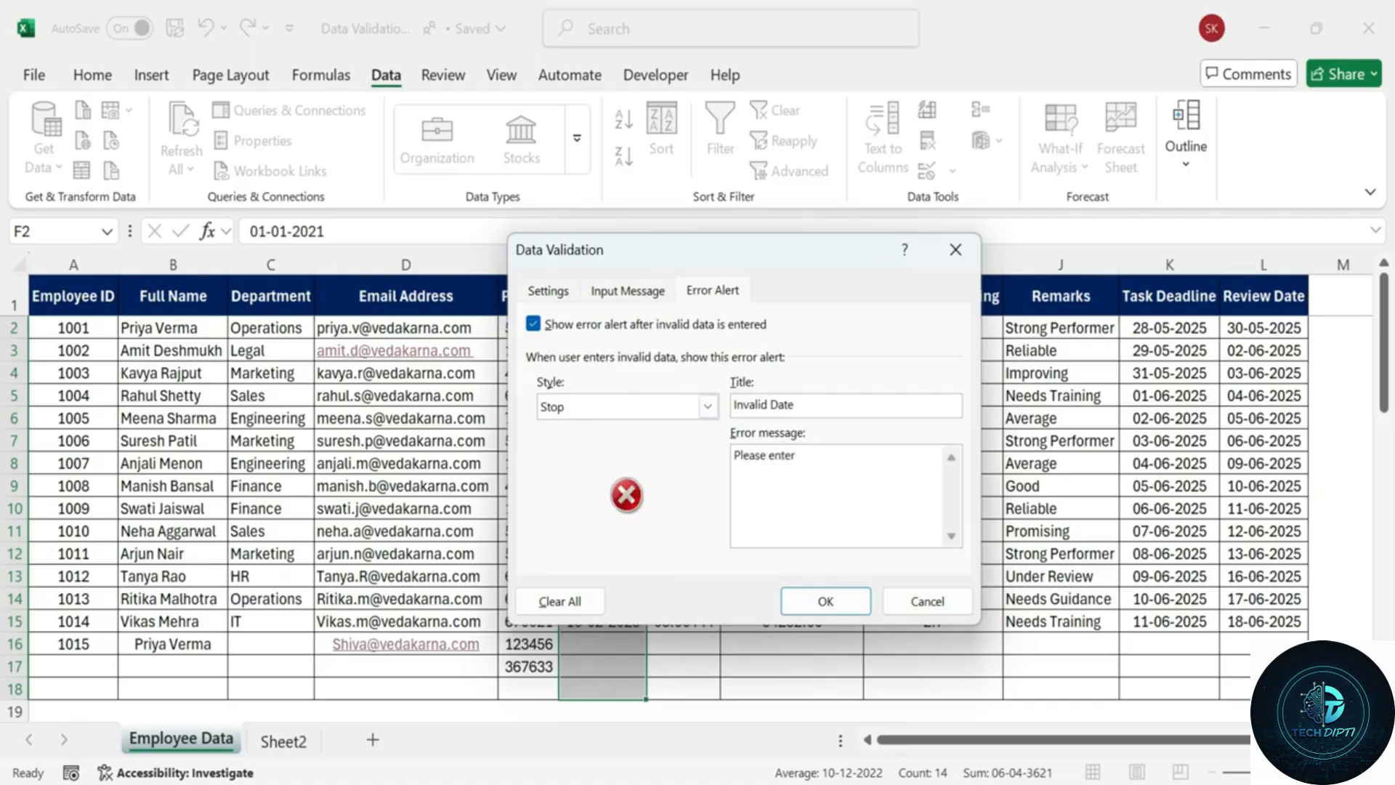
{"action": "type", "text": " a date on or after jan-1-2021."}
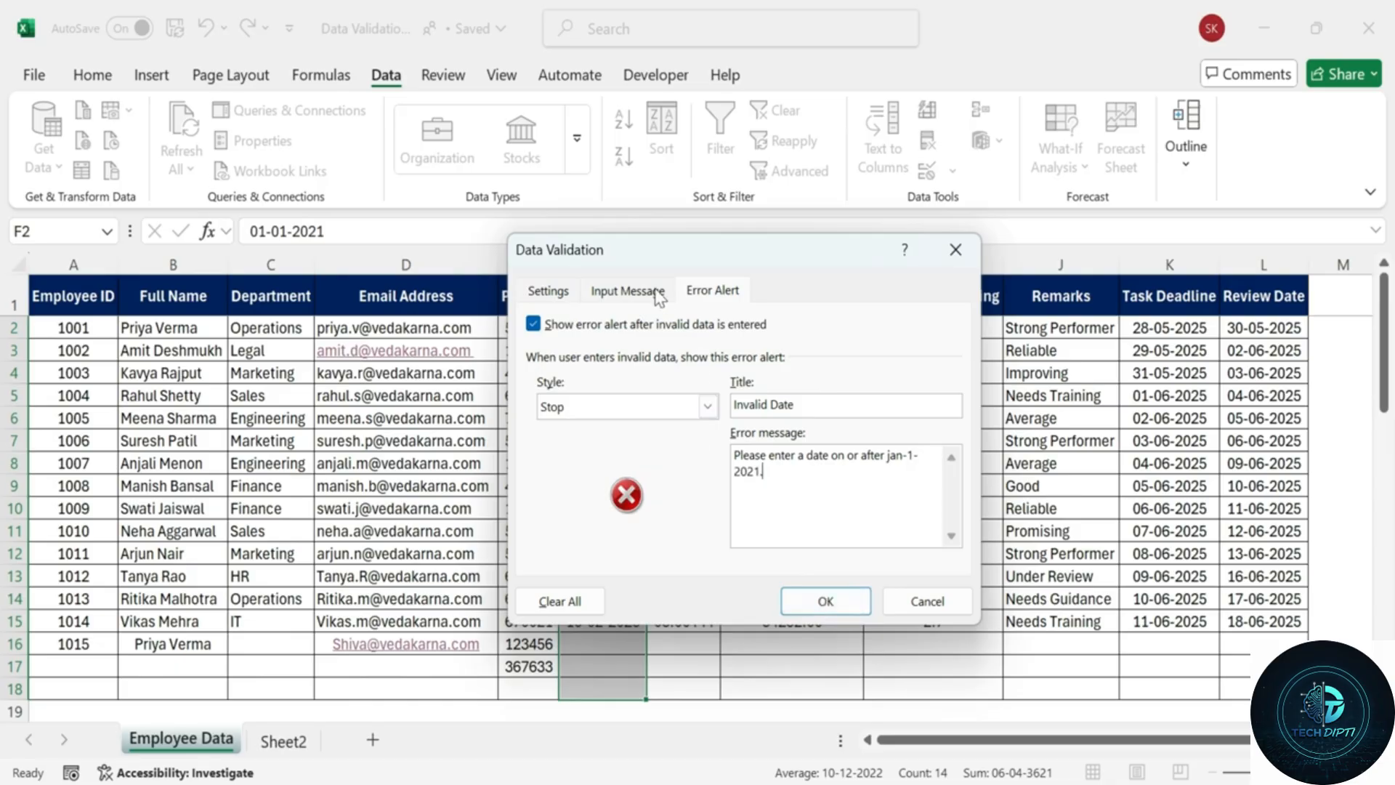
{"action": "left_click", "coordinate": [628, 291]}
Apply the joining-date rule and test it by entering 30-12-2020 in F16.
{"action": "left_click", "coordinate": [548, 291]}
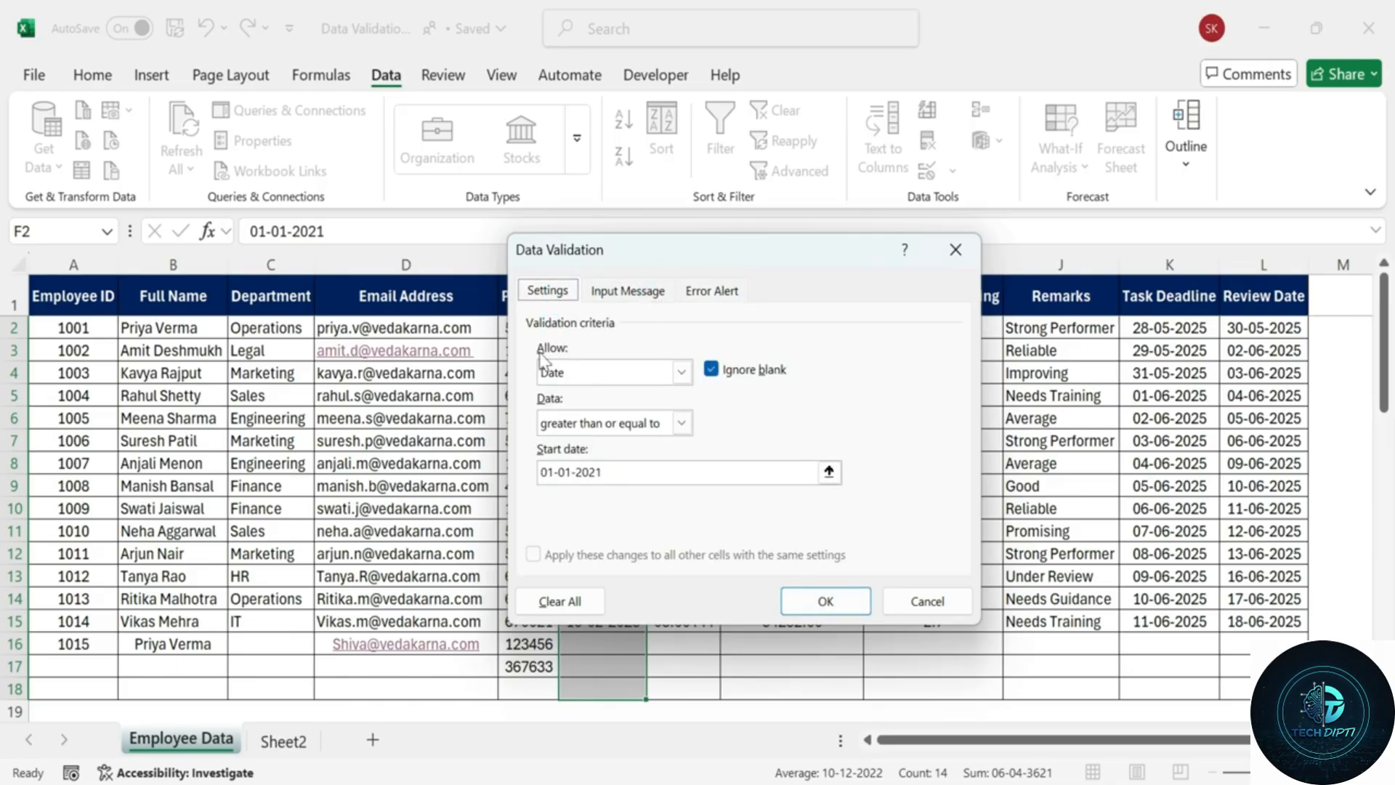
{"action": "left_click", "coordinate": [815, 600]}
{"action": "left_click", "coordinate": [599, 642]}
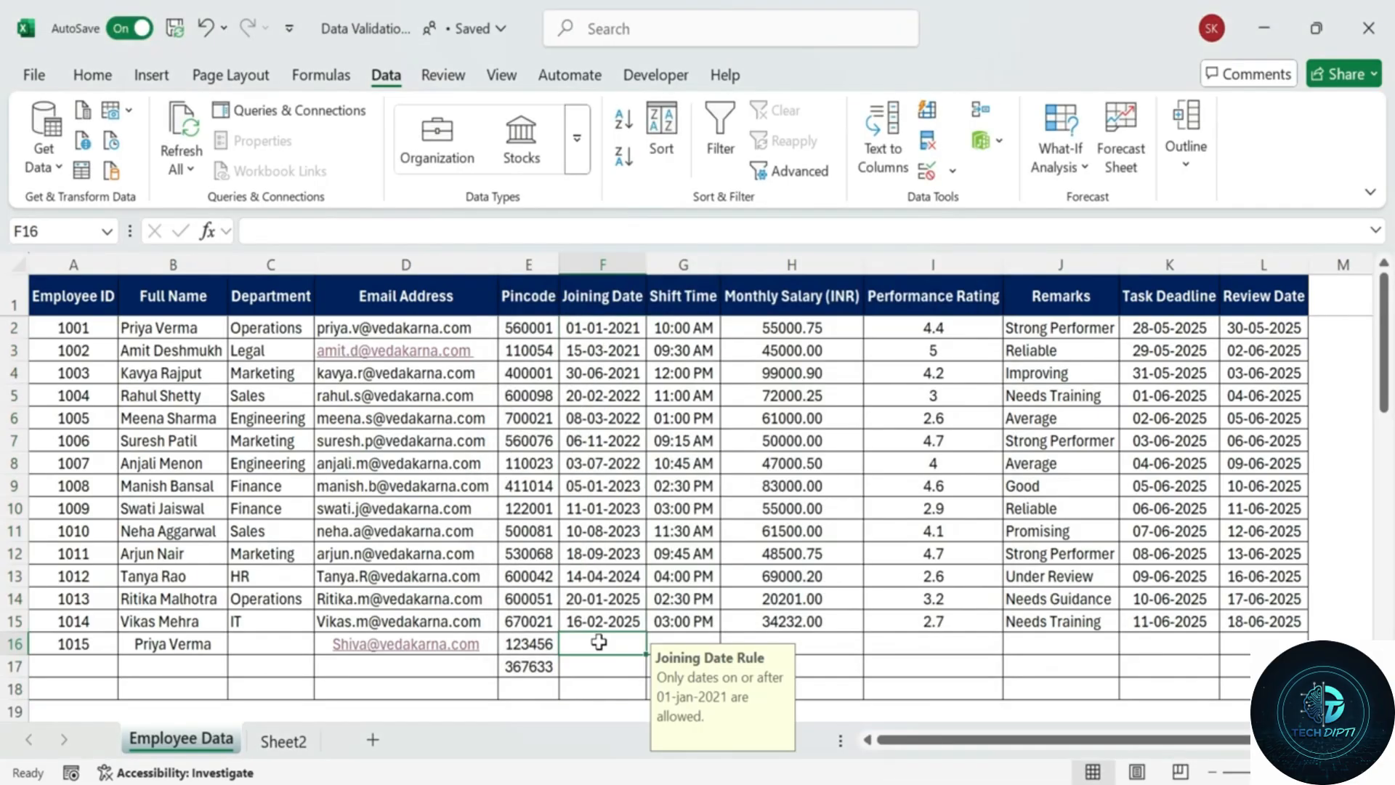
{"action": "type", "text": "30-12"}
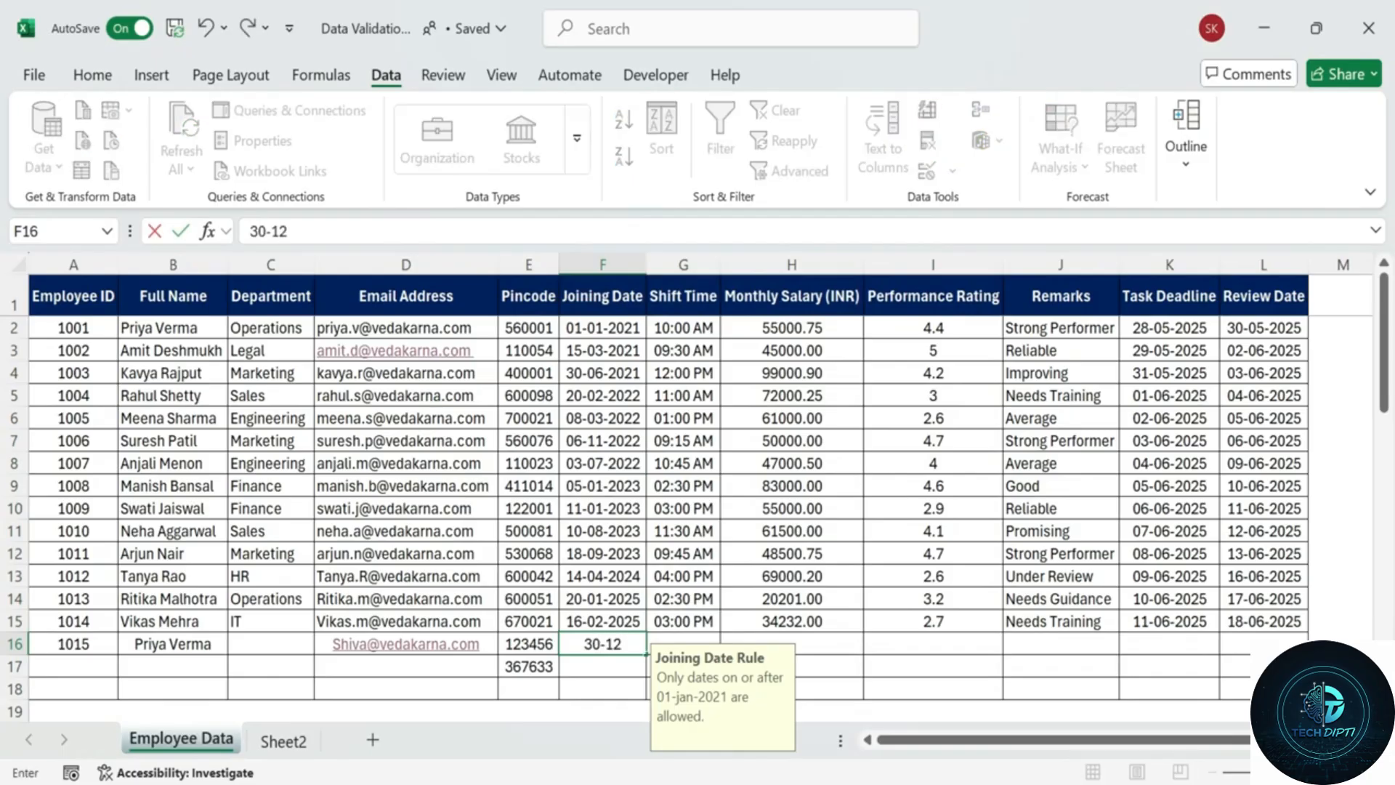
{"action": "type", "text": "-2020"}
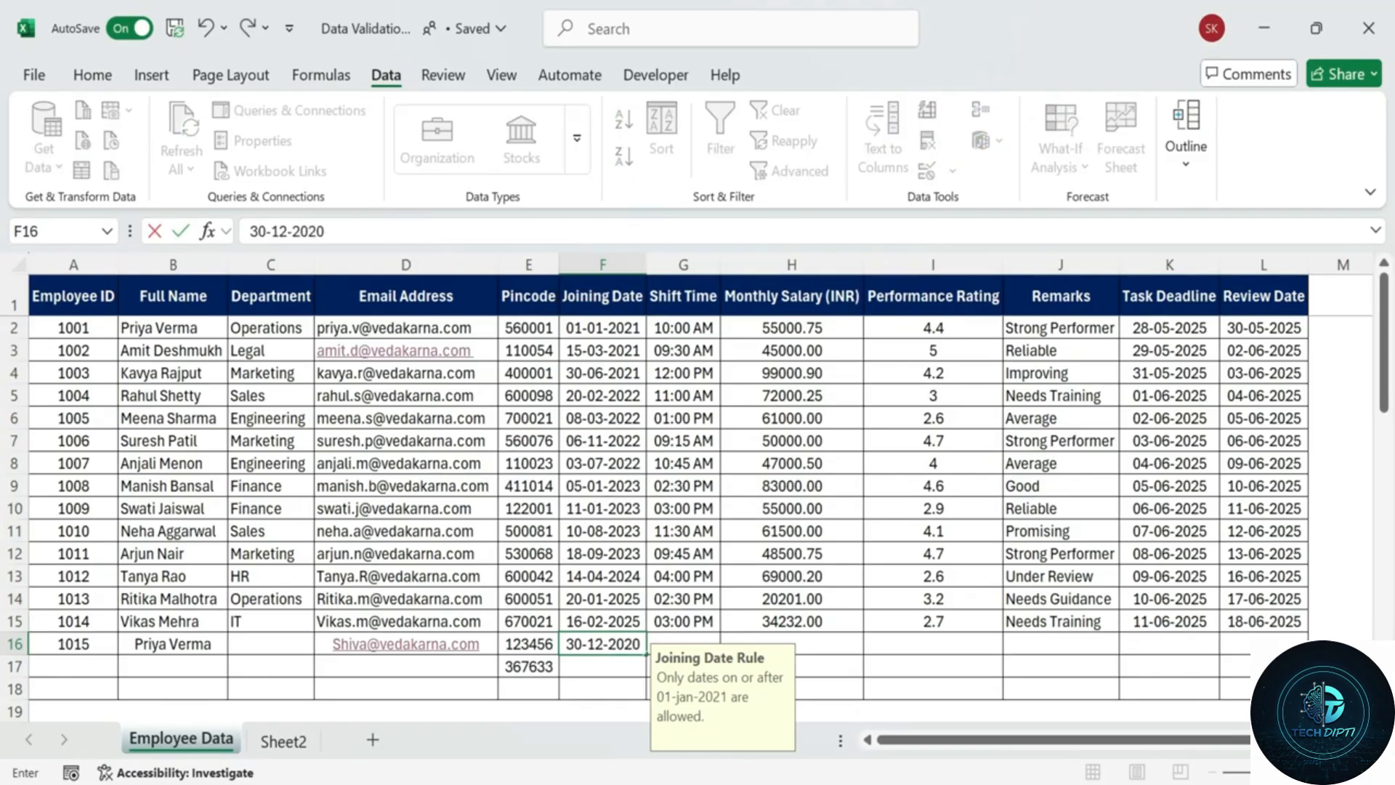
{"action": "key", "text": "Return"}
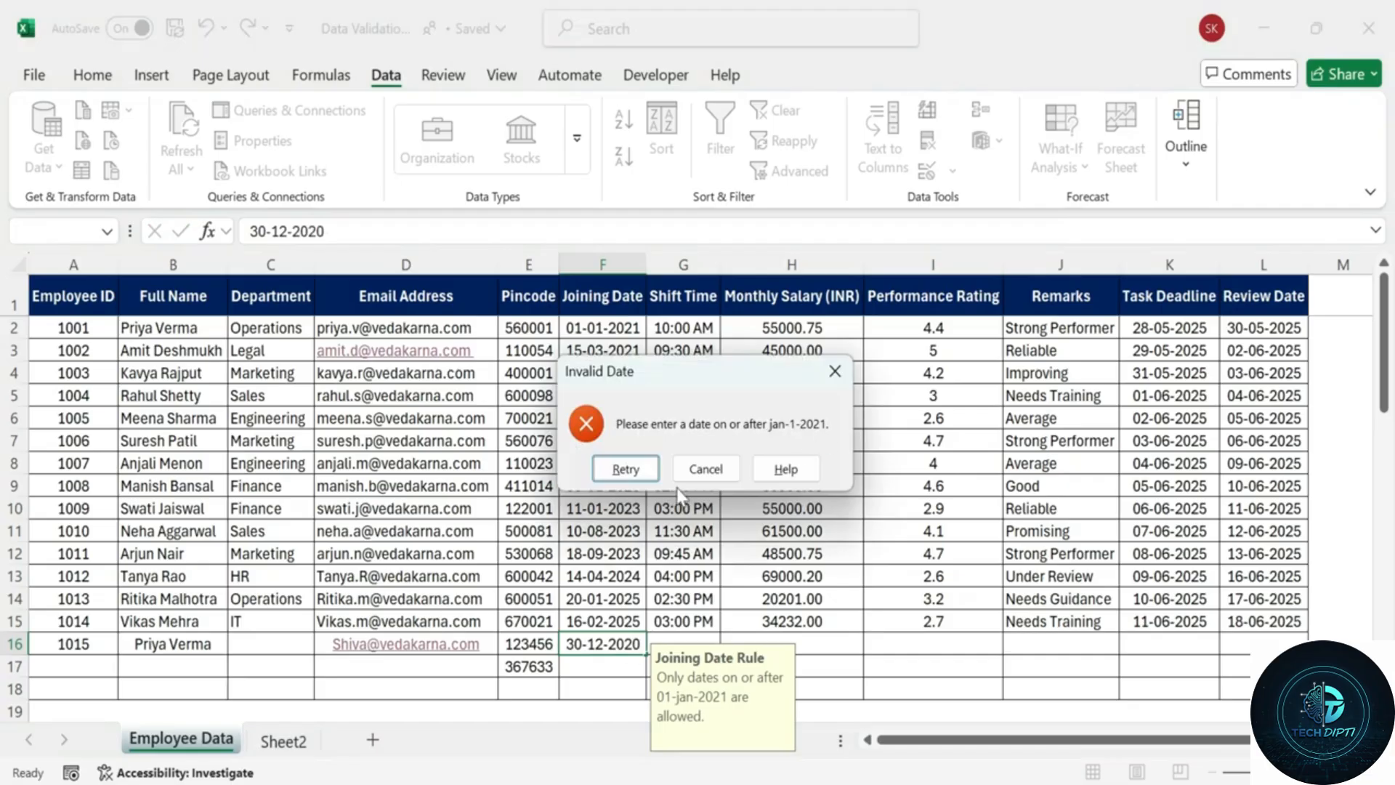
Retry F16 with 18-05-2012 to confirm older dates are also rejected.
{"action": "key", "text": "Return"}
{"action": "type", "text": "18-05-2025"}
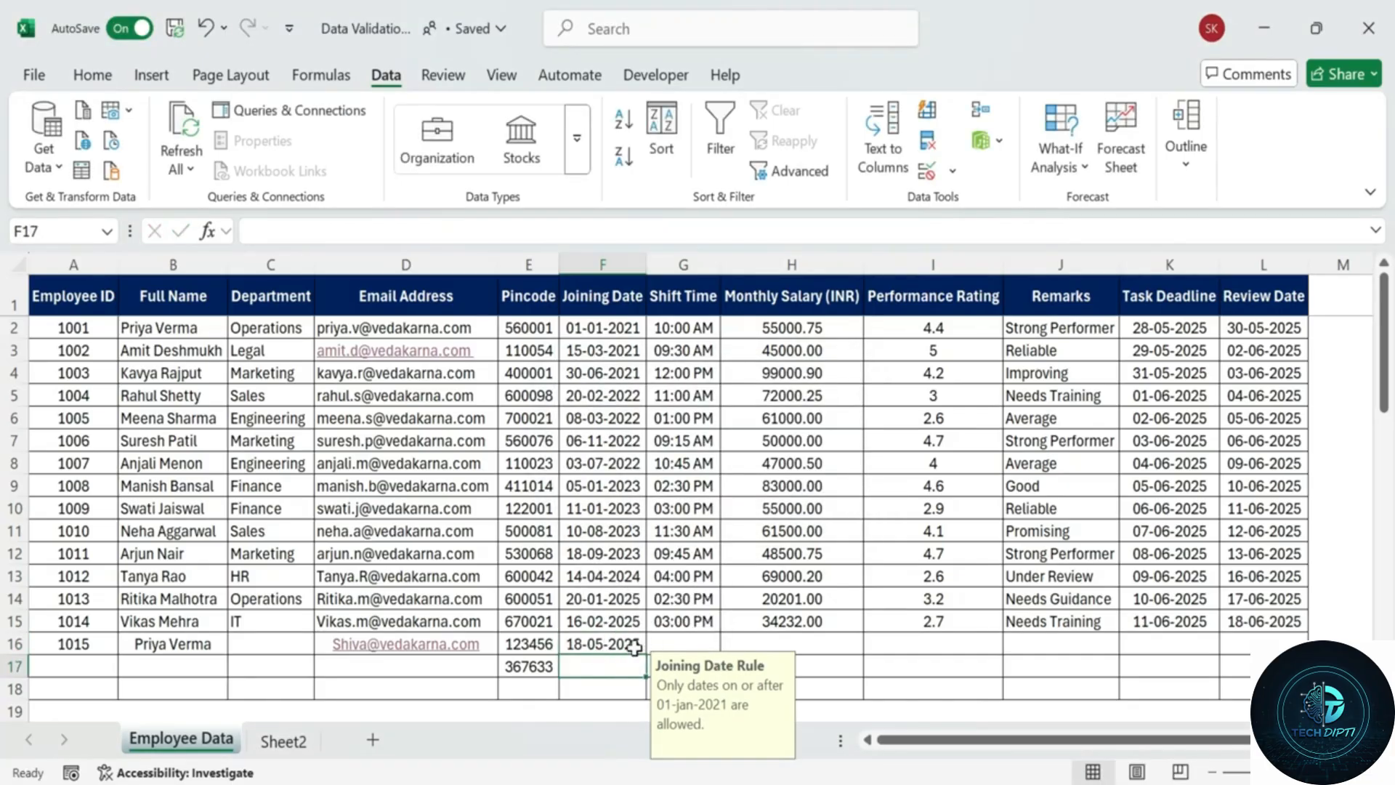
{"action": "key", "text": "BackSpace"}
{"action": "key", "text": "BackSpace"}
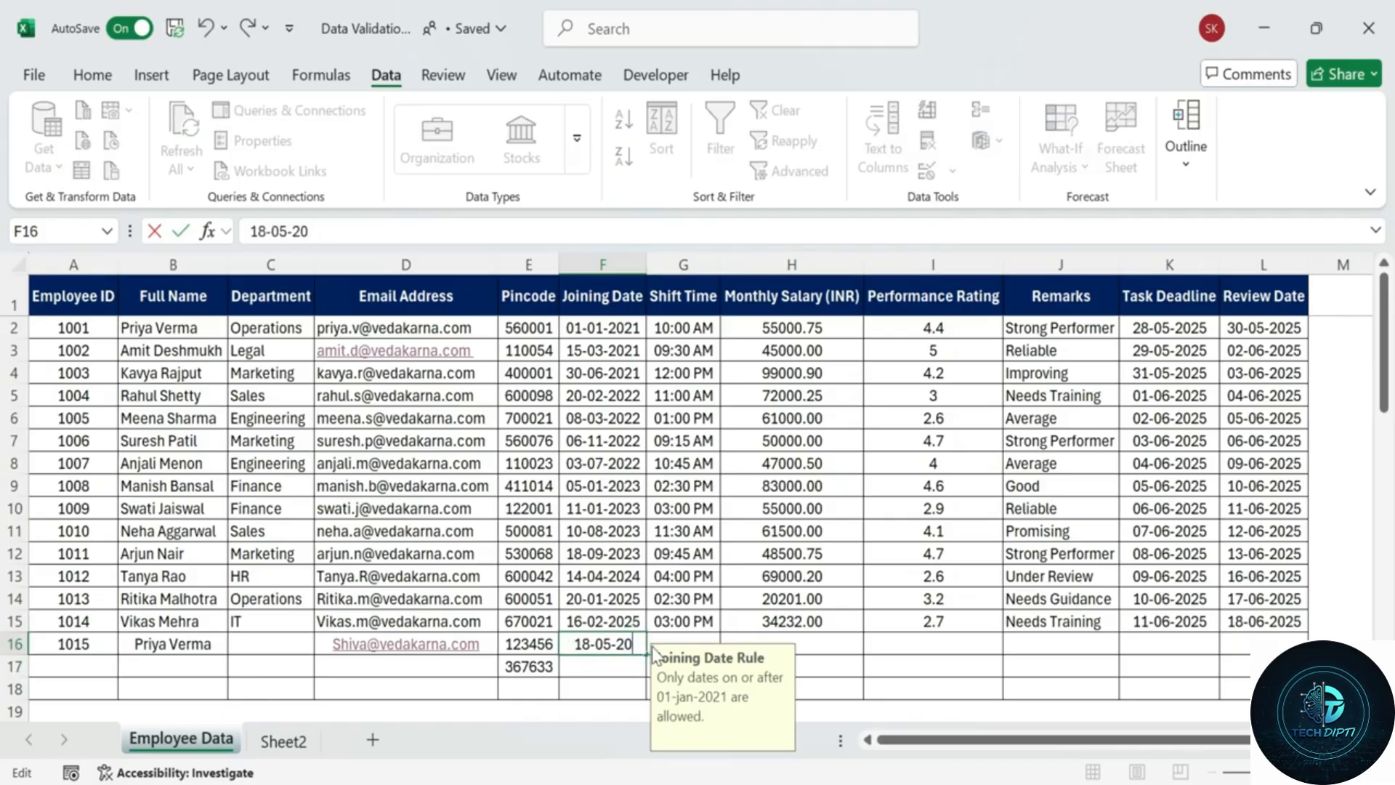
{"action": "type", "text": "12"}
{"action": "key", "text": "Return"}
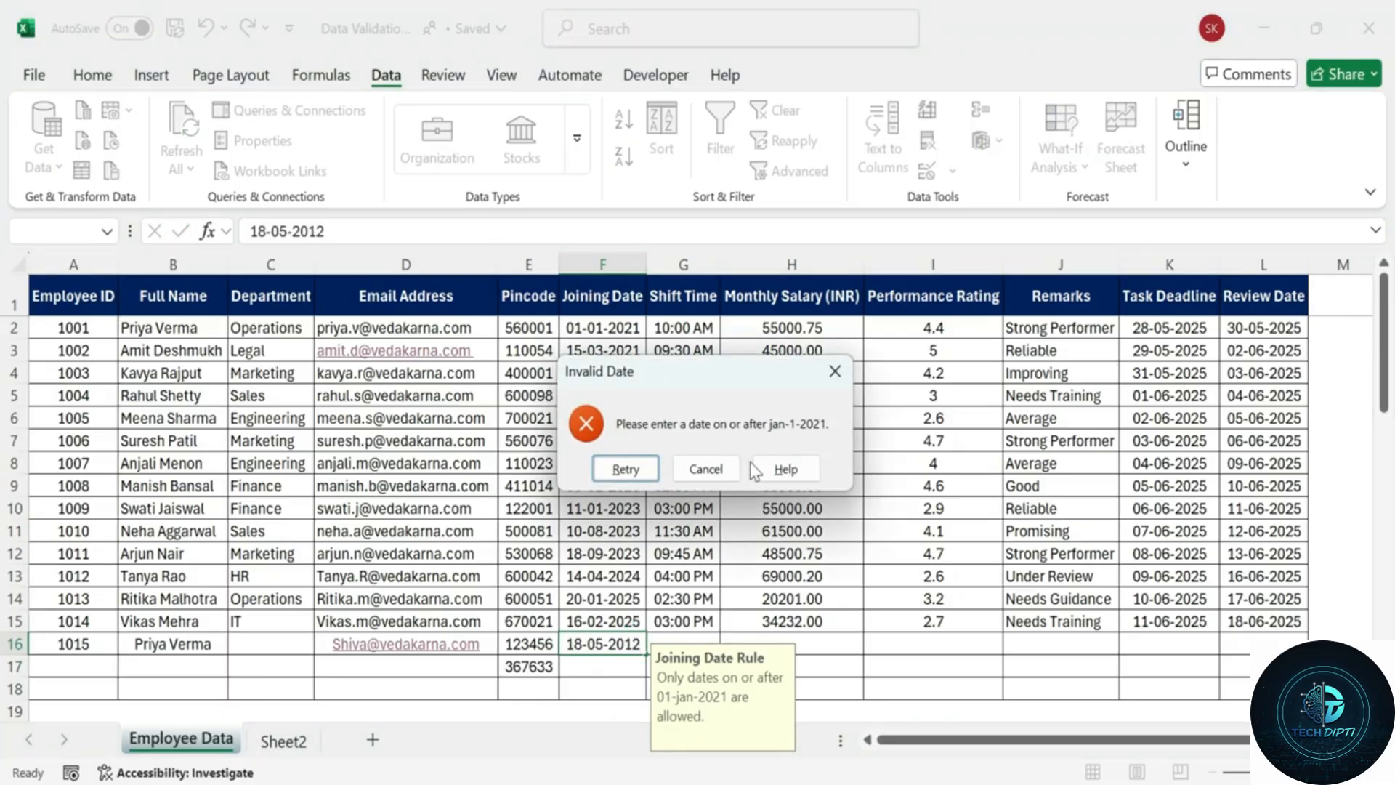
Correct F16 to the valid joining date 18-05-2024.
{"action": "left_click", "coordinate": [625, 468]}
{"action": "left_click", "coordinate": [638, 643]}
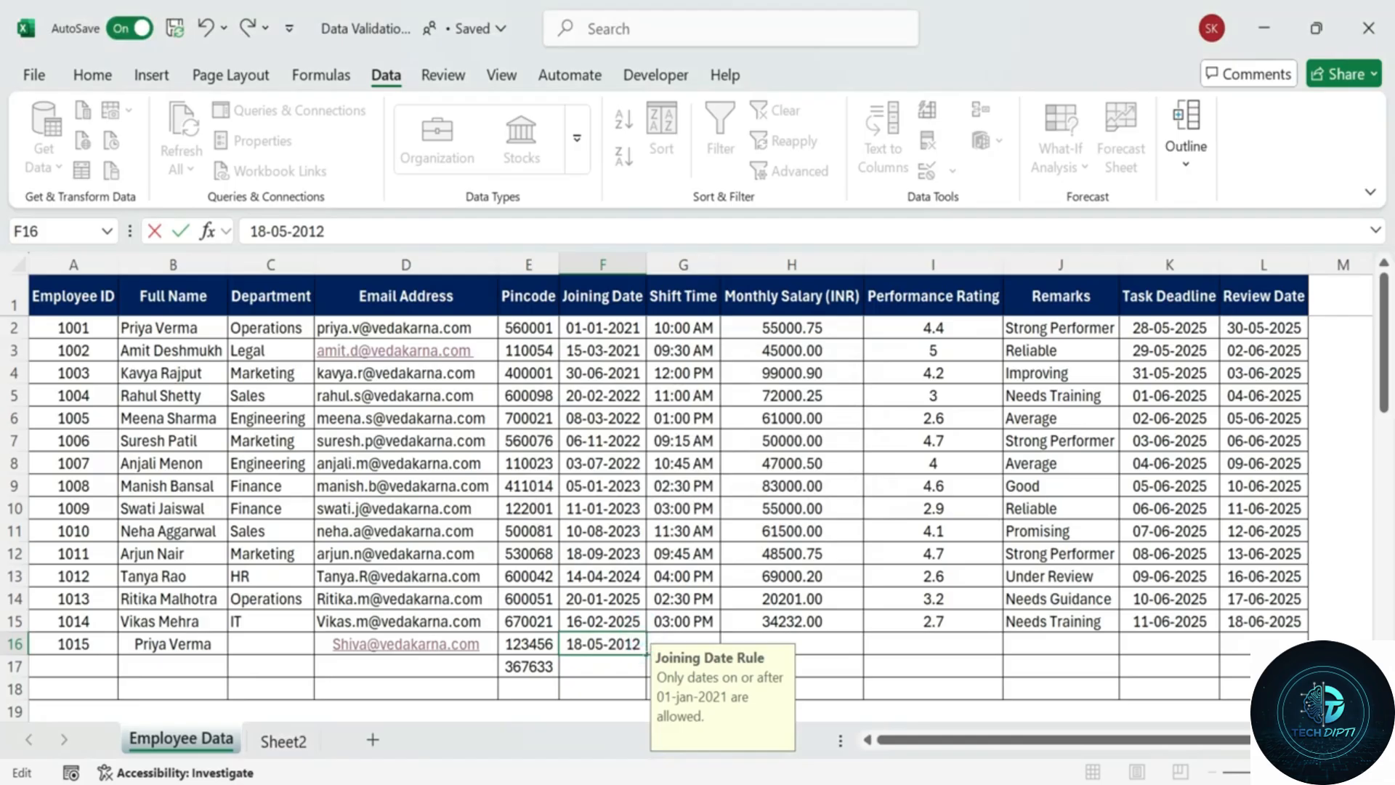
{"action": "key", "text": "BackSpace"}
{"action": "key", "text": "BackSpace"}
{"action": "type", "text": "24"}
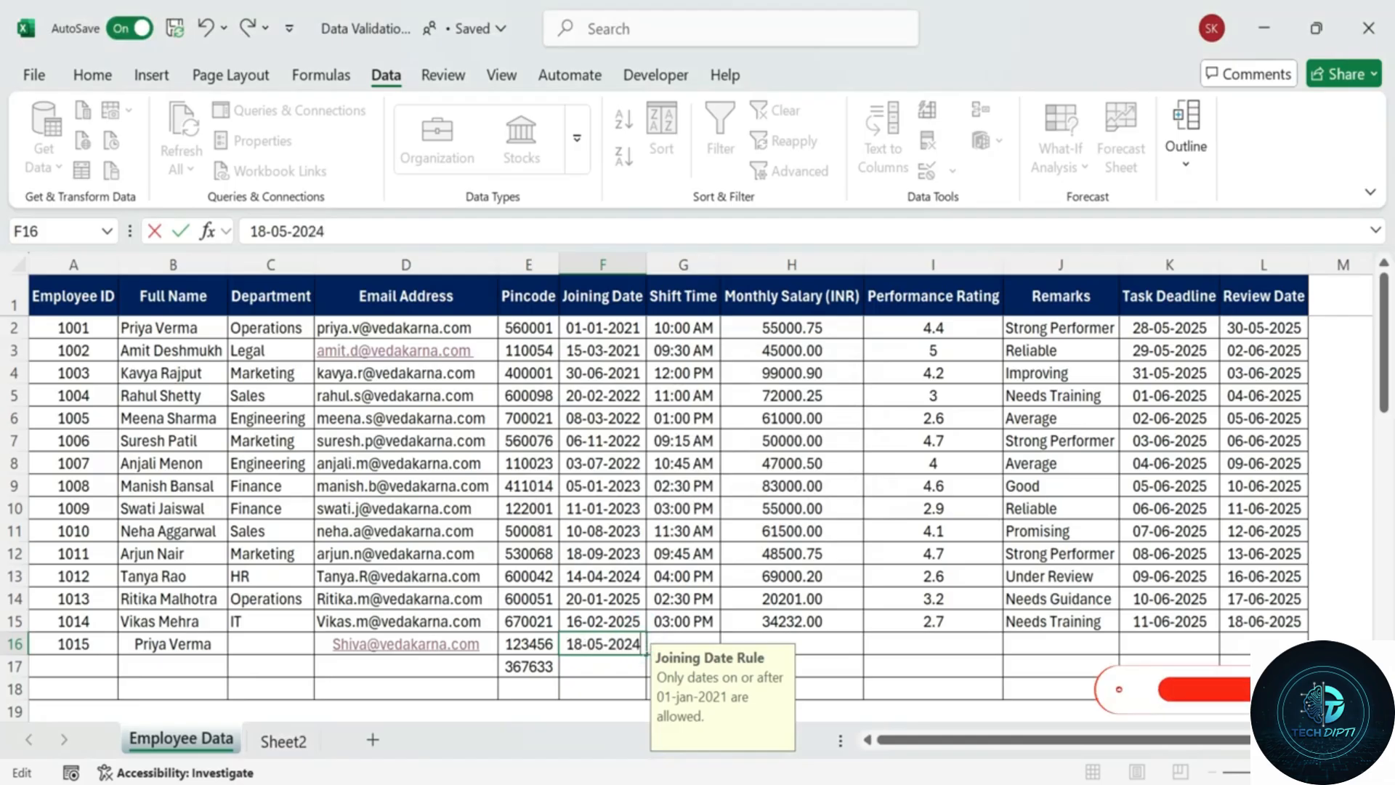
{"action": "key", "text": "Return"}
{"action": "left_click", "coordinate": [651, 511]}
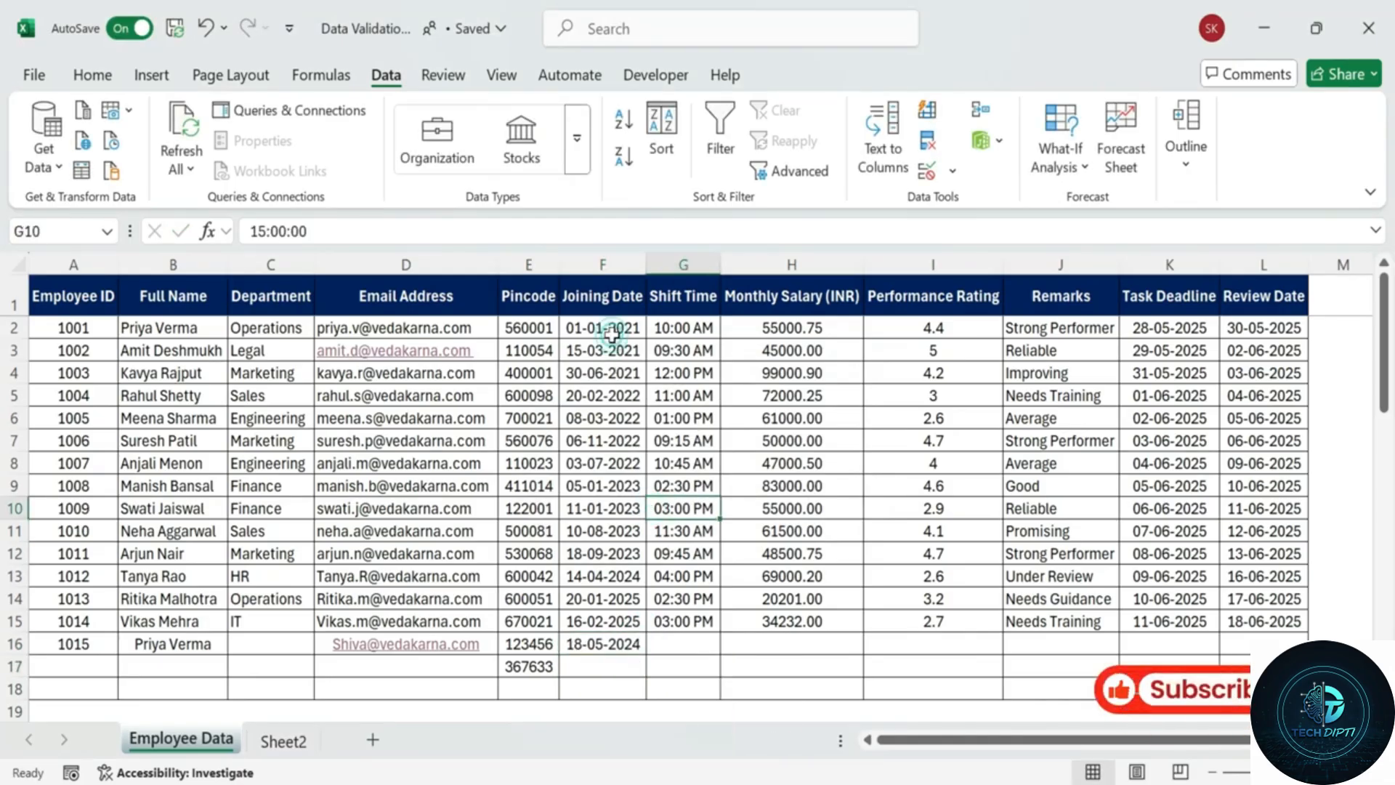
Select Shift Time cells G2:G18 and open Data Validation for them.
{"action": "left_click_drag", "start_coordinate": [612, 334], "coordinate": [596, 504]}
{"action": "left_click", "coordinate": [580, 535]}
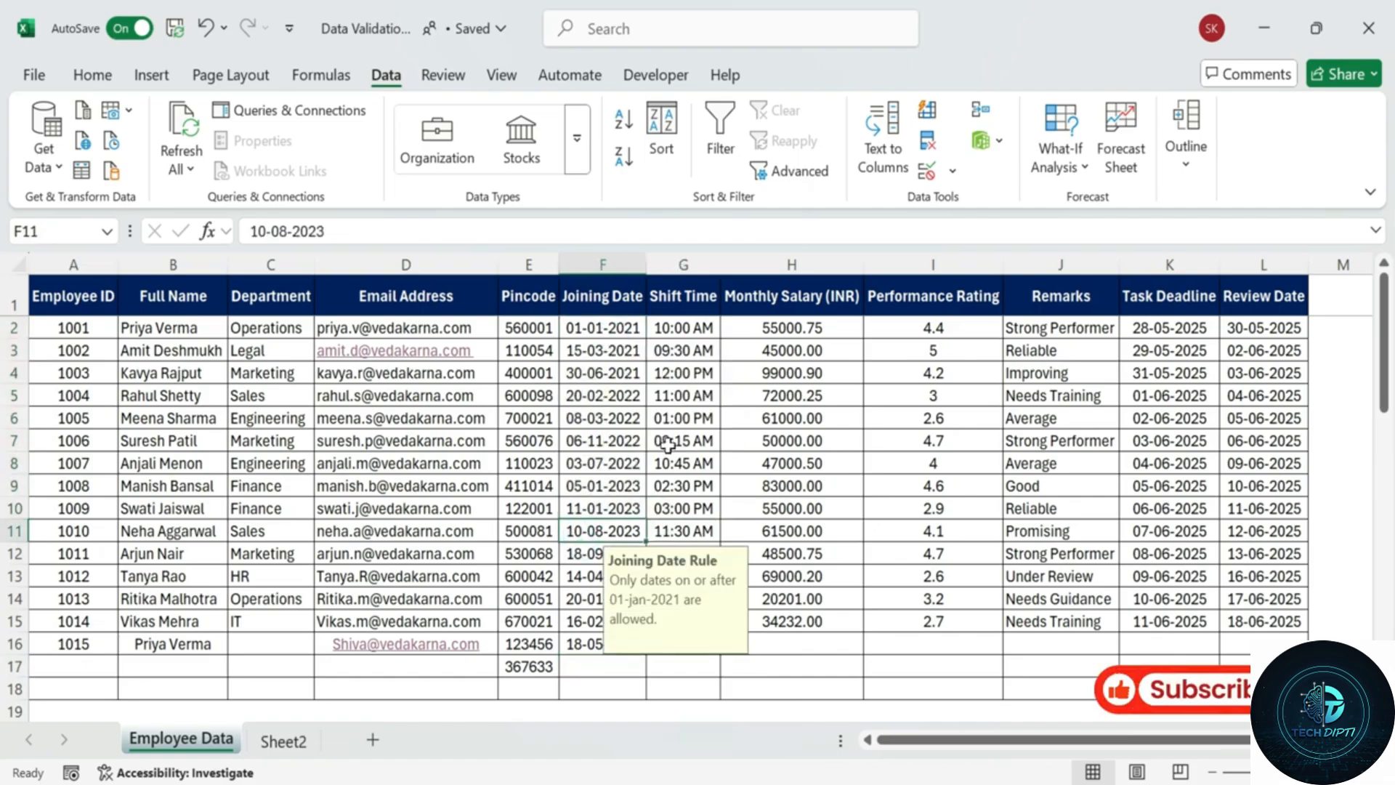
{"action": "left_click", "coordinate": [677, 298]}
{"action": "left_click", "coordinate": [696, 369]}
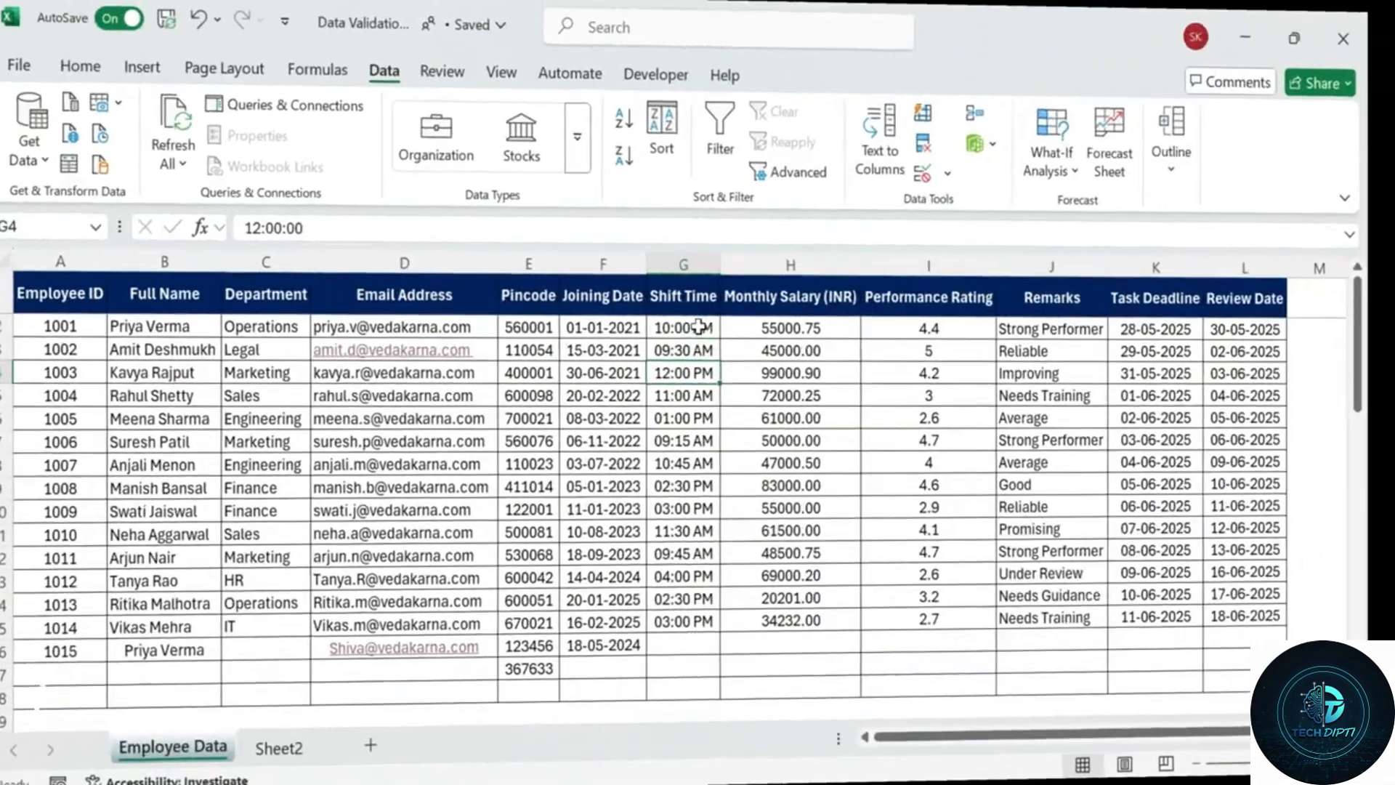
{"action": "left_click_drag", "start_coordinate": [699, 327], "coordinate": [669, 670]}
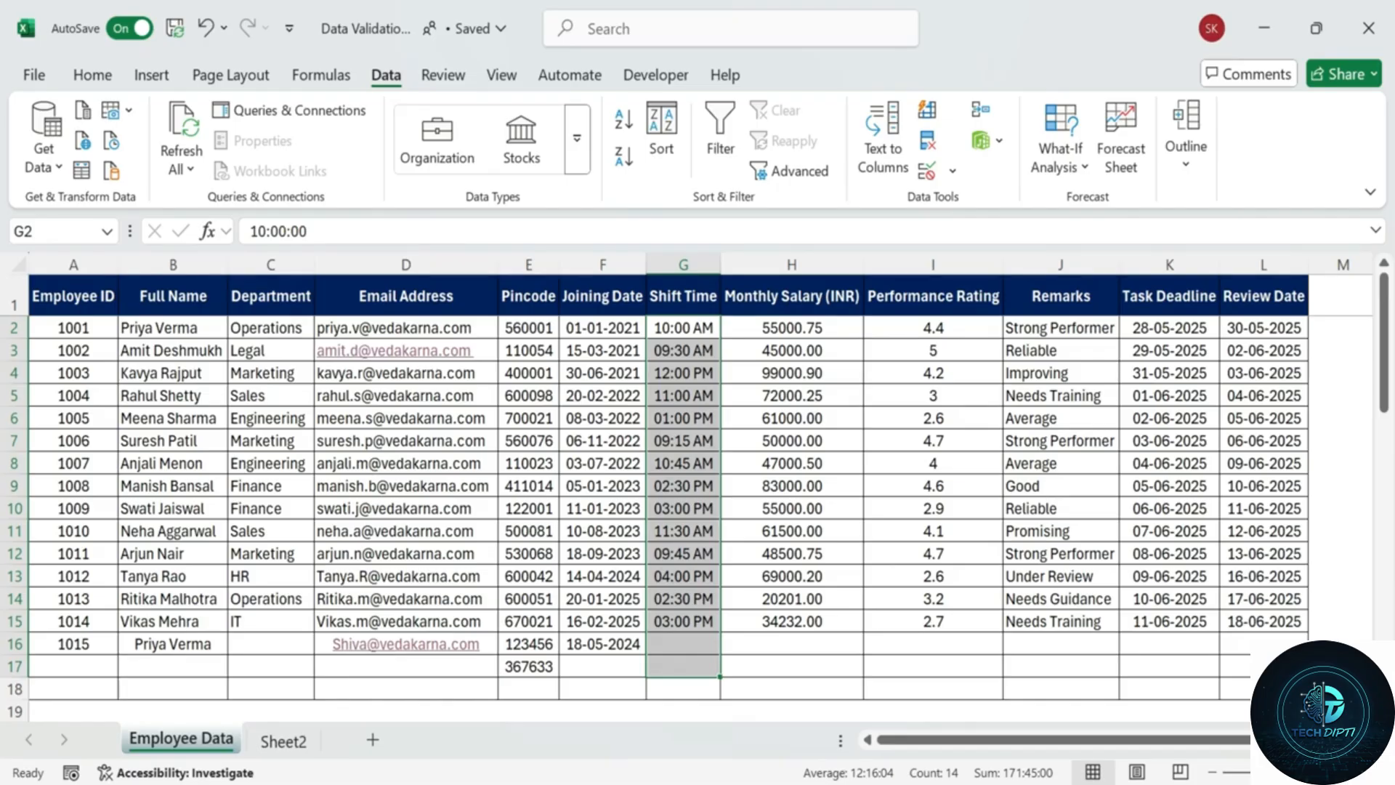
{"action": "left_click", "coordinate": [806, 417]}
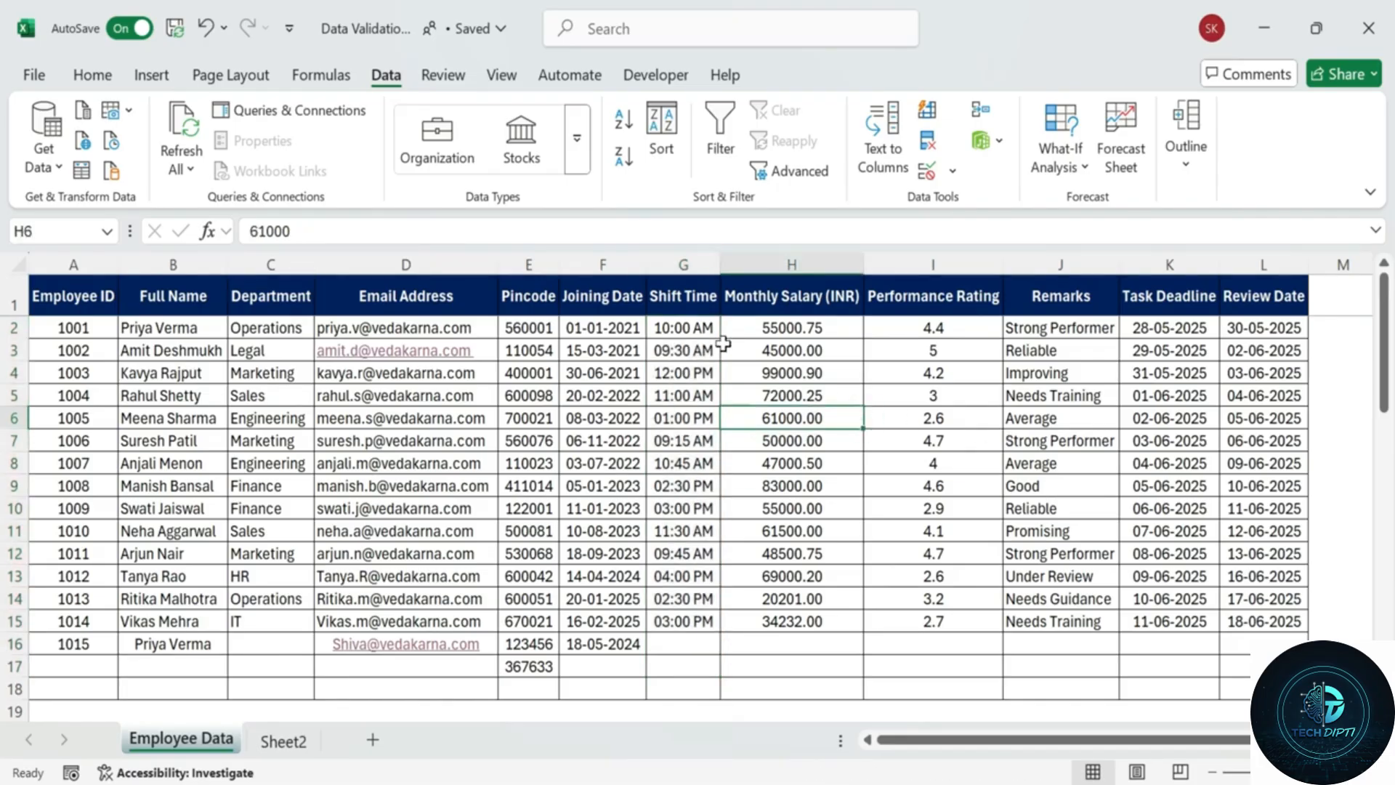
{"action": "left_click", "coordinate": [696, 327]}
{"action": "left_click_drag", "start_coordinate": [698, 347], "coordinate": [664, 696]}
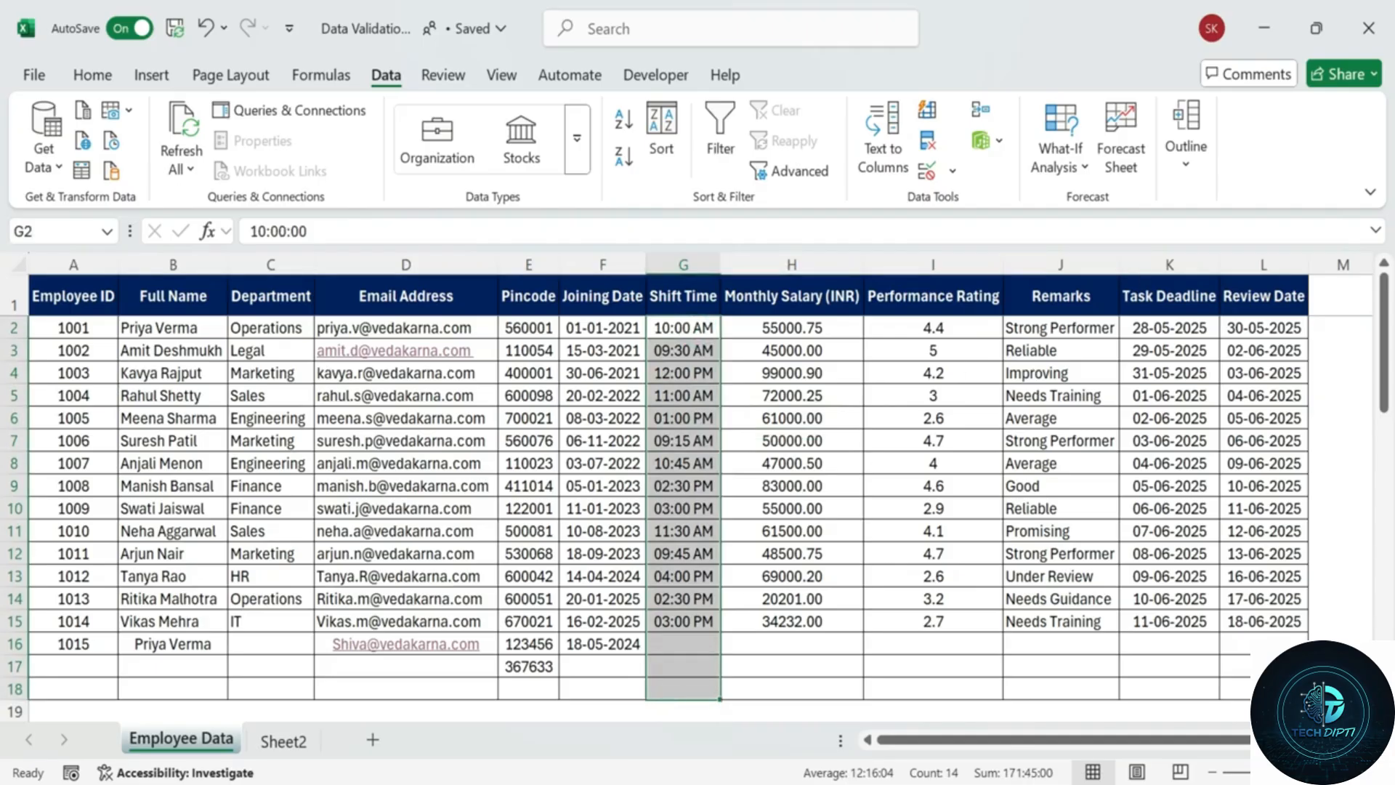
{"action": "left_click", "coordinate": [928, 174]}
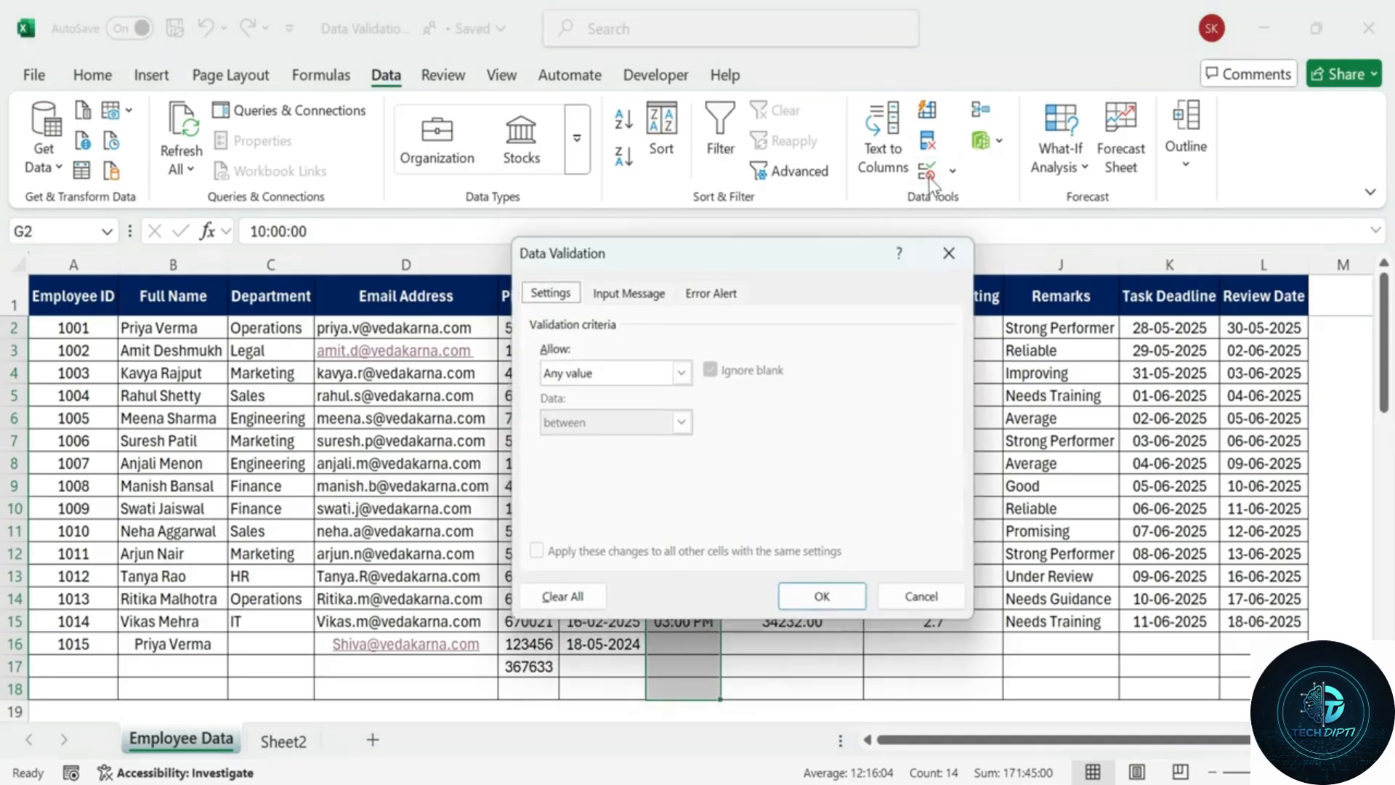
Allow only Time values between 6:00 AM and 9:00 PM.
{"action": "left_click", "coordinate": [682, 372]}
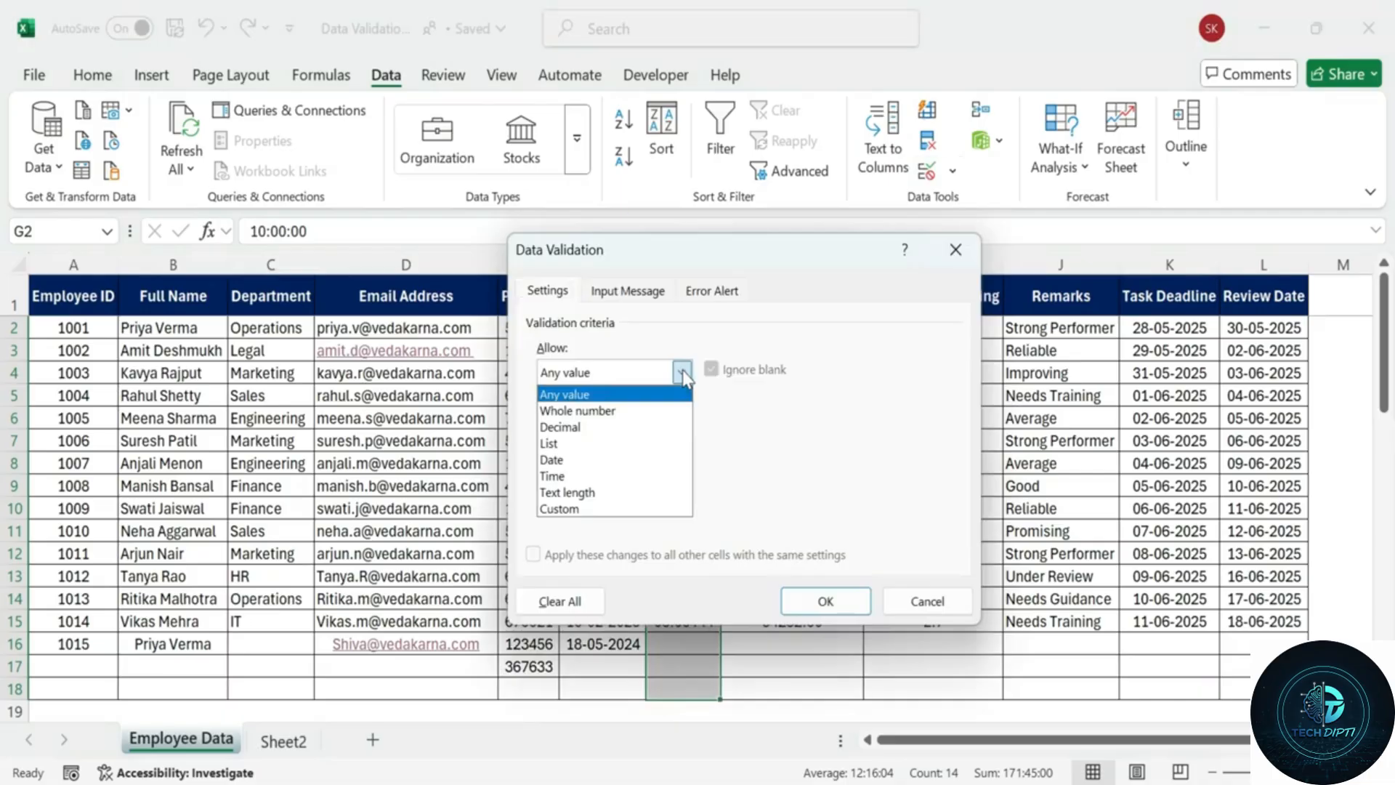
{"action": "left_click", "coordinate": [617, 476]}
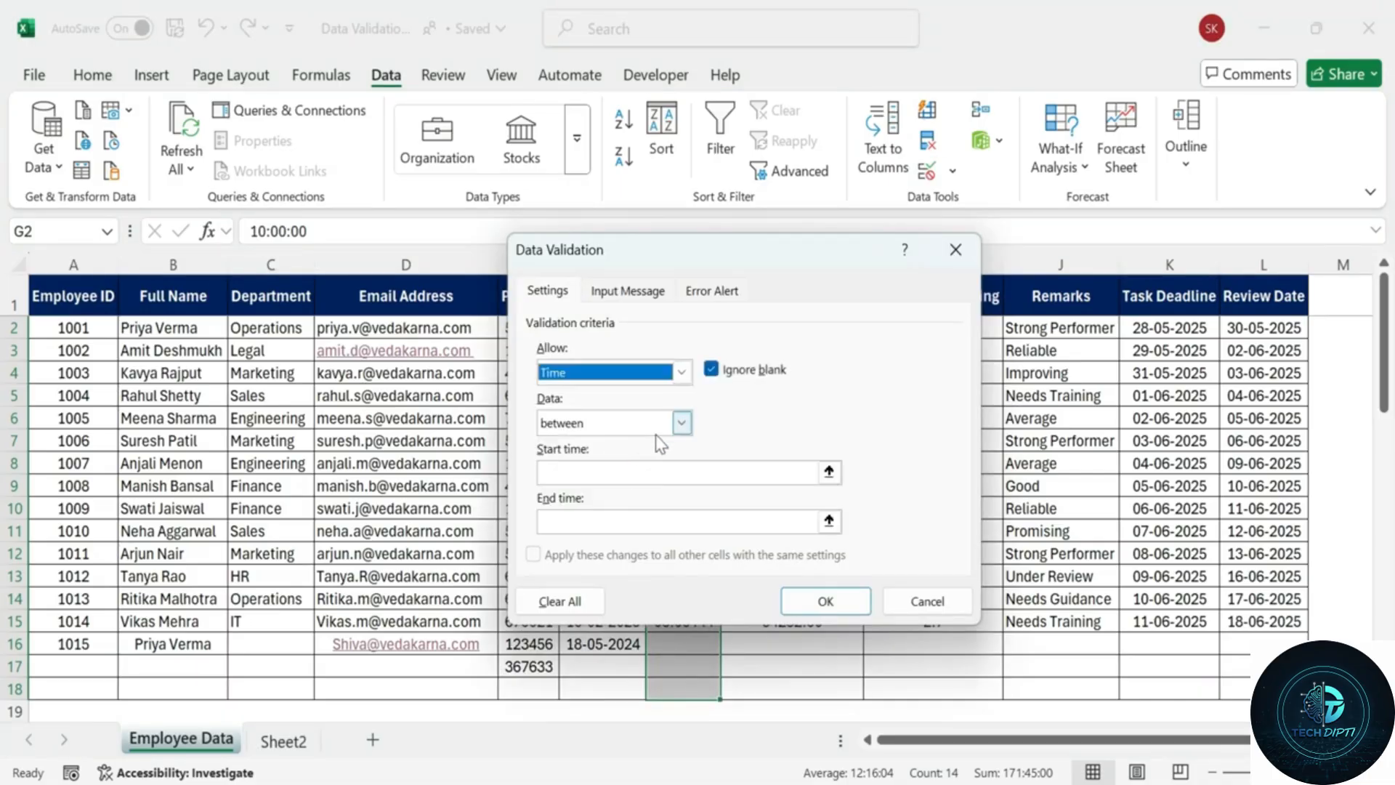
{"action": "left_click", "coordinate": [654, 472]}
{"action": "type", "text": "6"}
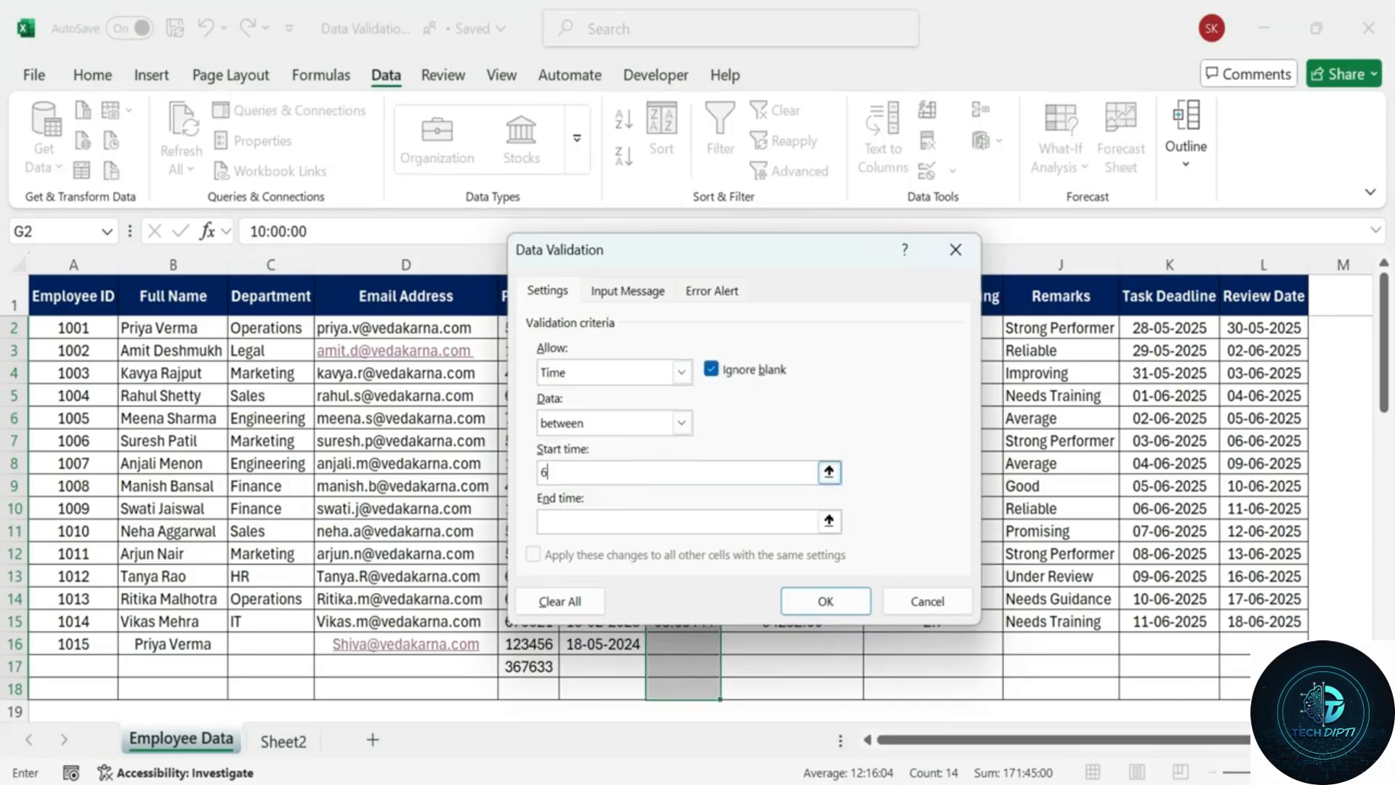
{"action": "type", "text": ":00 Am"}
{"action": "key", "text": "BackSpace"}
{"action": "type", "text": "M"}
{"action": "key", "text": "Tab"}
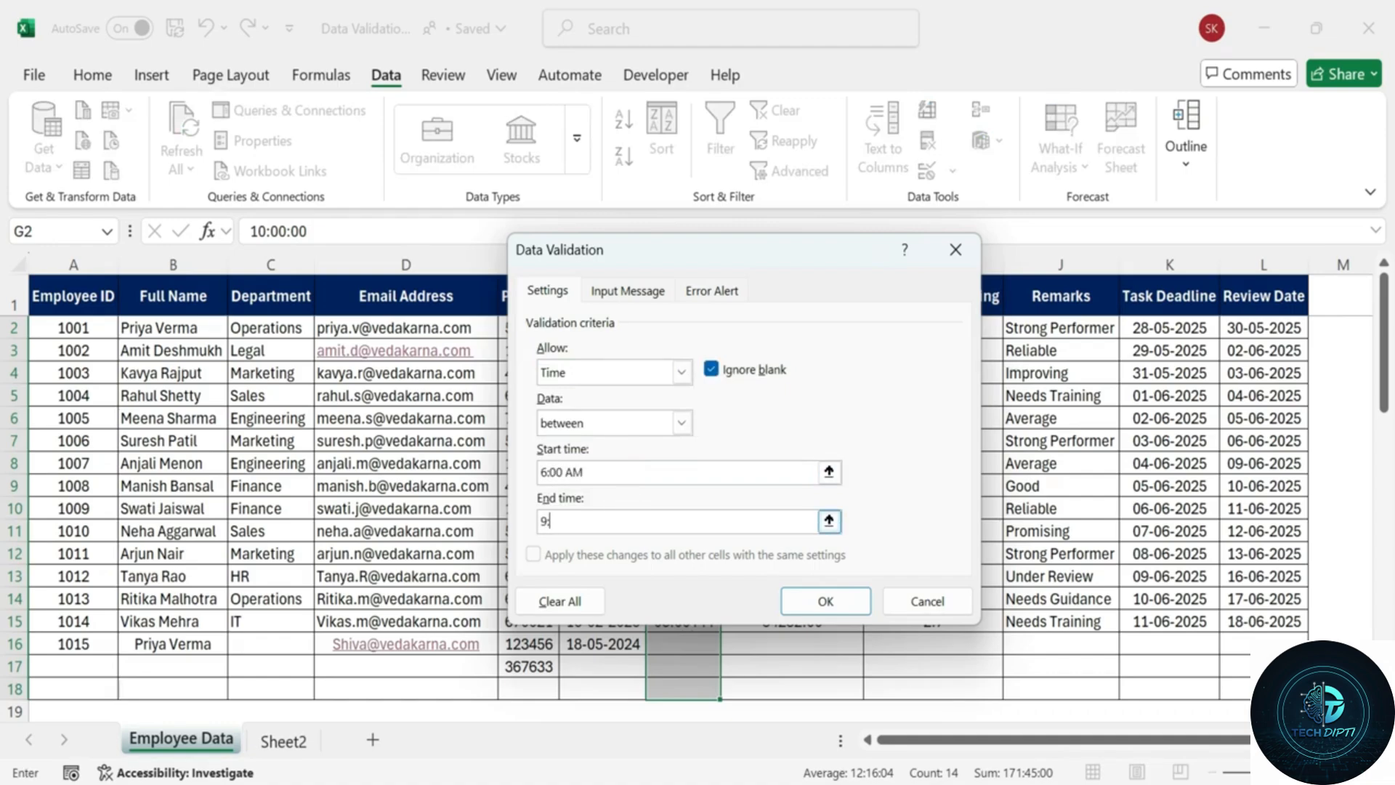
{"action": "type", "text": "9:))"}
{"action": "key", "text": "BackSpace"}
{"action": "key", "text": "BackSpace"}
{"action": "type", "text": "00 PM"}
Apply the time rule, see 5:30 AM rejected, and enter 8:45 AM in G16.
{"action": "left_click", "coordinate": [836, 605]}
{"action": "type", "text": "5"}
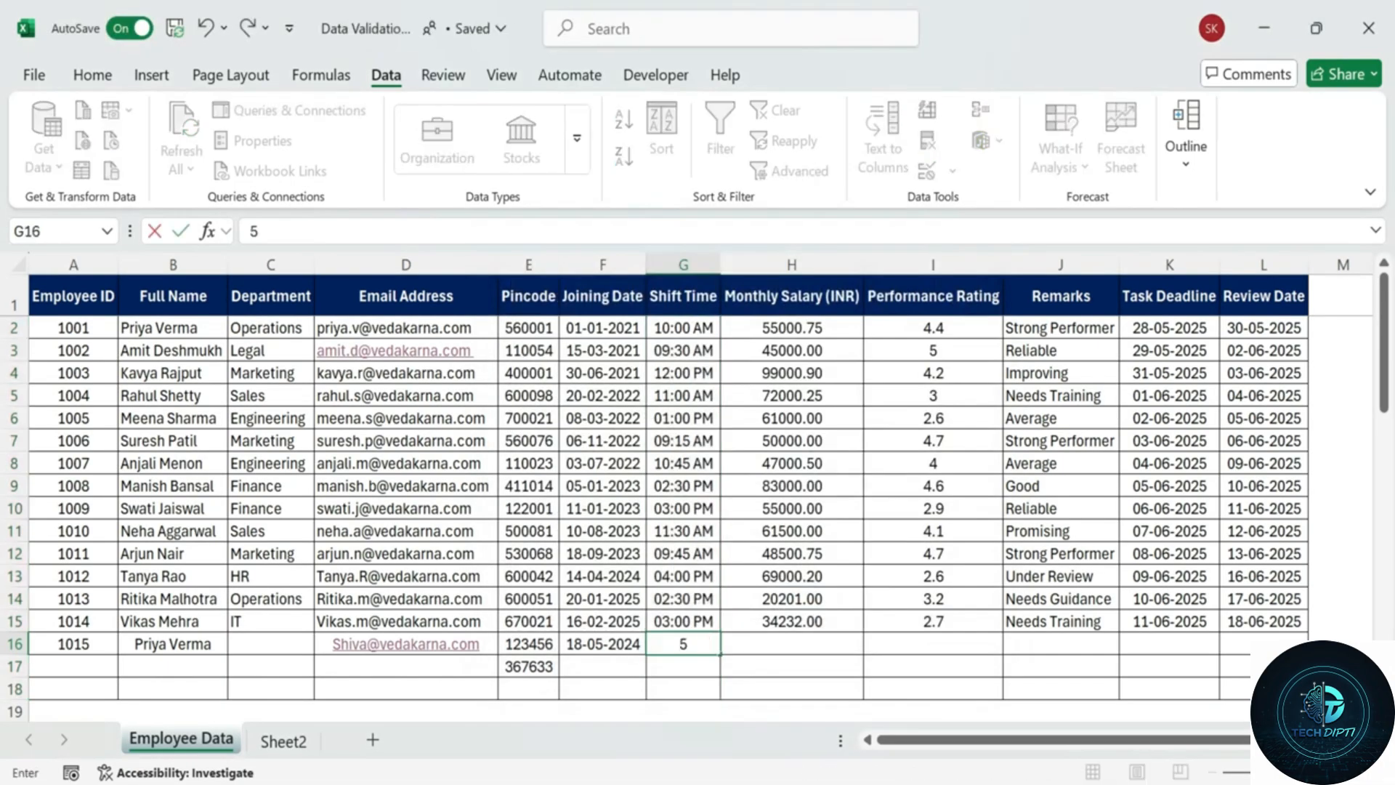
{"action": "type", "text": ":30 AM"}
{"action": "key", "text": "Return"}
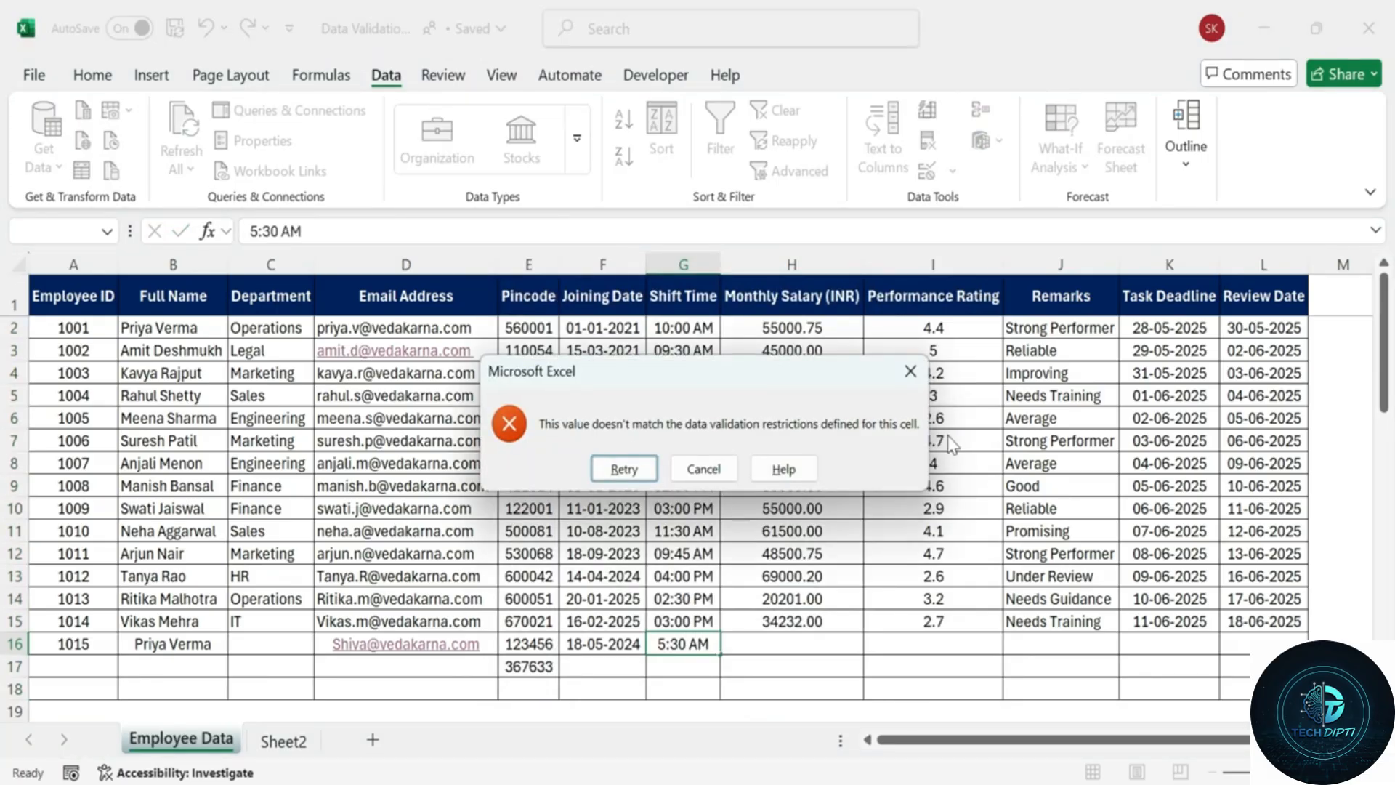
{"action": "left_click", "coordinate": [694, 468]}
{"action": "type", "text": "8:"}
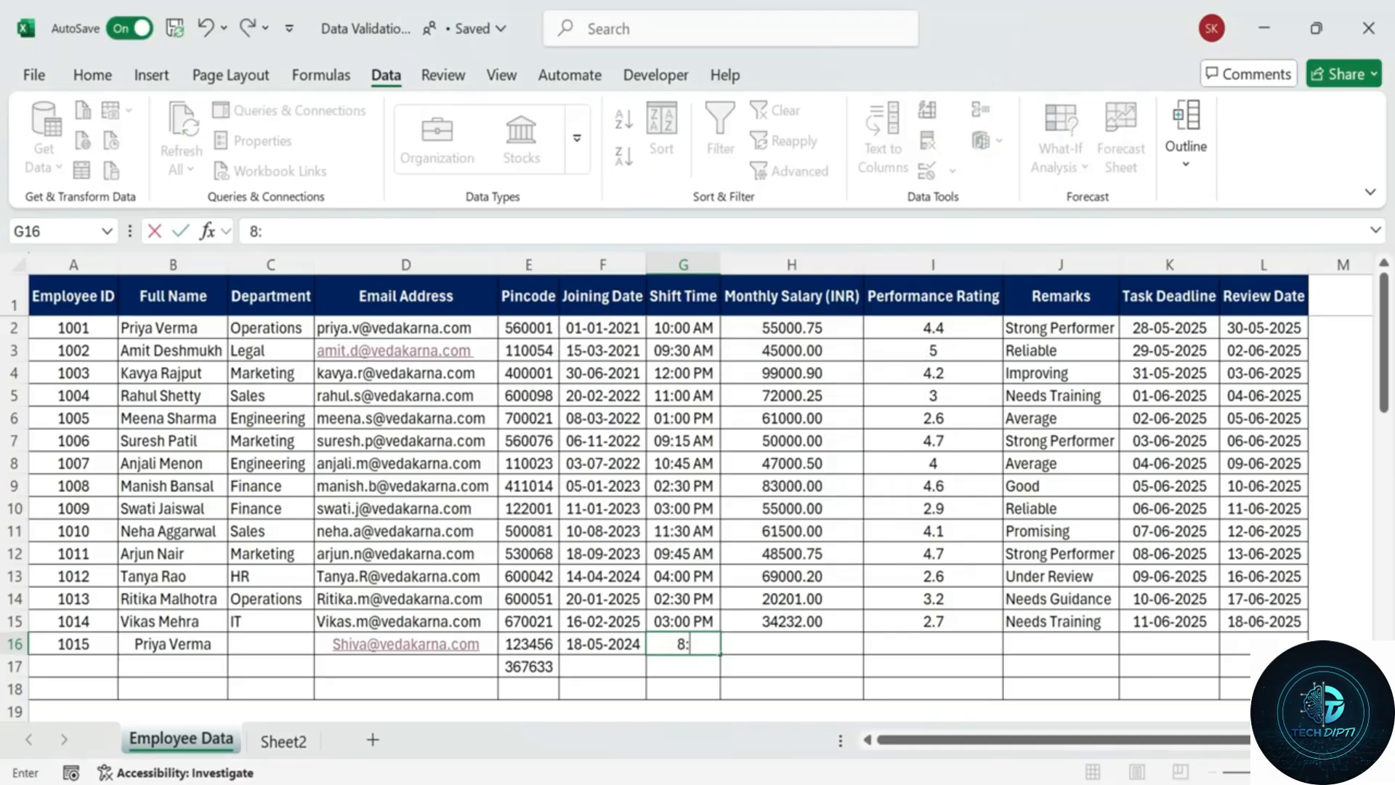
{"action": "type", "text": "45 AM"}
{"action": "key", "text": "Return"}
Select Shift Time cells G2 through G17.
{"action": "left_click", "coordinate": [679, 641]}
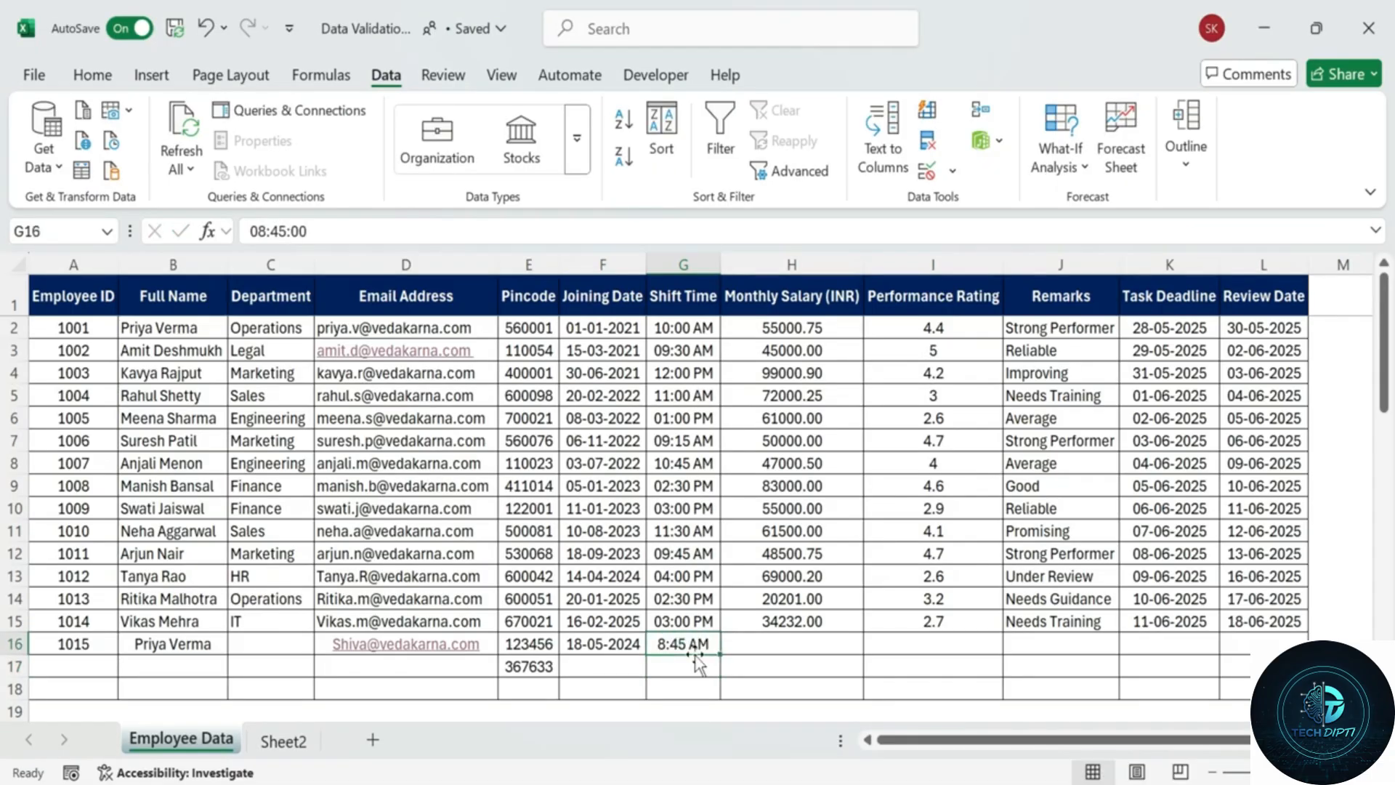
{"action": "left_click", "coordinate": [687, 425]}
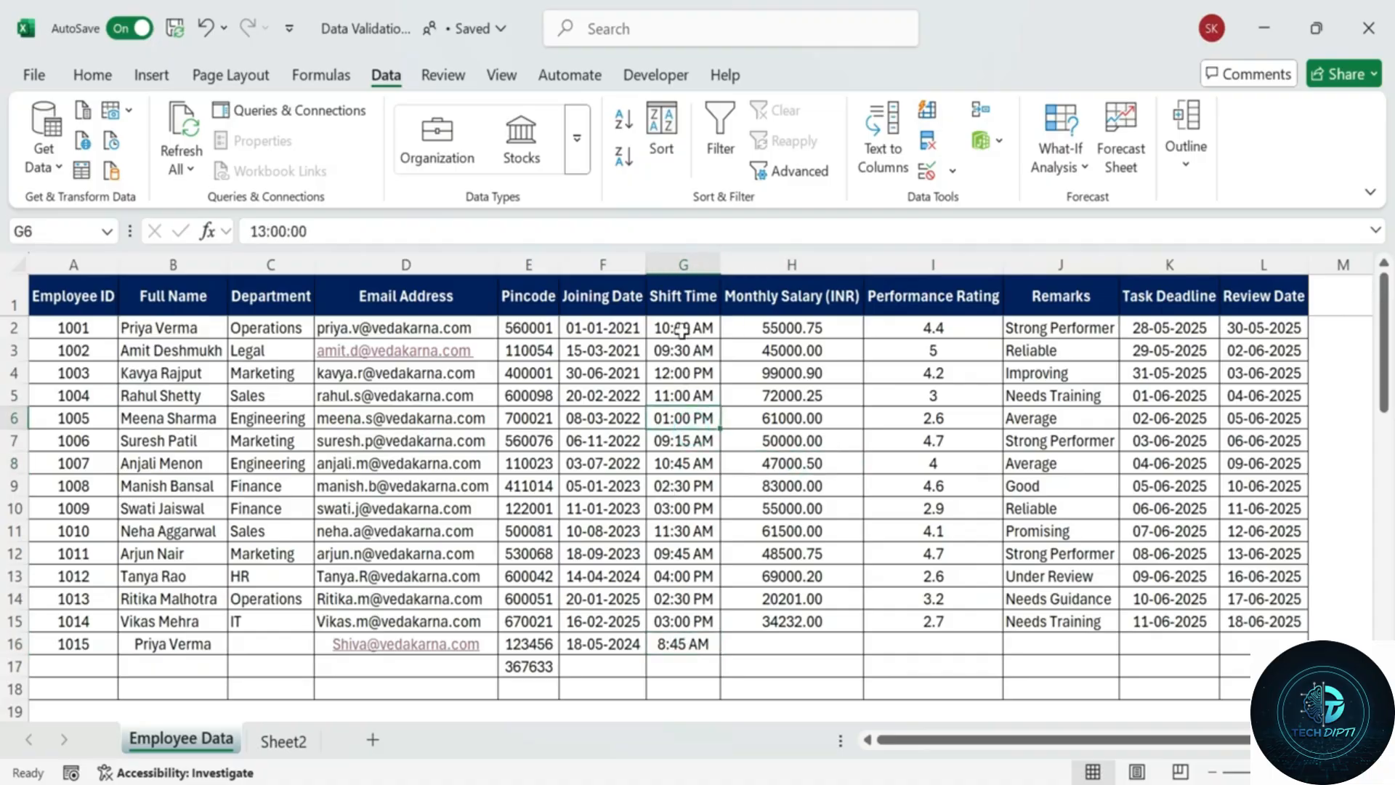
{"action": "left_click_drag", "start_coordinate": [683, 329], "coordinate": [694, 690]}
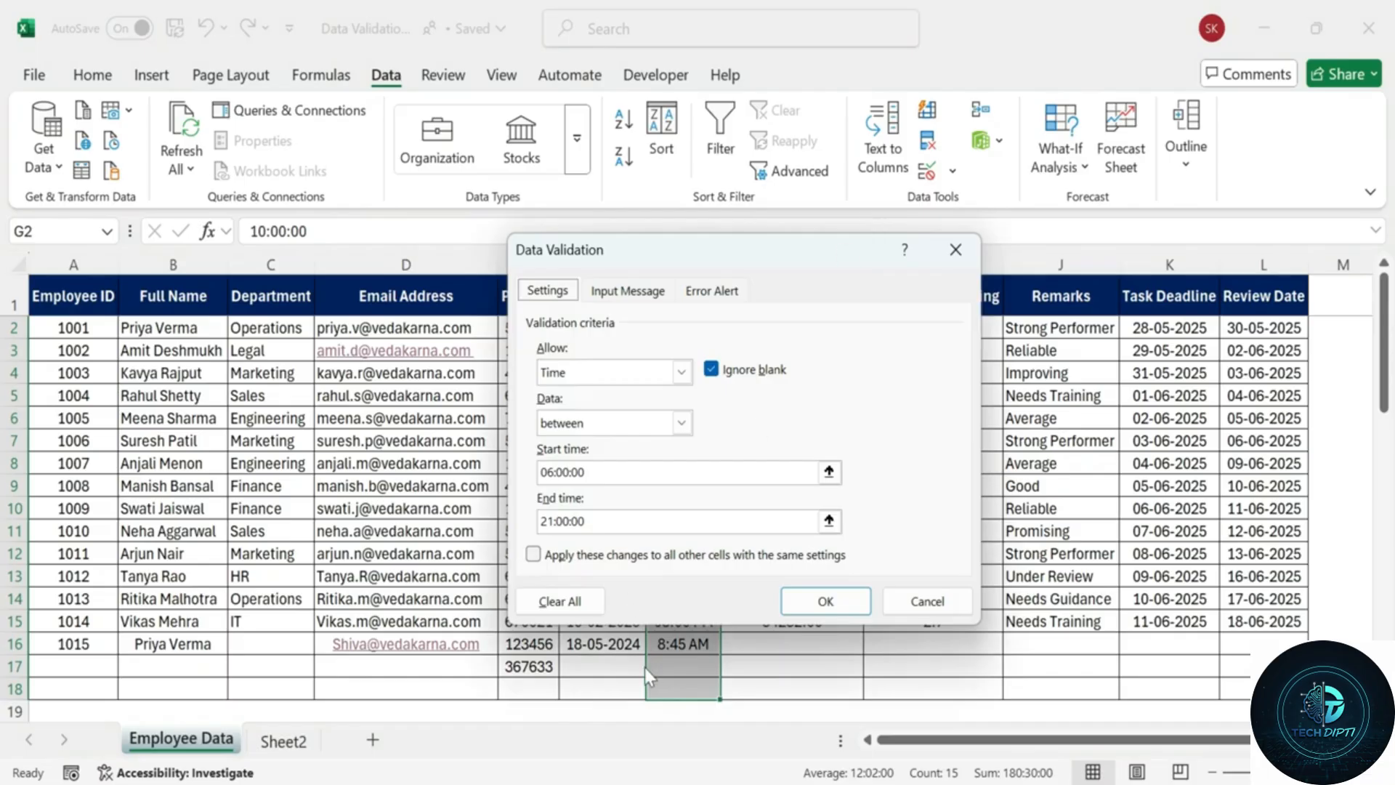
Clear All on the time rule, confirm, and reselect Shift Time cells G2:G18.
{"action": "left_click", "coordinate": [559, 603]}
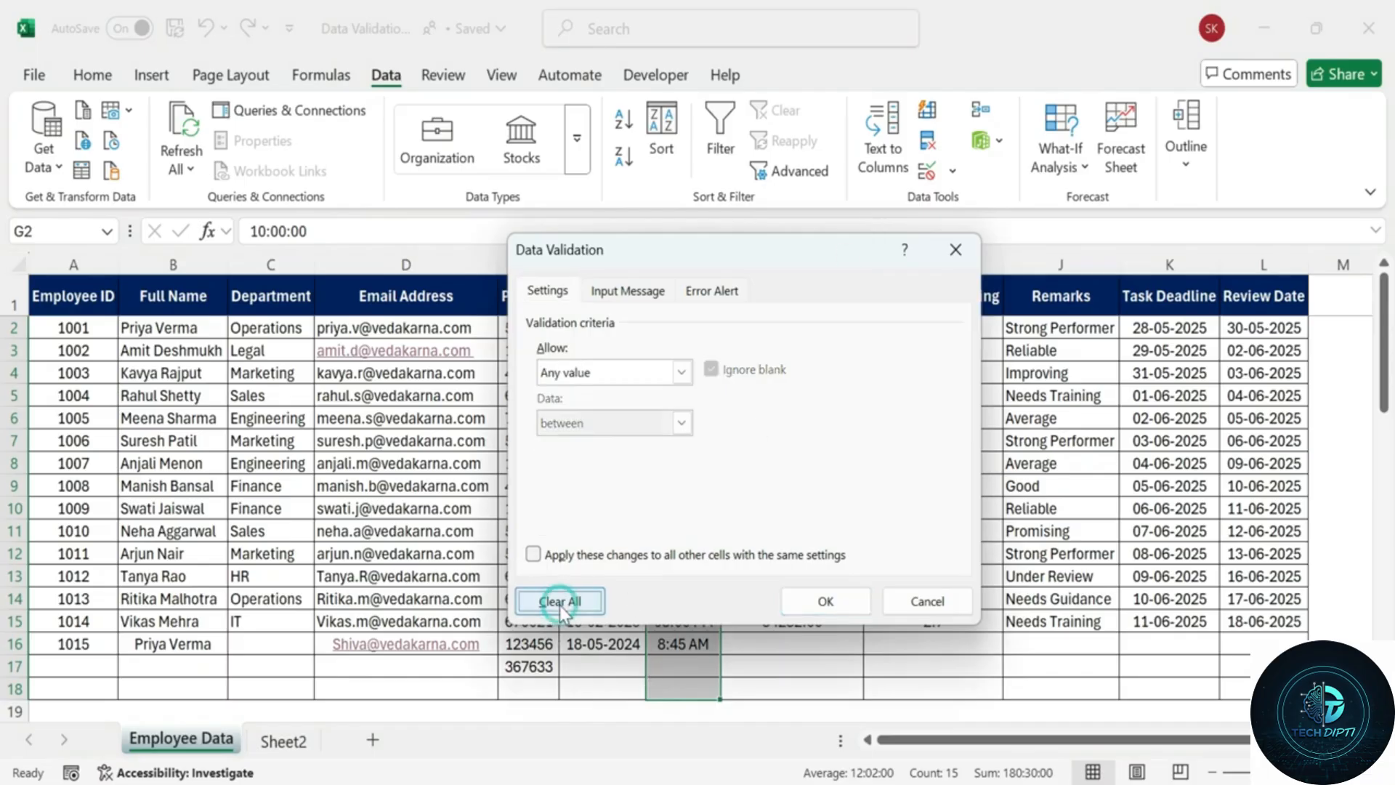
{"action": "left_click", "coordinate": [817, 608]}
{"action": "left_click", "coordinate": [769, 440]}
{"action": "left_click_drag", "start_coordinate": [696, 327], "coordinate": [673, 682]}
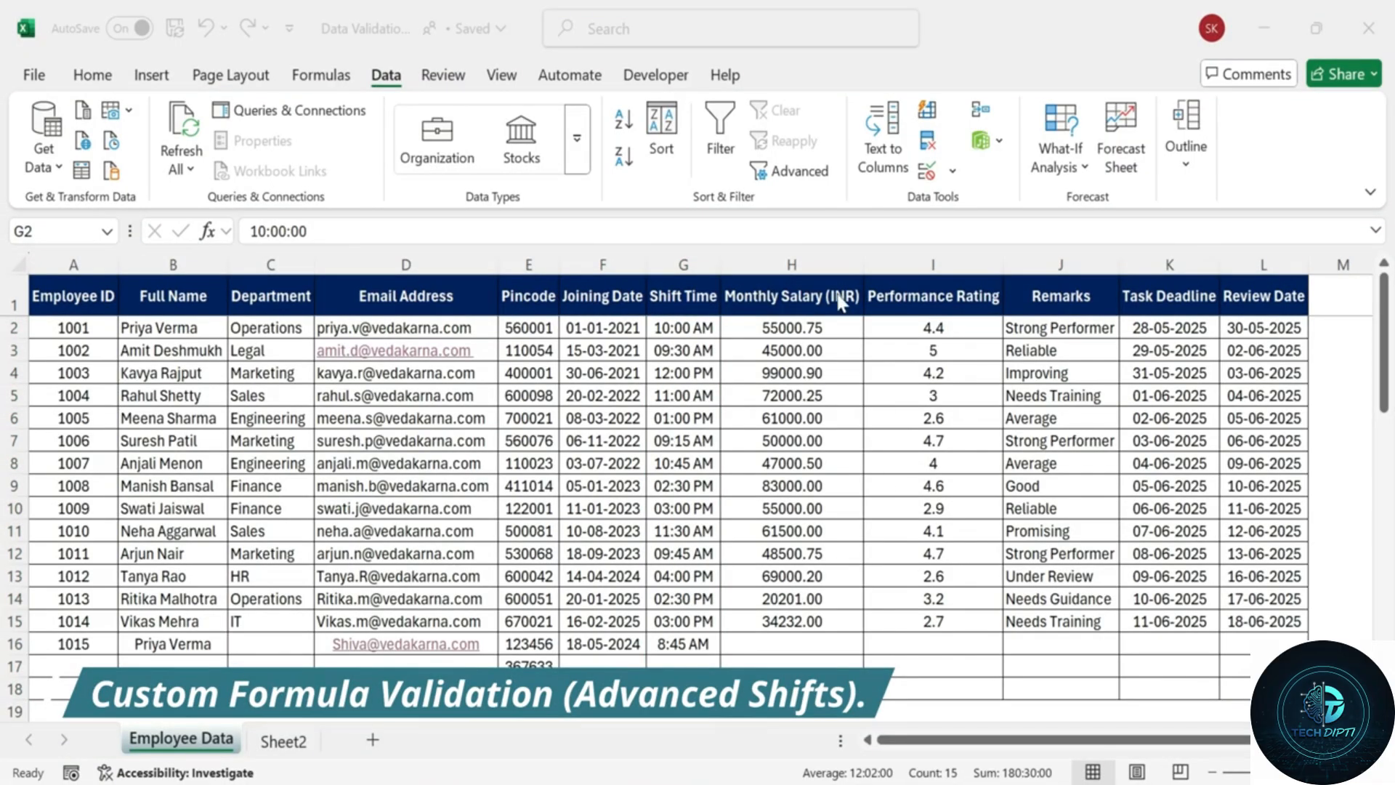
{"action": "left_click", "coordinate": [700, 327]}
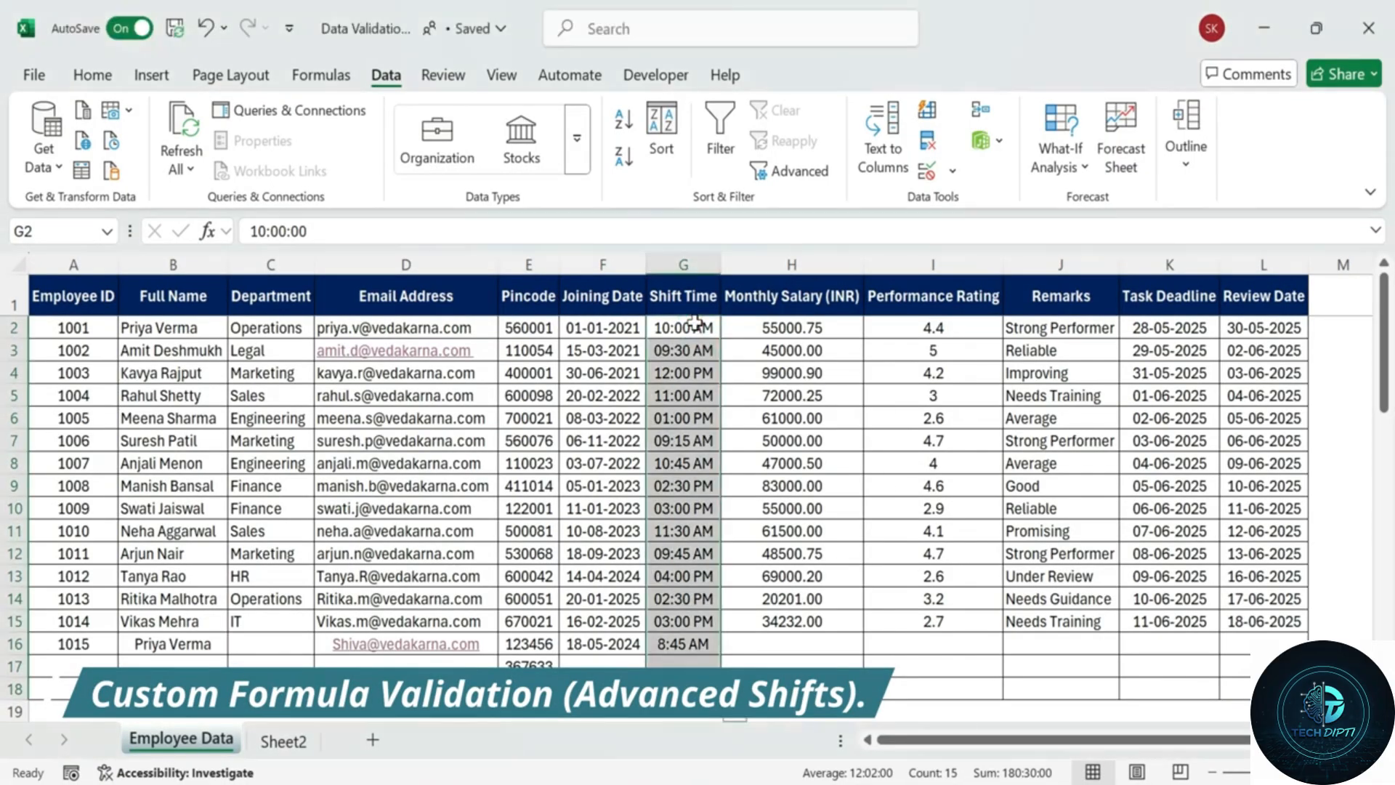
{"action": "left_click", "coordinate": [789, 374]}
{"action": "left_click_drag", "start_coordinate": [708, 323], "coordinate": [683, 690]}
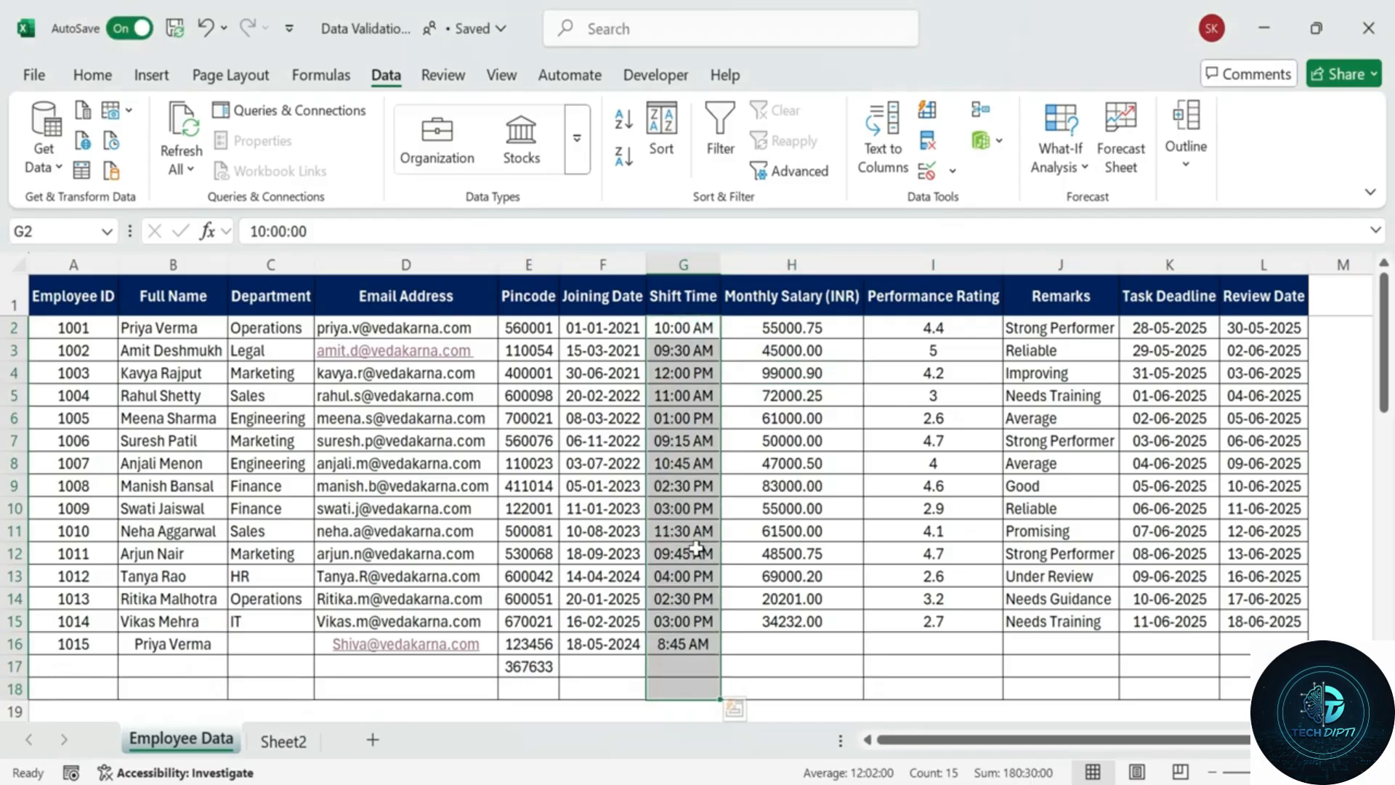
Set a Custom rule with the pasted OR(AND(...TIME...)) formula allowing 6:00–12:00 or 13:00–21:00.
{"action": "left_click", "coordinate": [927, 174]}
{"action": "left_click", "coordinate": [681, 372]}
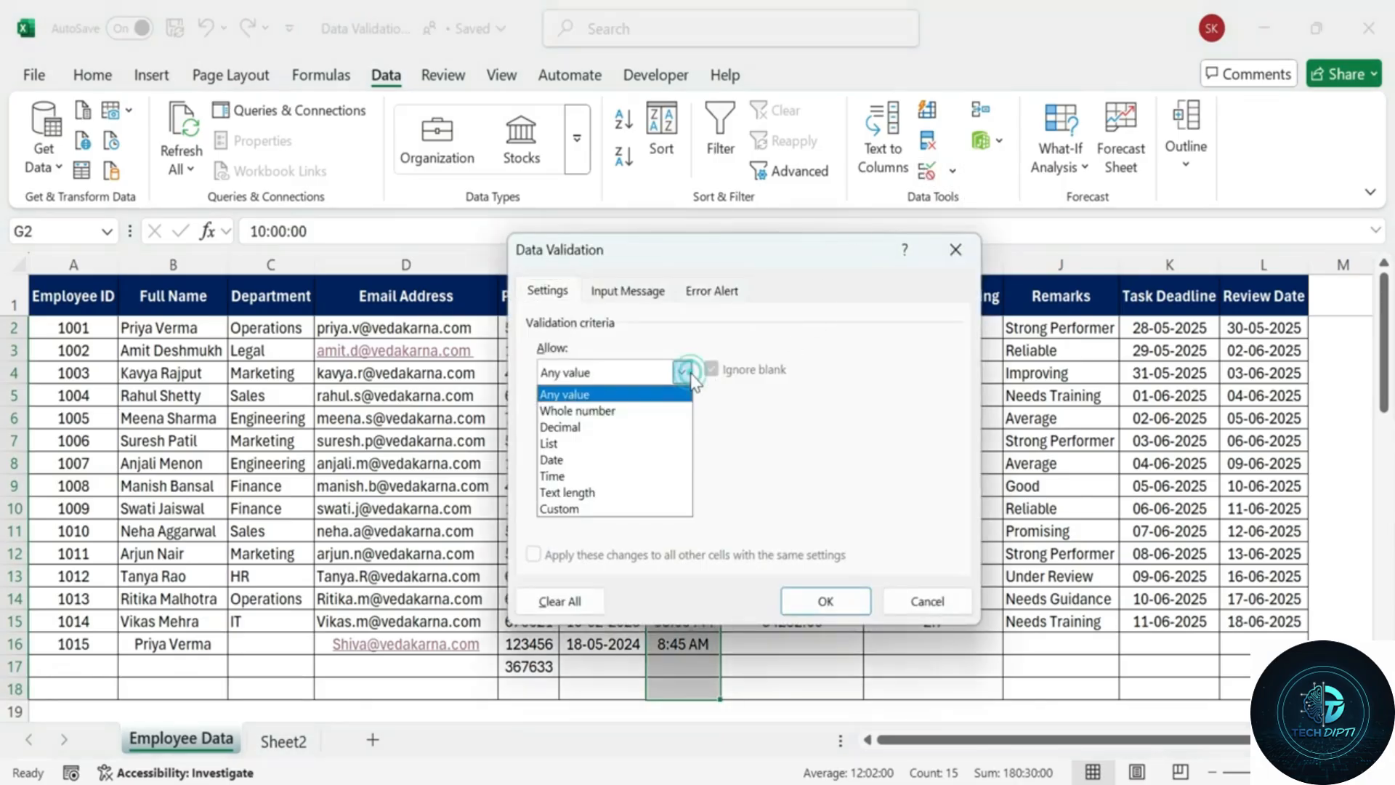
{"action": "left_click", "coordinate": [620, 510]}
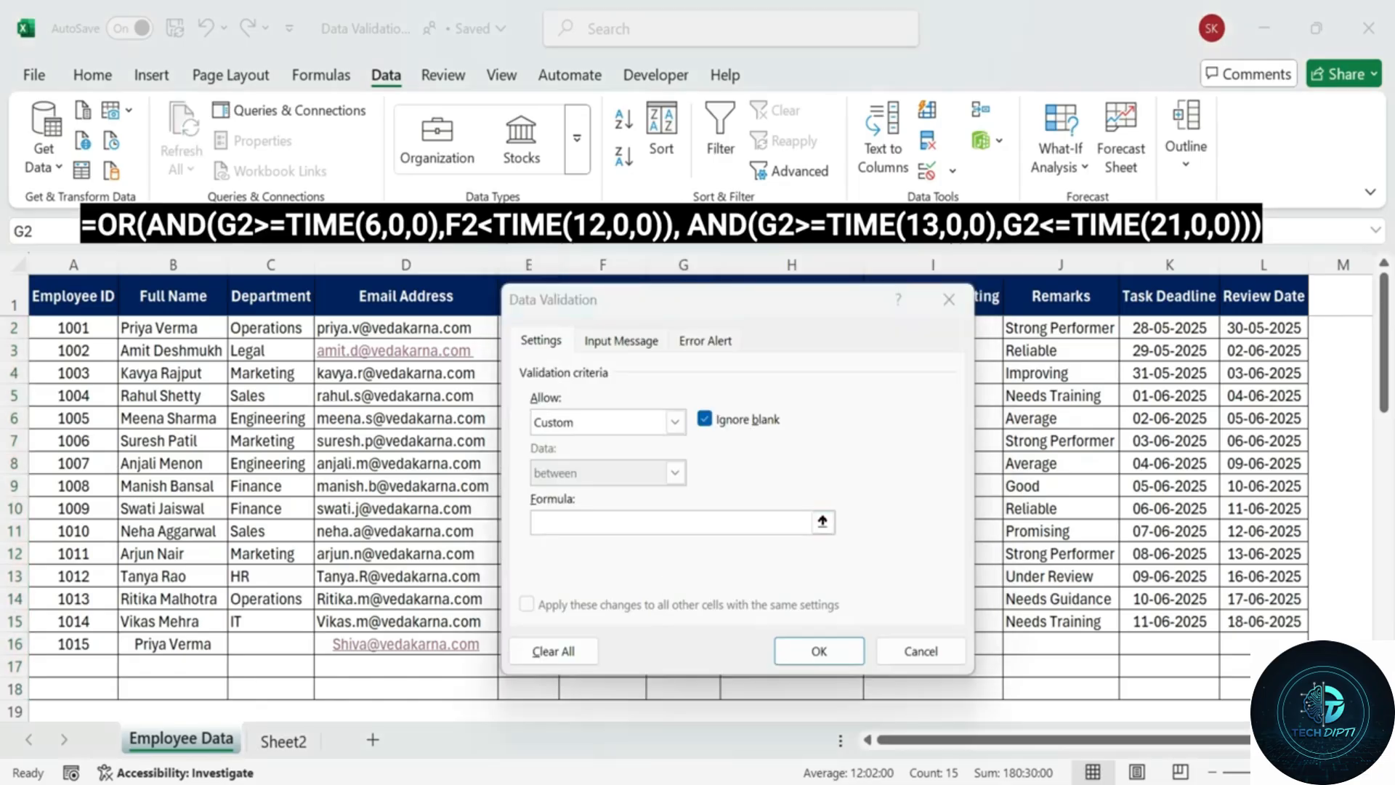
{"action": "left_click", "coordinate": [654, 521]}
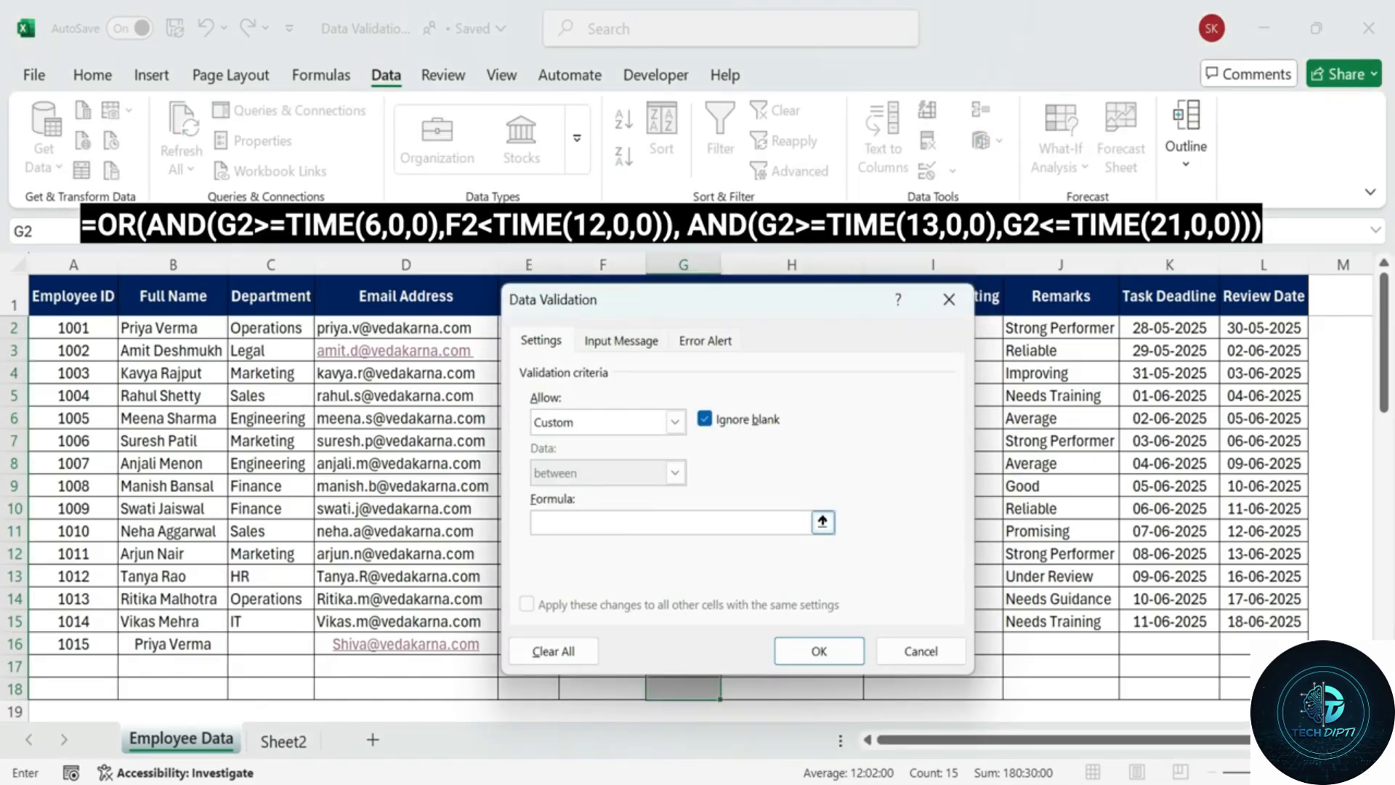
{"action": "key", "text": "ctrl+v"}
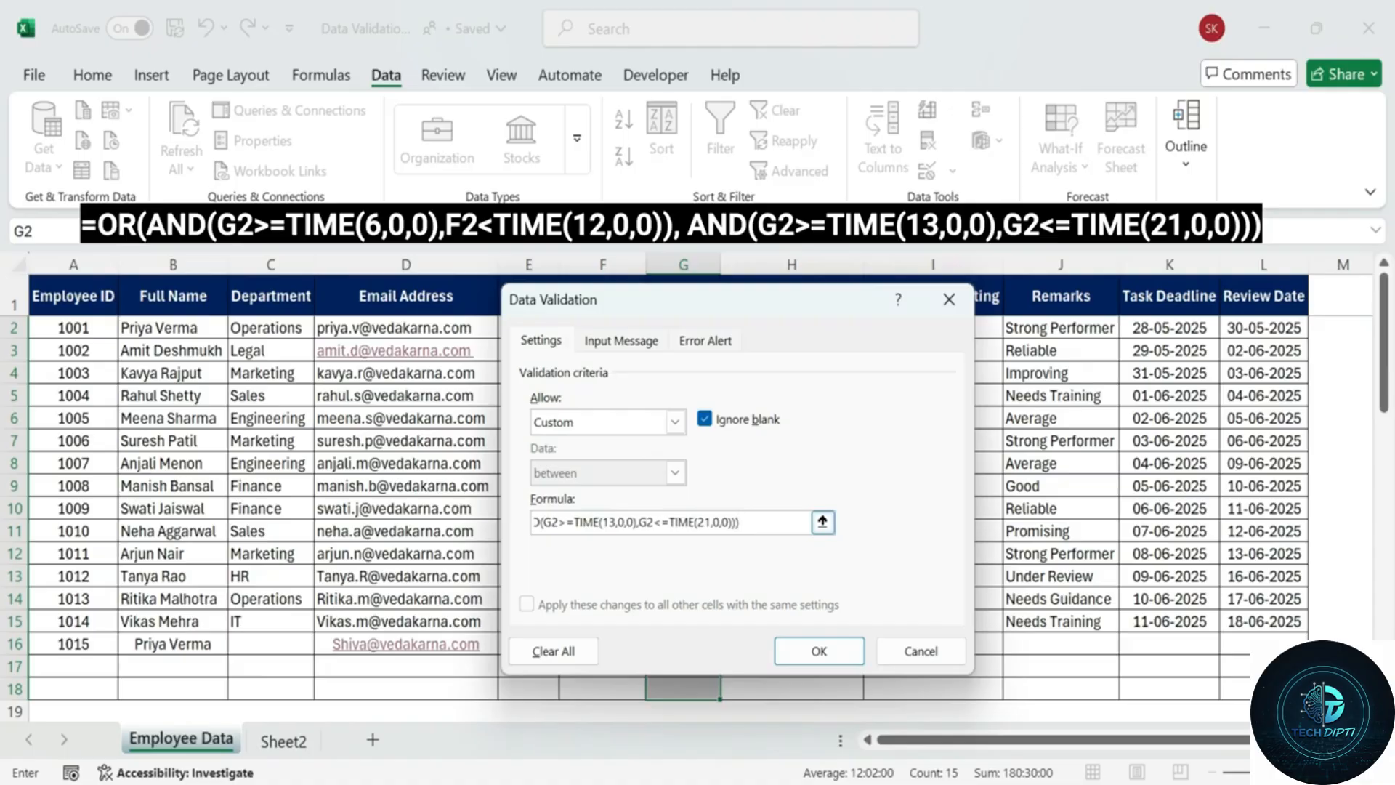
{"action": "left_click_drag", "start_coordinate": [776, 520], "coordinate": [465, 521]}
{"action": "left_click_drag", "start_coordinate": [597, 521], "coordinate": [808, 521]}
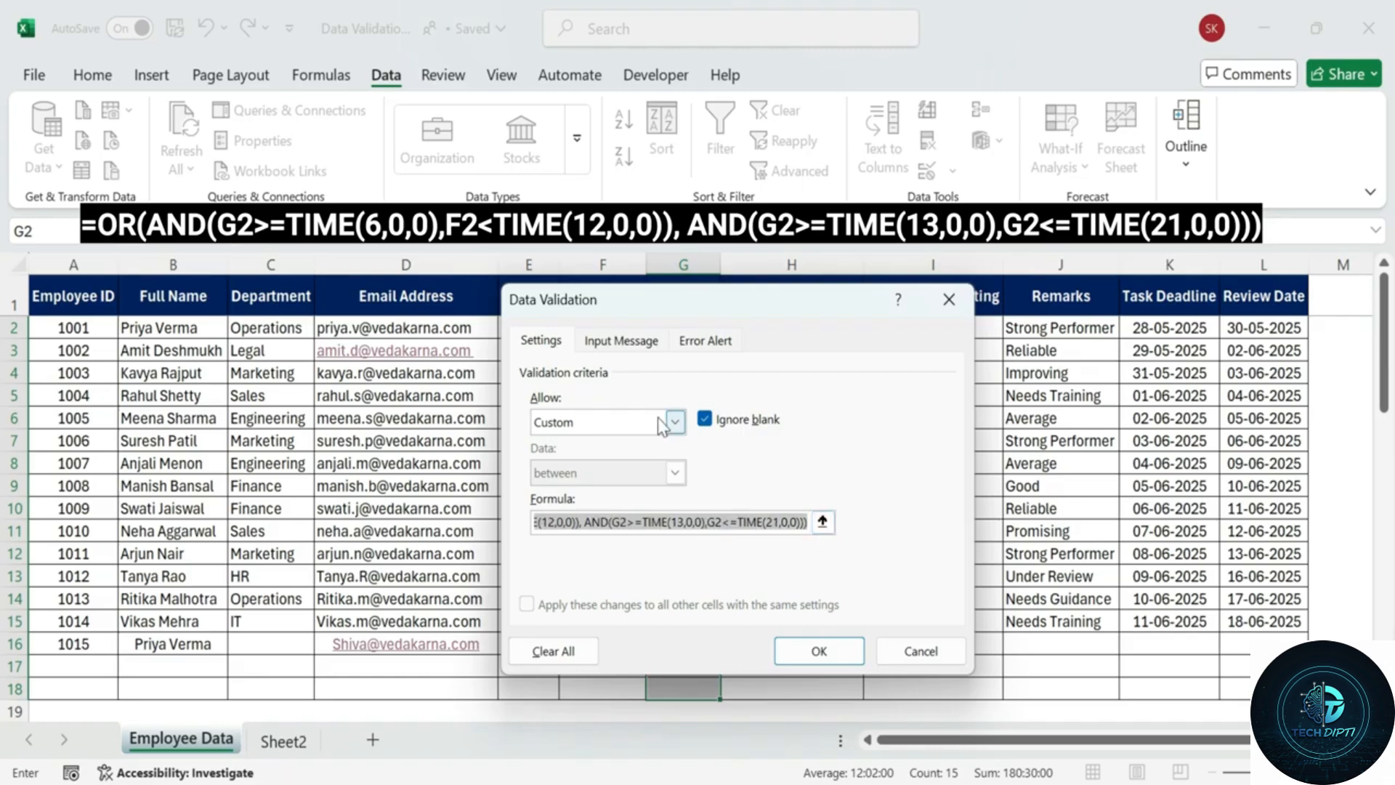
{"action": "left_click", "coordinate": [621, 340]}
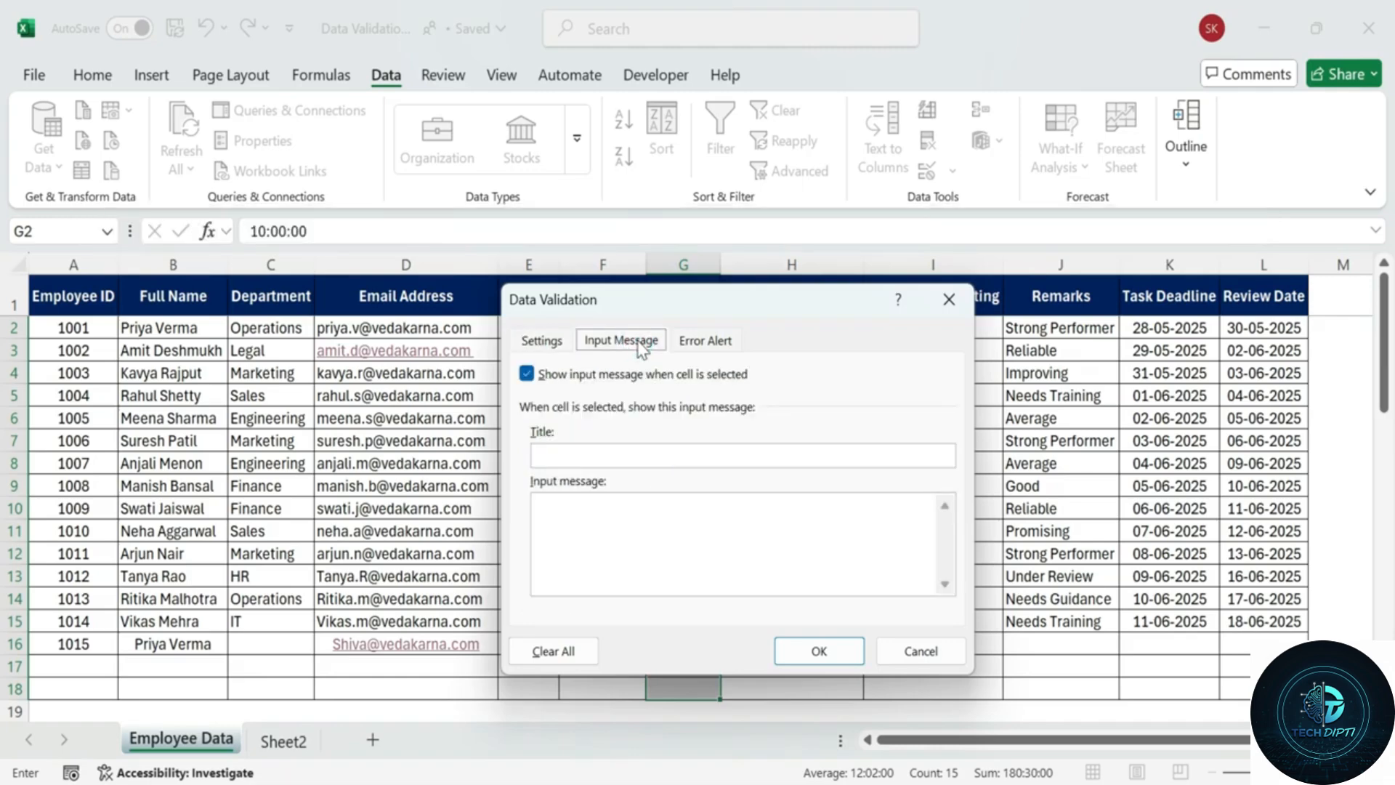
Add input message 'Shift Time Rule': 'Allowed Shift timings 6 AM-12Pm or 1PM-9PM'.
{"action": "left_click", "coordinate": [613, 455]}
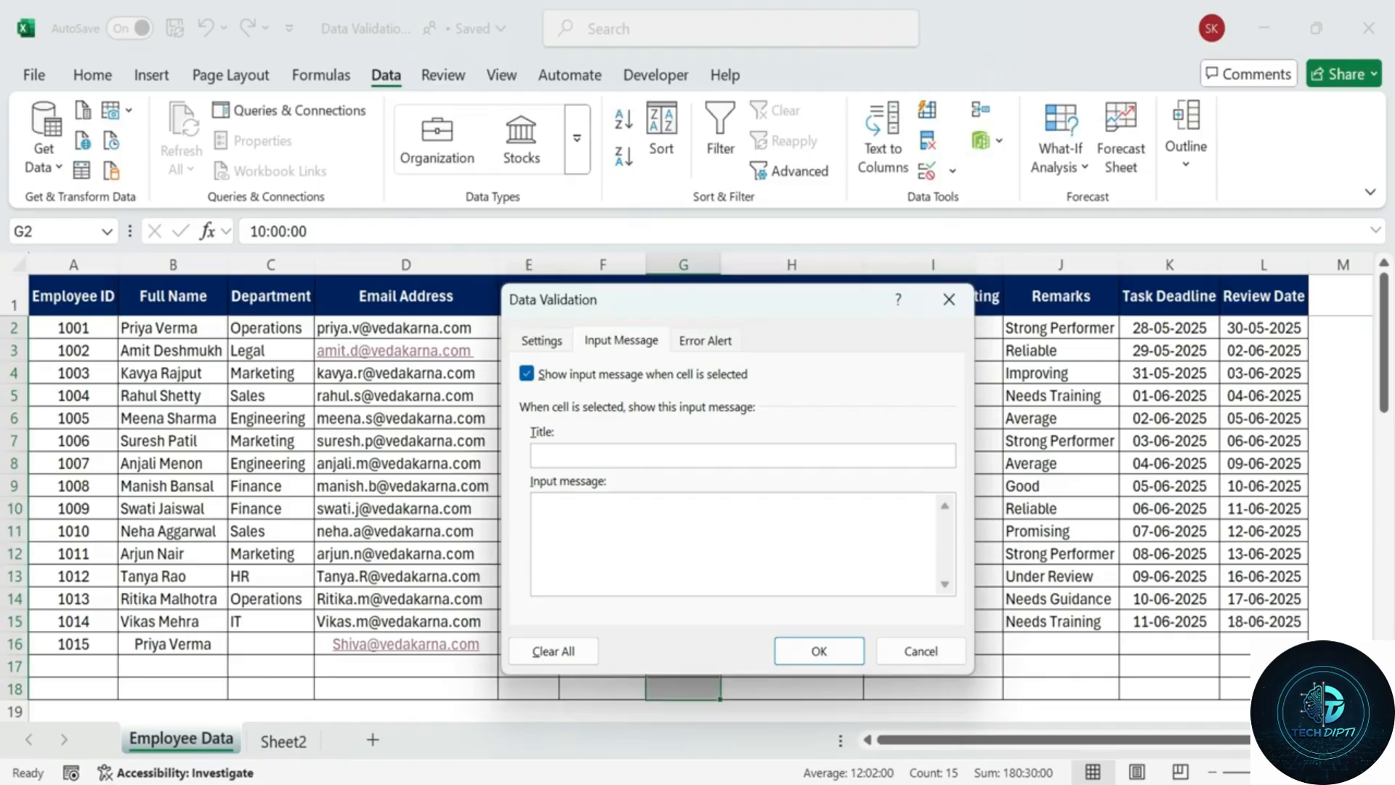
{"action": "type", "text": "Shift Time Rule"}
{"action": "key", "text": "Tab"}
{"action": "type", "text": "Allowed Shift t"}
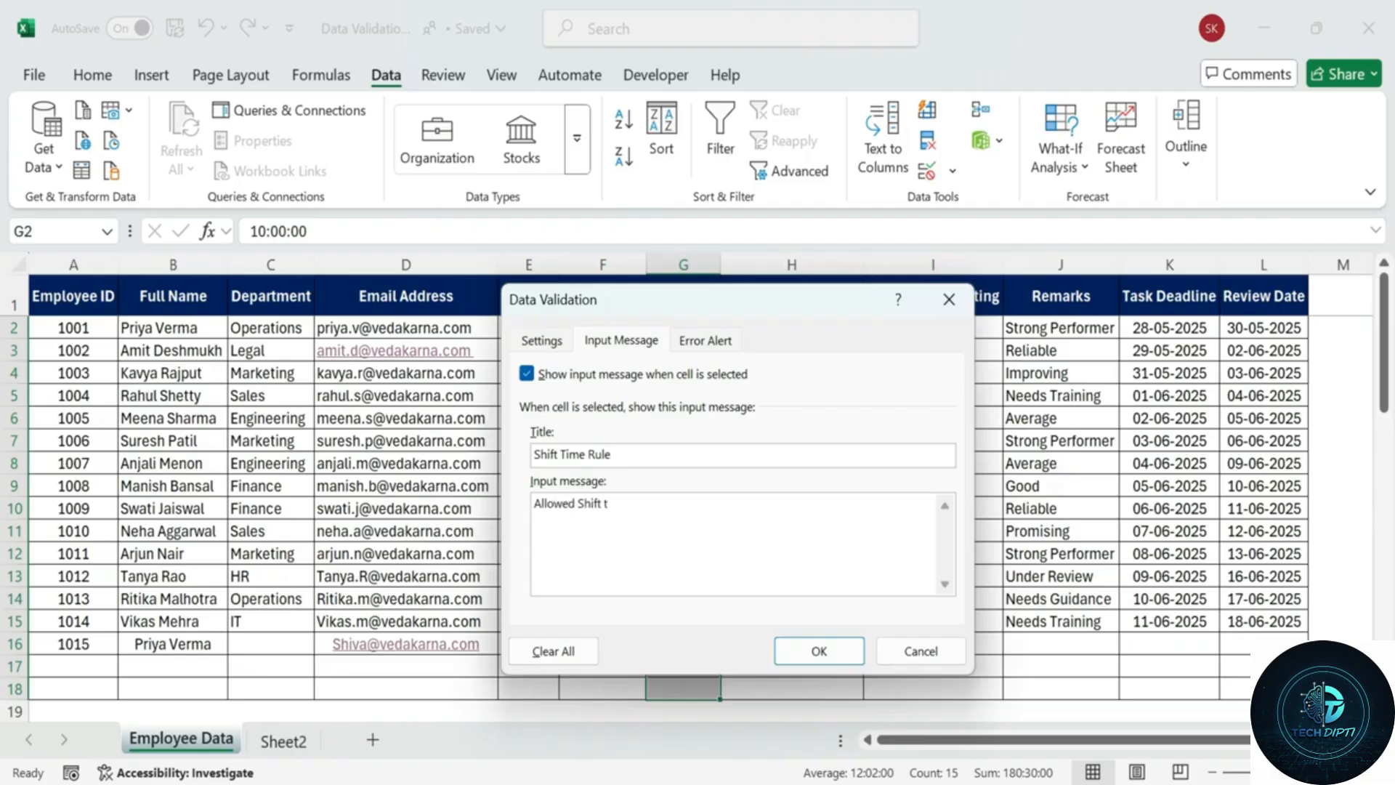
{"action": "type", "text": "imings 6 AM-12Pm or 1PM"}
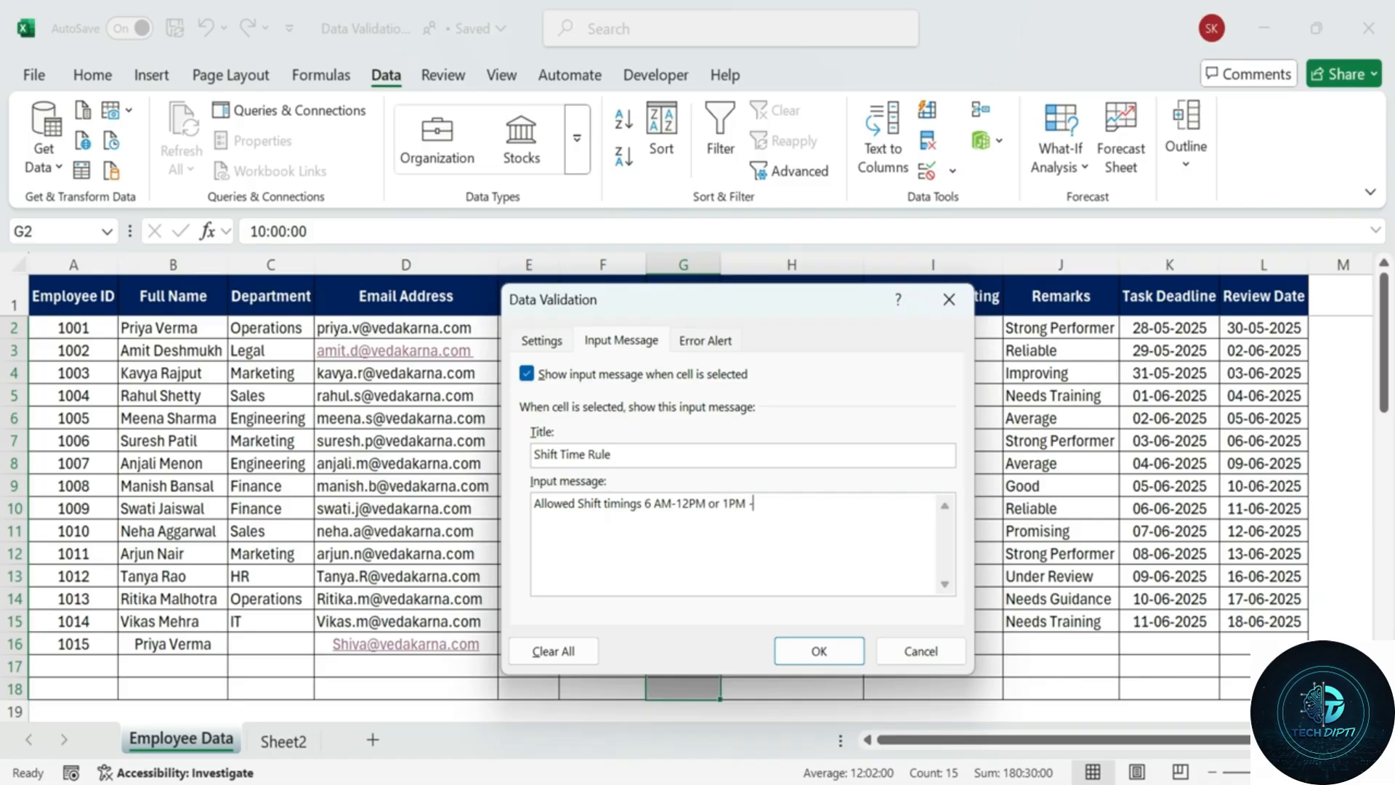
{"action": "type", "text": "-9PM."}
Set error alert 'Shift Time Invalid' saying 'Lunch Time (12 PM-1 PM) is not allowed'.
{"action": "left_click", "coordinate": [705, 340]}
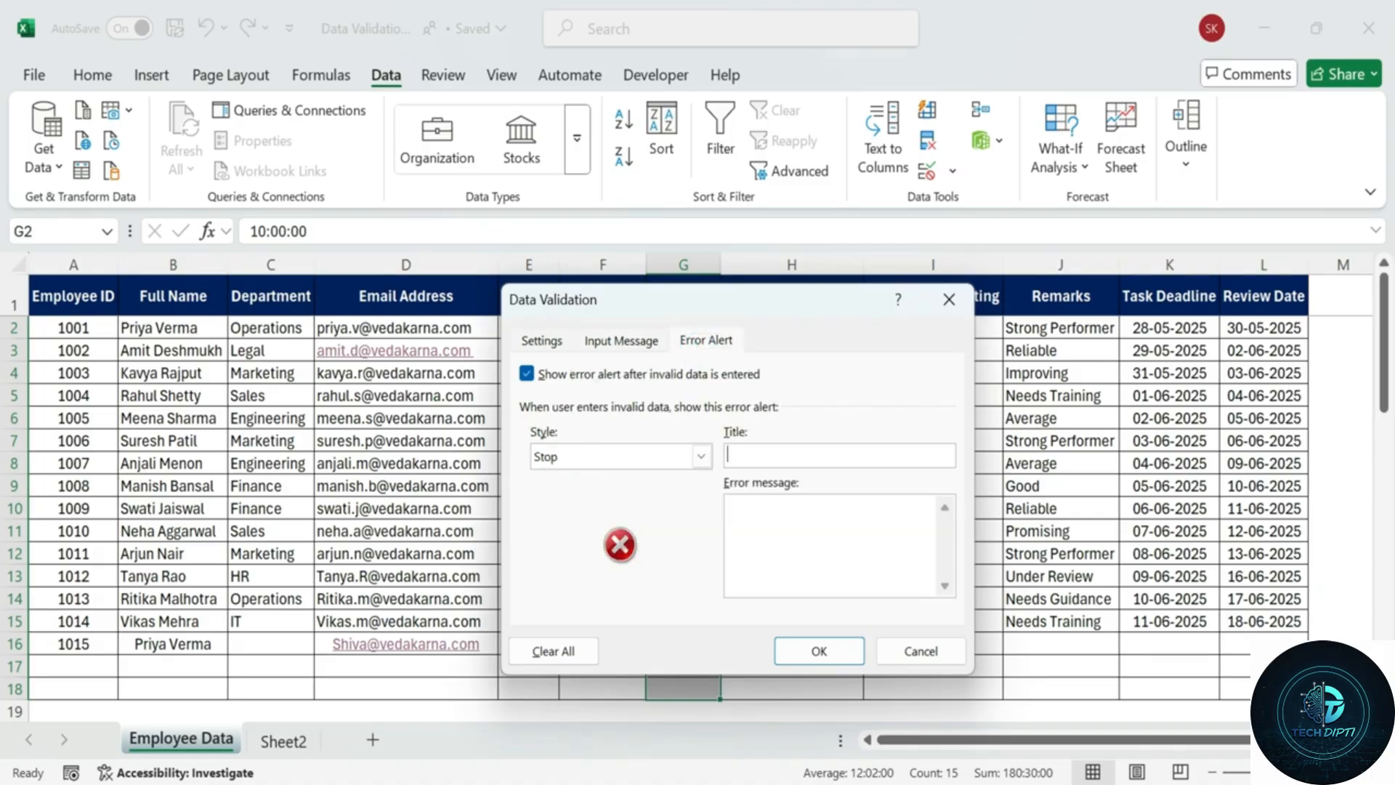
{"action": "type", "text": "Shift Time INvalid"}
{"action": "key", "text": "BackSpace"}
{"action": "key", "text": "BackSpace"}
{"action": "key", "text": "BackSpace"}
{"action": "key", "text": "BackSpace"}
{"action": "key", "text": "BackSpace"}
{"action": "key", "text": "BackSpace"}
{"action": "type", "text": "nvalid"}
{"action": "key", "text": "Tab"}
{"action": "type", "text": "Lunch Time"}
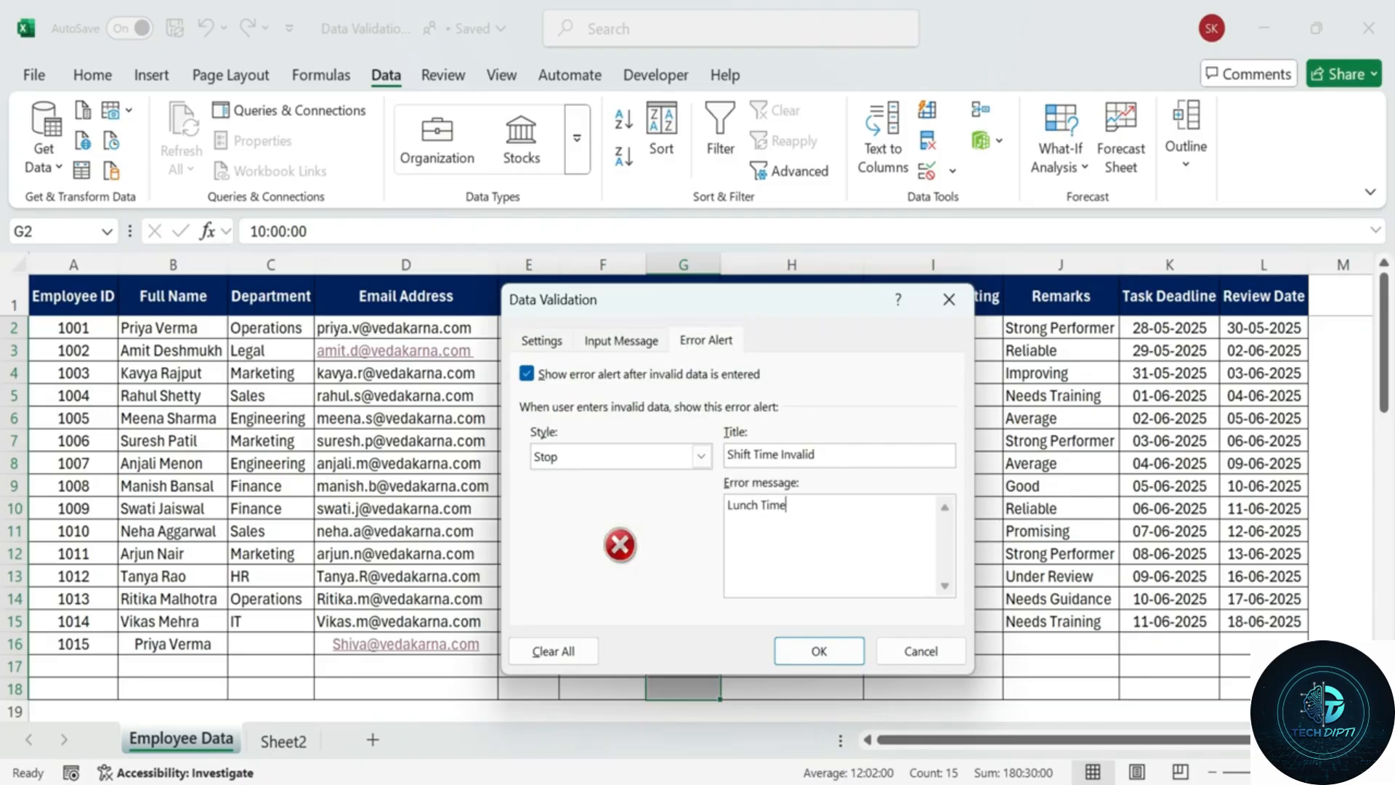
{"action": "type", "text": " (12Pm"}
{"action": "type", "text": "PM-1 PM) is not allowed."}
{"action": "left_click", "coordinate": [858, 505]}
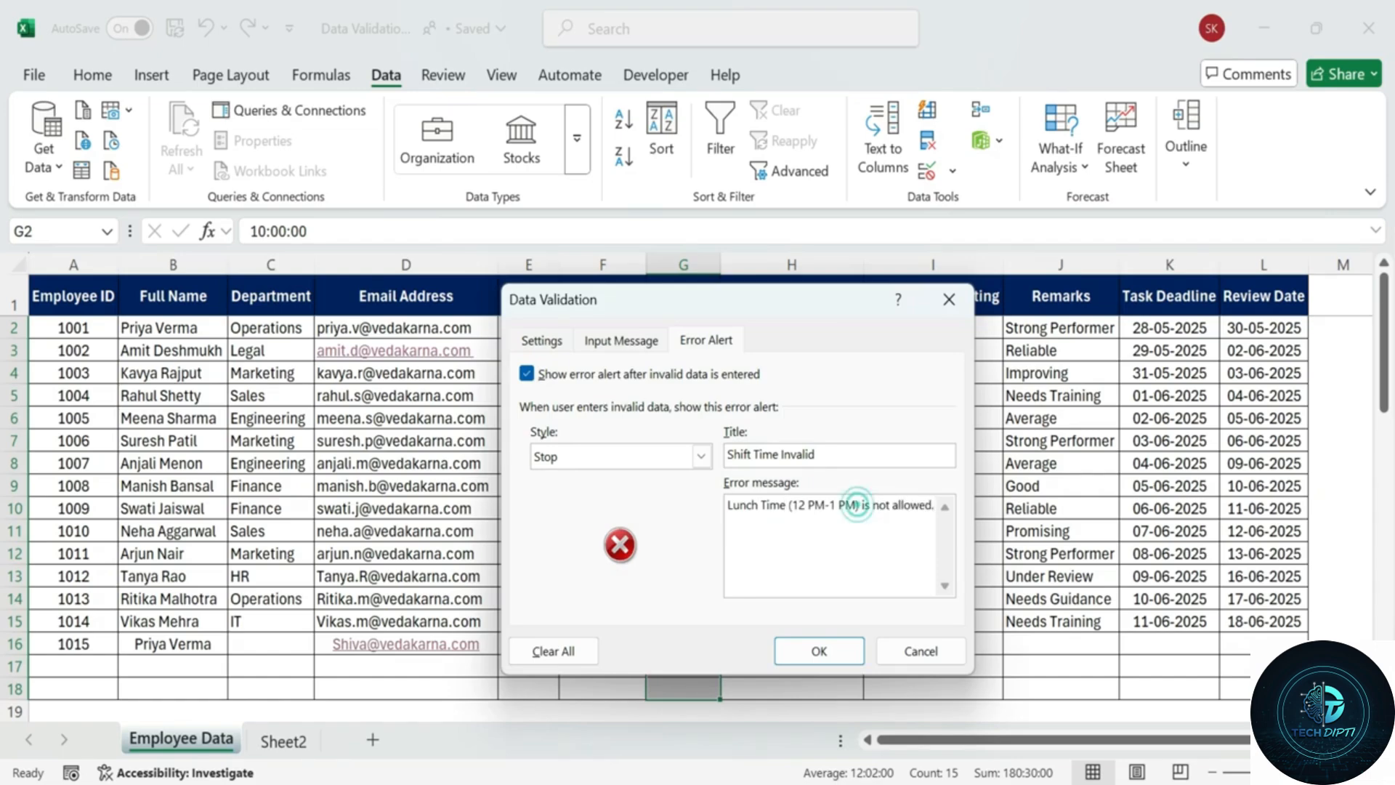
{"action": "left_click", "coordinate": [626, 341]}
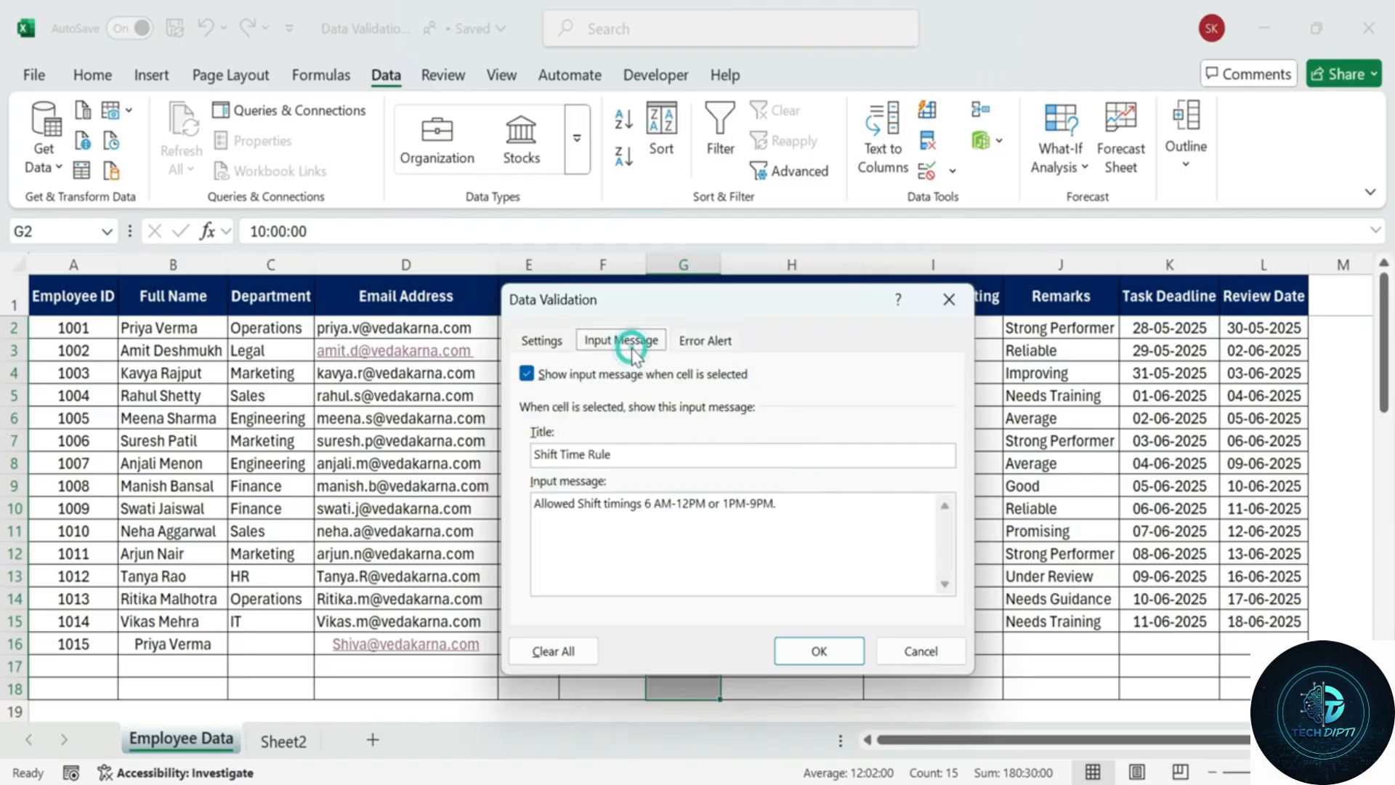
{"action": "left_click", "coordinate": [520, 342]}
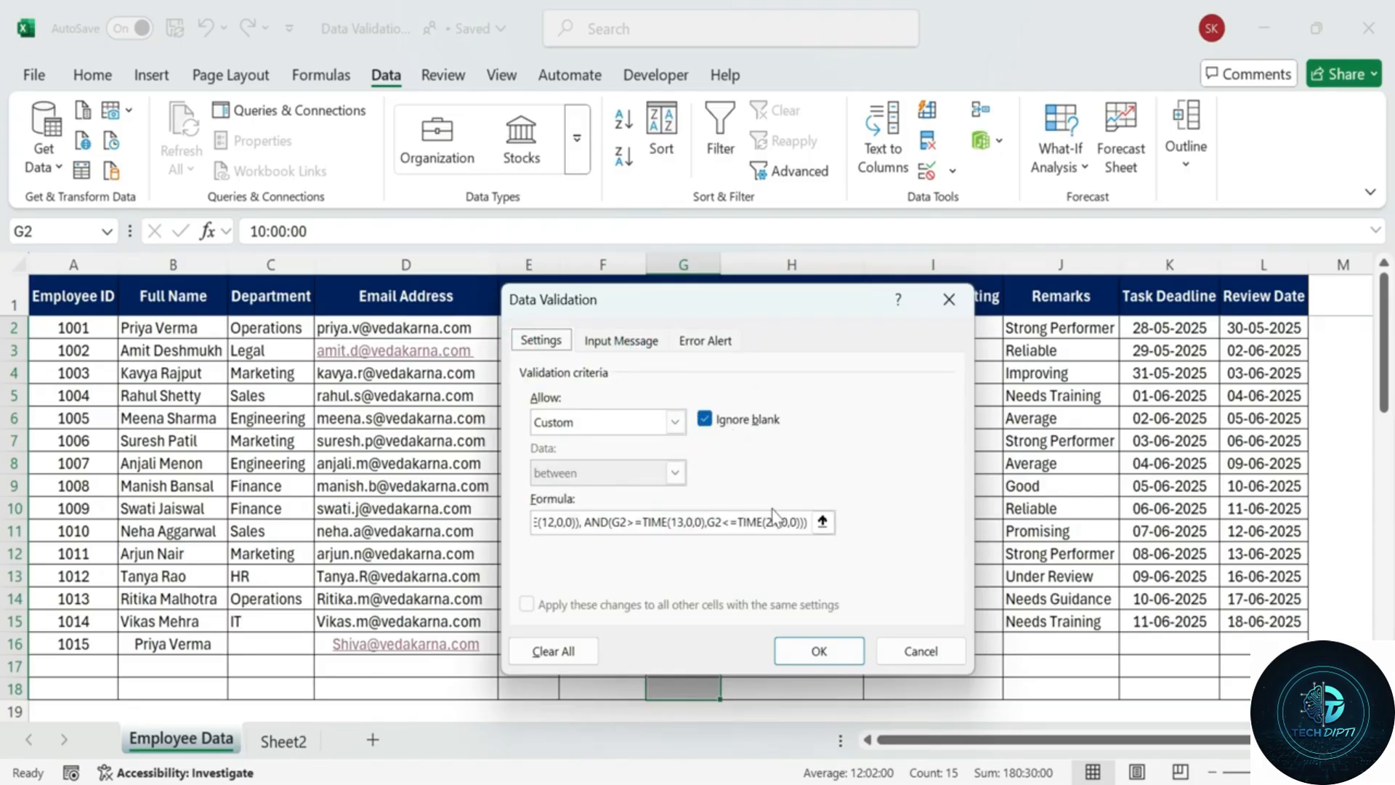
Enter 7:00 AM in G17, see 12:30 PM rejected in G18, then enter 1:15 PM.
{"action": "type", "text": "7"}
{"action": "type", "text": ":00 AM"}
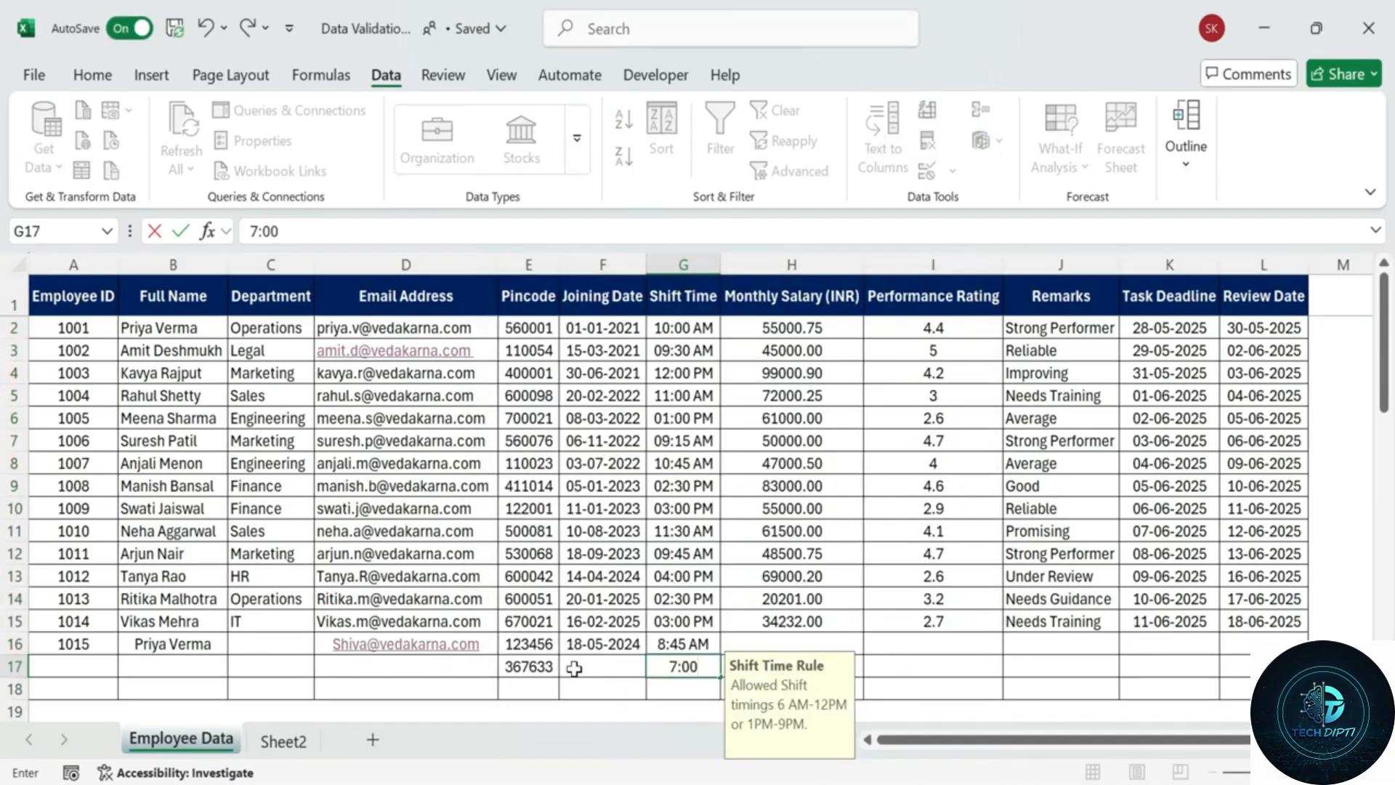
{"action": "key", "text": "Return"}
{"action": "type", "text": "12:"}
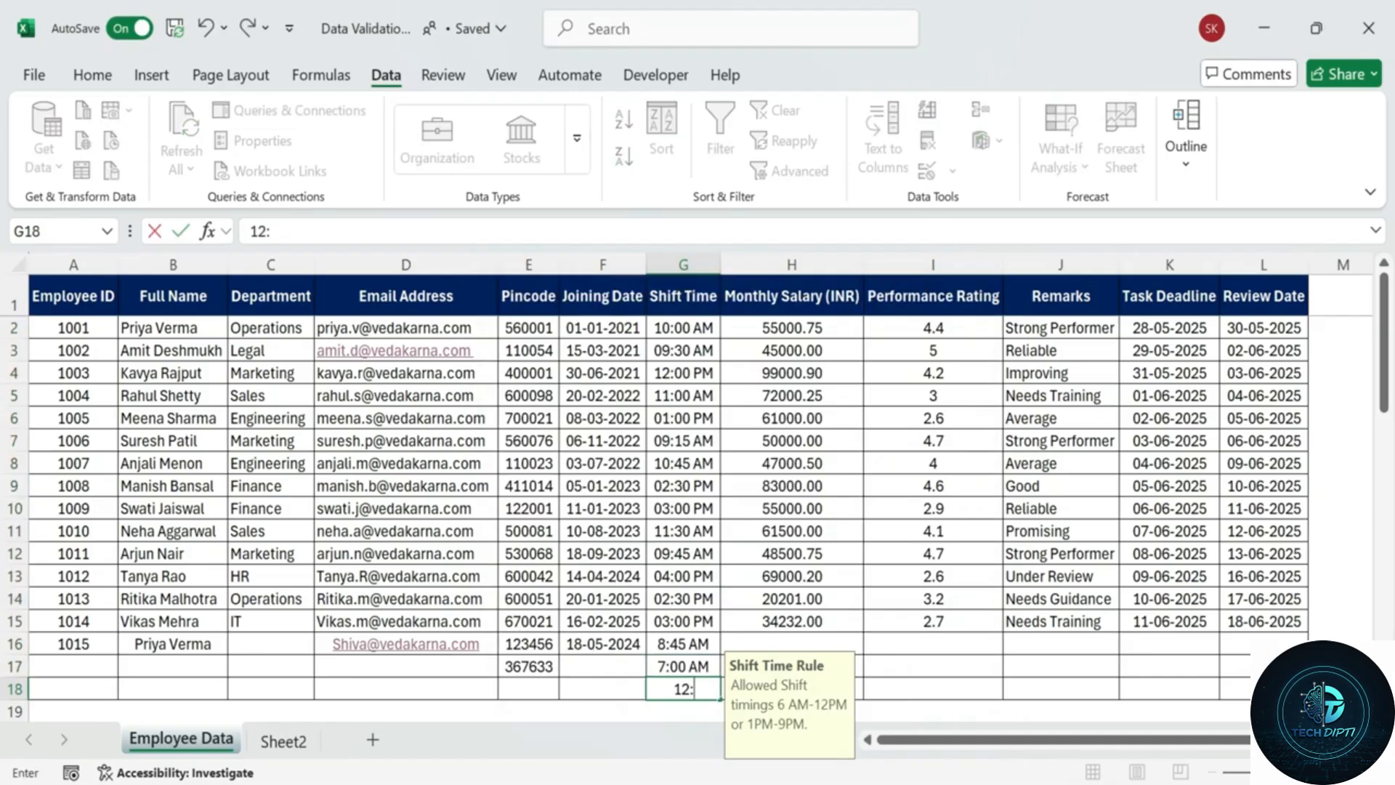
{"action": "scroll", "coordinate": [1074, 609], "scroll_direction": "down", "scroll_amount": 3}
{"action": "type", "text": "00"}
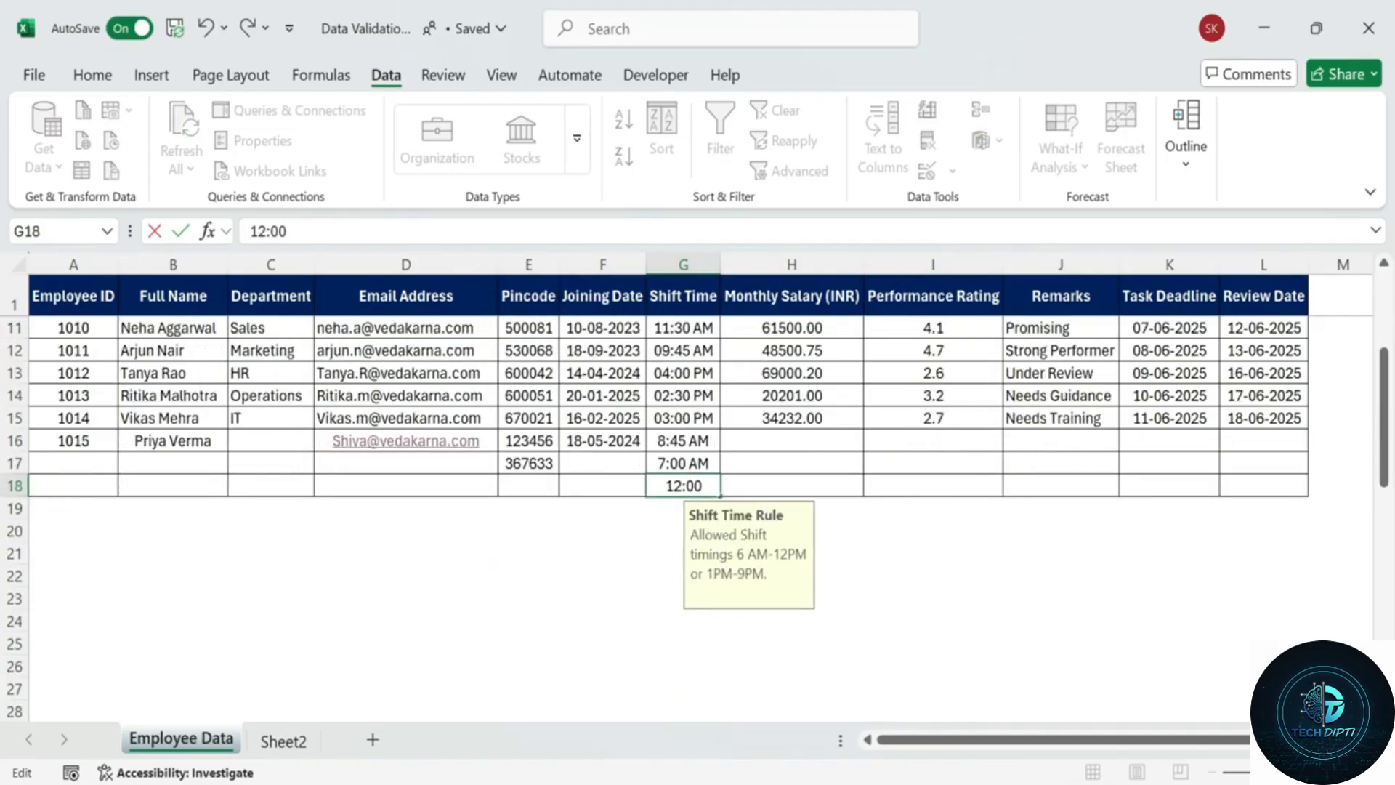
{"action": "key", "text": "BackSpace"}
{"action": "key", "text": "BackSpace"}
{"action": "type", "text": "30 PM"}
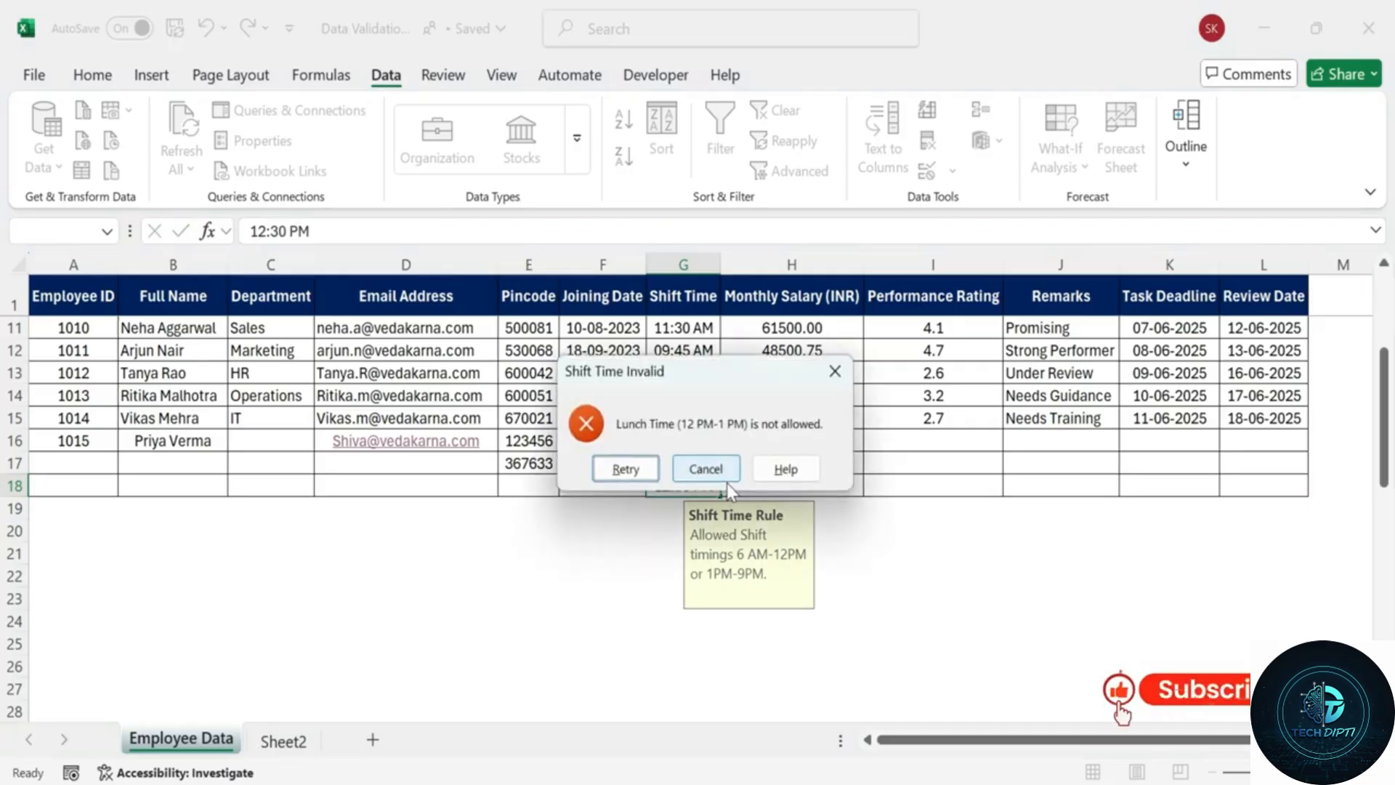
{"action": "left_click", "coordinate": [624, 463]}
{"action": "type", "text": "1"}
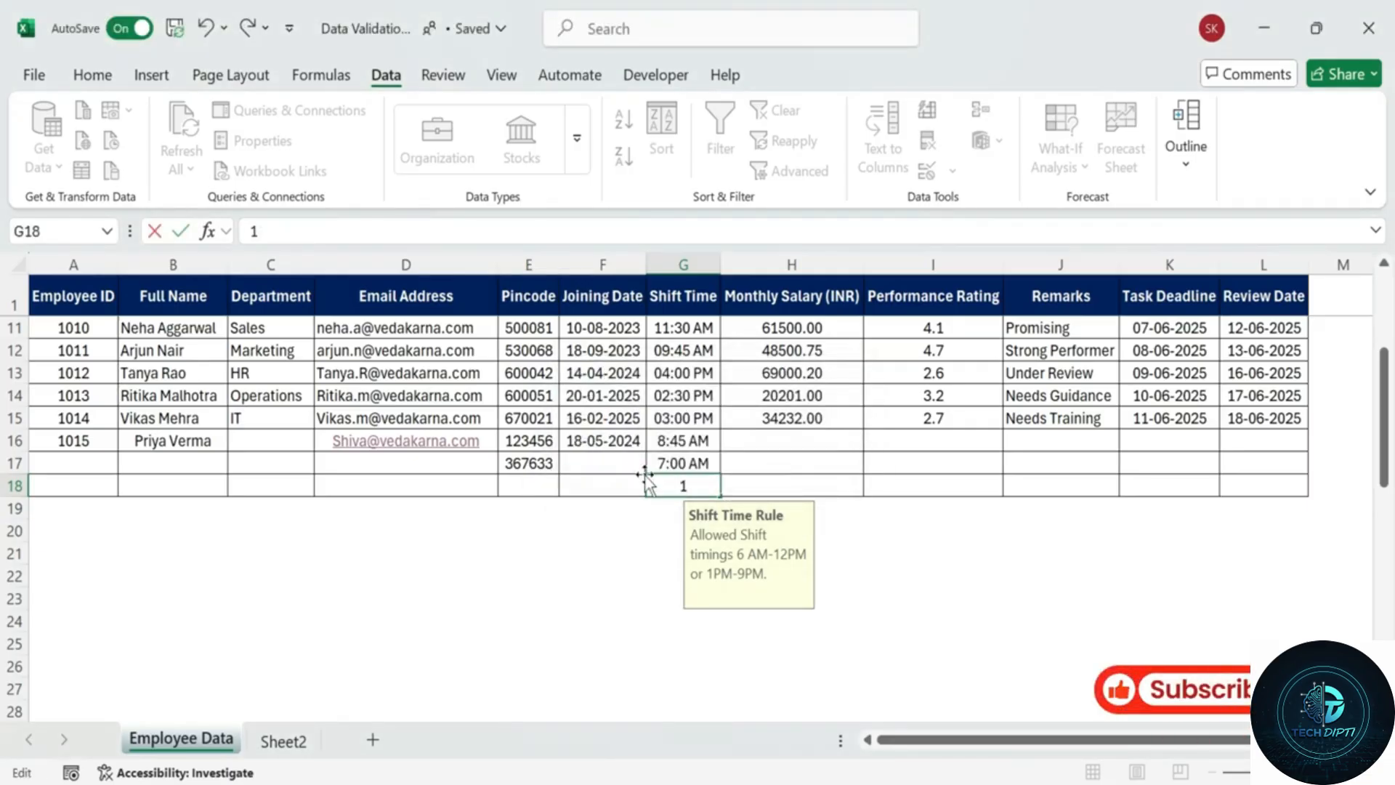
{"action": "type", "text": ":15 PM"}
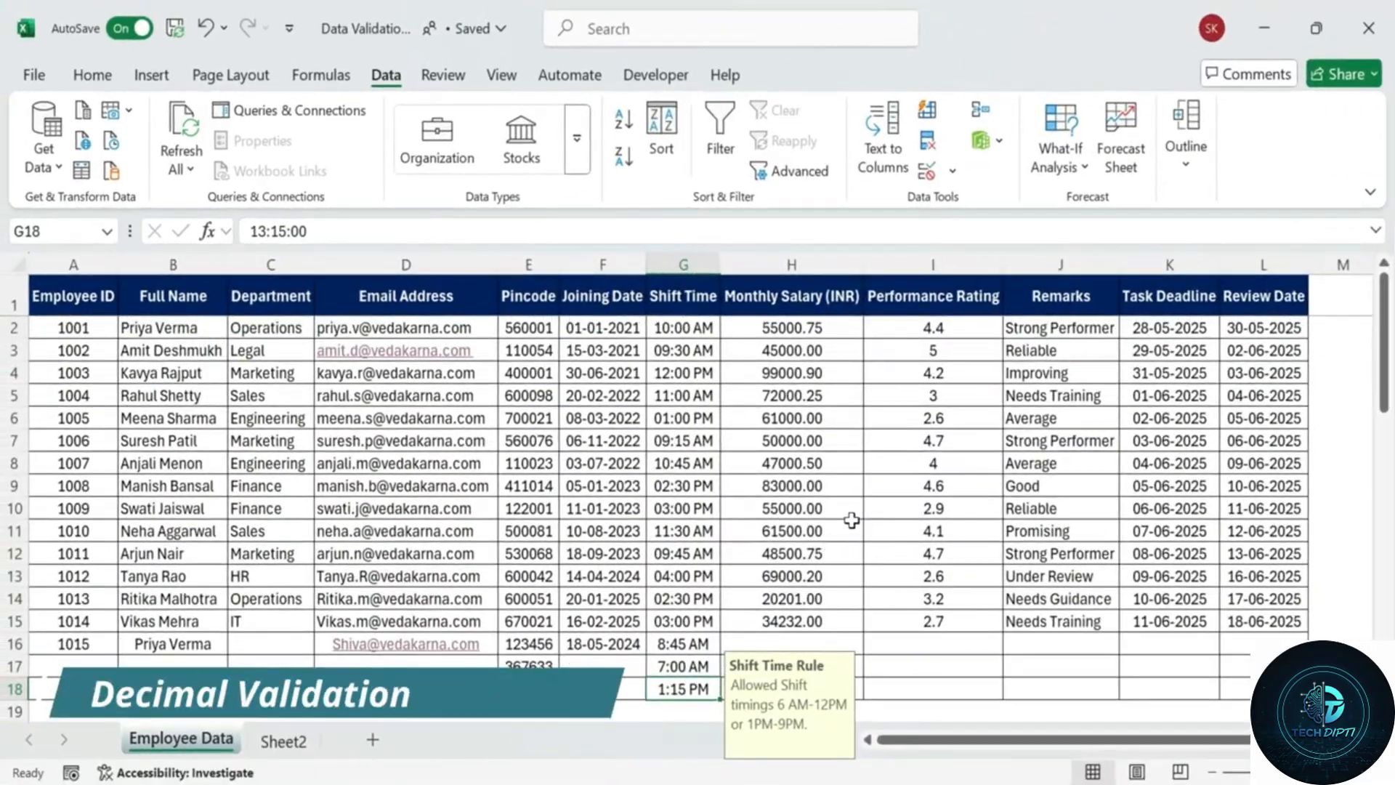
Select Monthly Salary cells H2:H18 and open Data Validation.
{"action": "left_click", "coordinate": [806, 264]}
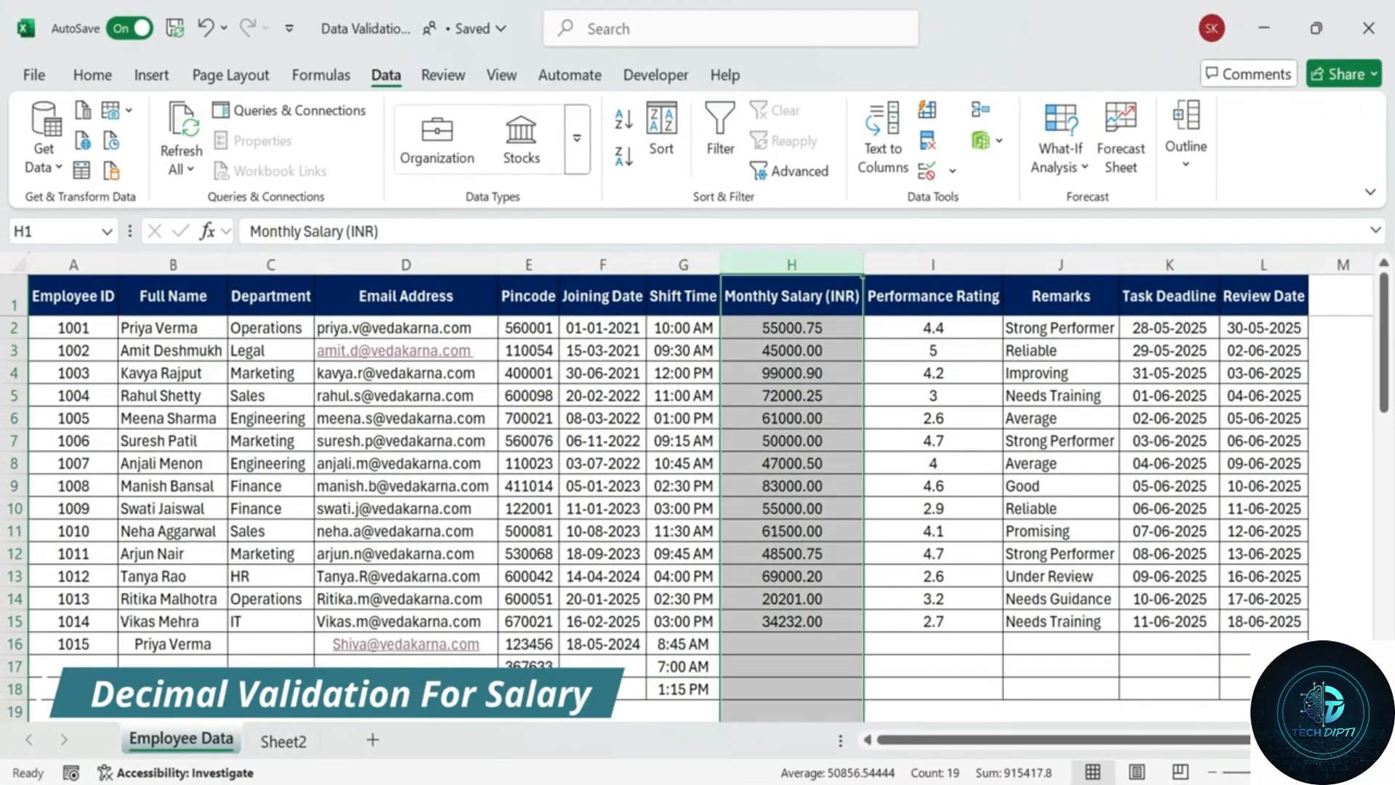
{"action": "left_click_drag", "start_coordinate": [809, 328], "coordinate": [800, 689]}
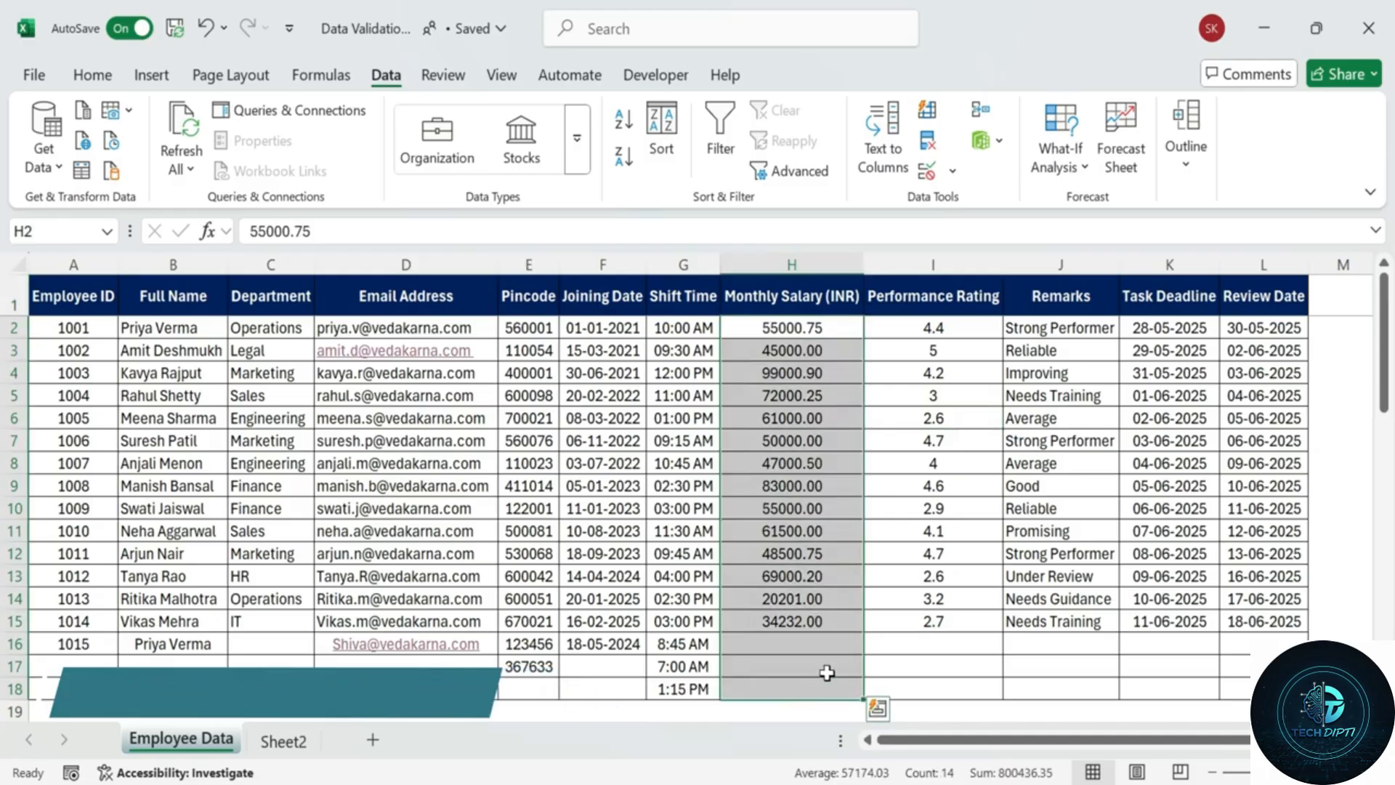
{"action": "left_click", "coordinate": [931, 178]}
Allow Decimal values between 20000 and 100000.
{"action": "left_click", "coordinate": [266, 486]}
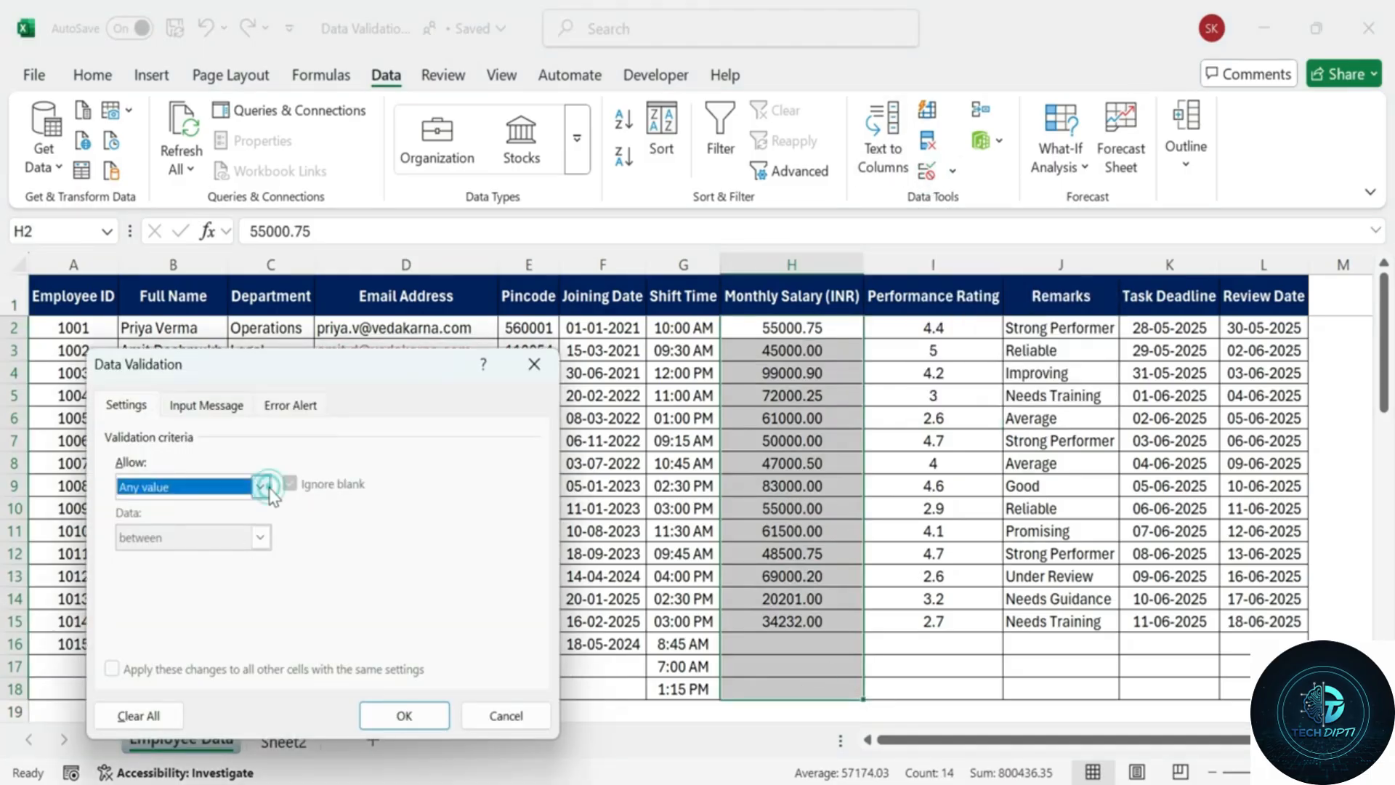
{"action": "left_click", "coordinate": [514, 355]}
{"action": "left_click_drag", "start_coordinate": [373, 365], "coordinate": [502, 284]}
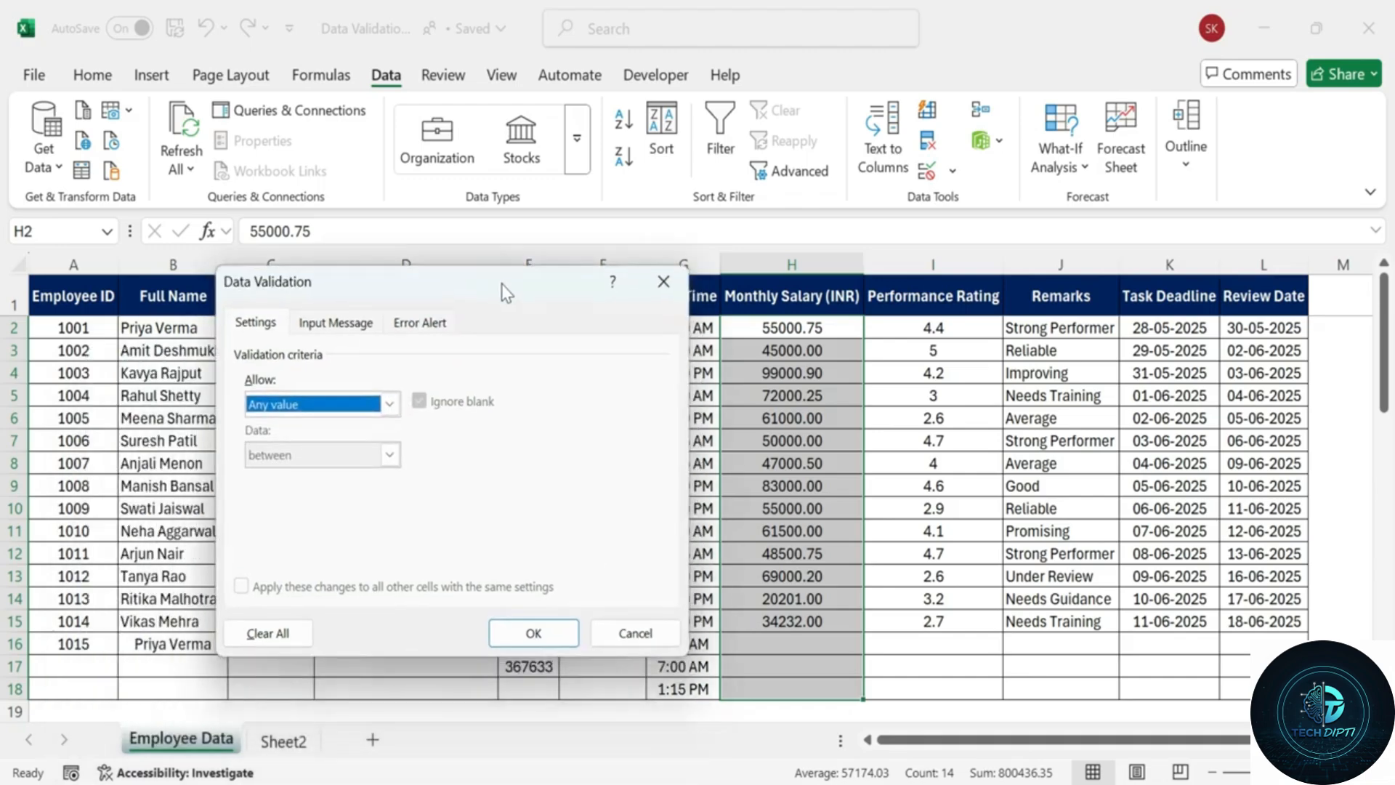
{"action": "left_click", "coordinate": [389, 404]}
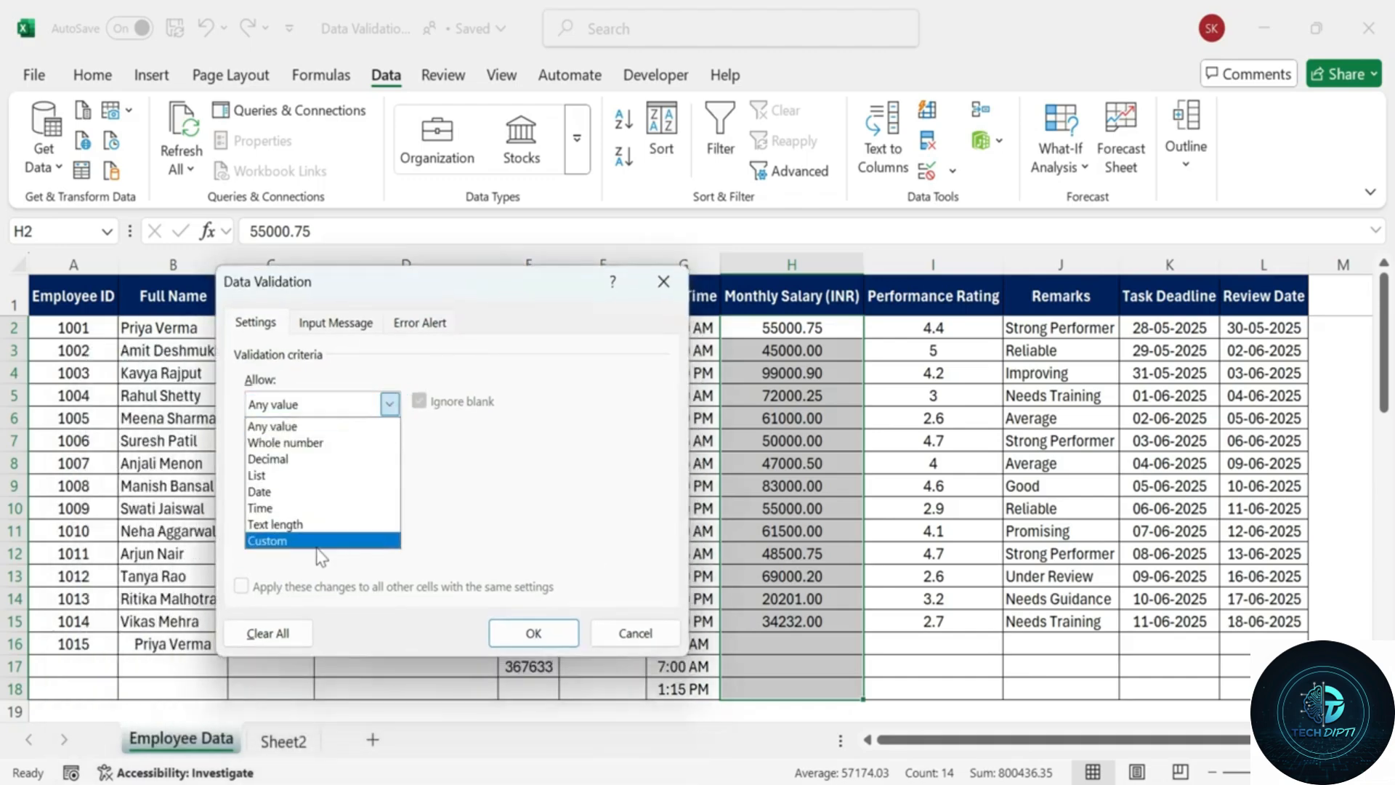
{"action": "left_click", "coordinate": [311, 465]}
{"action": "left_click", "coordinate": [313, 505]}
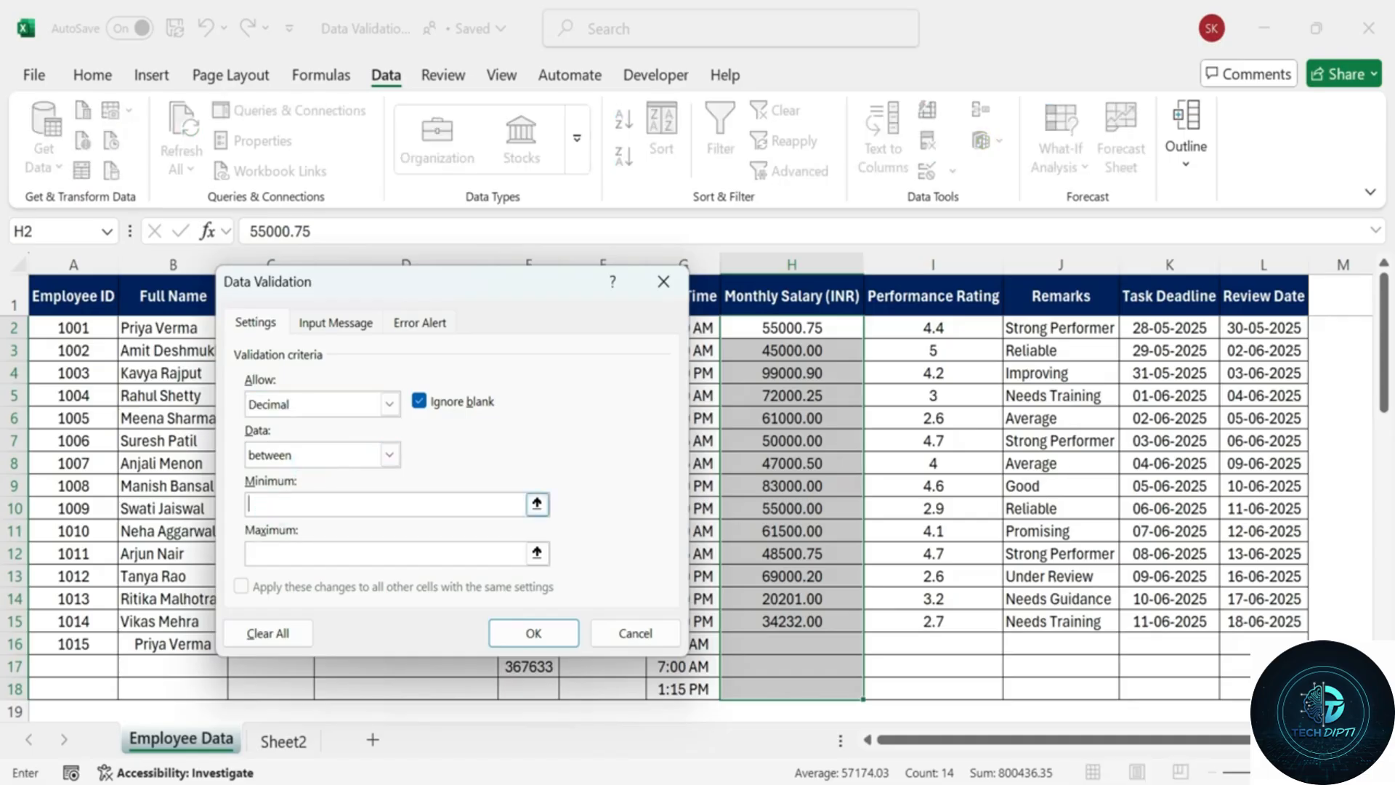
{"action": "type", "text": "20000"}
{"action": "left_click", "coordinate": [368, 553]}
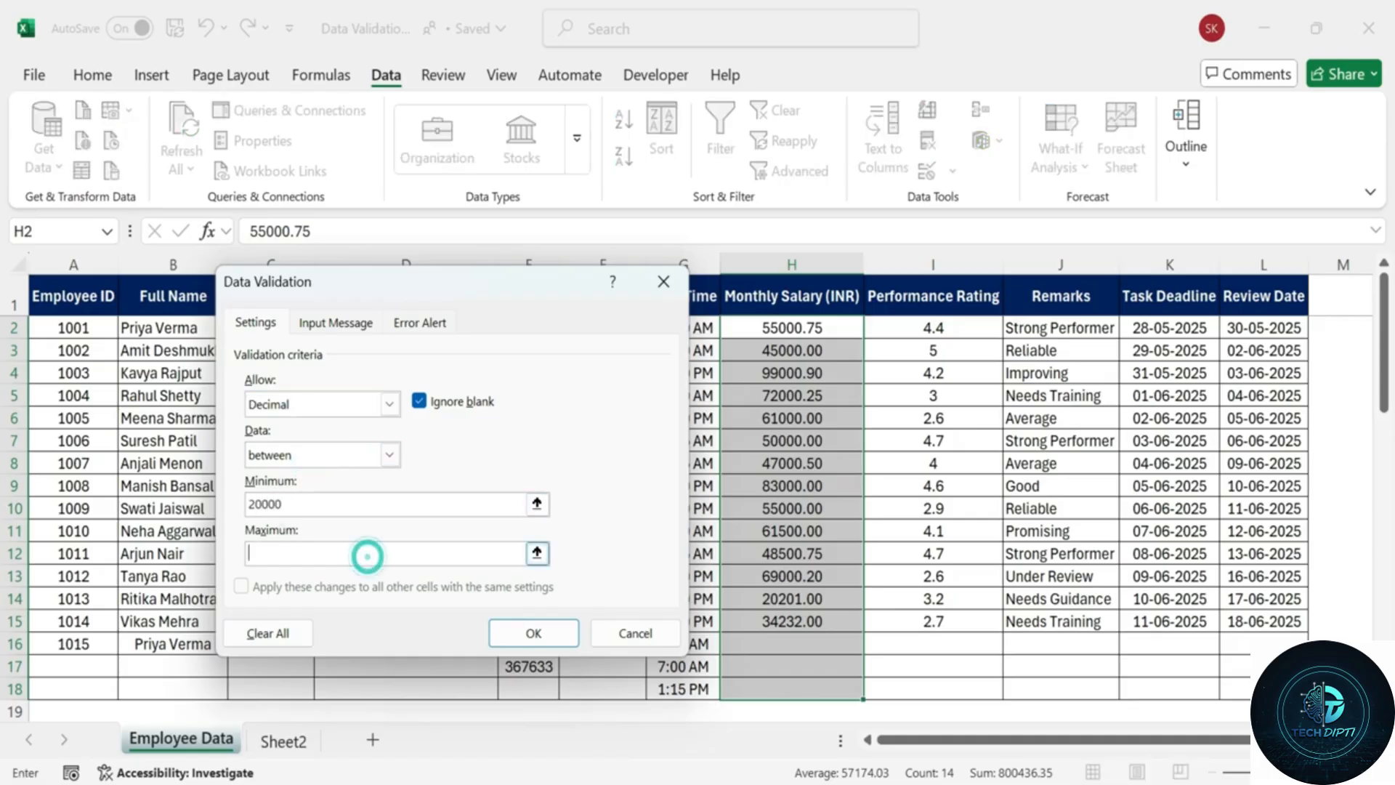
{"action": "type", "text": "100000"}
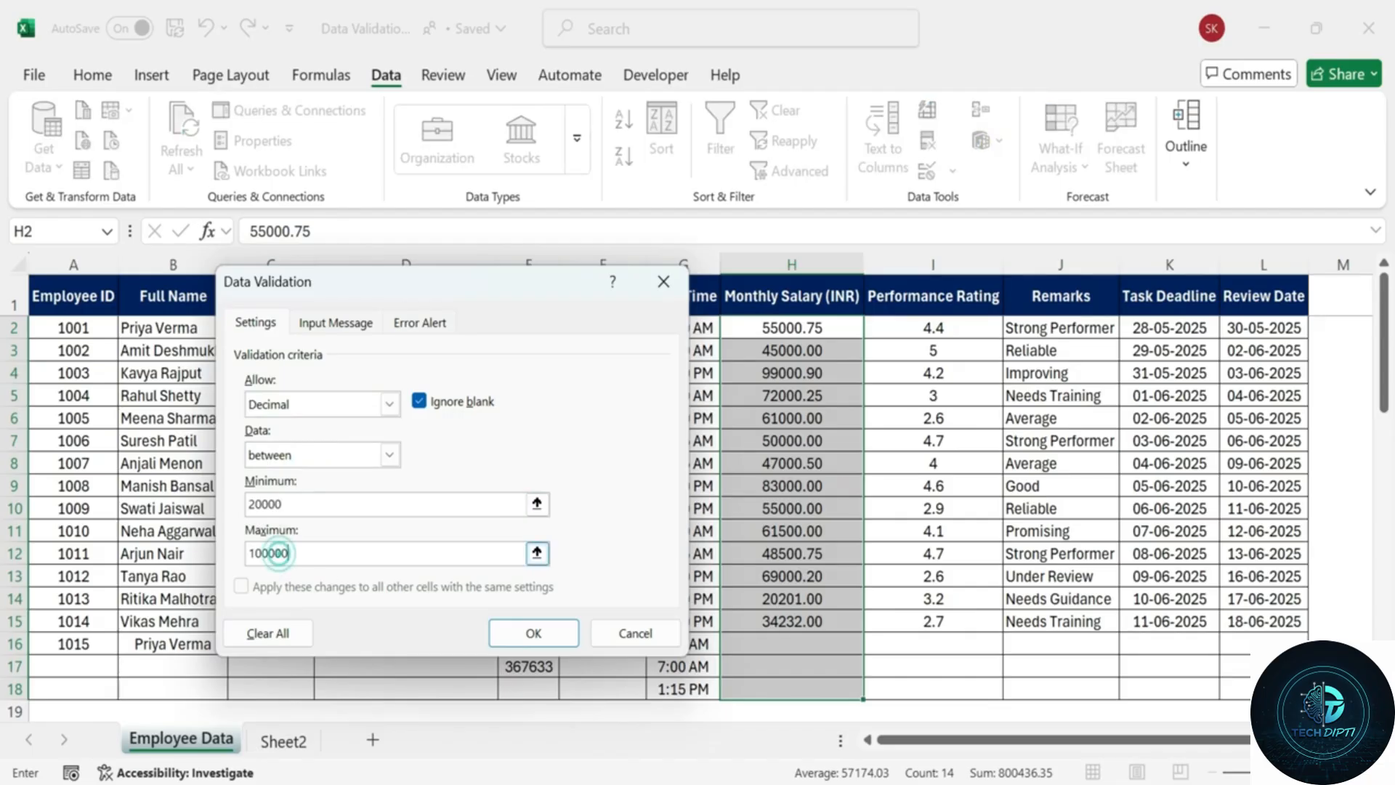
Add input message 'Enter Vaild Salary.' reading 'Salary must be between 20,000 and 1,00000'.
{"action": "left_click", "coordinate": [342, 323]}
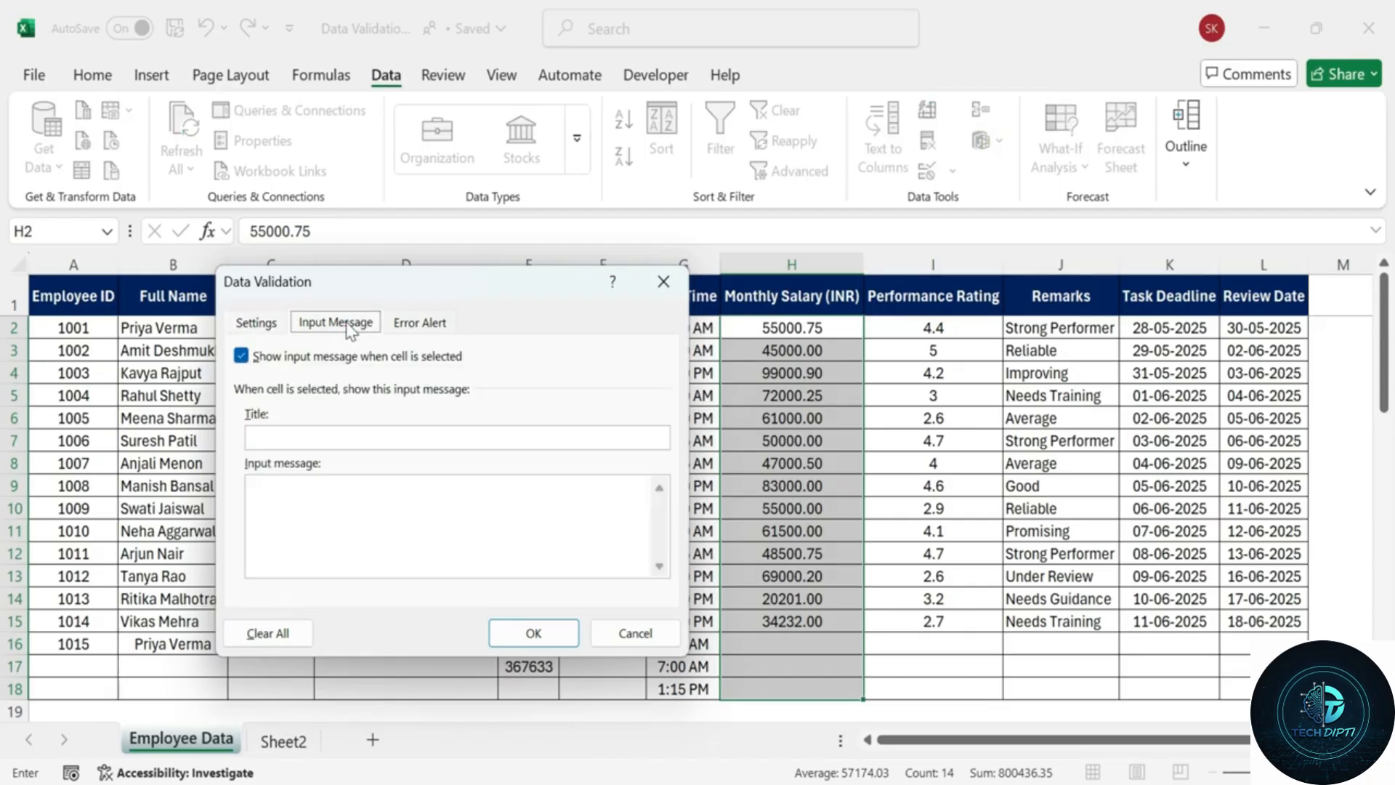
{"action": "left_click", "coordinate": [309, 438]}
{"action": "type", "text": "Ente"}
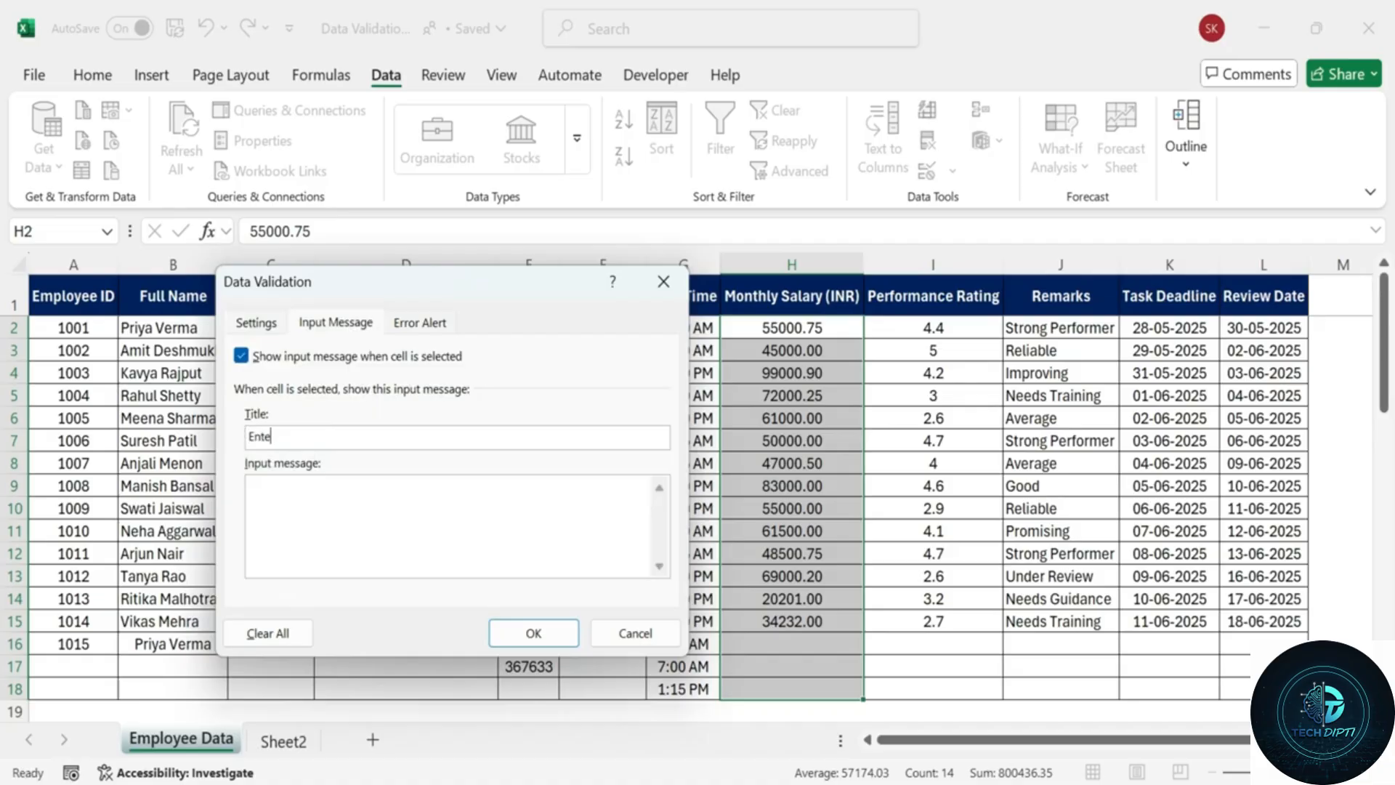
{"action": "type", "text": "r Vaild Sal"}
{"action": "type", "text": "must be betwwn"}
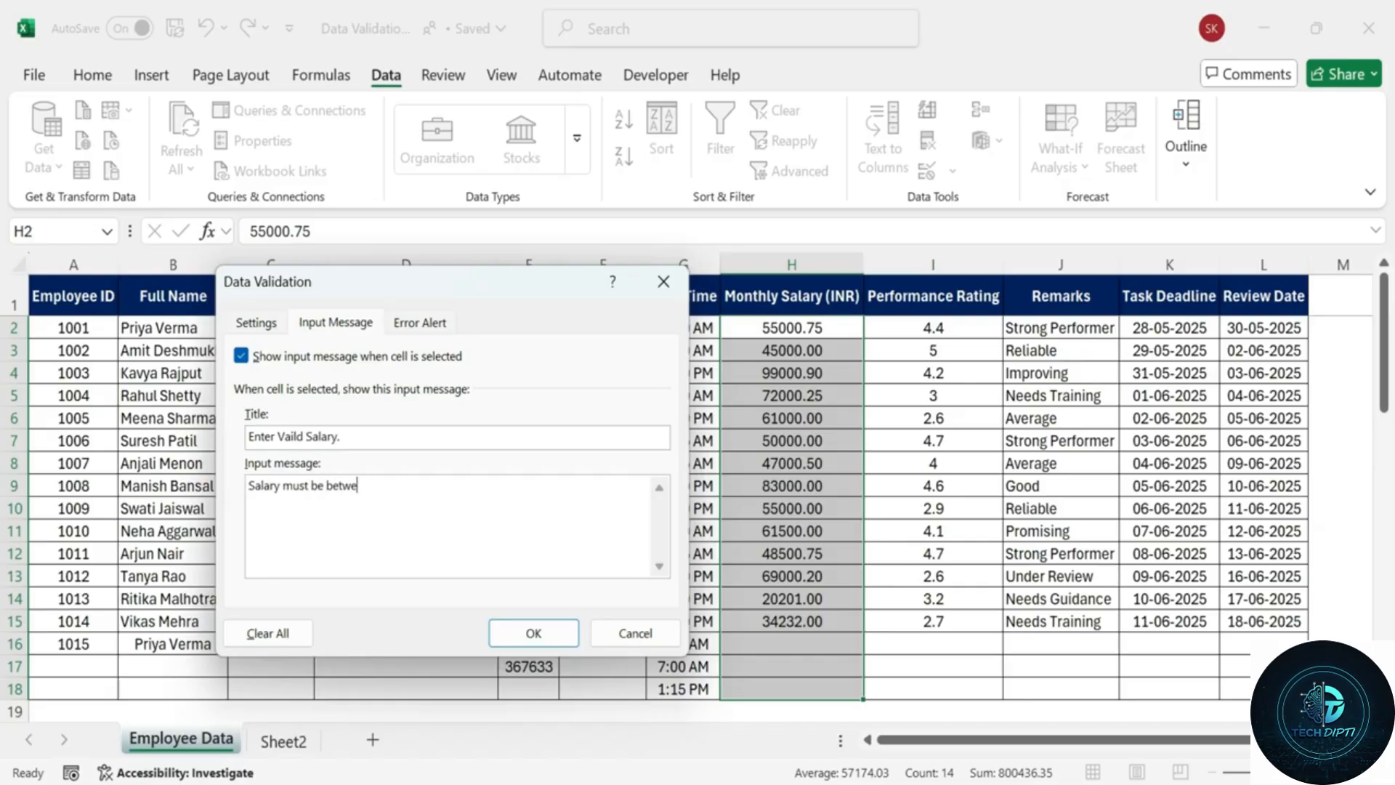
{"action": "type", "text": "en 20,000 and 1,00000."}
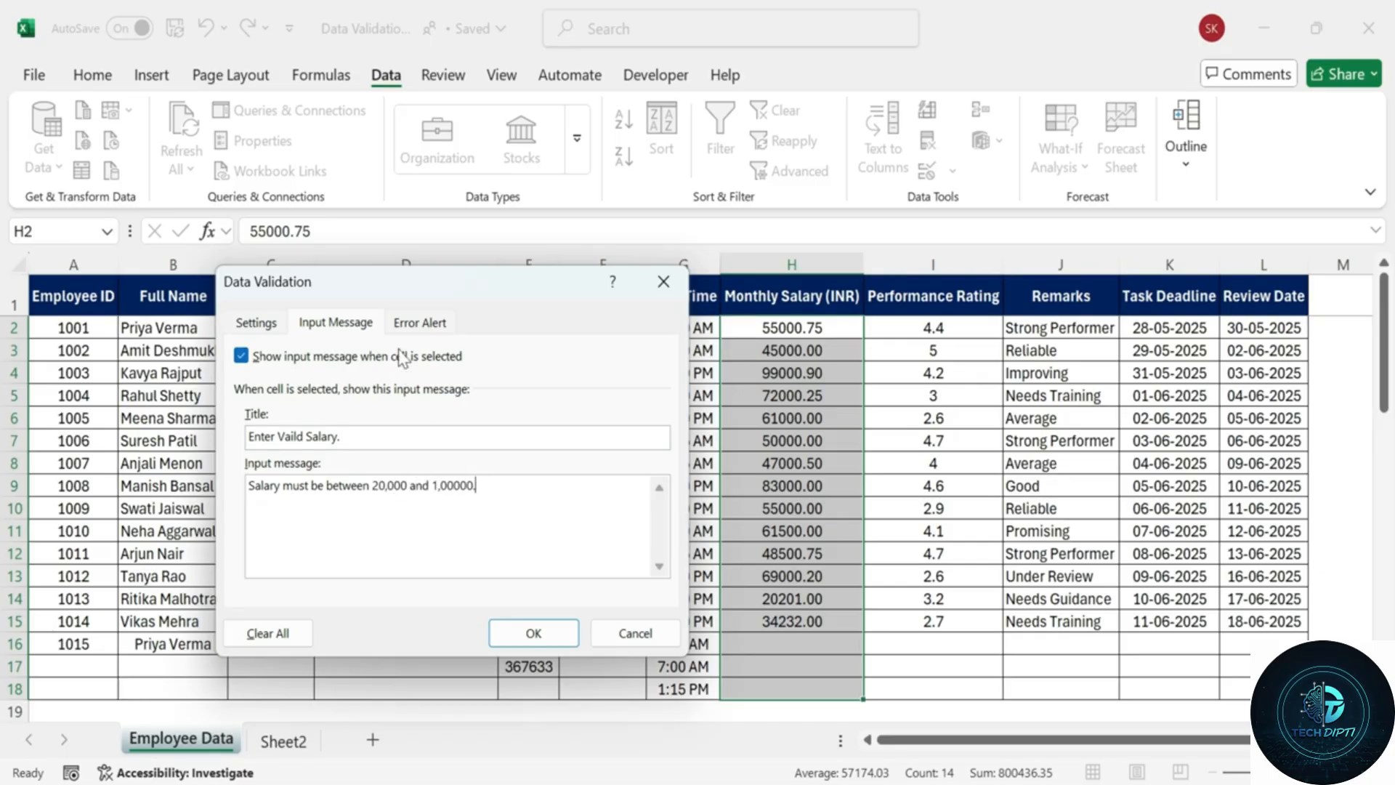
{"action": "left_click", "coordinate": [412, 322]}
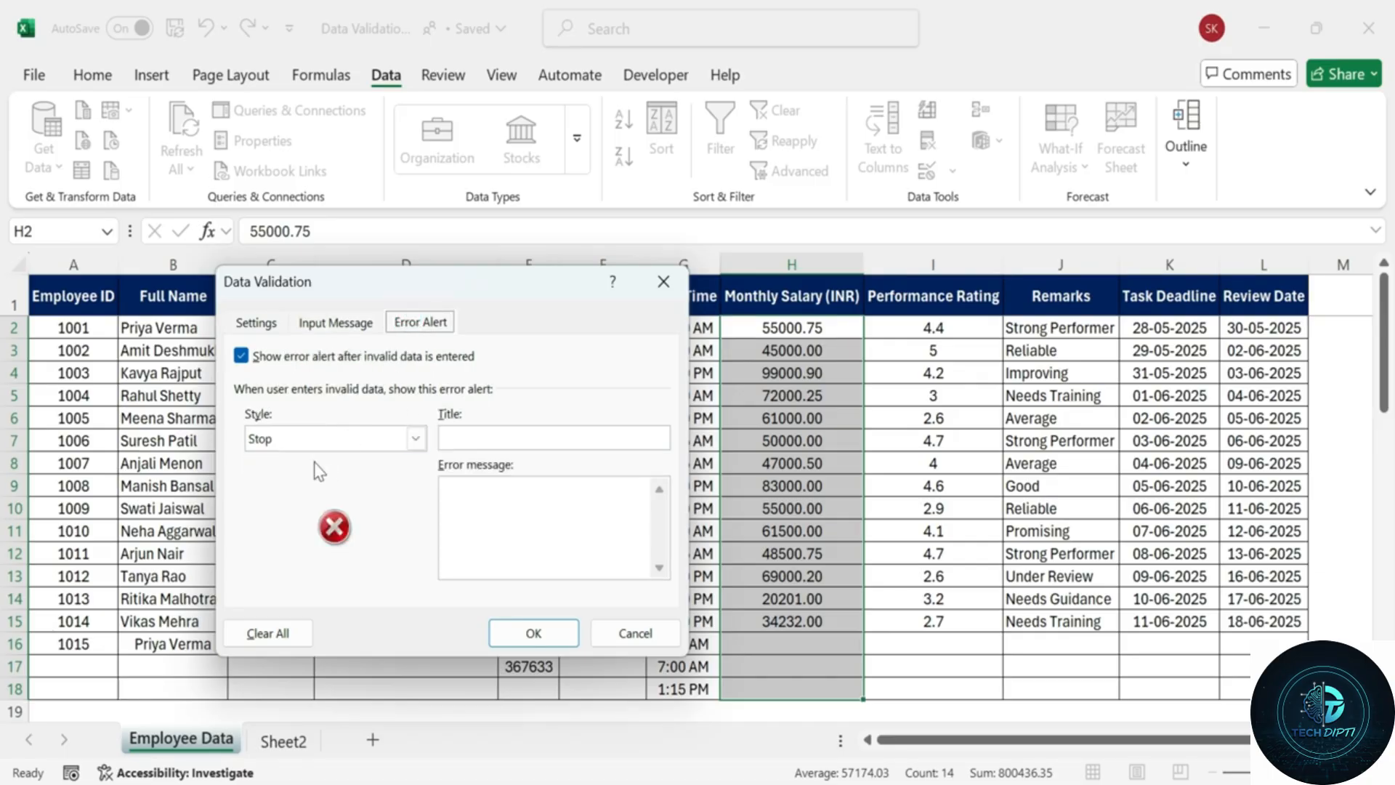
Give the Stop alert the title 'Invalid Salary' and message 'Please enter a salary between 20,000 and 1,00000', then recheck the decimal range.
{"action": "left_click", "coordinate": [531, 439]}
{"action": "type", "text": "Invalid "}
{"action": "type", "text": "Please enter a sa"}
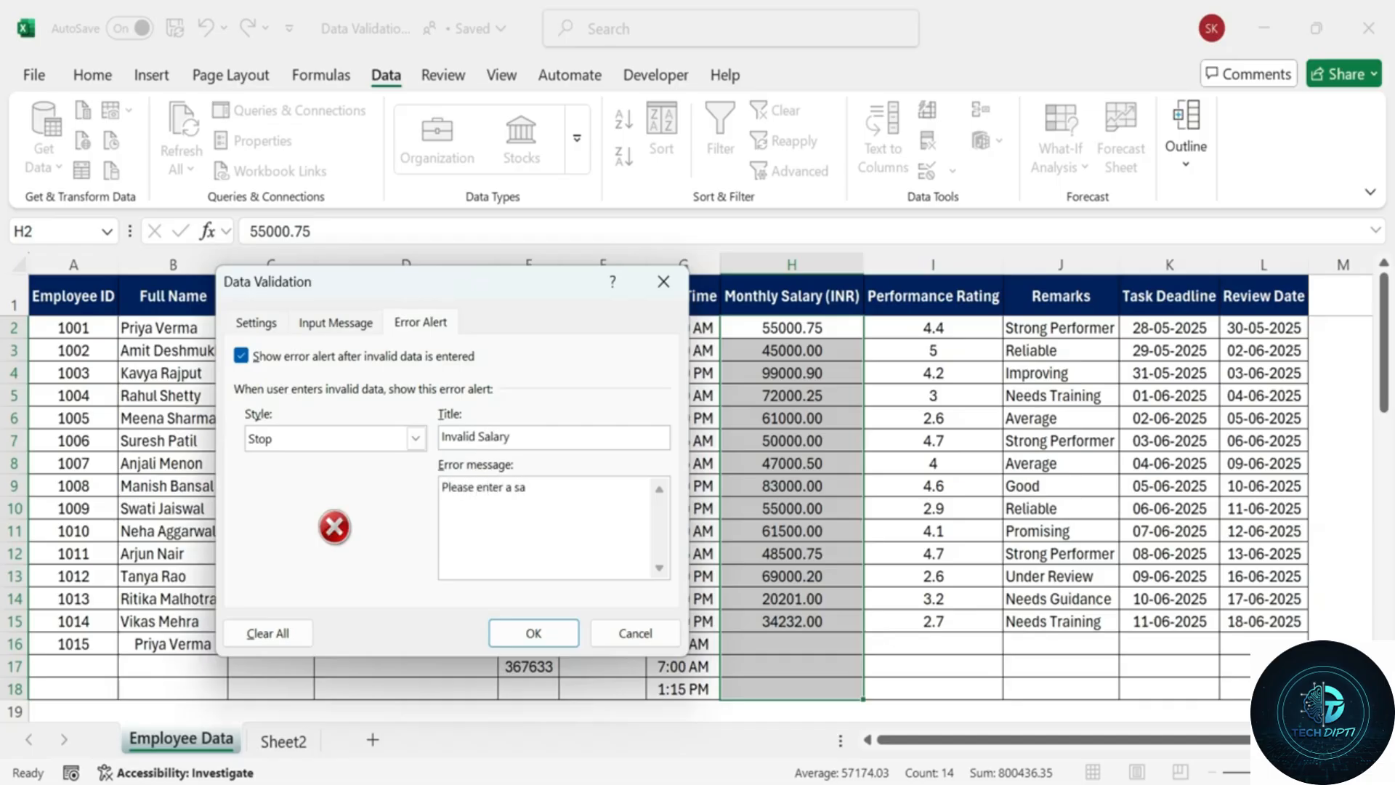
{"action": "type", "text": "lary between 20,000 and"}
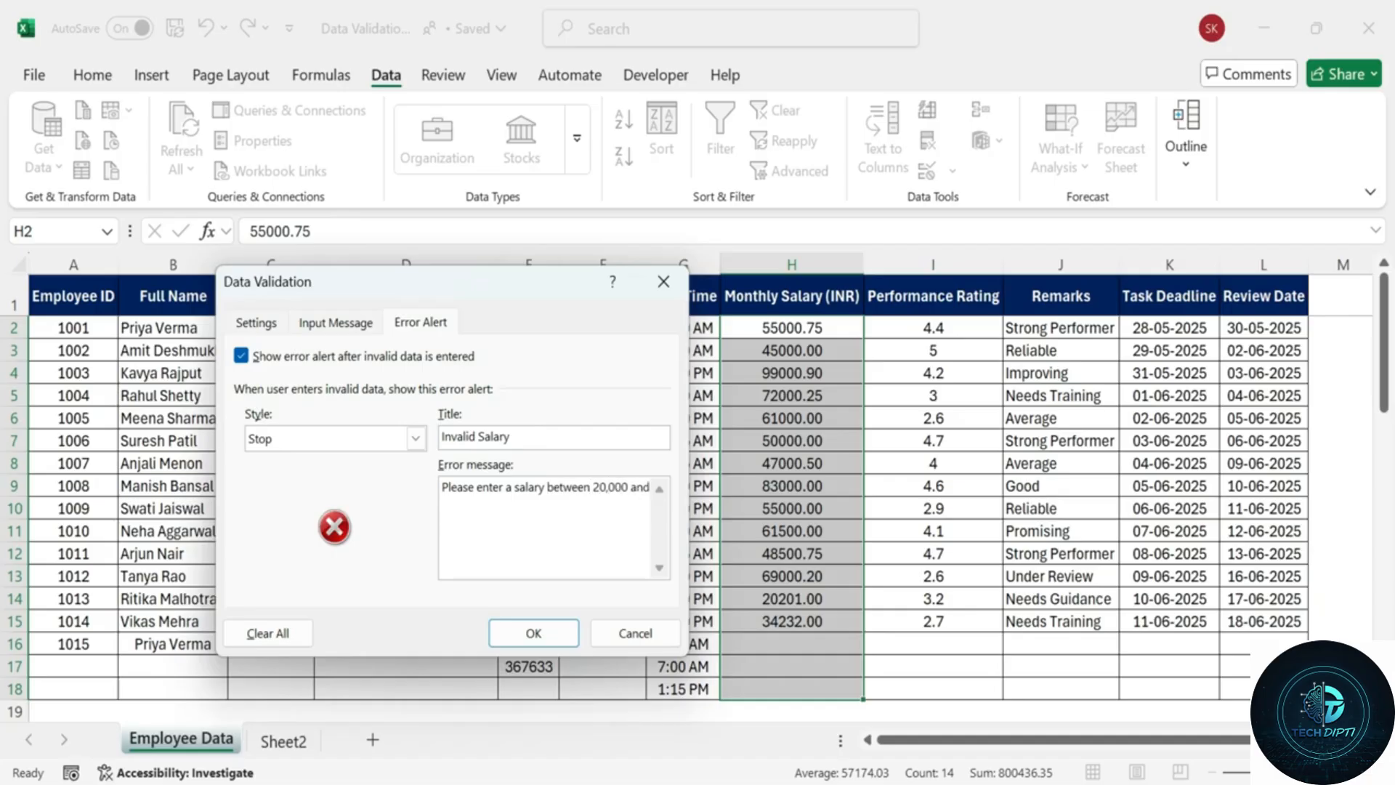
{"action": "type", "text": " 1,00000"}
{"action": "left_click", "coordinate": [360, 324]}
{"action": "left_click", "coordinate": [280, 324]}
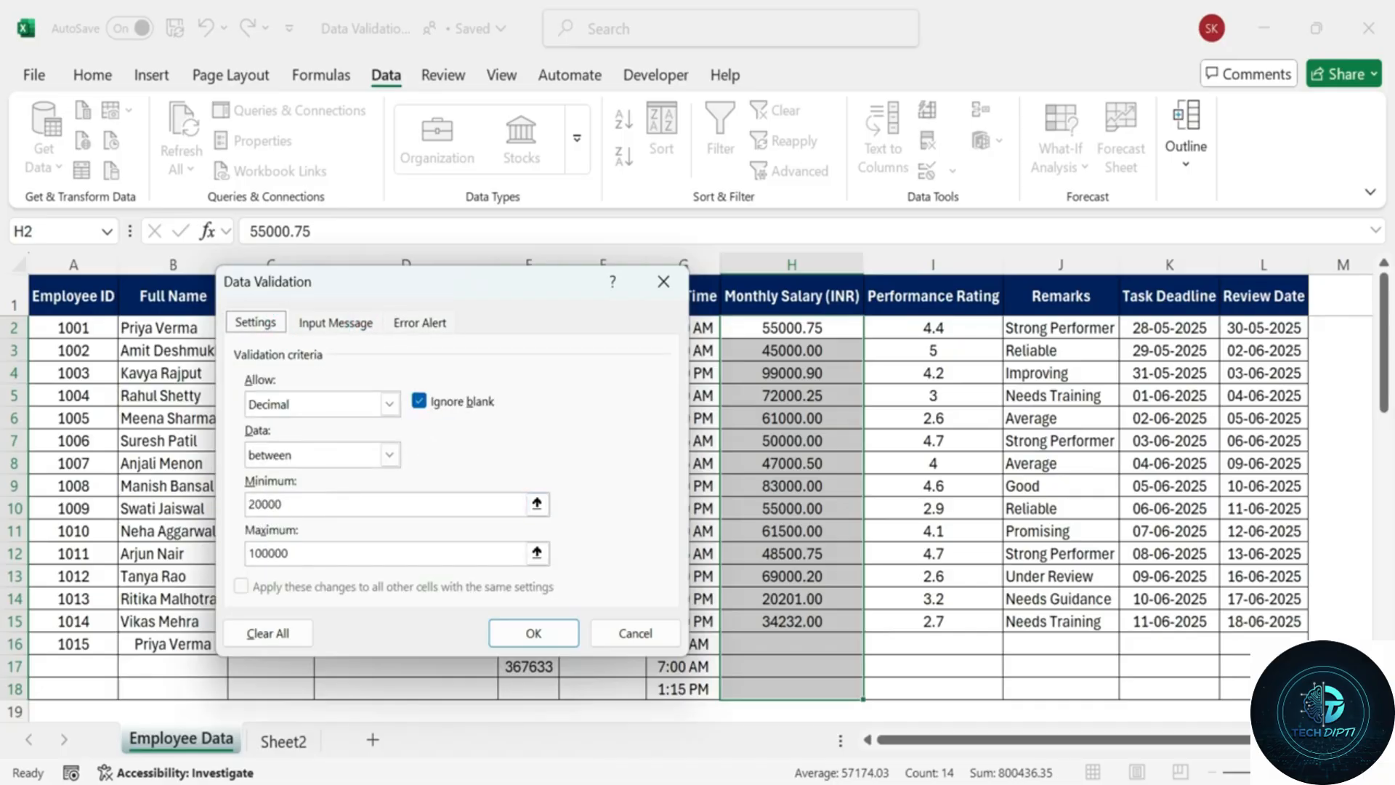
Apply the salary rule and check its input prompt on several salary cells, including H14.
{"action": "left_click", "coordinate": [524, 634]}
{"action": "left_click", "coordinate": [807, 508]}
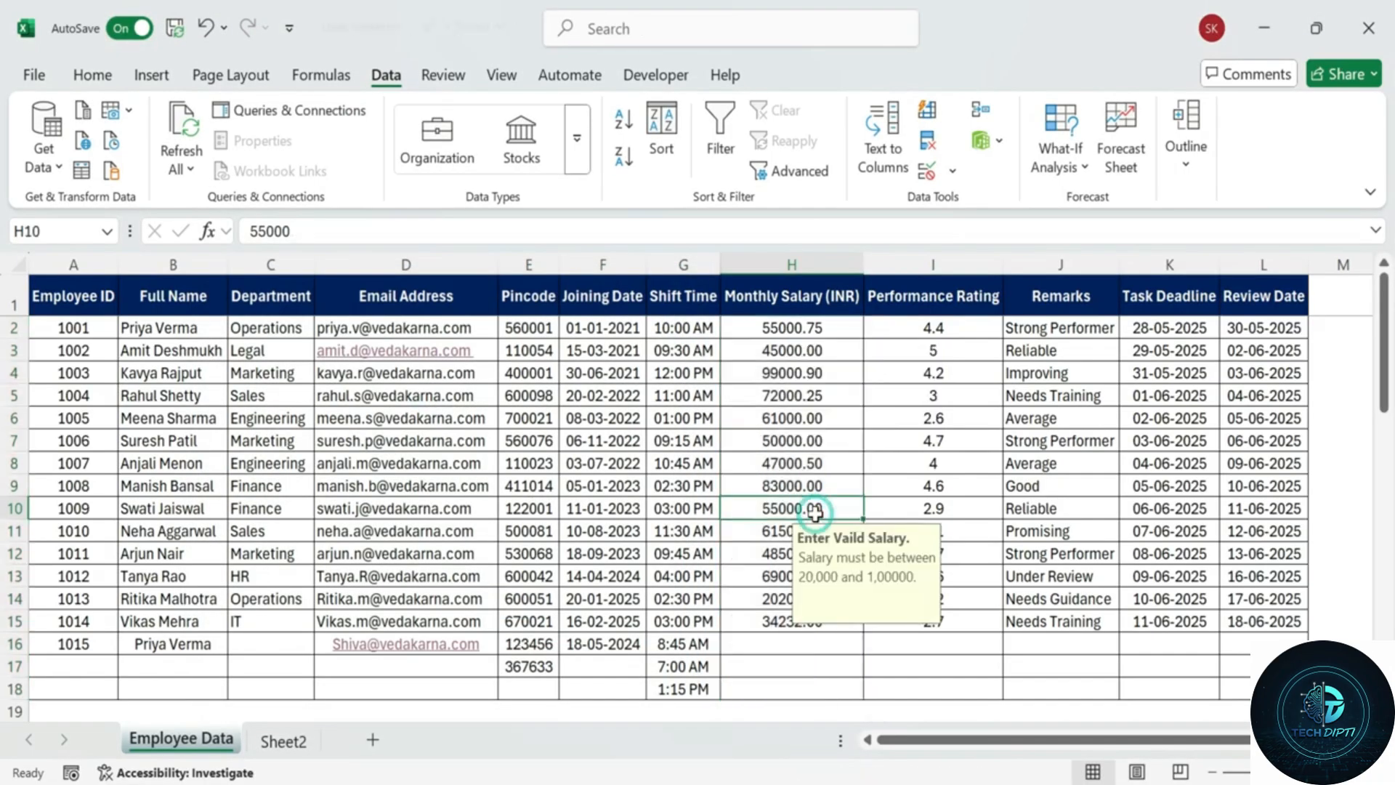
{"action": "left_click", "coordinate": [781, 443]}
{"action": "left_click", "coordinate": [789, 350]}
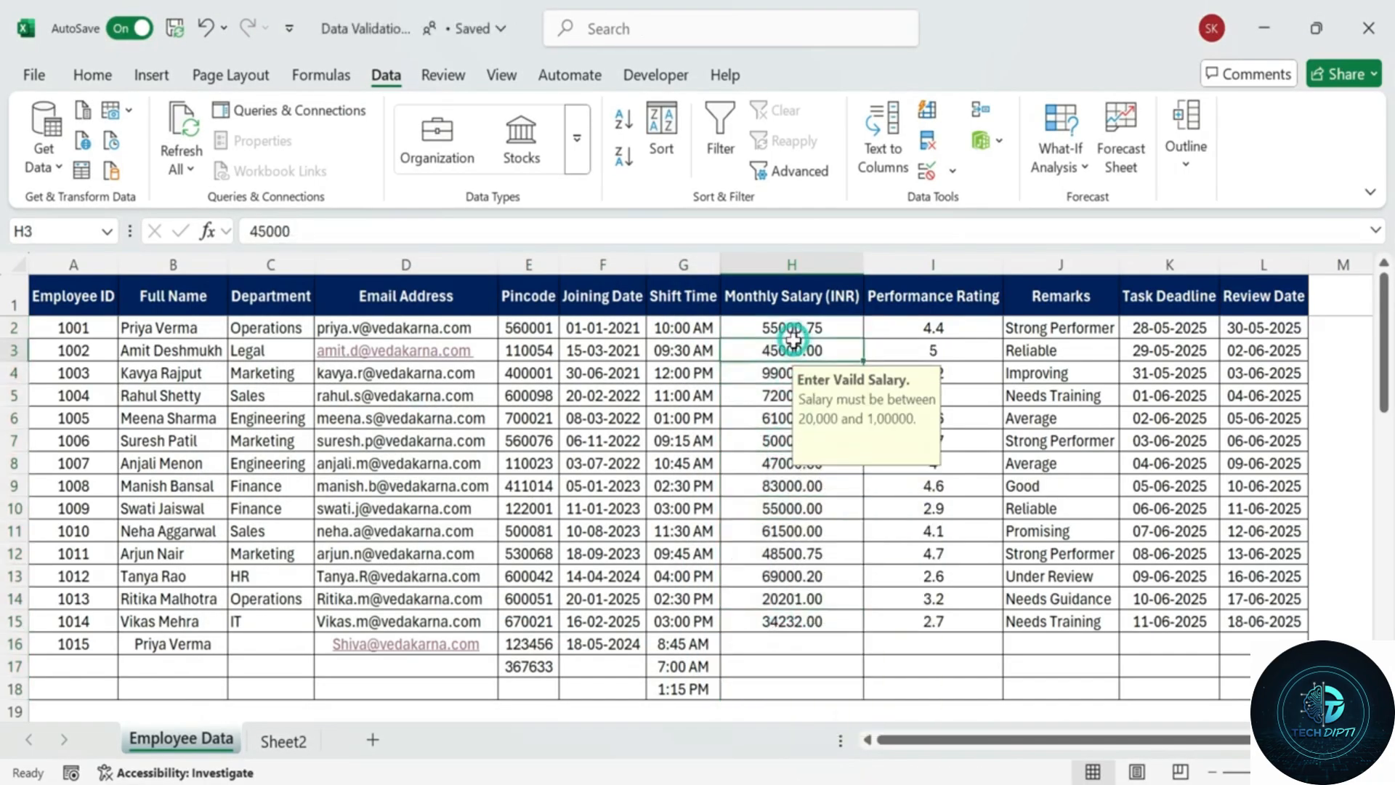
{"action": "left_click", "coordinate": [788, 418]}
{"action": "left_click", "coordinate": [792, 592]}
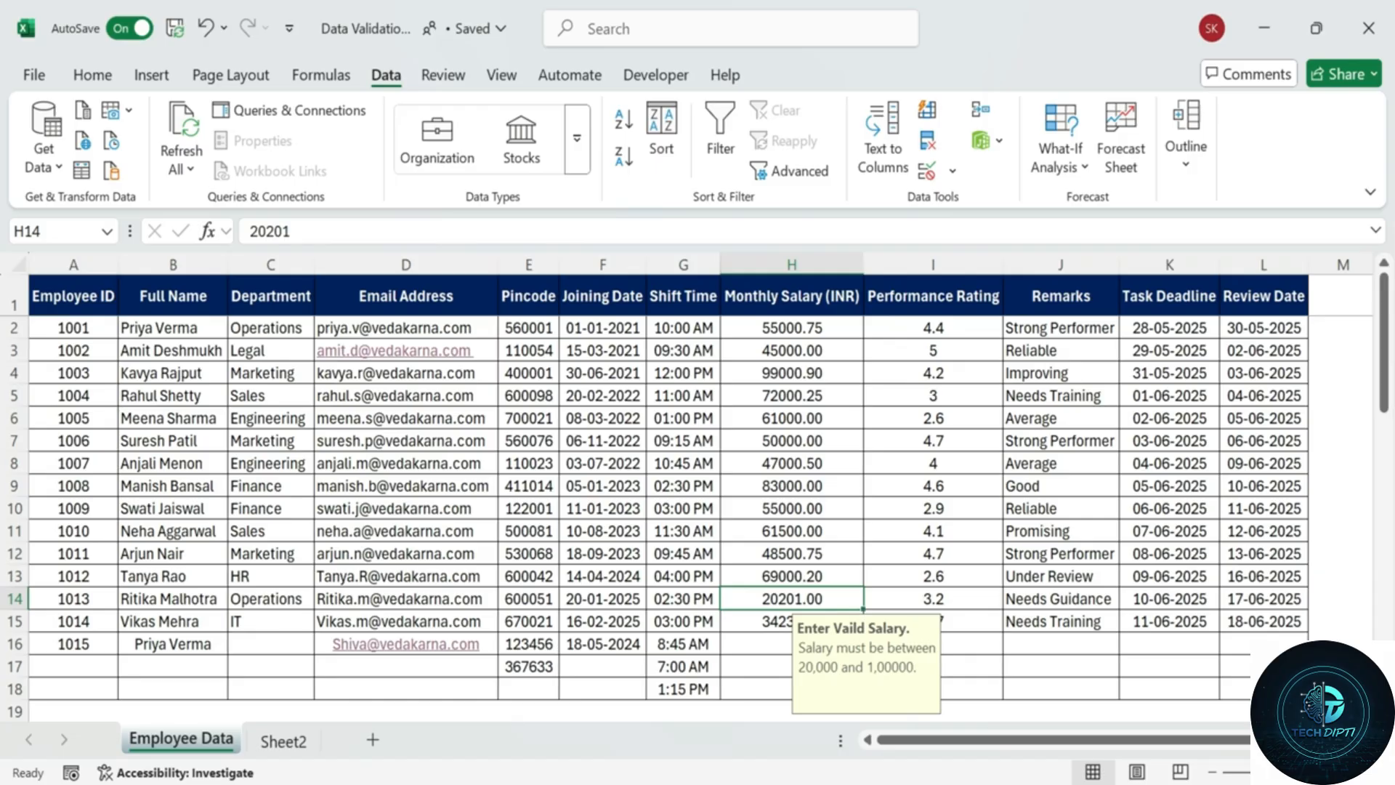
Enter 1500 for employee 1015 to see it rejected, then retry with 55000.75.
{"action": "left_click", "coordinate": [752, 642]}
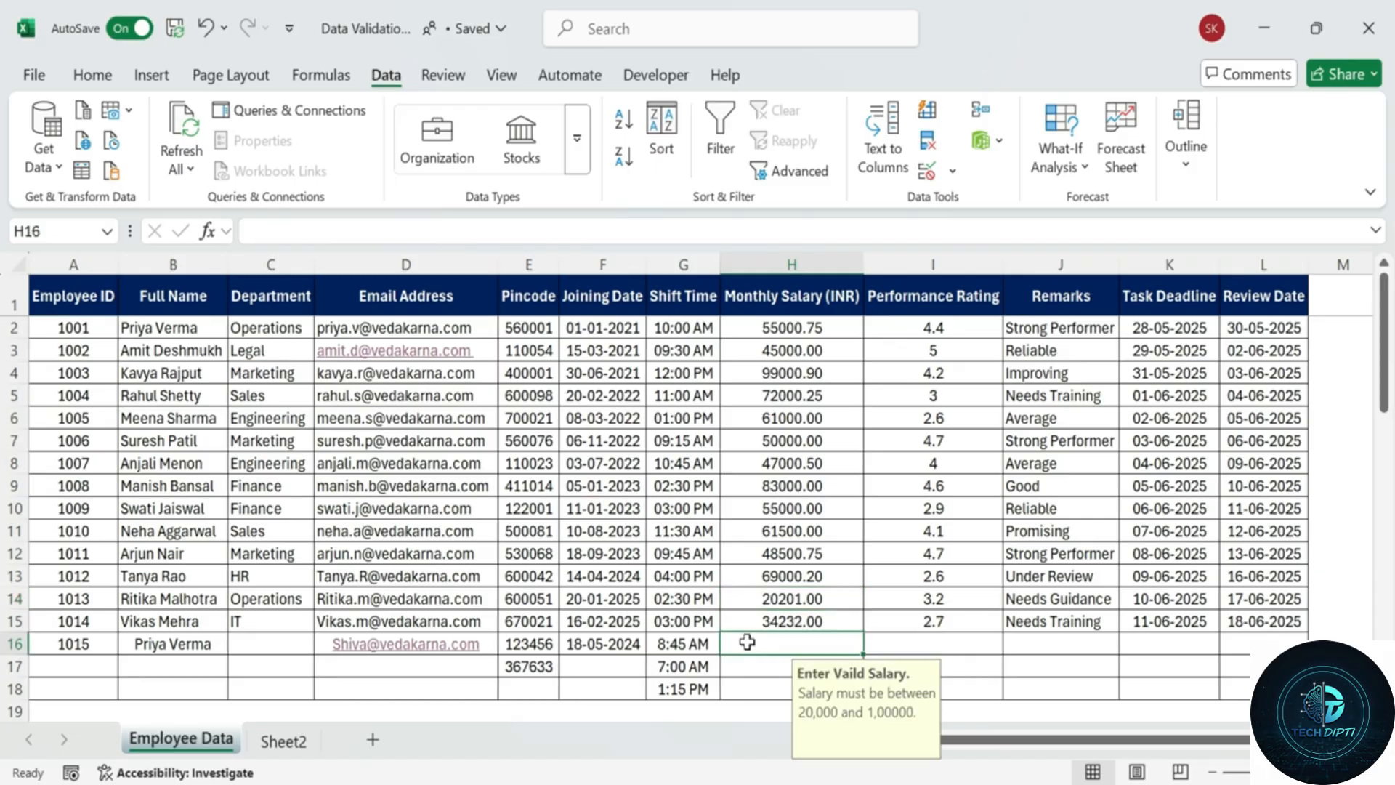
{"action": "type", "text": "15"}
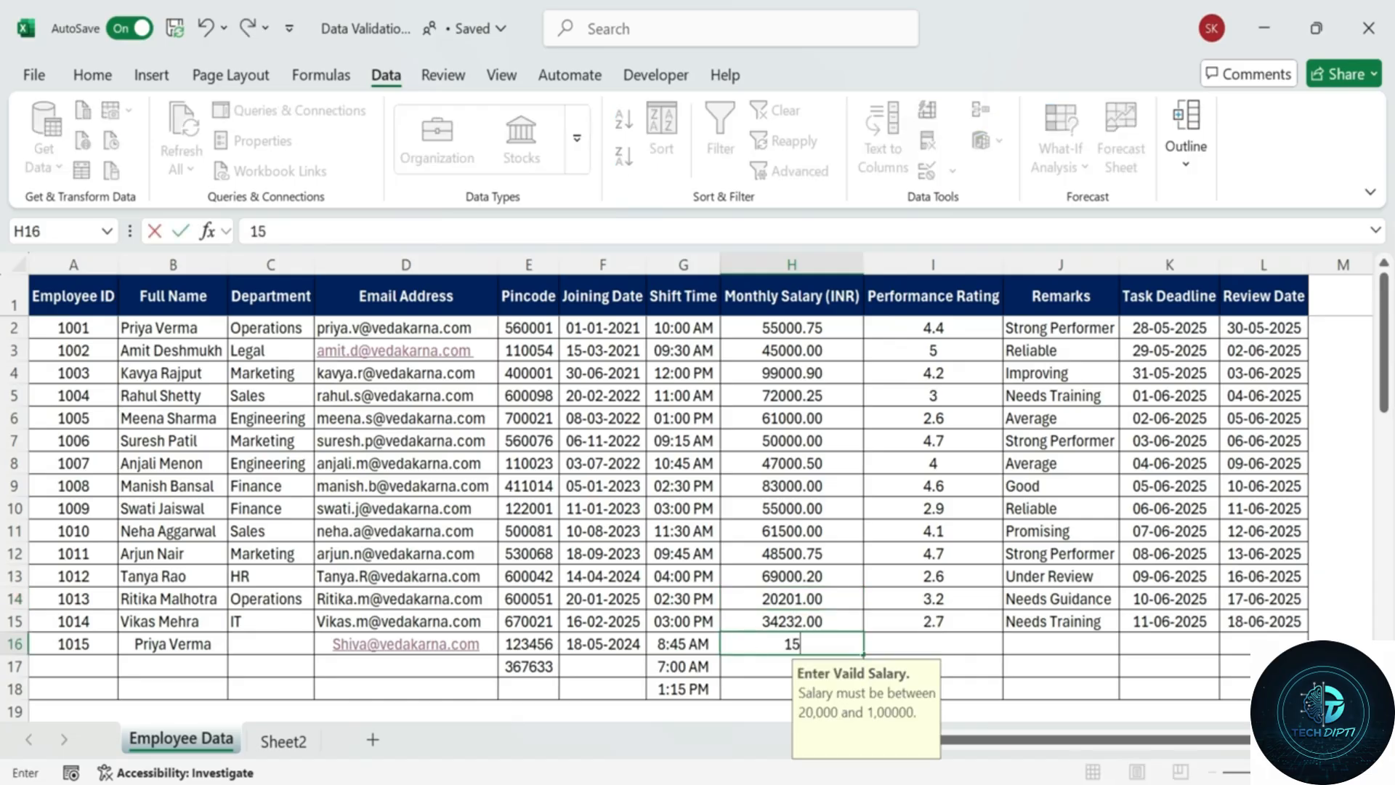
{"action": "type", "text": "00"}
{"action": "key", "text": "Return"}
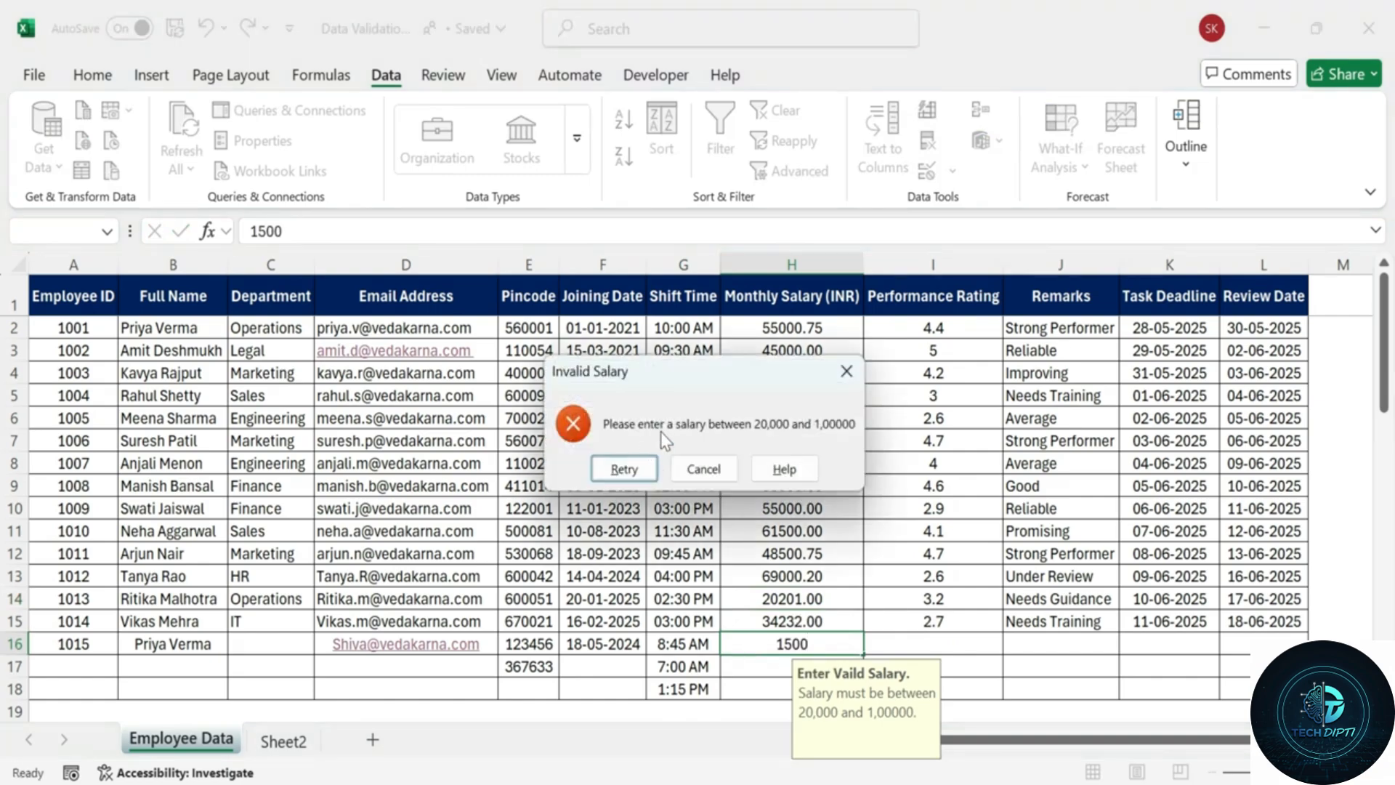
{"action": "left_click", "coordinate": [623, 468]}
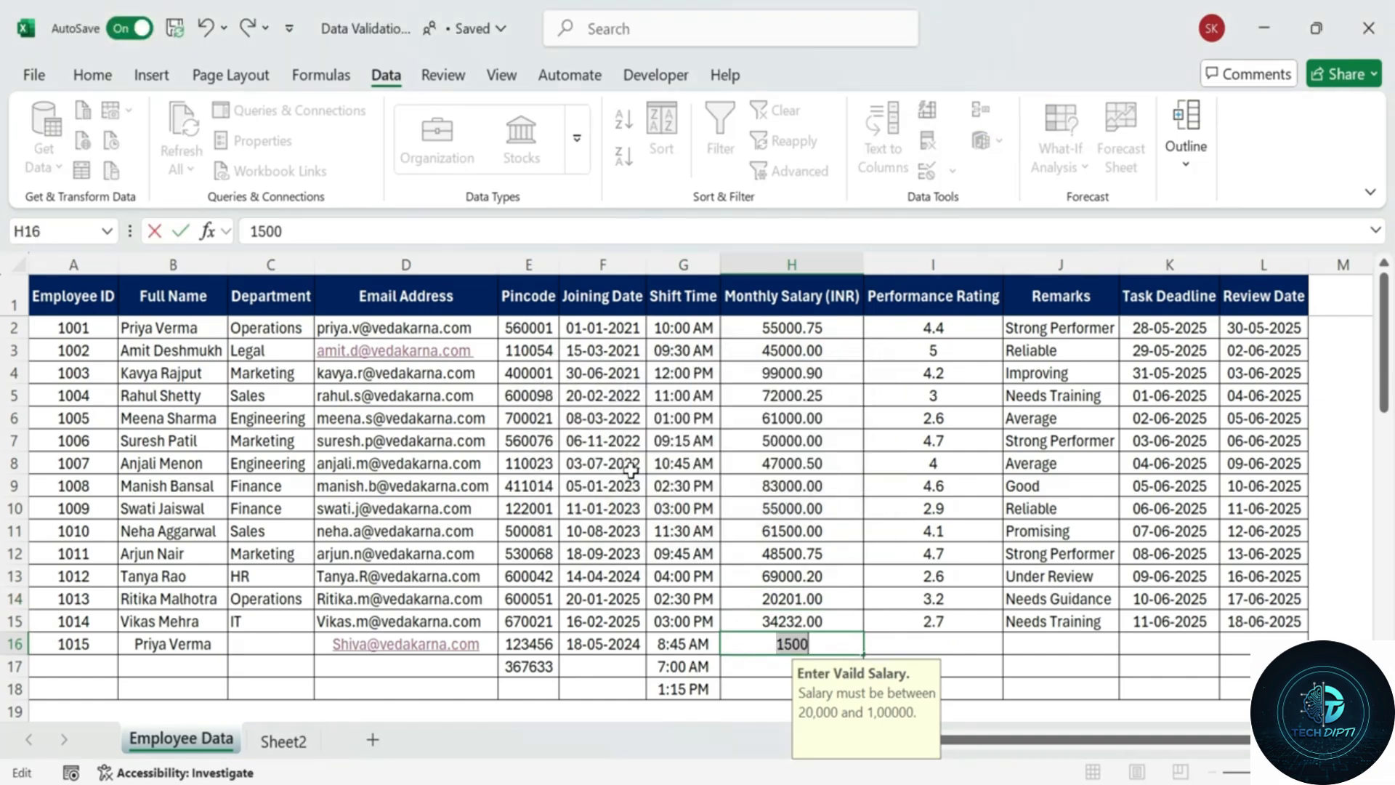
{"action": "type", "text": "55000.75"}
{"action": "key", "text": "Return"}
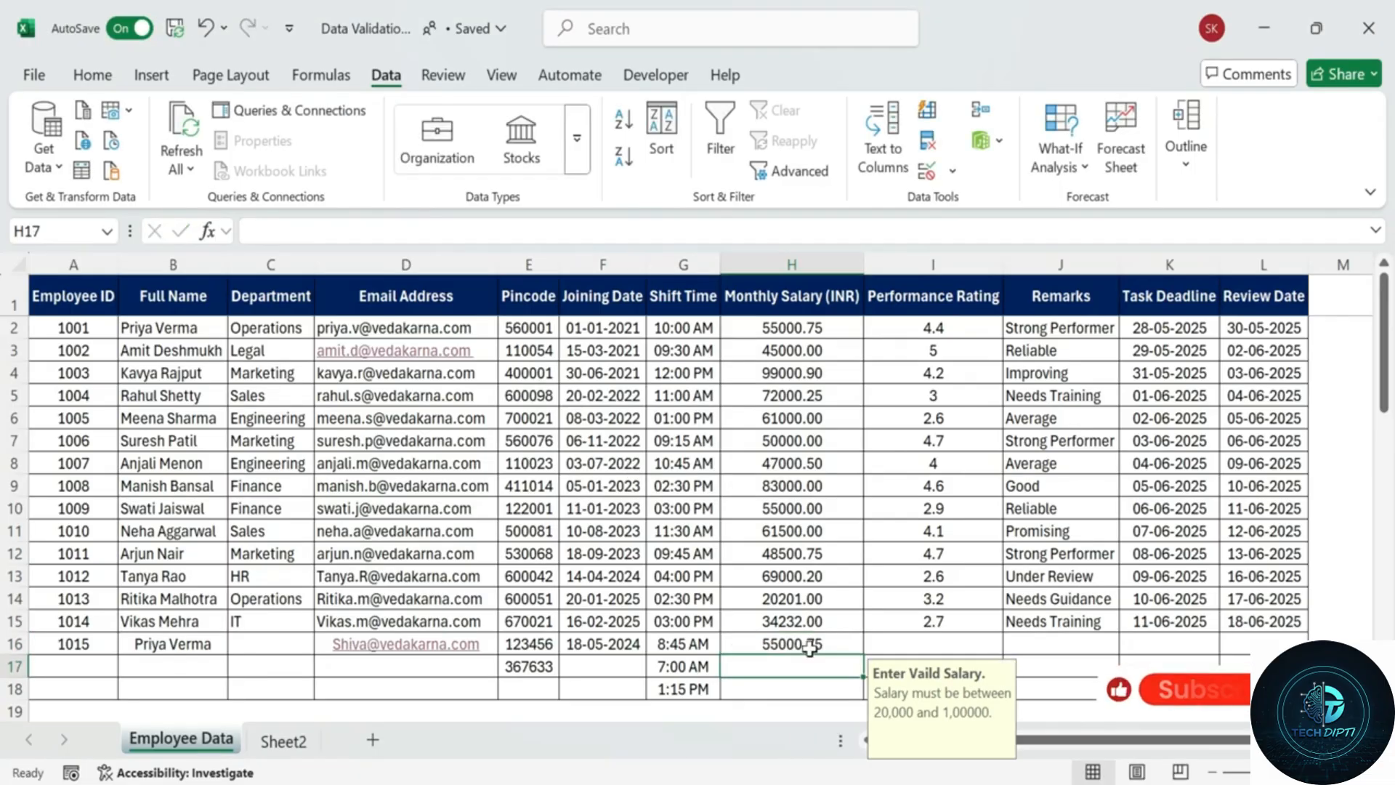
Select the salary values from H2 downward, then the Performance Rating cells I1:I18.
{"action": "left_click_drag", "start_coordinate": [797, 328], "coordinate": [795, 644]}
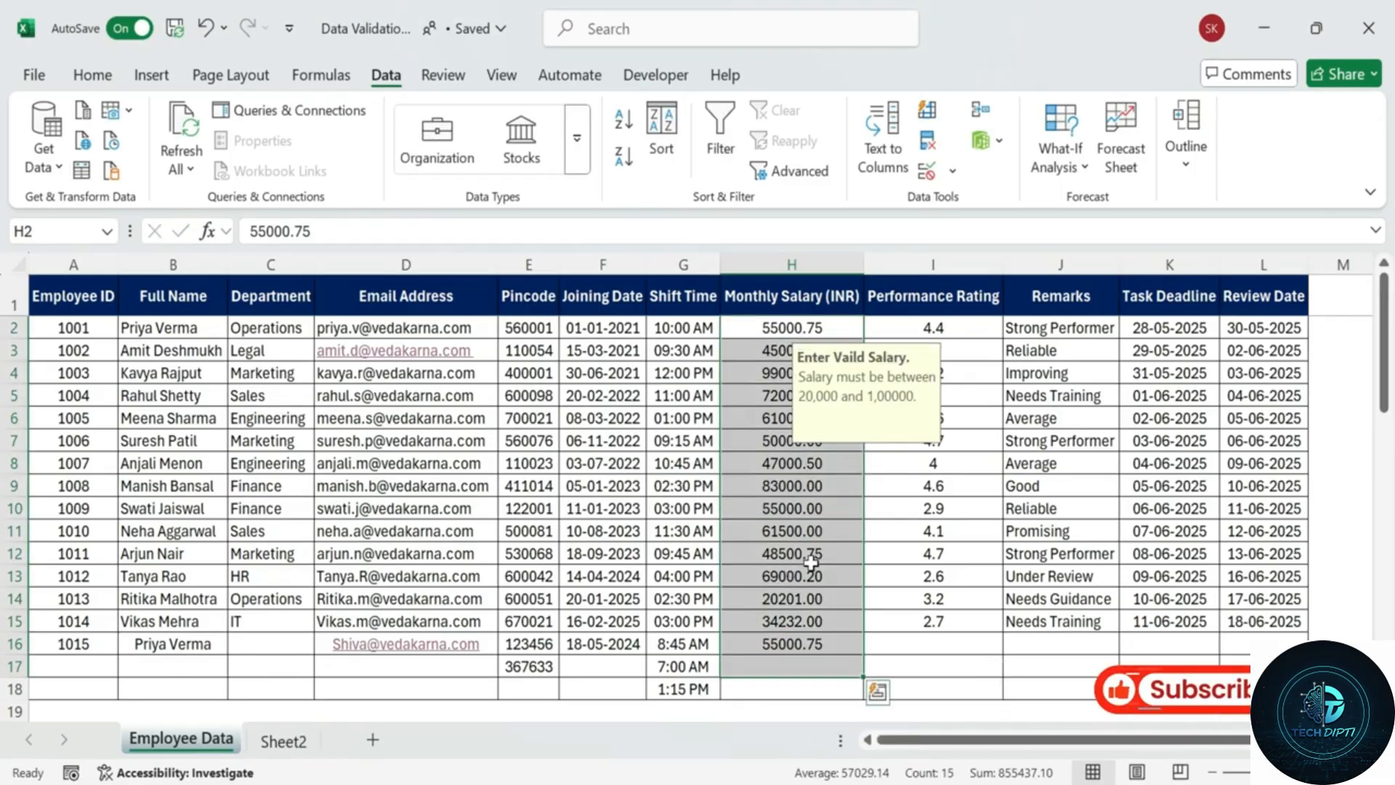
{"action": "left_click", "coordinate": [789, 669]}
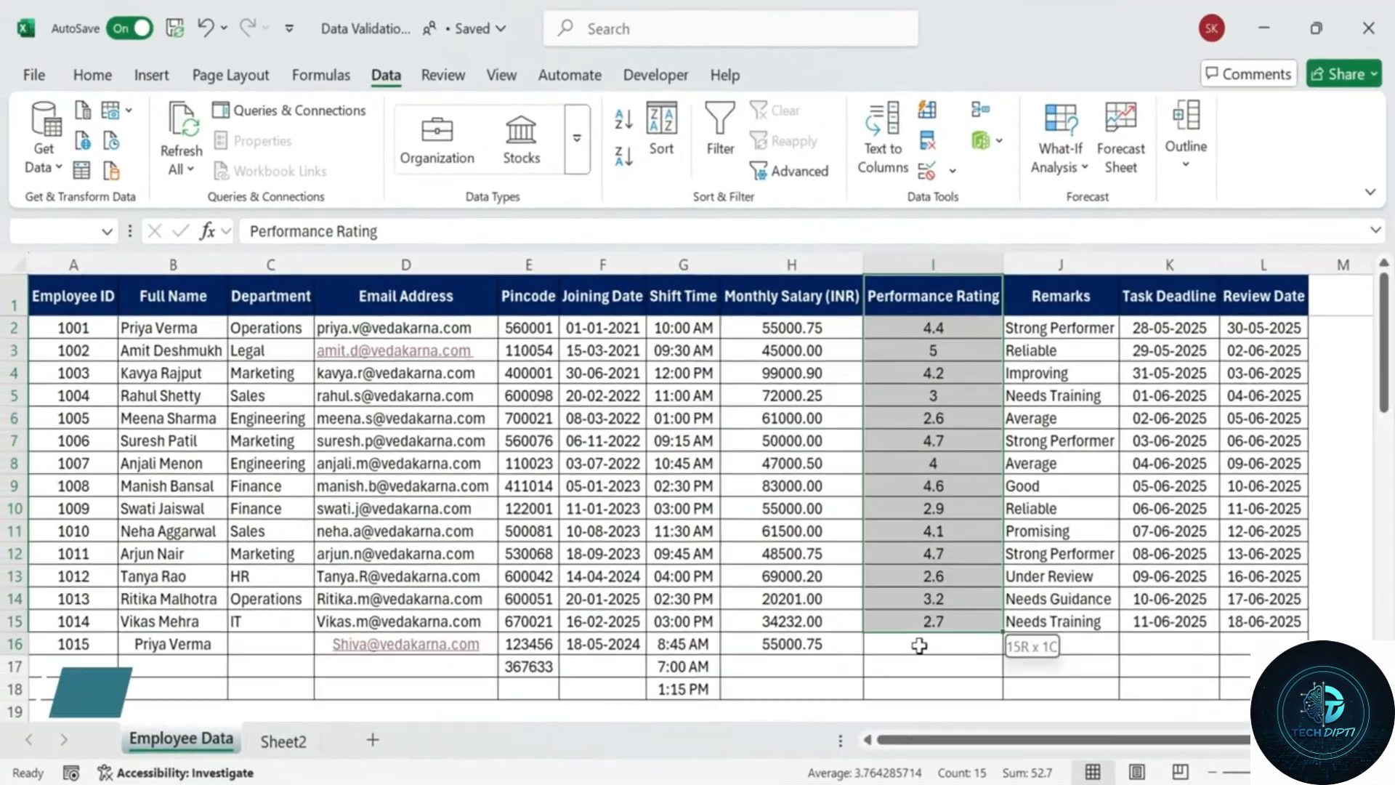
{"action": "left_click_drag", "start_coordinate": [919, 644], "coordinate": [917, 685]}
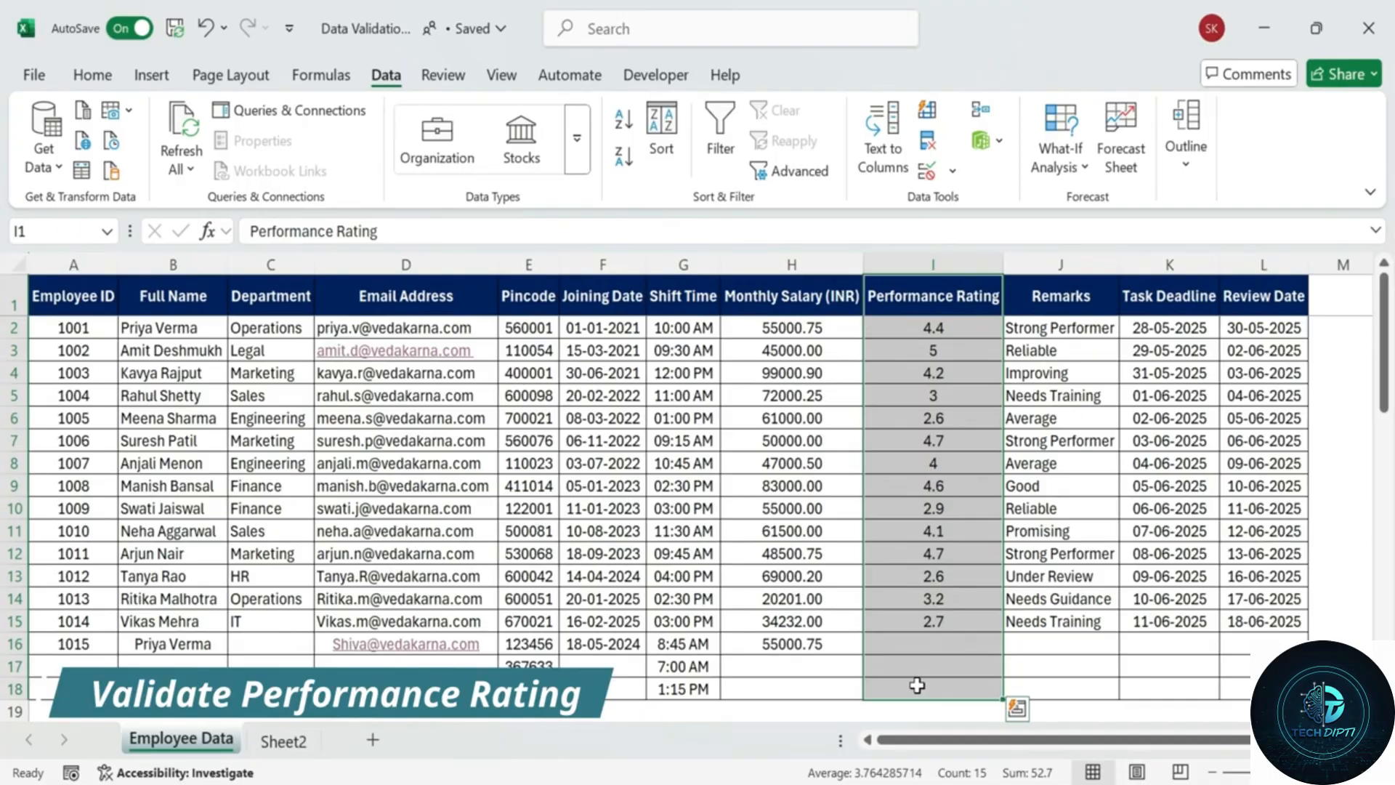
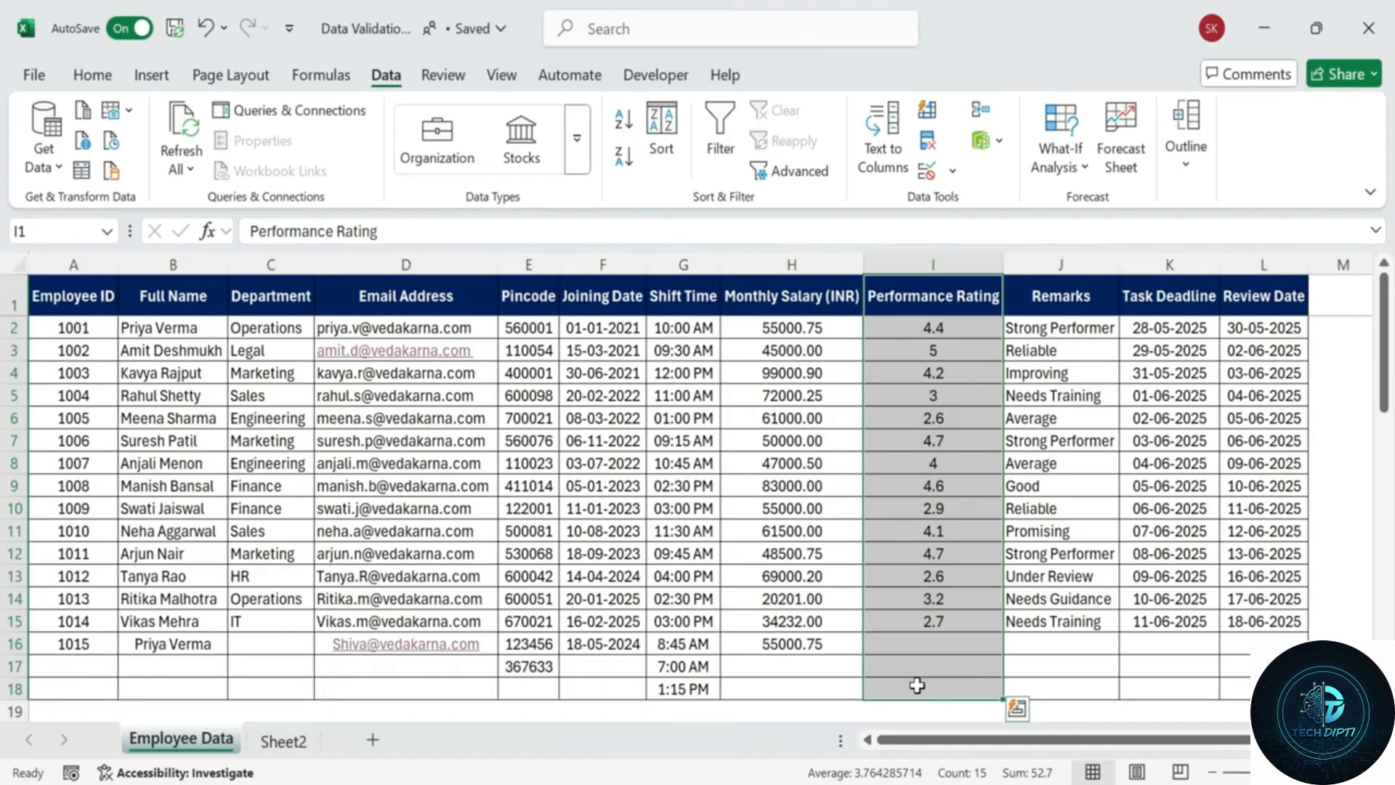
Select ratings I2:I18 and allow only decimals between 1 and 5.
{"action": "left_click", "coordinate": [1046, 574]}
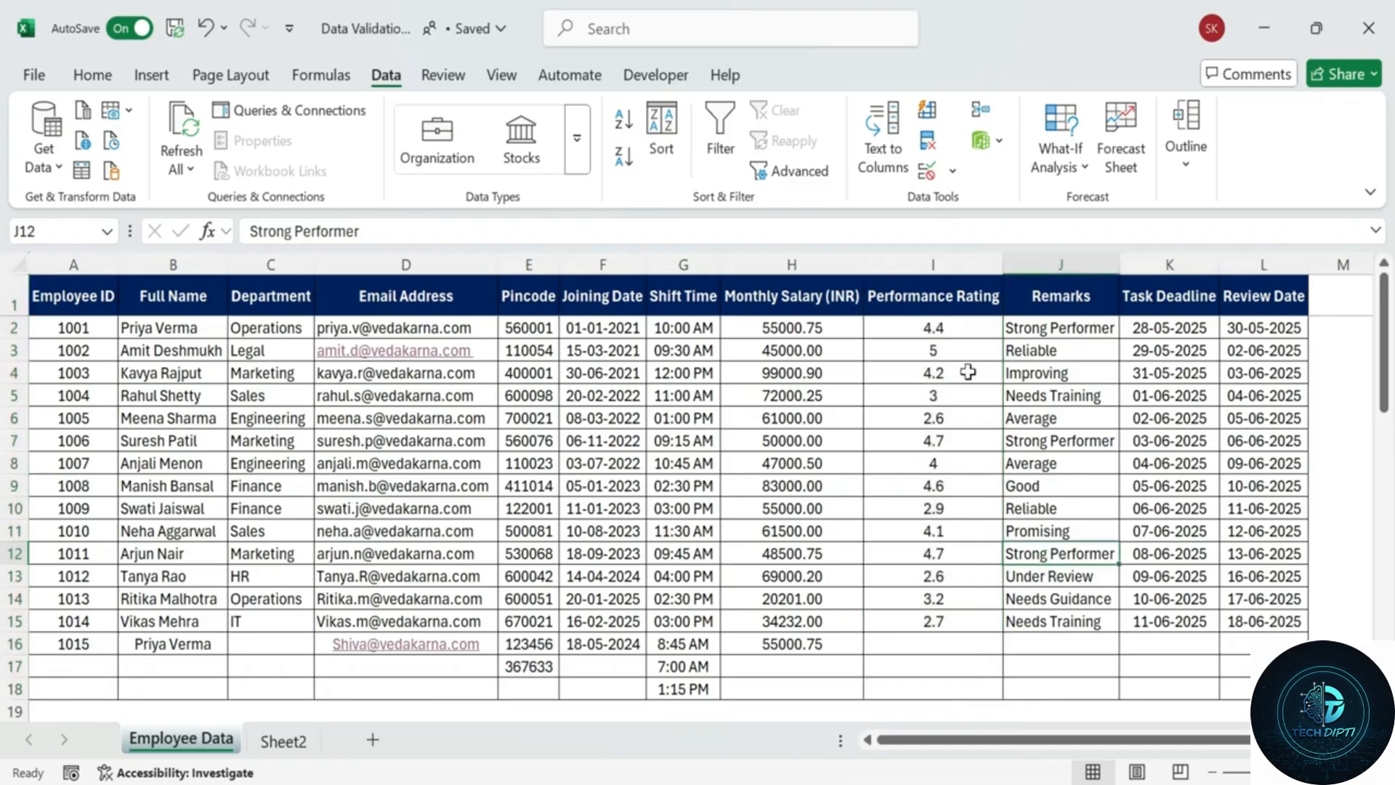
{"action": "left_click", "coordinate": [975, 328]}
{"action": "left_click_drag", "start_coordinate": [975, 327], "coordinate": [950, 686]}
{"action": "left_click", "coordinate": [927, 172]}
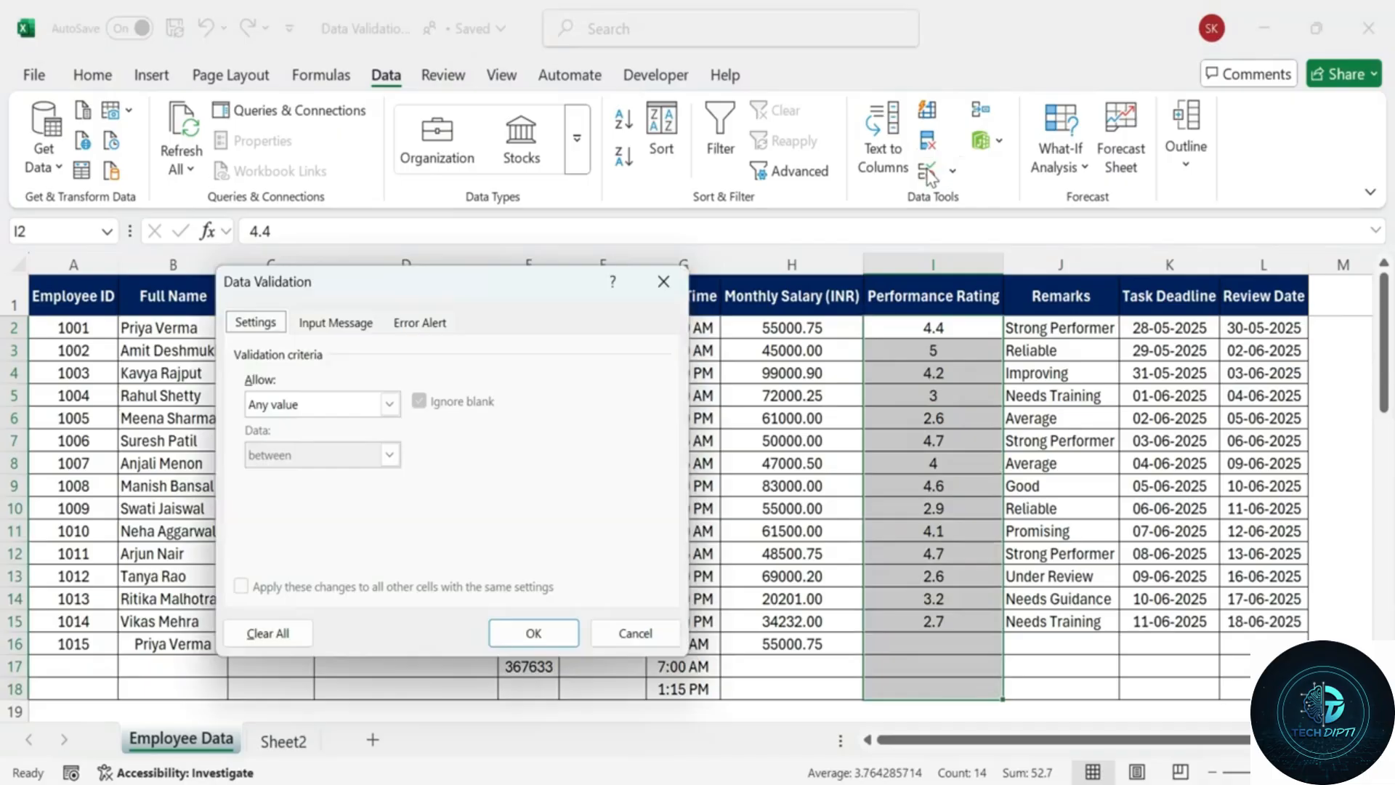
{"action": "left_click", "coordinate": [390, 404]}
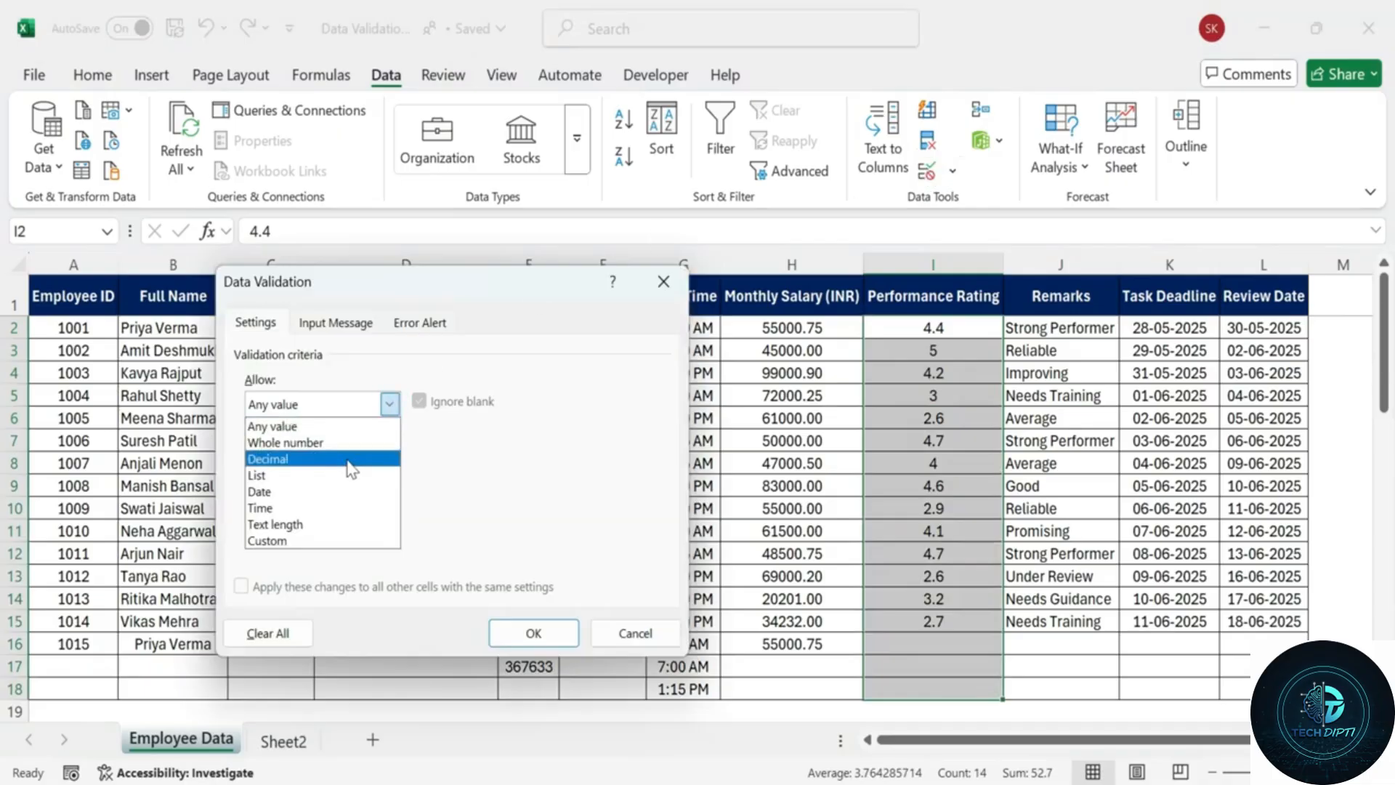
{"action": "left_click", "coordinate": [351, 458]}
{"action": "left_click", "coordinate": [337, 504]}
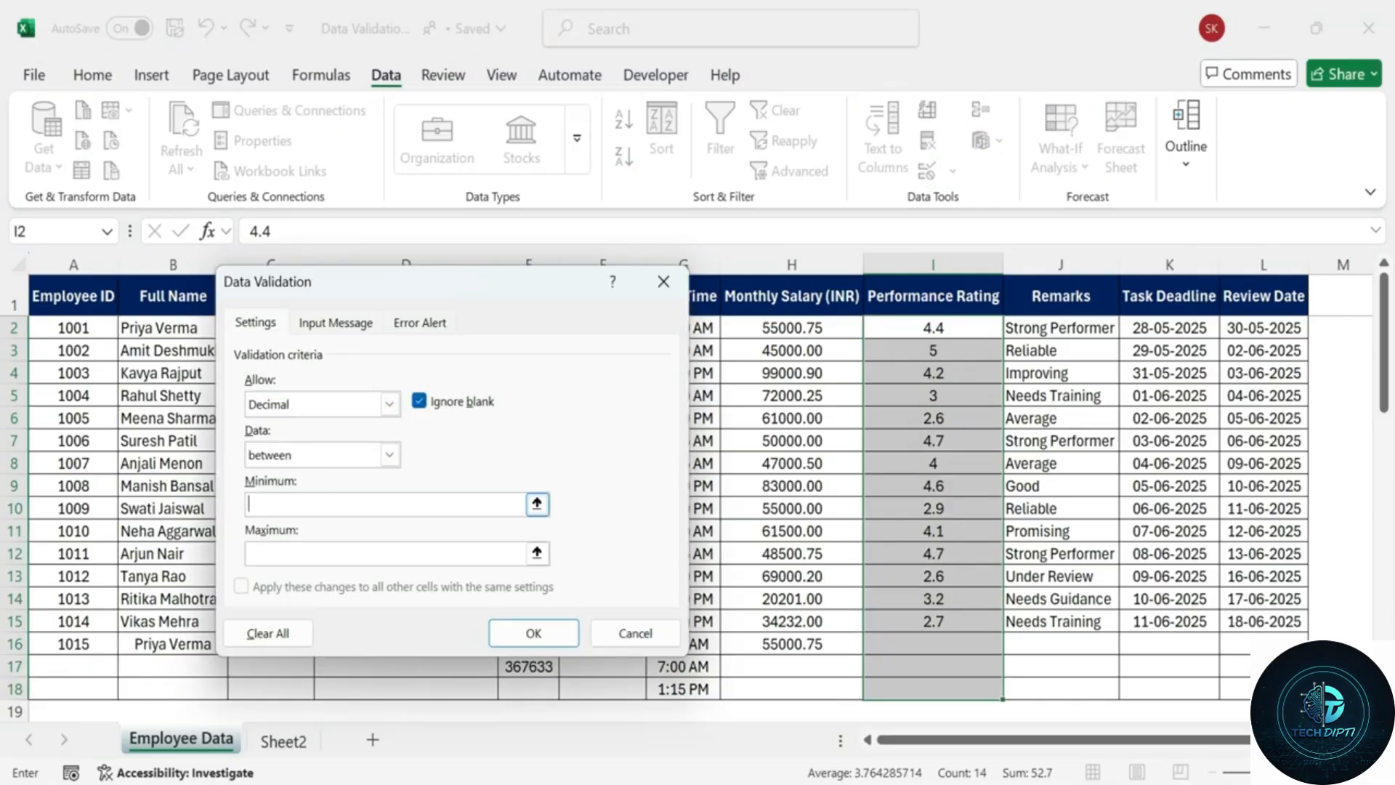
{"action": "left_click", "coordinate": [322, 550]}
Add the input prompt 'Enter performing Rating': 'Only Decimal values between 1.0 and 5.0 allowed.'.
{"action": "left_click", "coordinate": [335, 323]}
{"action": "left_click", "coordinate": [327, 437]}
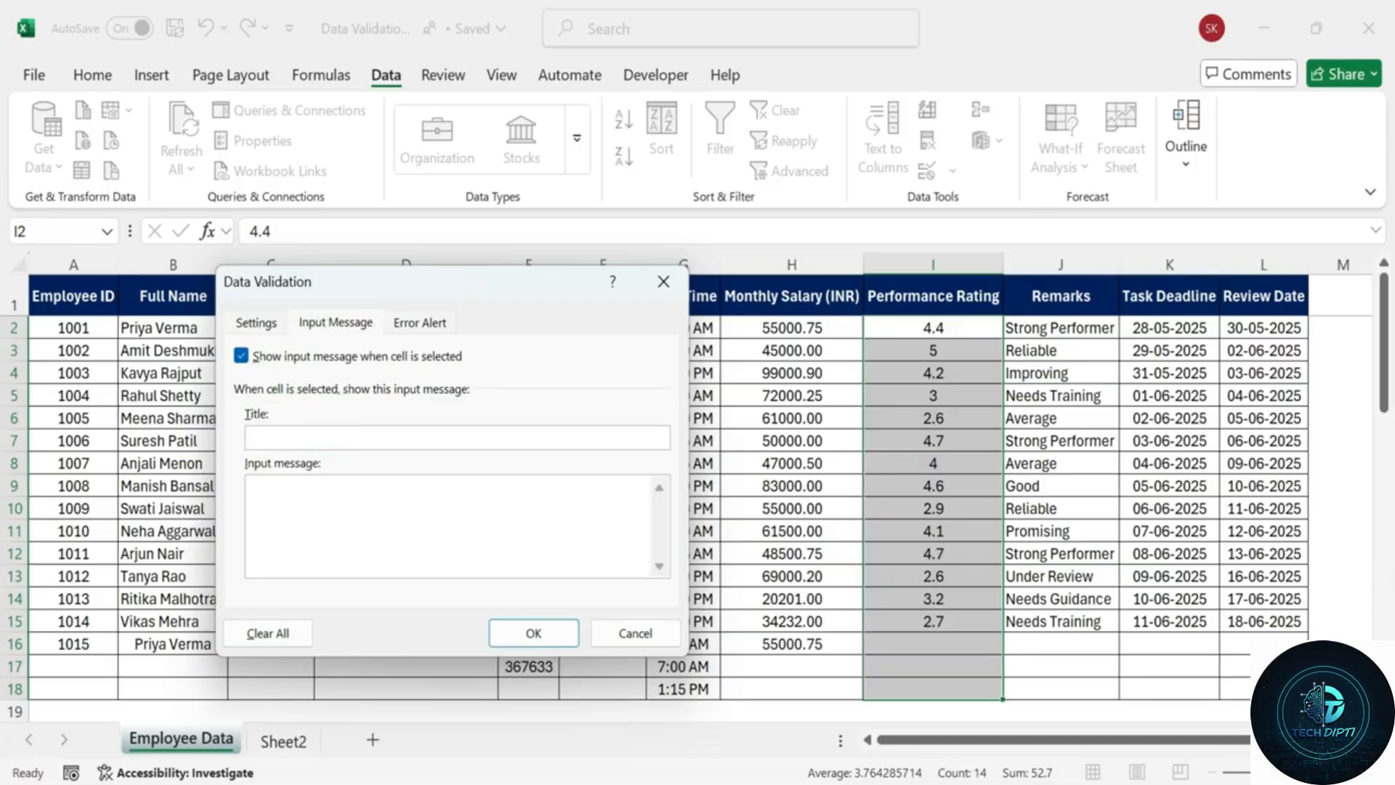
{"action": "type", "text": "Enter performing Rating"}
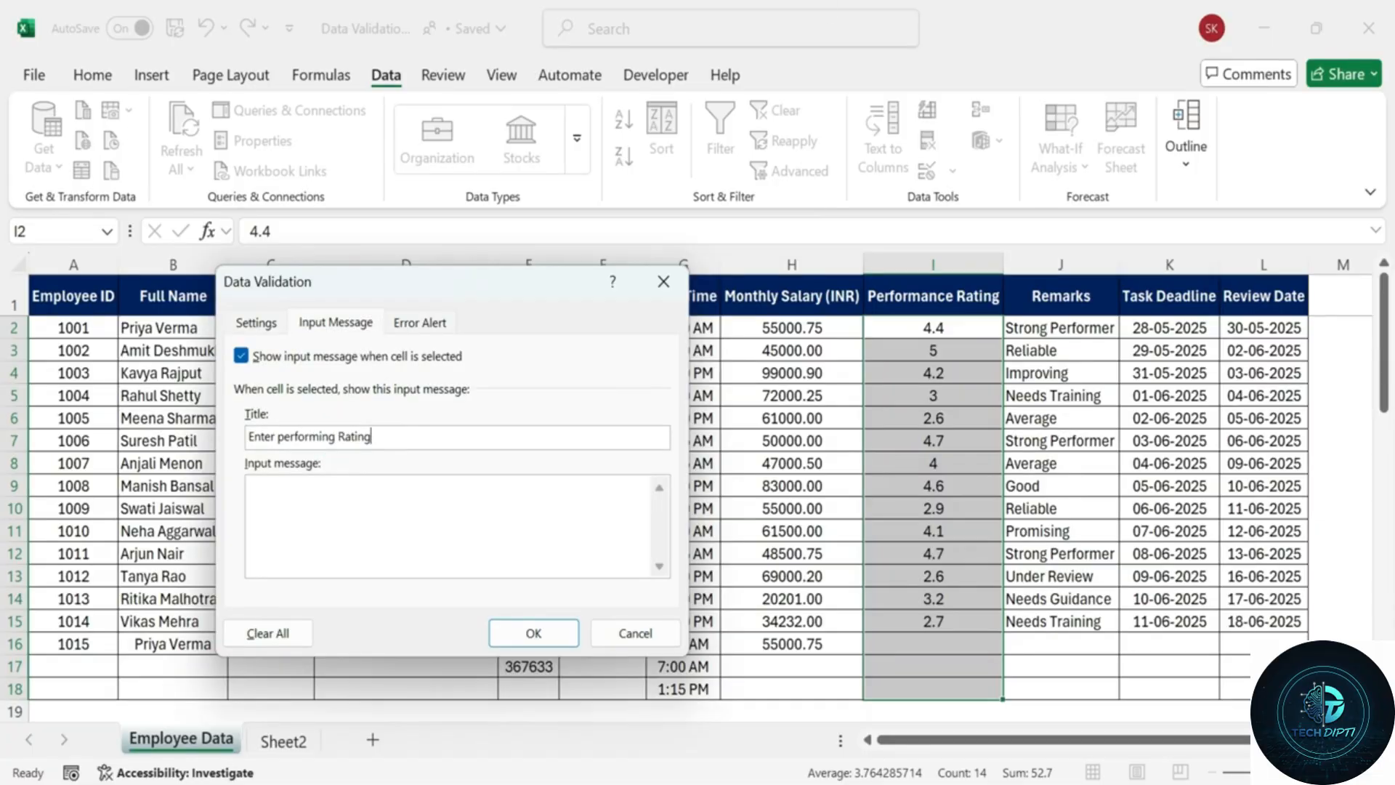
{"action": "type", "text": "Only Decimal values between 1"}
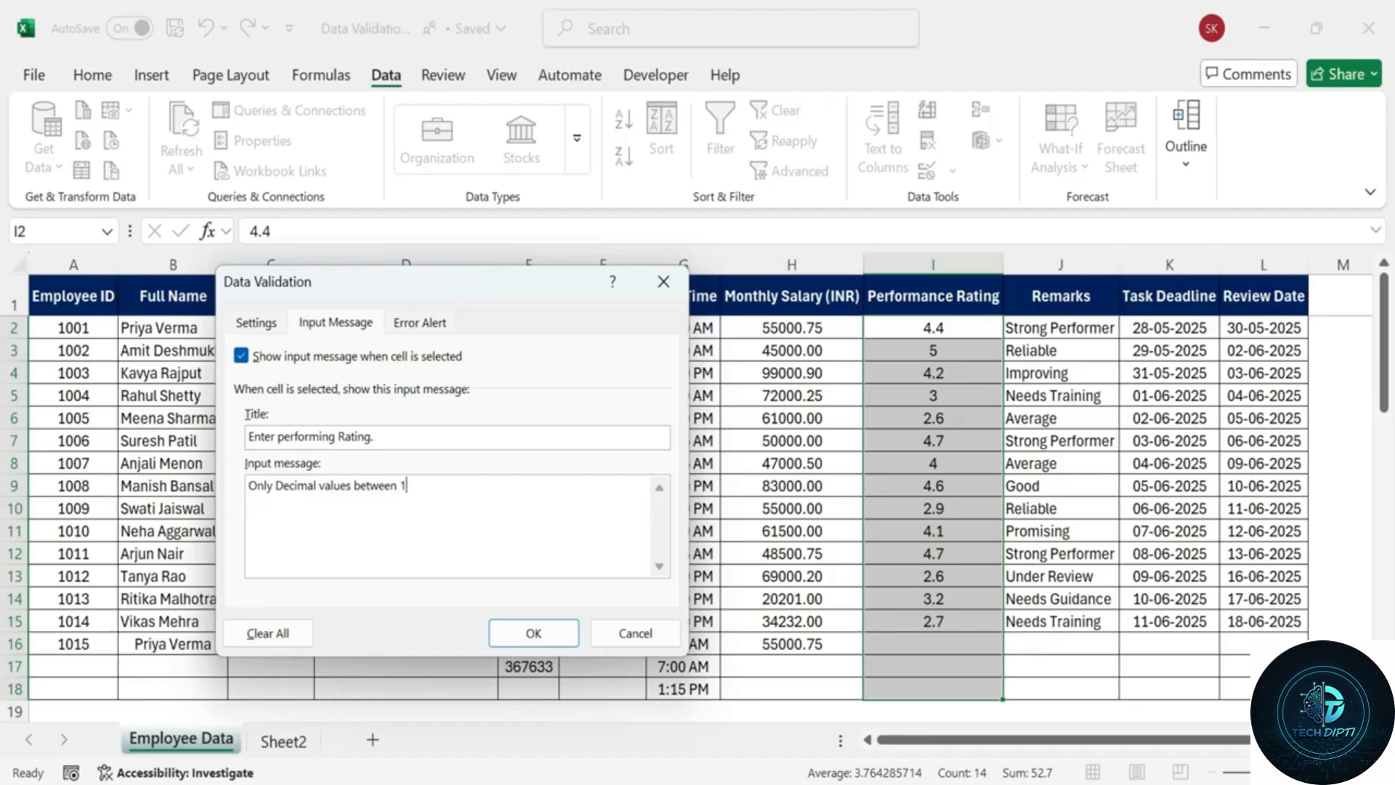
{"action": "type", "text": ".0 and 5.0 allowed."}
Set the 'Invalid Rating.' stop alert 'Enter Value between 1.0 and 5.0' and apply the rule.
{"action": "left_click", "coordinate": [433, 327]}
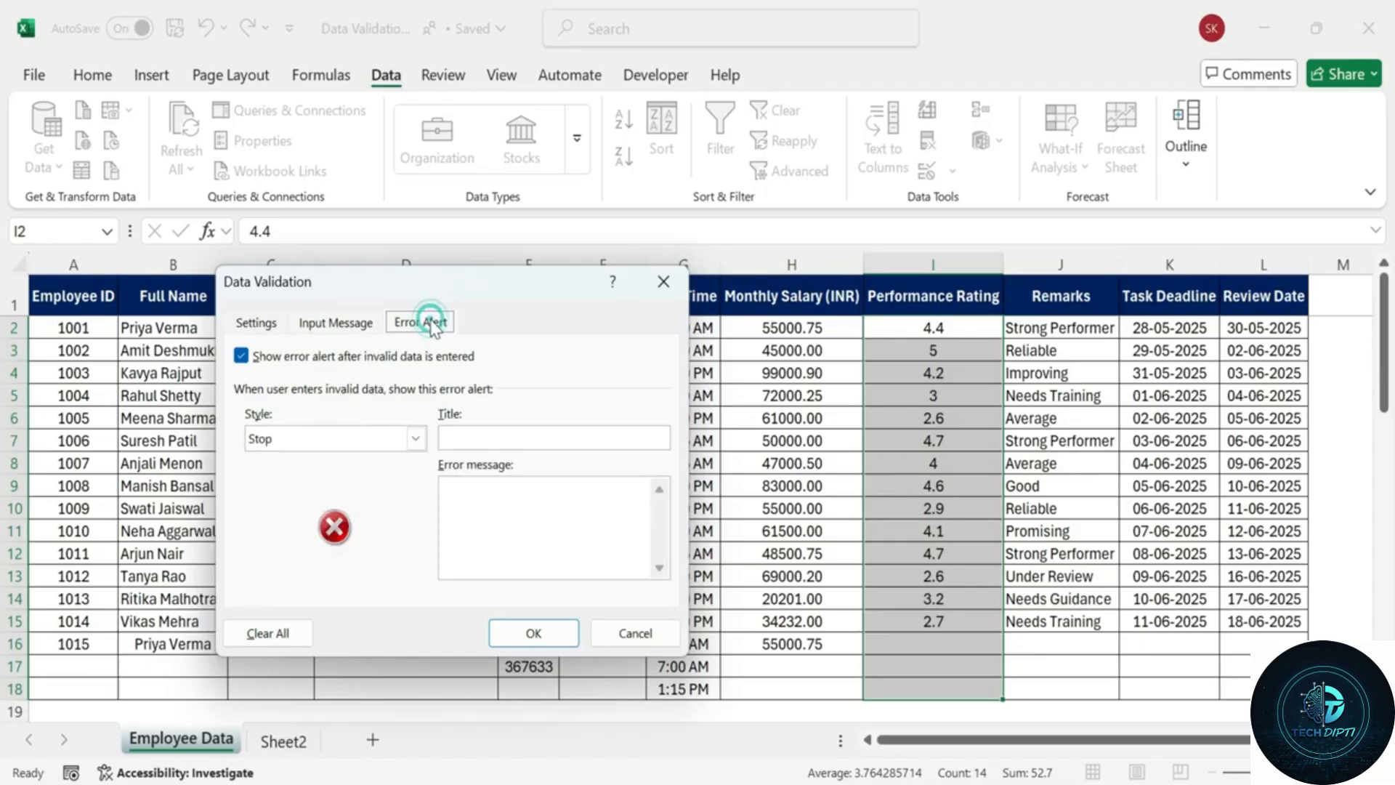
{"action": "type", "text": "In"}
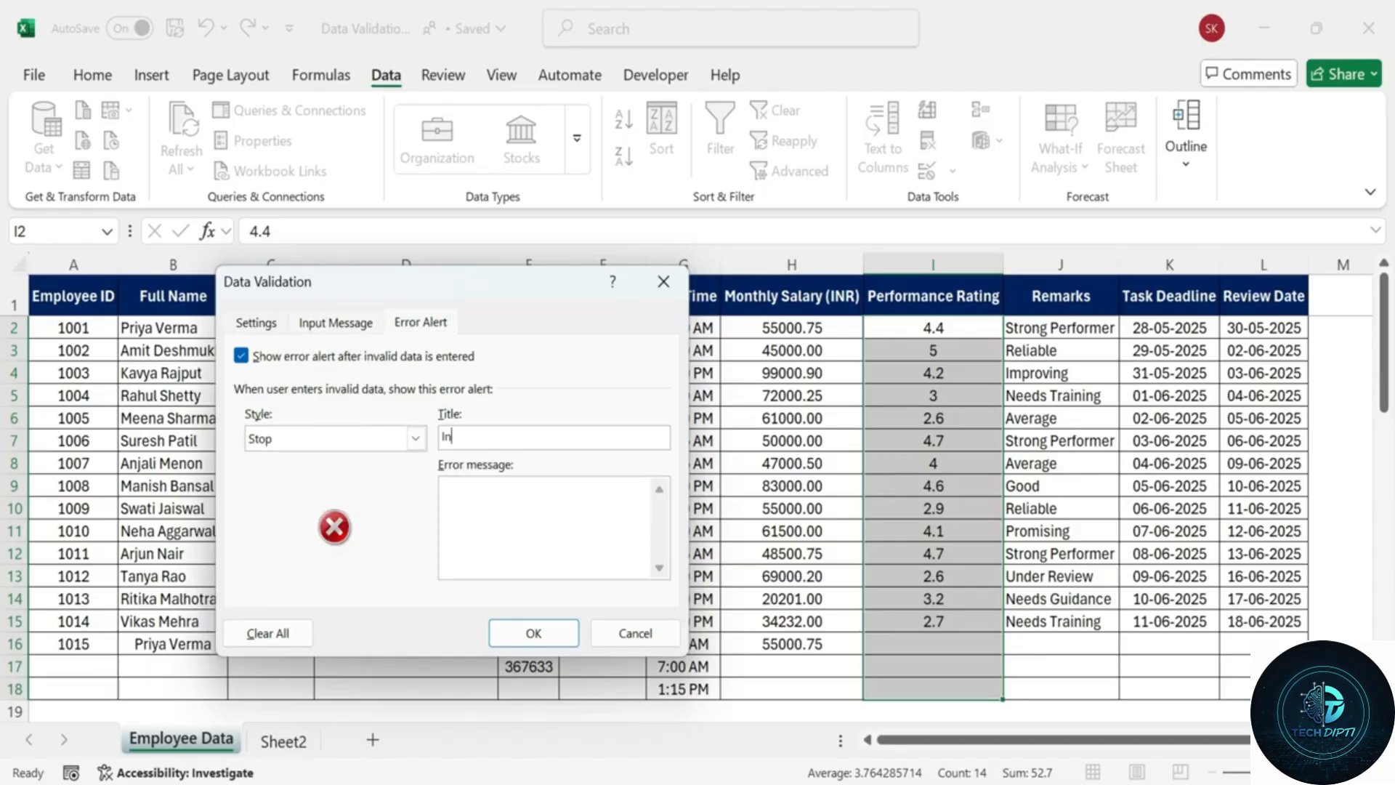
{"action": "type", "text": "valid Rating."}
{"action": "key", "text": "Tab"}
{"action": "type", "text": "Enter Value betw"}
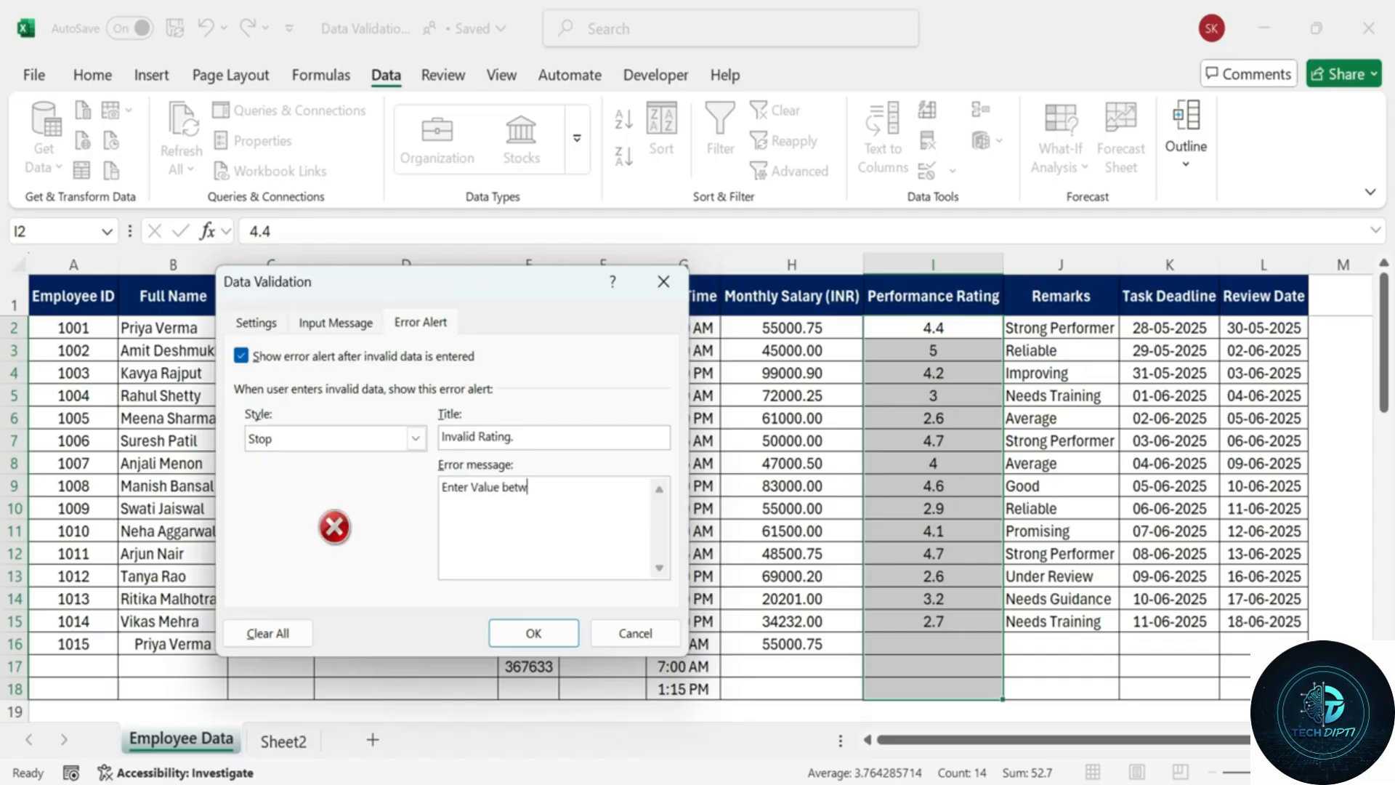
{"action": "type", "text": "een 1.0 and 5.0."}
{"action": "key", "text": "BackSpace"}
{"action": "left_click", "coordinate": [336, 322]}
{"action": "left_click", "coordinate": [256, 321]}
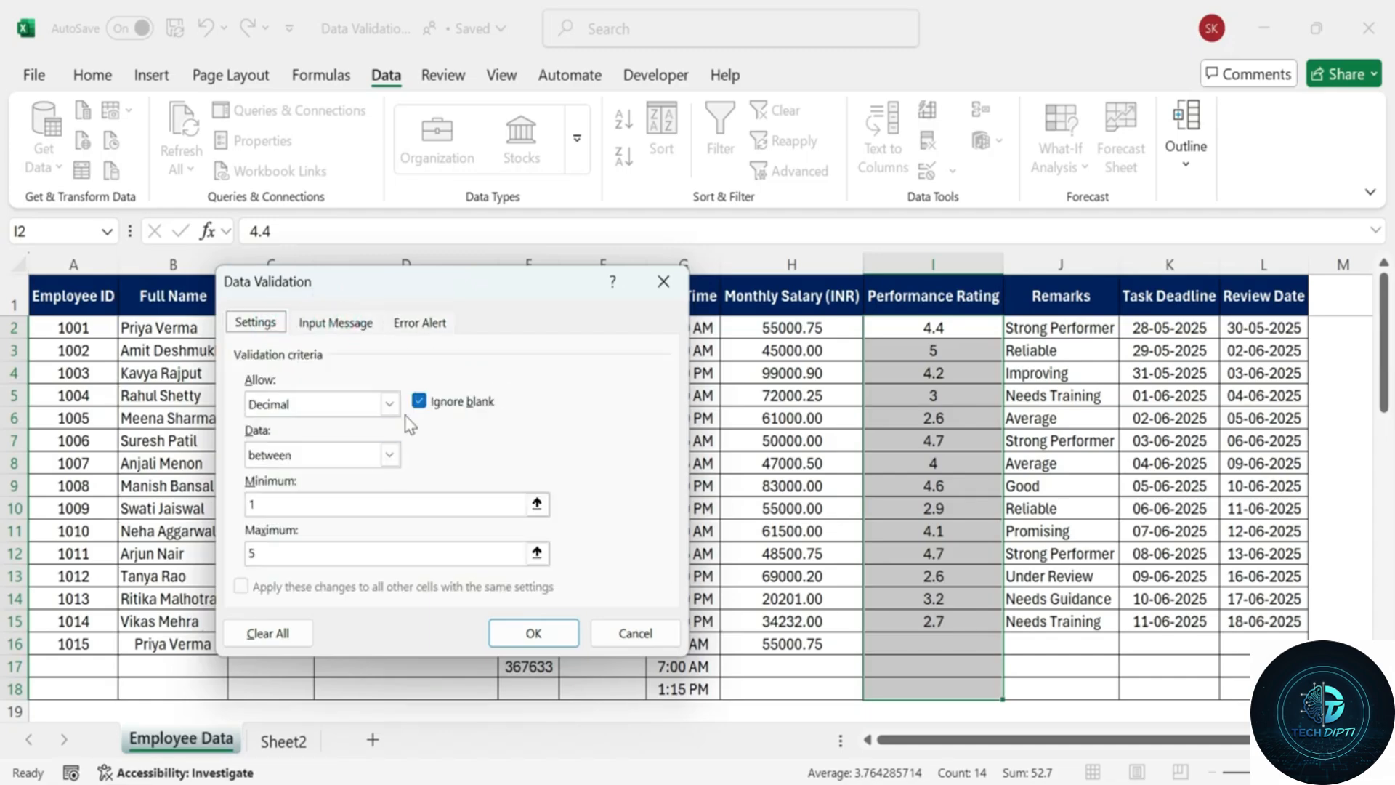
{"action": "left_click", "coordinate": [534, 629]}
Test I16 with ratings 5.5 and 0, which are rejected, then cancel the entry.
{"action": "left_click", "coordinate": [945, 486]}
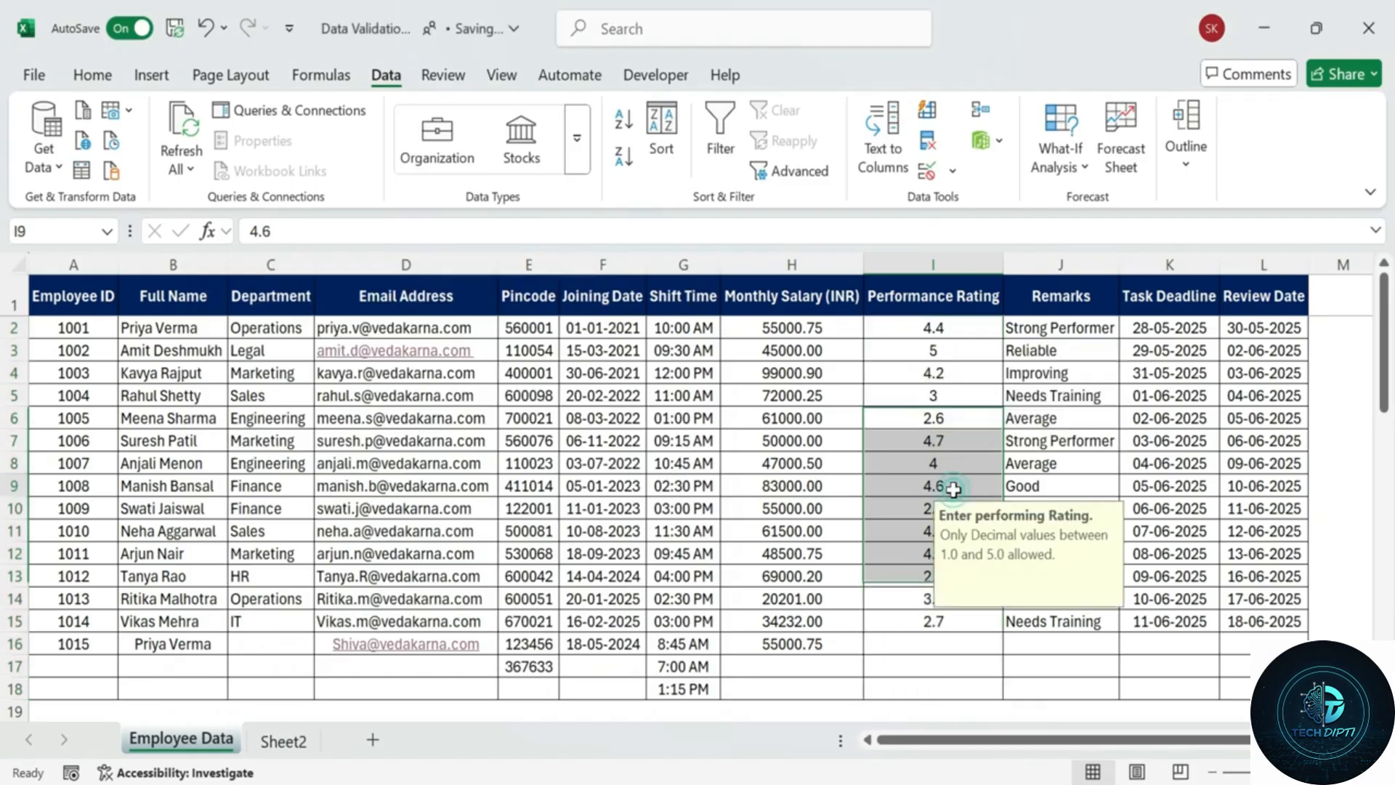
{"action": "left_click", "coordinate": [952, 621]}
{"action": "left_click", "coordinate": [904, 644]}
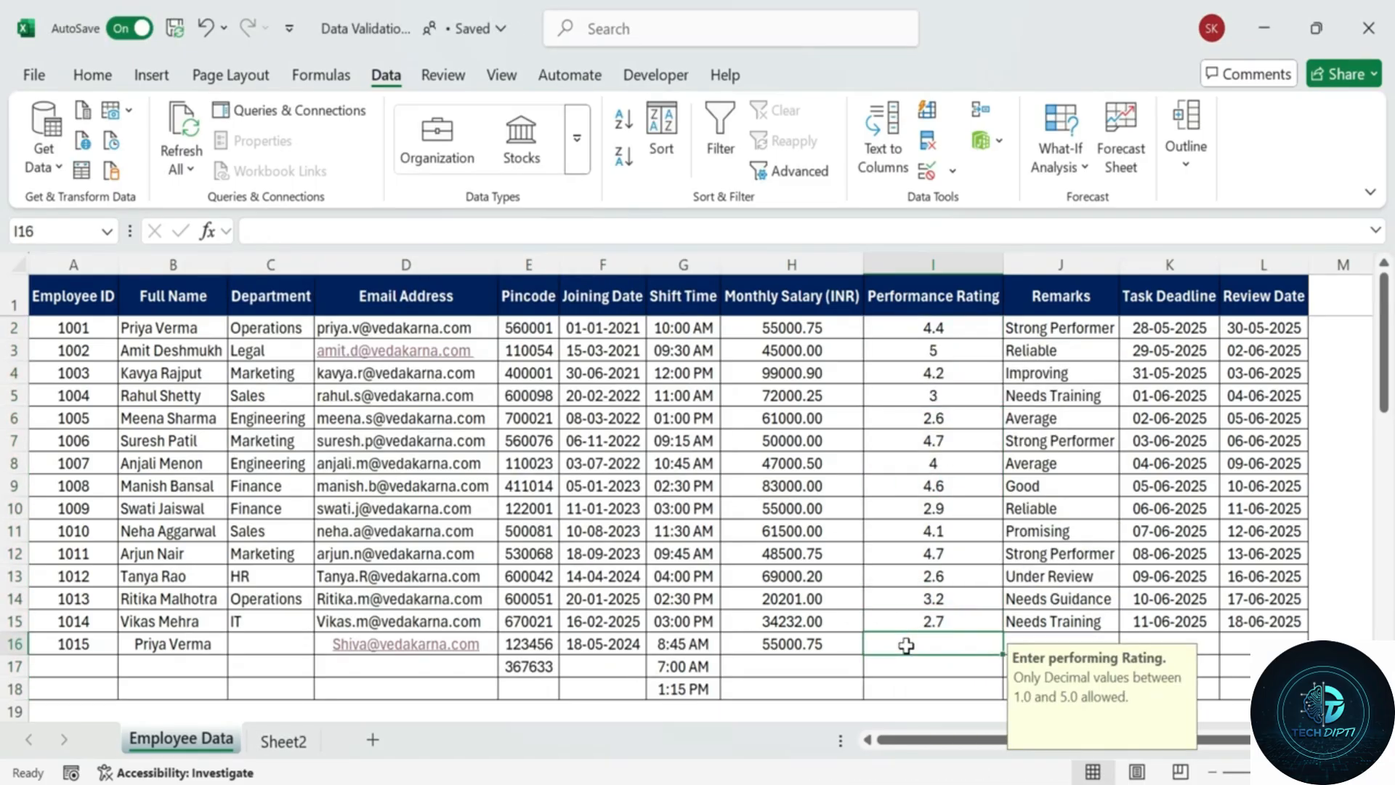
{"action": "type", "text": "5"}
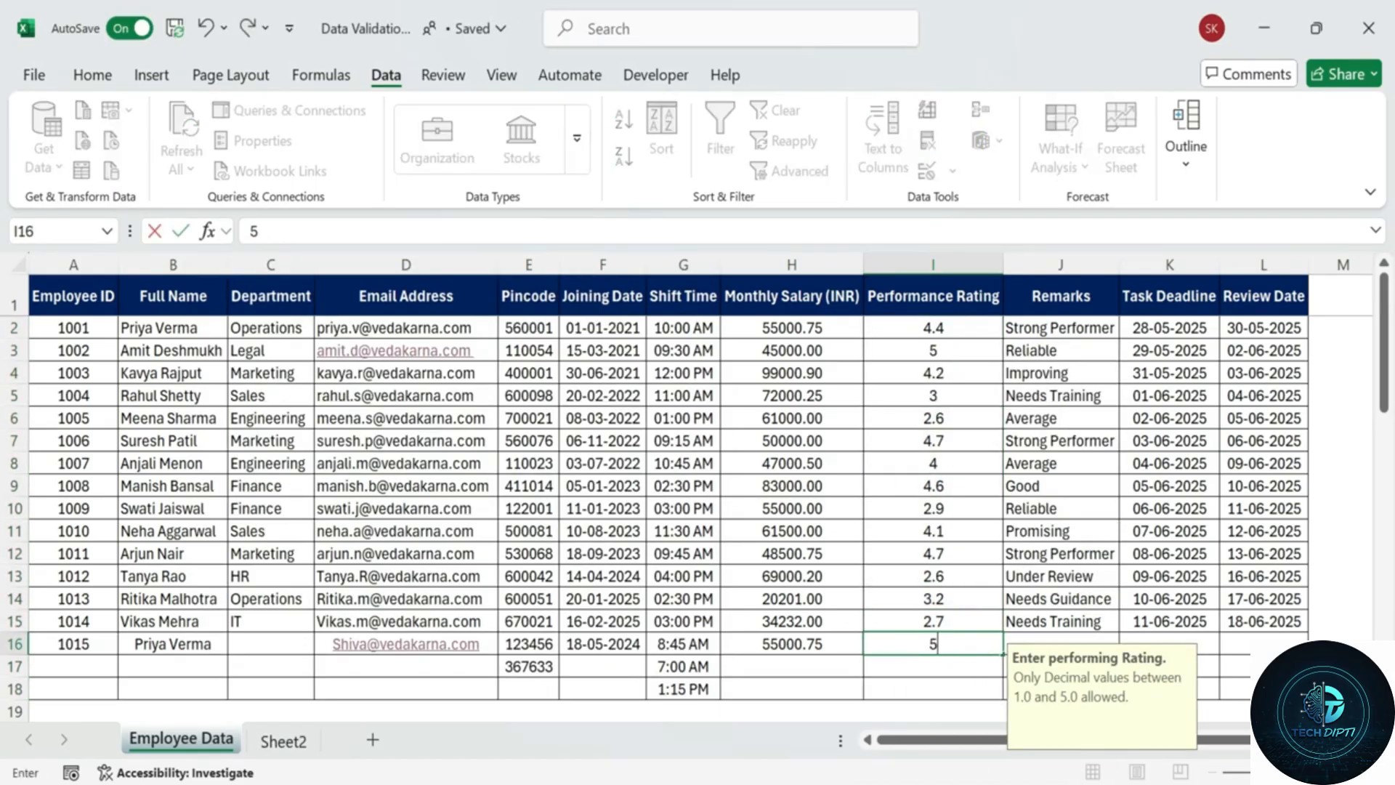
{"action": "type", "text": ".5"}
{"action": "key", "text": "Return"}
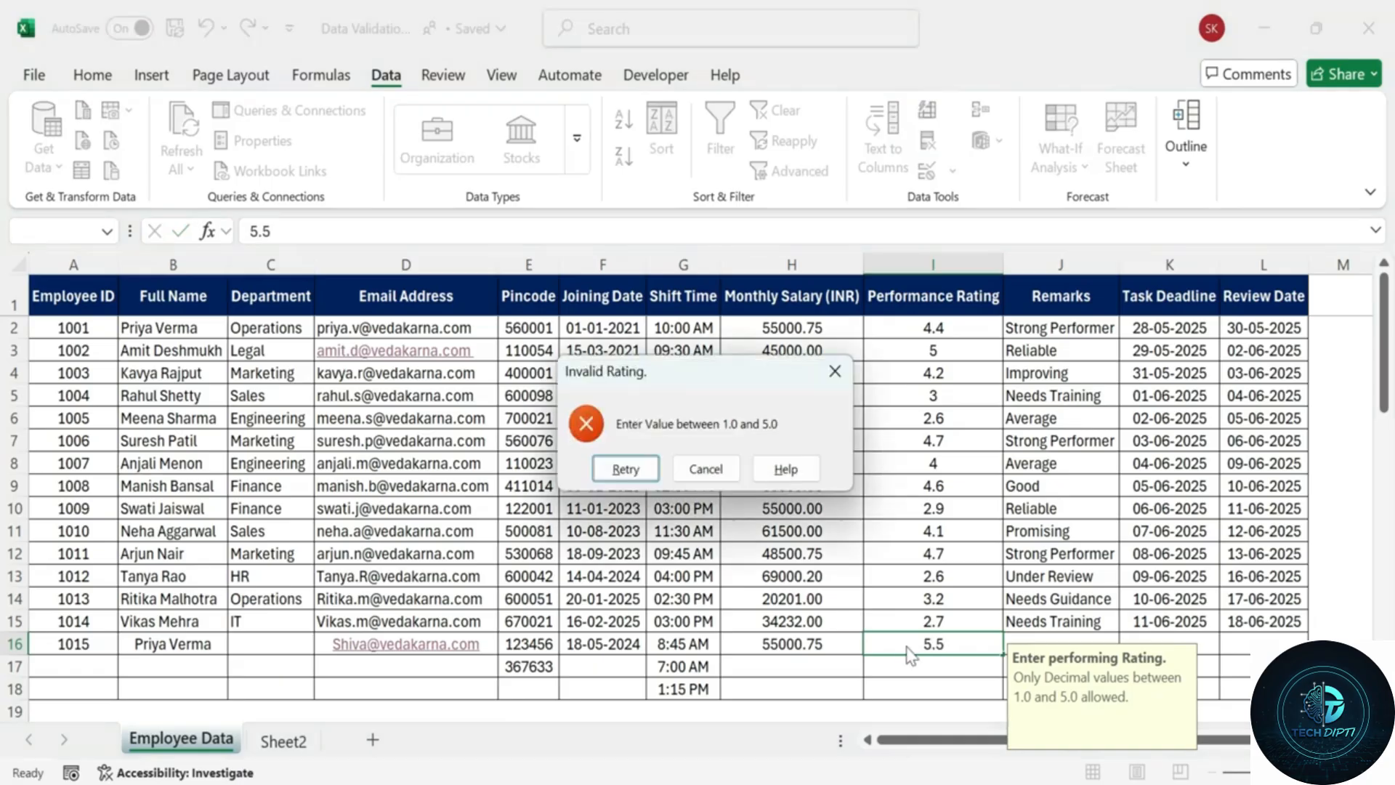
{"action": "left_click", "coordinate": [624, 468]}
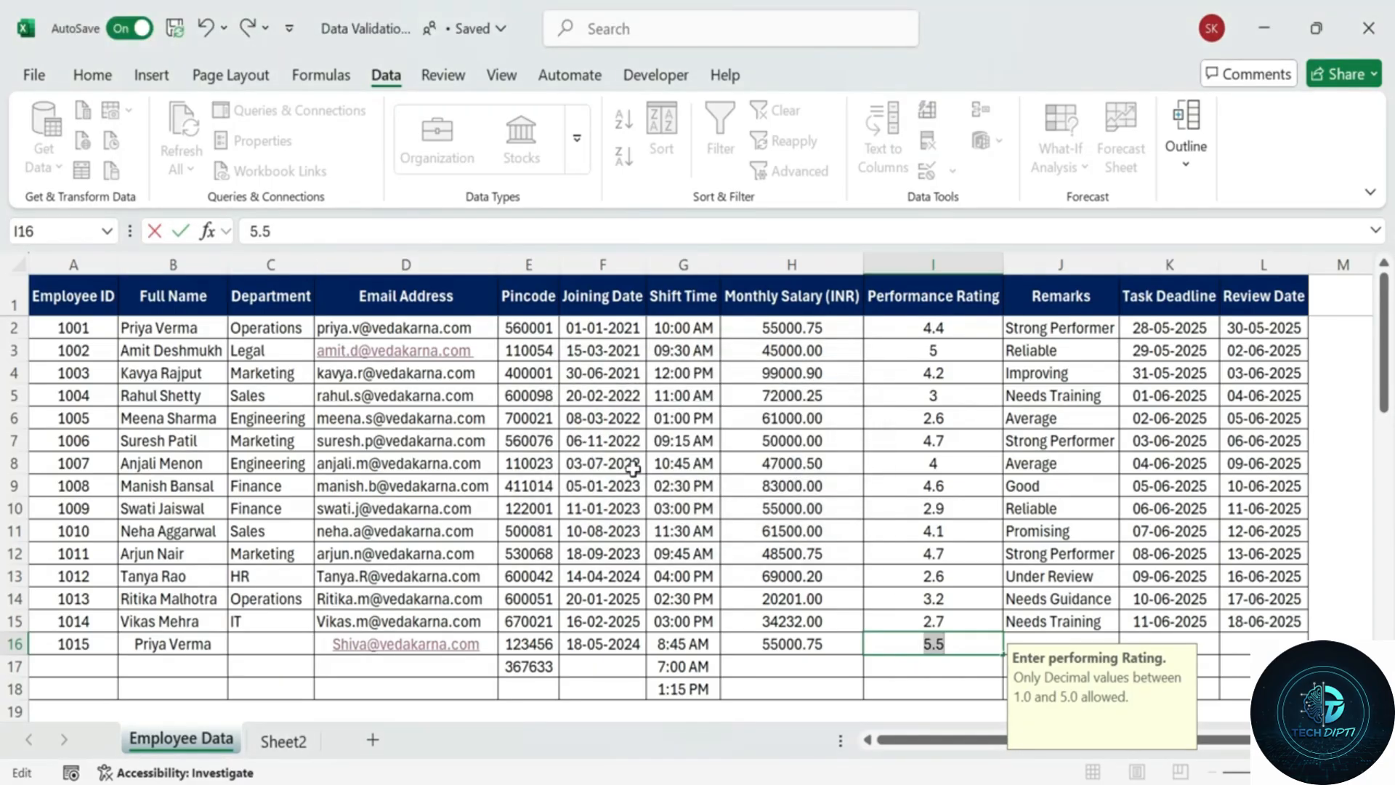
{"action": "key", "text": "BackSpace"}
{"action": "type", "text": "0"}
{"action": "key", "text": "Return"}
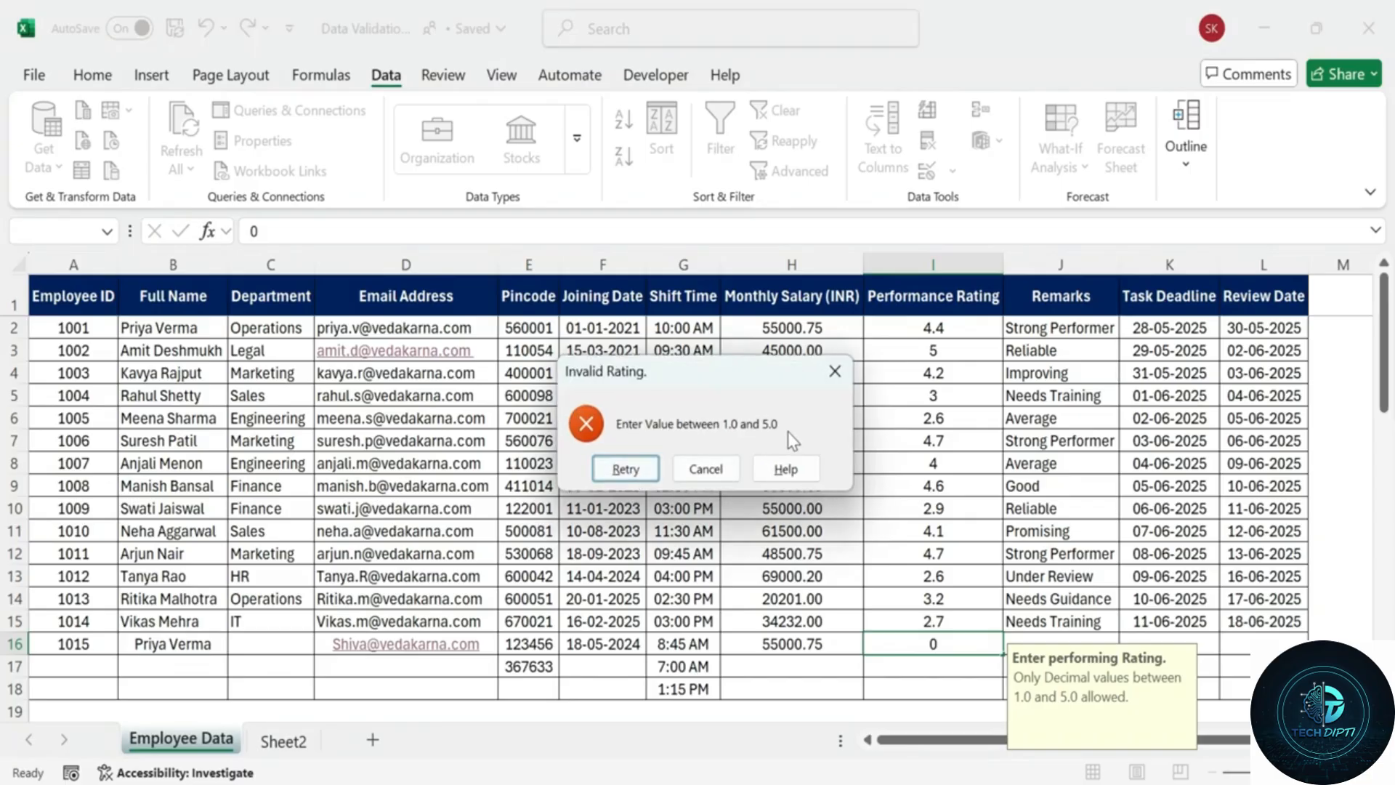
{"action": "key", "text": "Escape"}
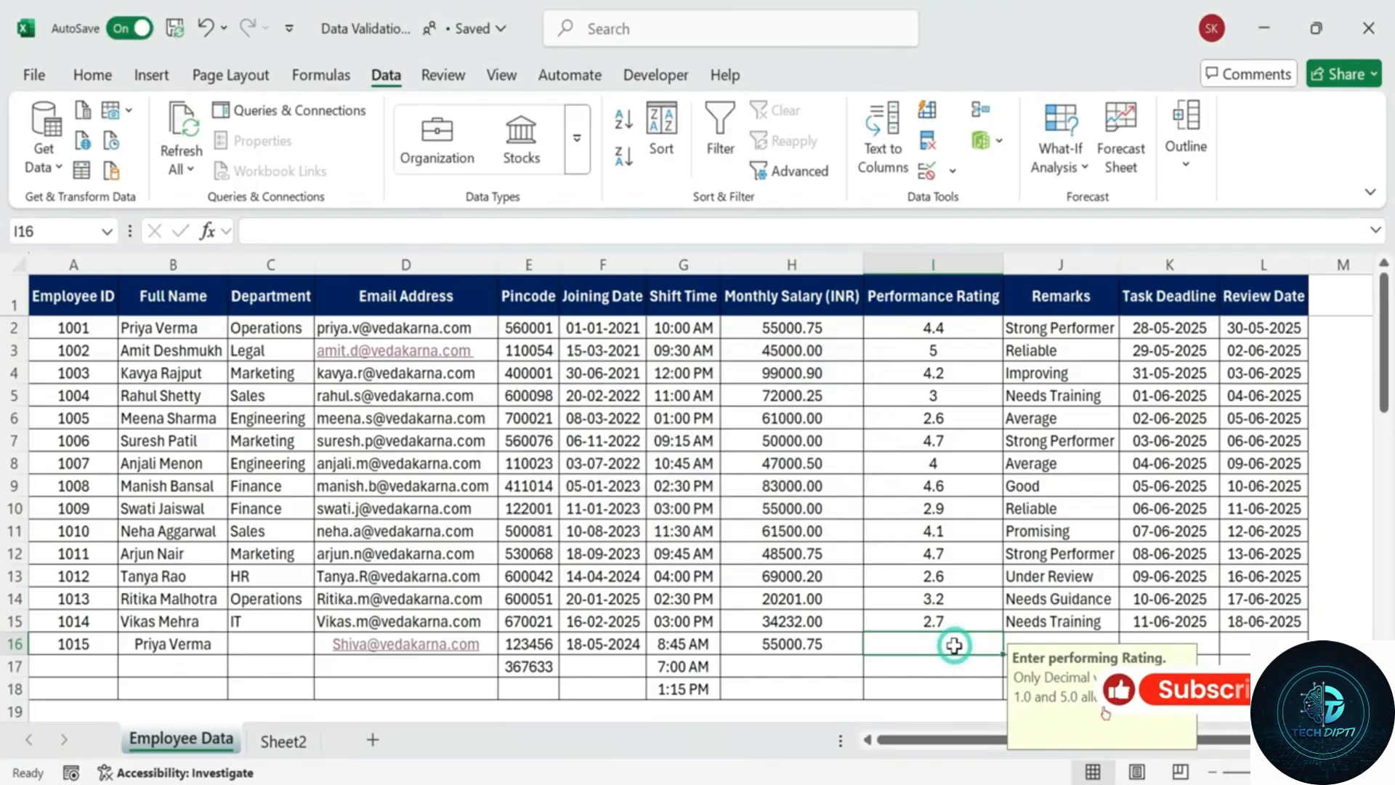
Enter ratings 4.5, 3.4 and 2.3 in I16:I18.
{"action": "type", "text": "4.5"}
{"action": "key", "text": "Return"}
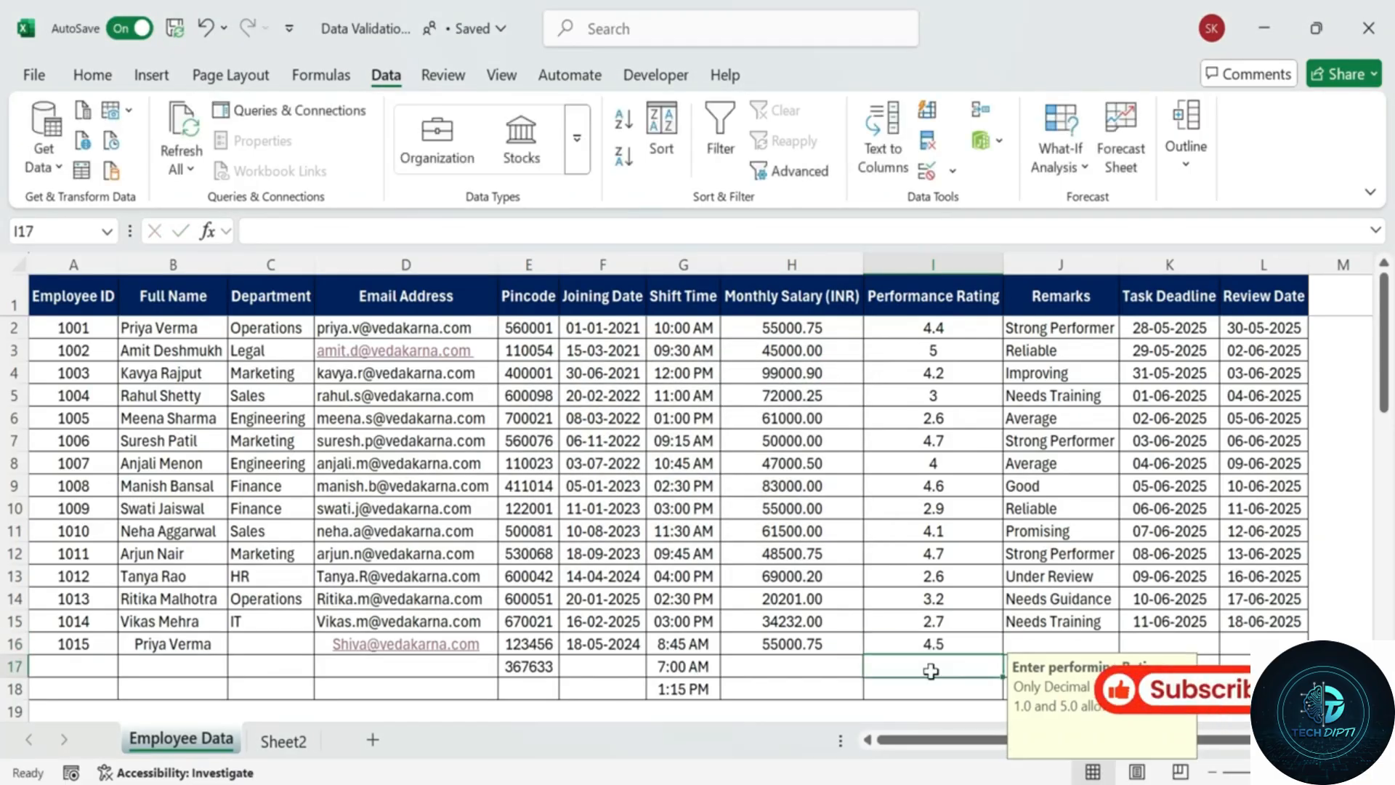
{"action": "type", "text": "3.4"}
{"action": "key", "text": "Return"}
{"action": "type", "text": "2.3"}
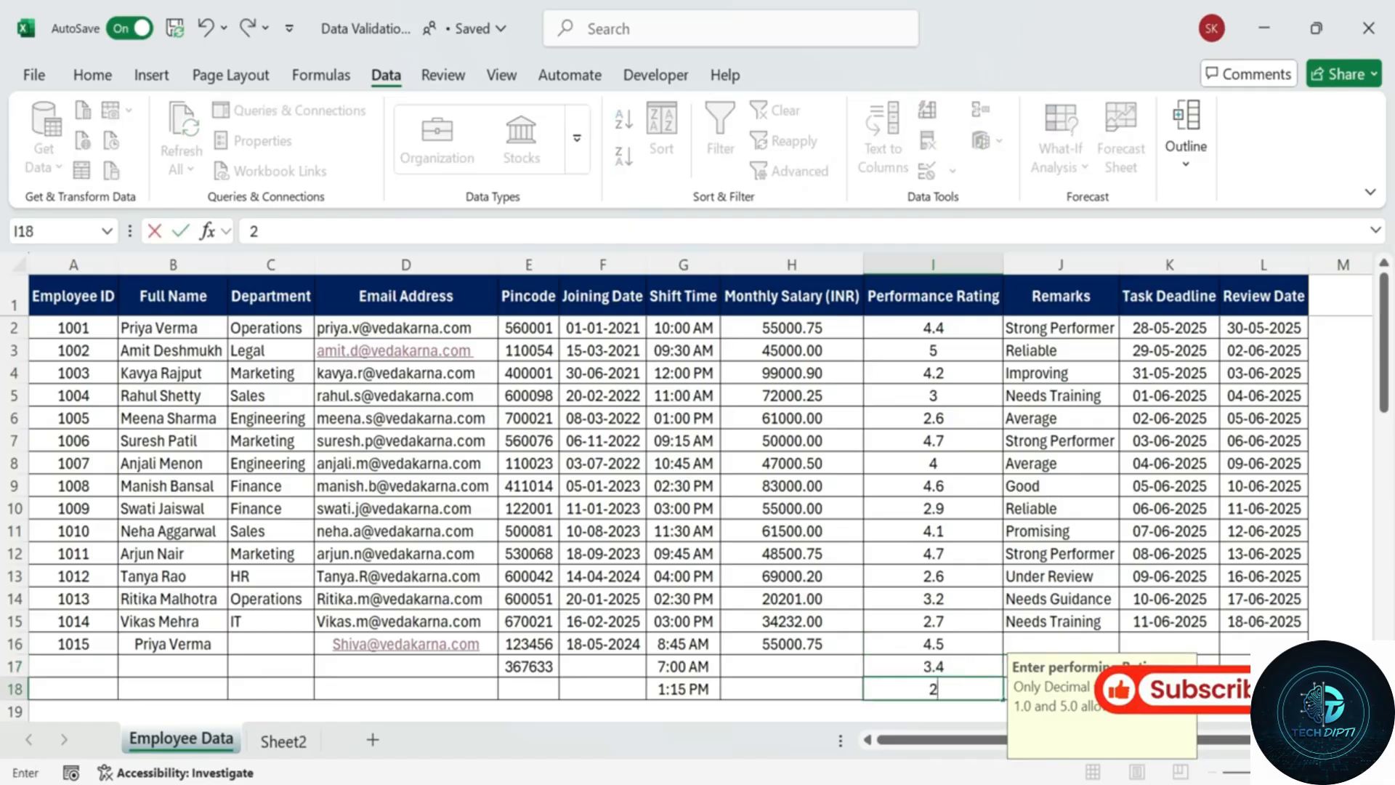
{"action": "key", "text": "Return"}
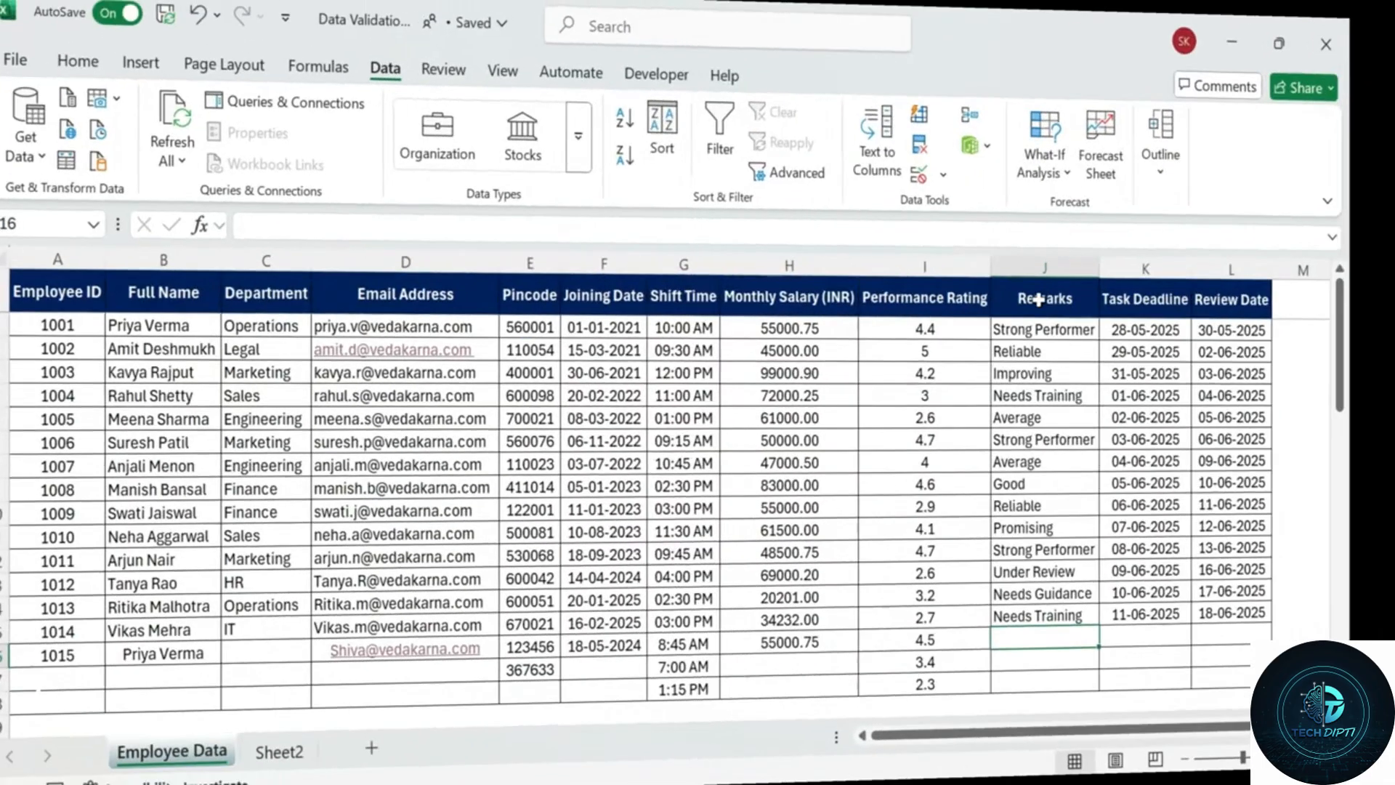
Select Remarks J2:J18 and limit text length to between 4 and 50 characters.
{"action": "left_click_drag", "start_coordinate": [1059, 327], "coordinate": [1068, 653]}
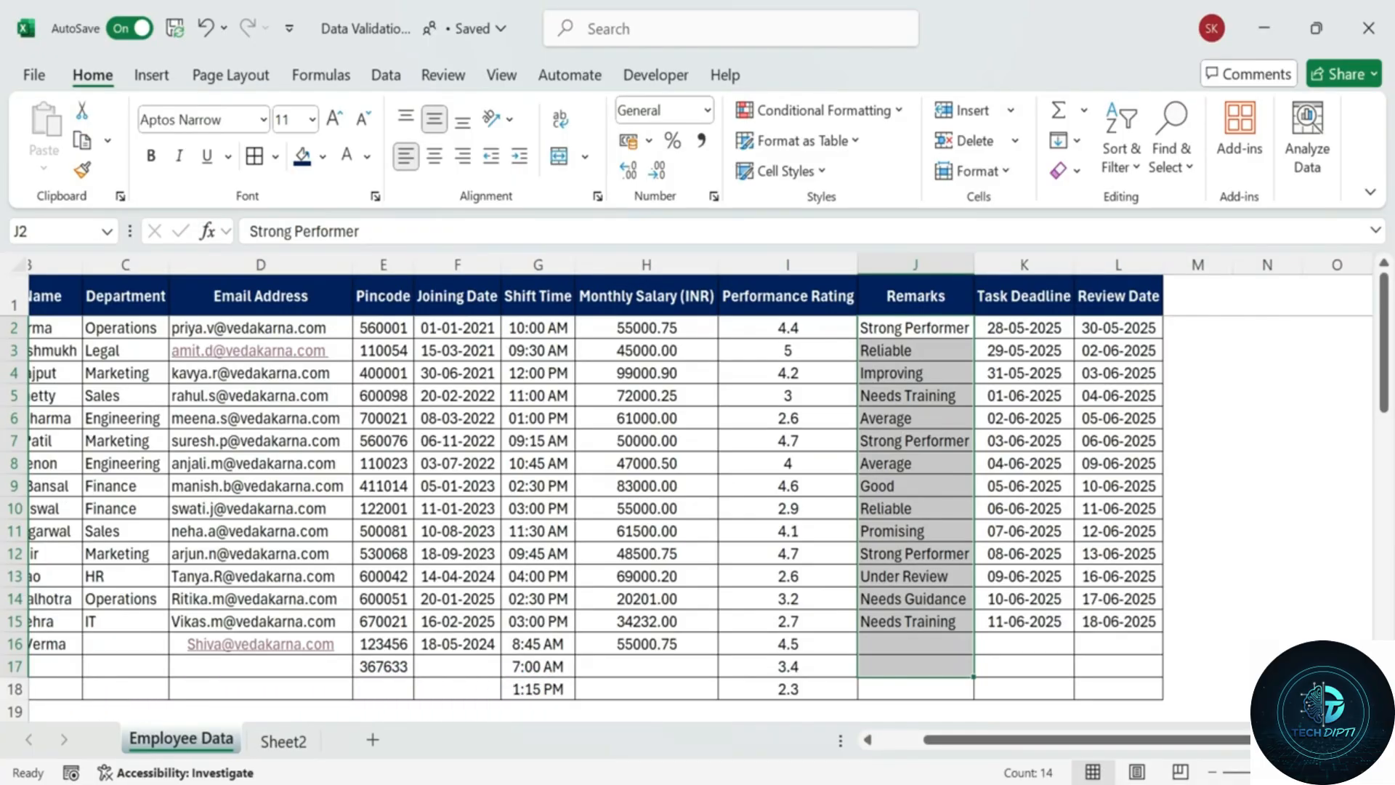
{"action": "left_click_drag", "start_coordinate": [916, 328], "coordinate": [915, 683]}
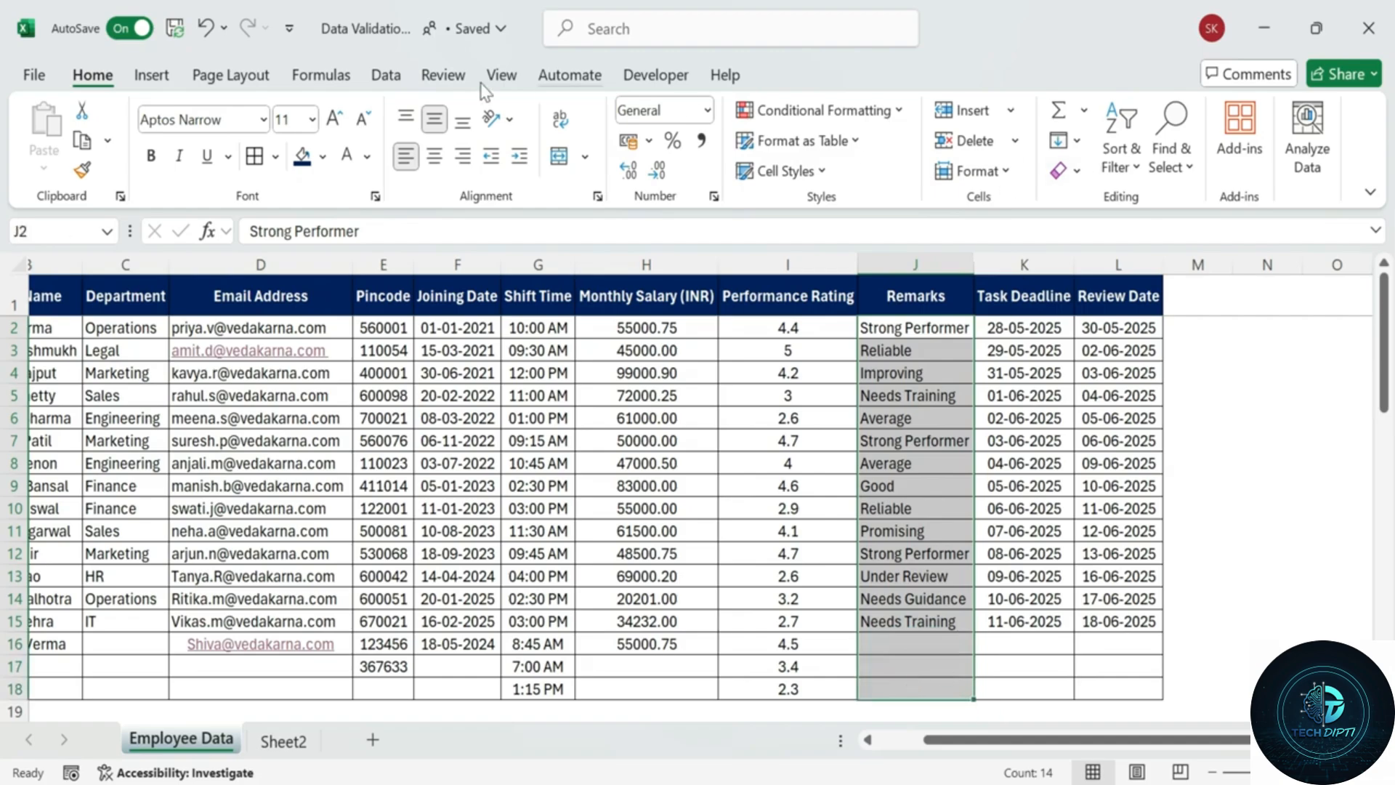
{"action": "left_click", "coordinate": [386, 74]}
{"action": "left_click", "coordinate": [927, 173]}
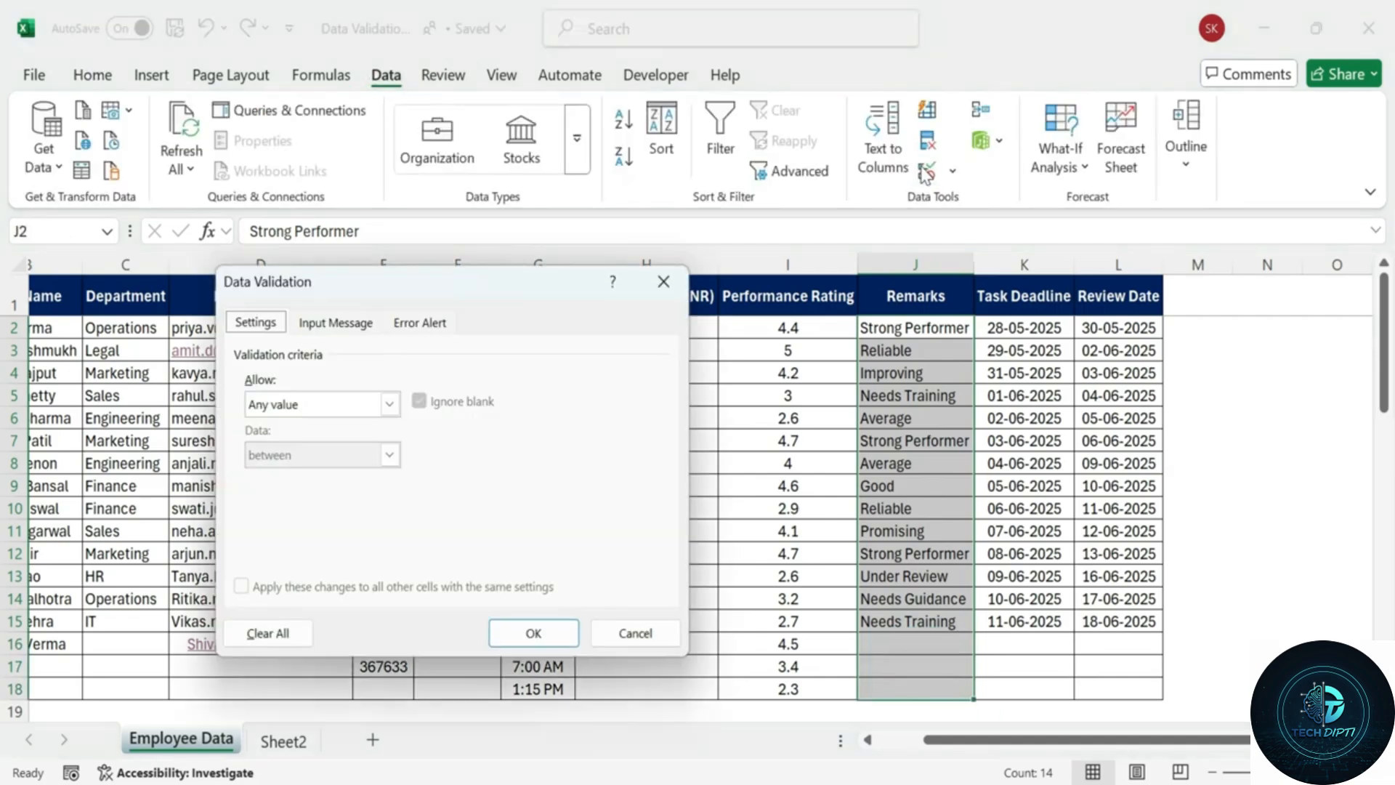
{"action": "left_click", "coordinate": [390, 404]}
{"action": "left_click", "coordinate": [334, 525]}
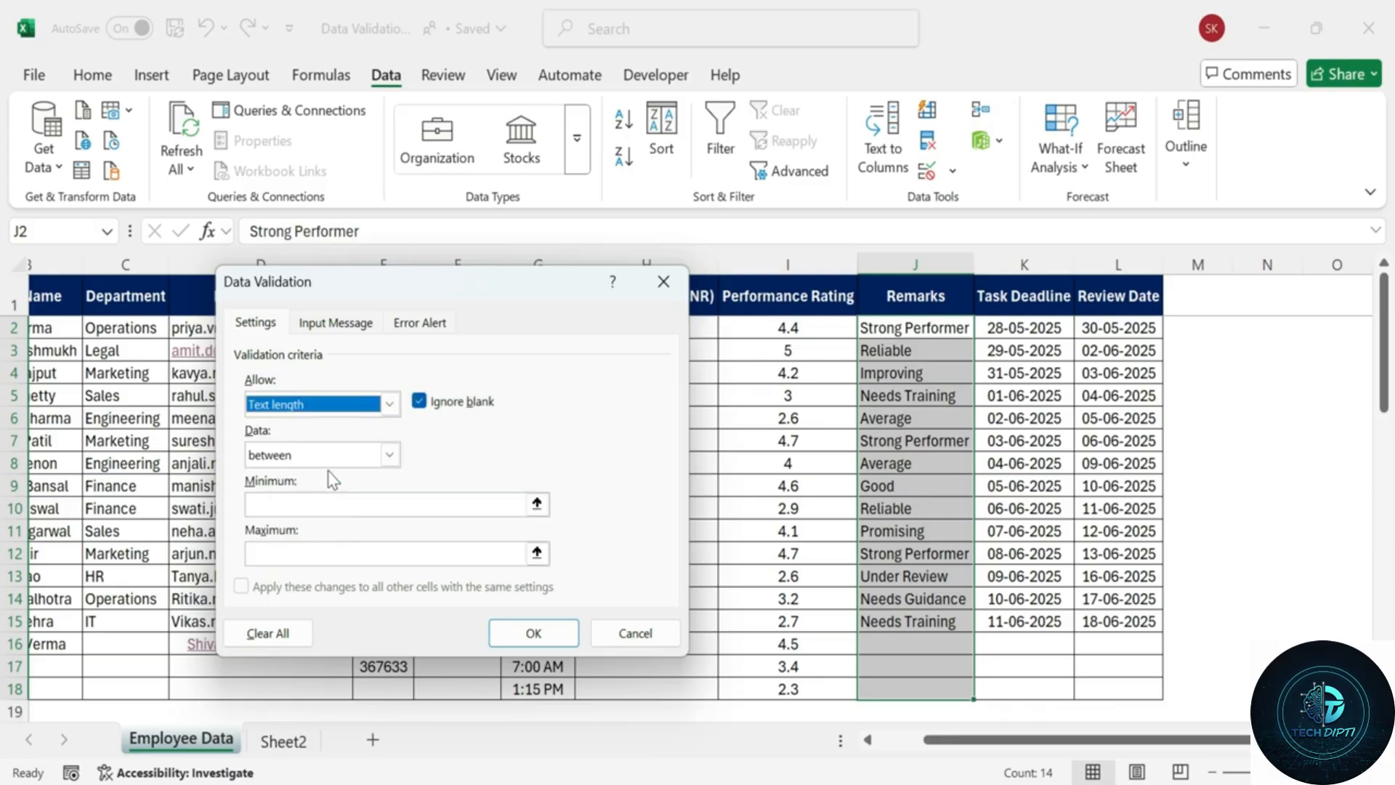
{"action": "left_click", "coordinate": [392, 505]}
{"action": "type", "text": "4"}
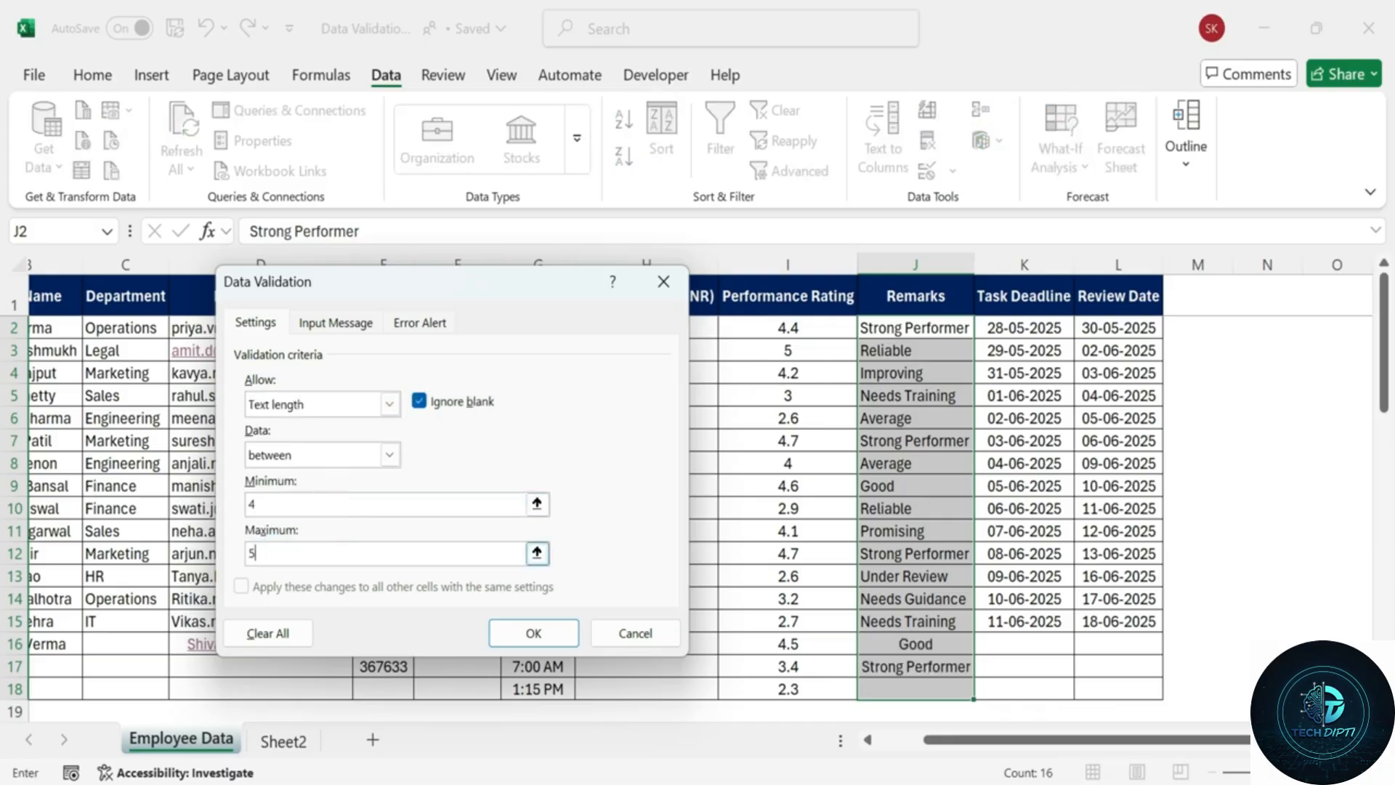
{"action": "type", "text": "50"}
Add the input prompt 'Enter Valid Remarks': 'Remarks must be between 4 and 50 Characters.'.
{"action": "left_click", "coordinate": [336, 321]}
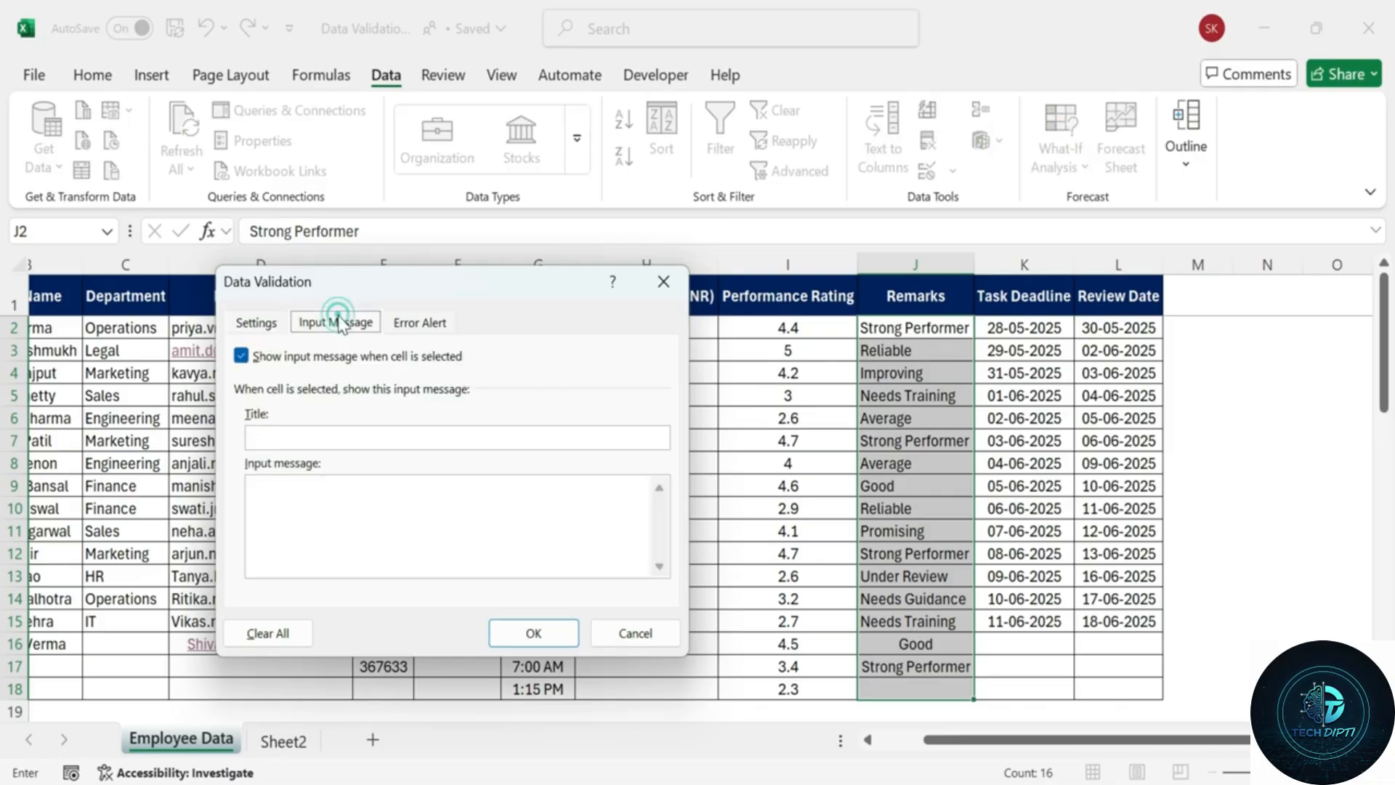
{"action": "left_click", "coordinate": [327, 437]}
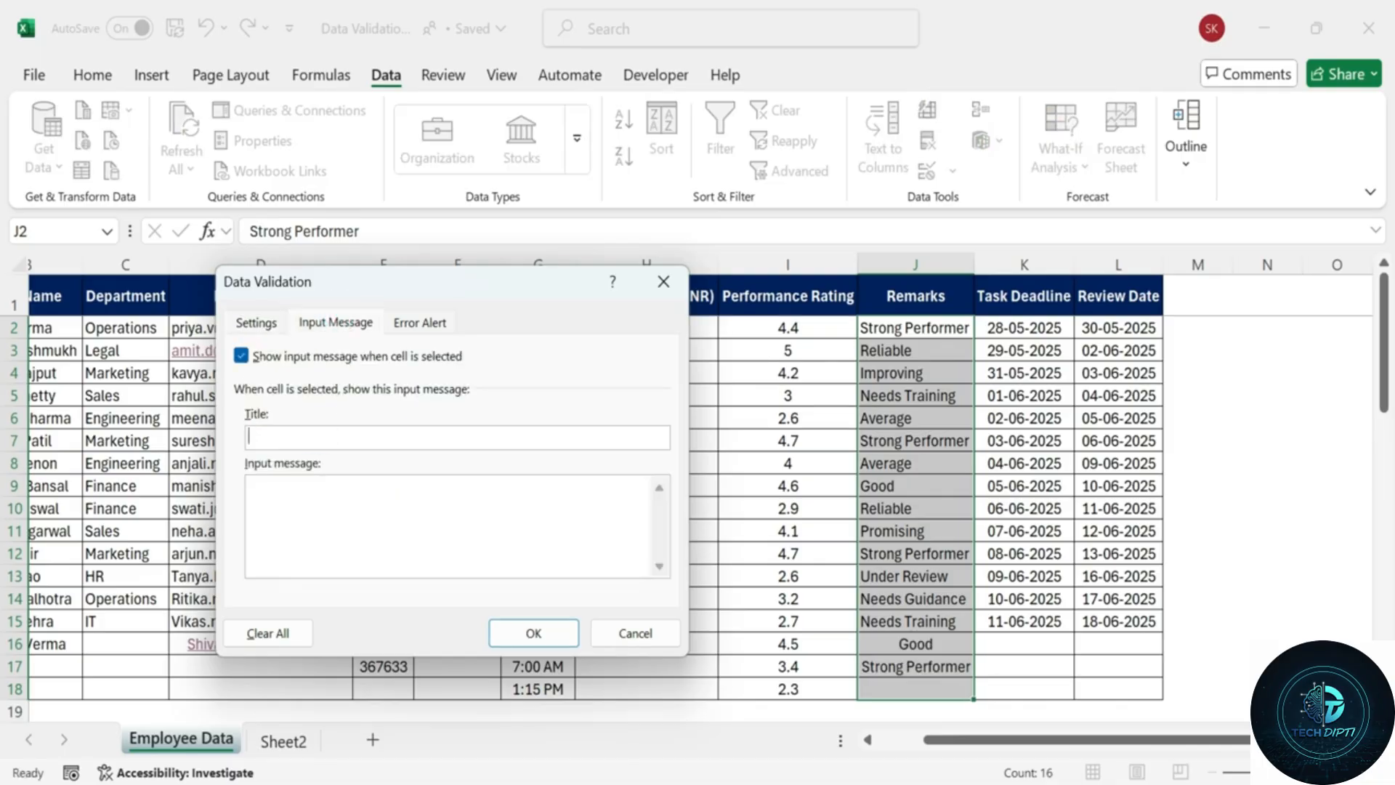
{"action": "type", "text": "Enter Valid Remarks"}
{"action": "key", "text": "Tab"}
{"action": "type", "text": "Rremarks"}
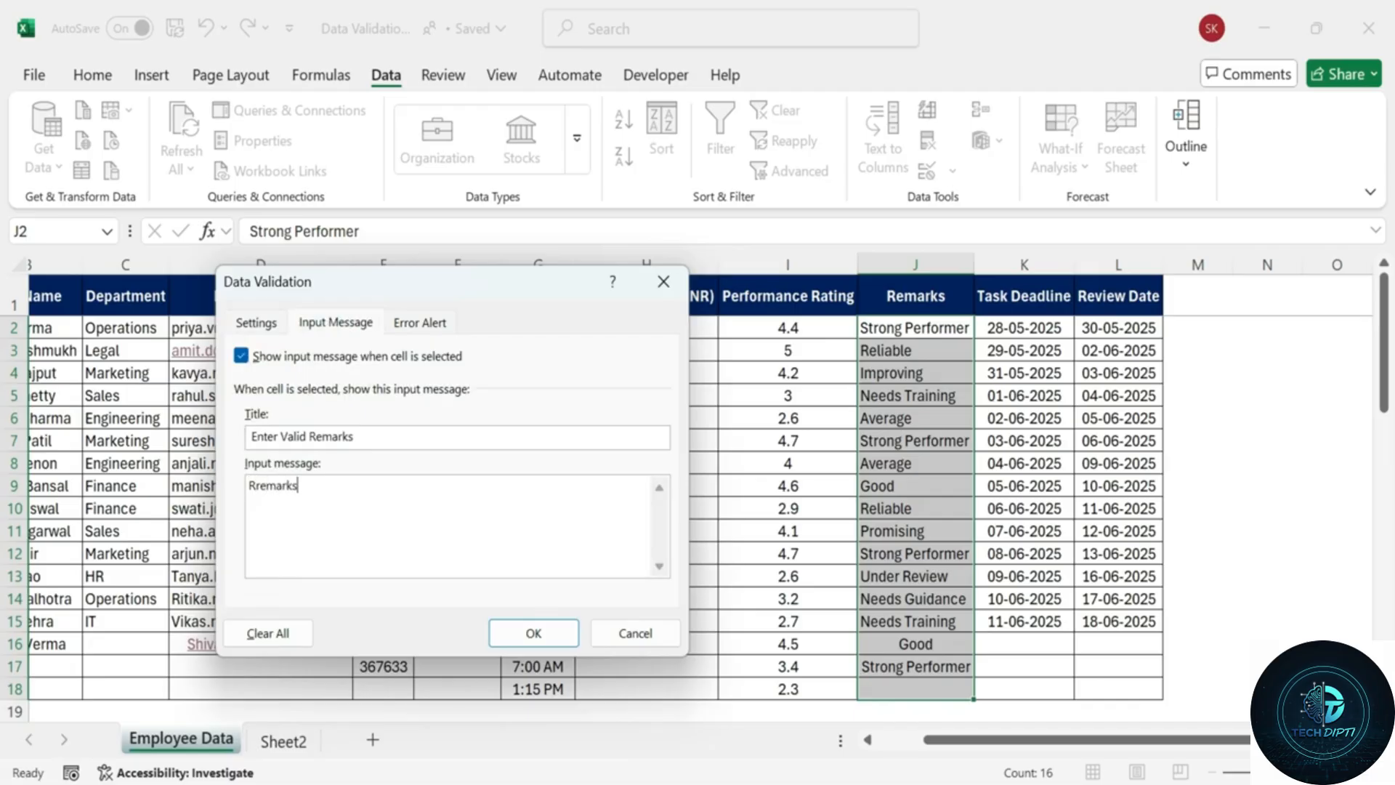
{"action": "type", "text": " must"}
{"action": "left_click", "coordinate": [256, 485]}
{"action": "key", "text": "Delete"}
{"action": "type", "text": "be between 4 and 50 Chara"}
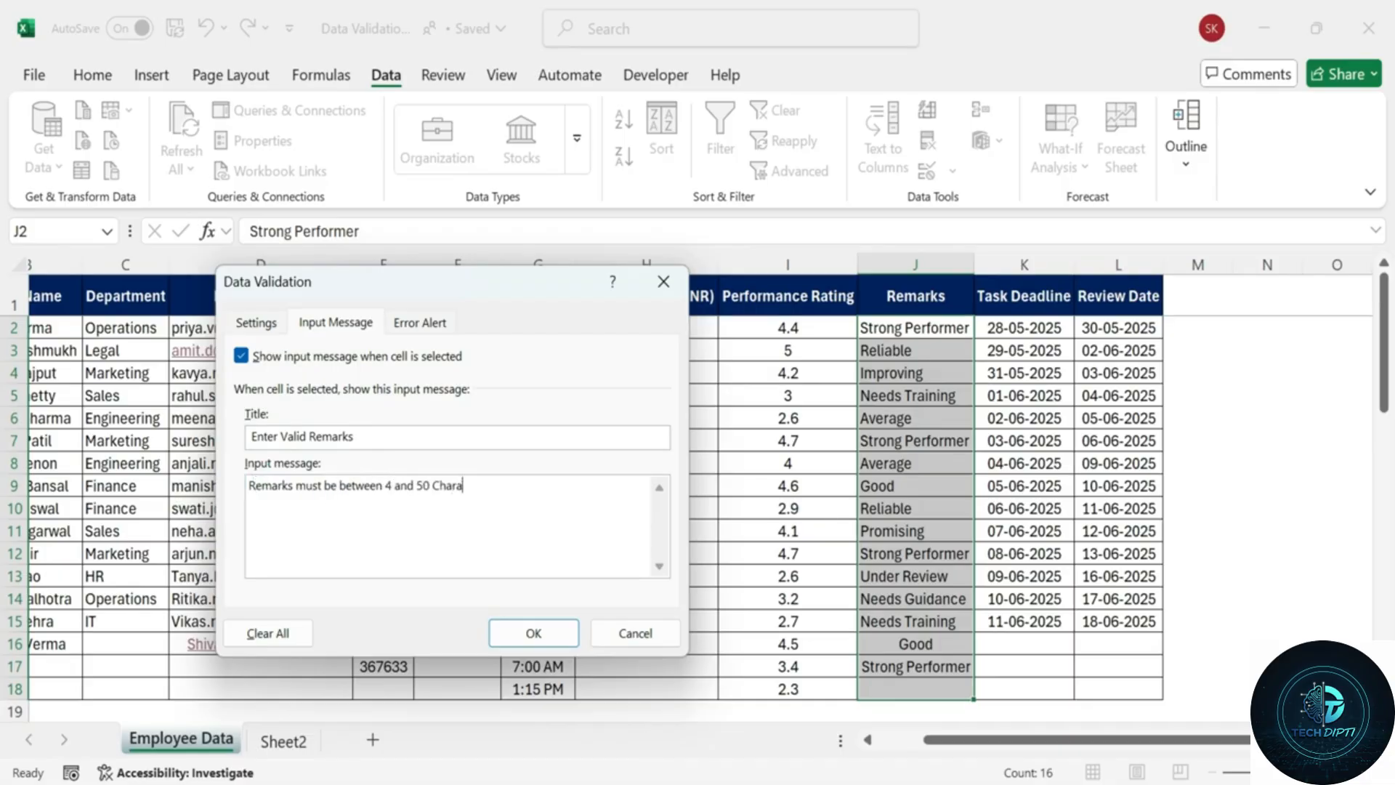
{"action": "type", "text": "cters."}
Set the 'Invalid Remarks' stop alert with its error message and apply the rule.
{"action": "left_click", "coordinate": [436, 324]}
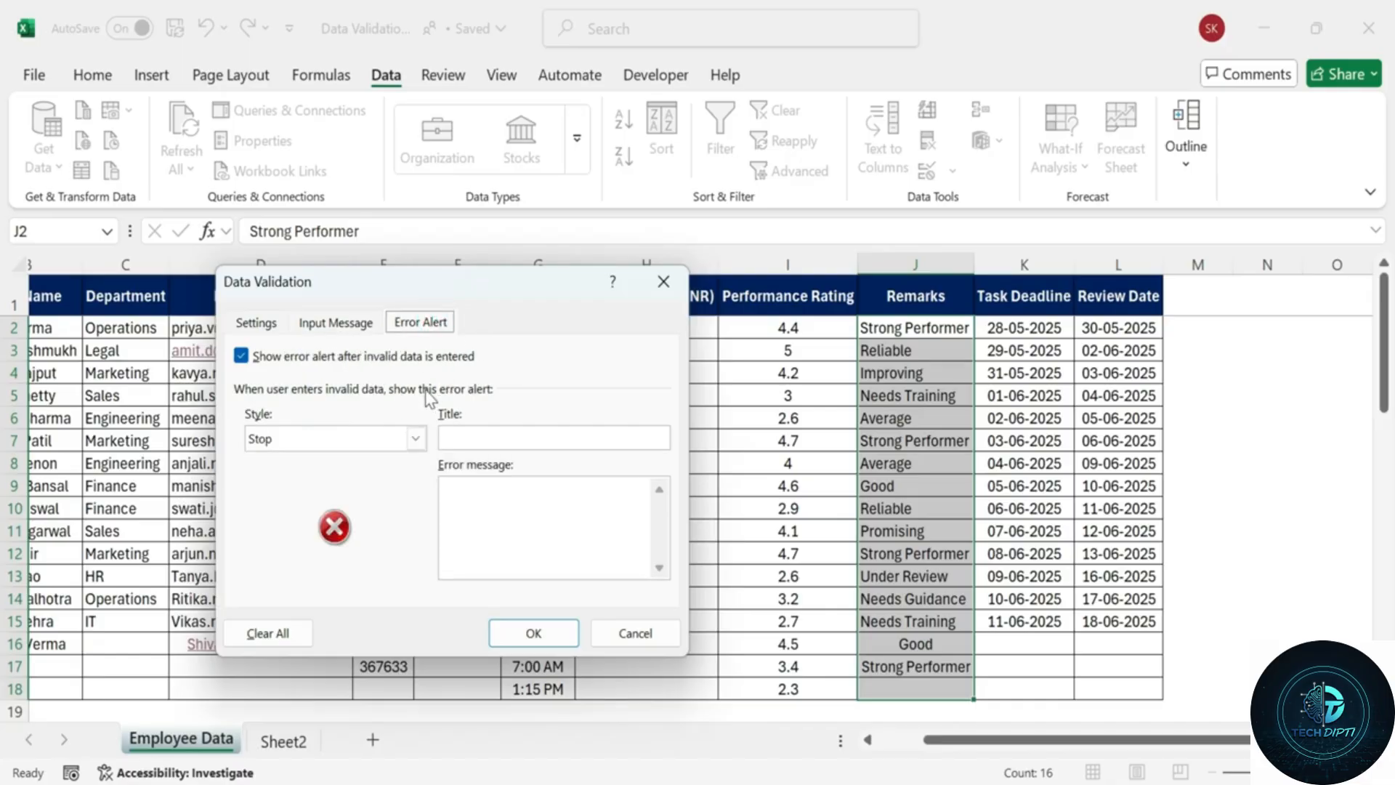
{"action": "left_click", "coordinate": [519, 437]}
{"action": "type", "text": "Invalid r"}
{"action": "type", "text": "marks"}
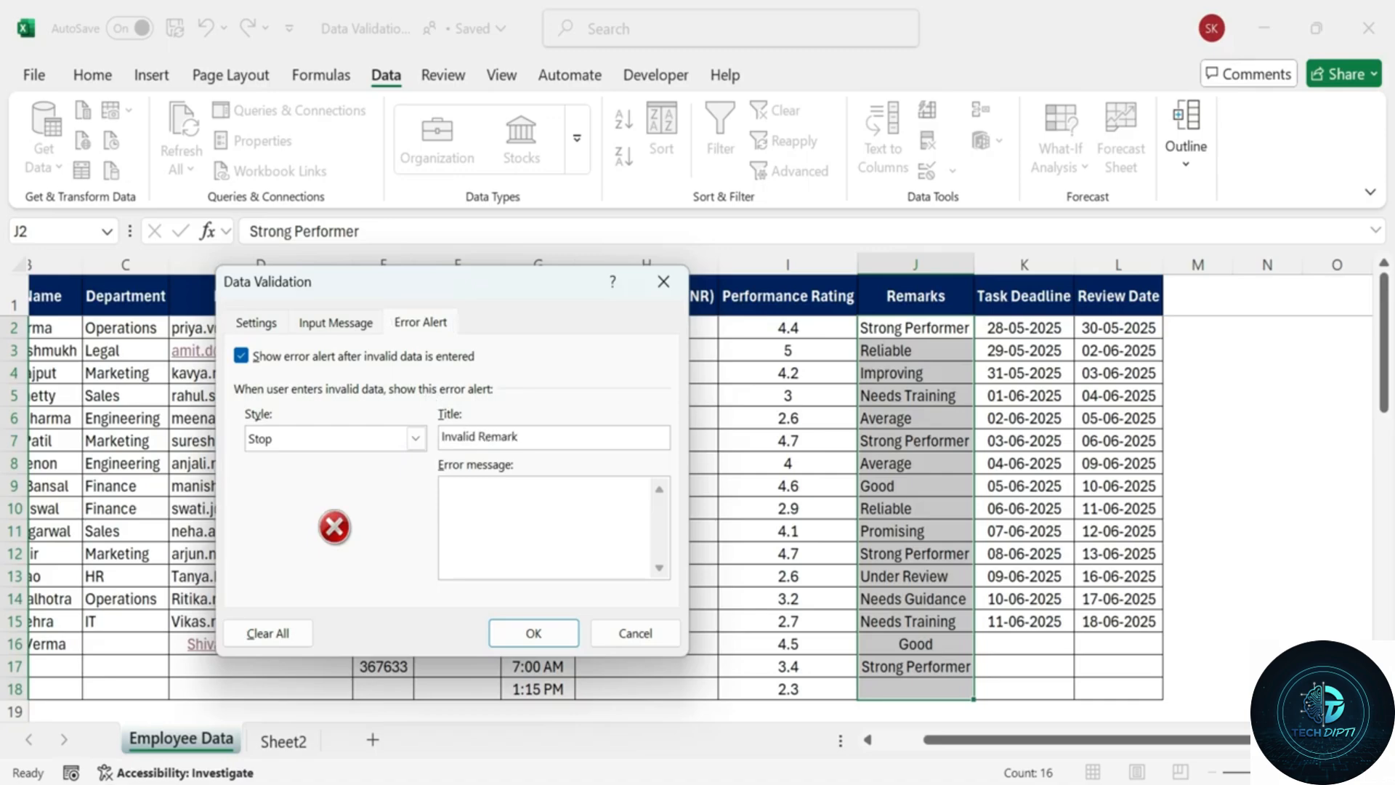
{"action": "left_click", "coordinate": [473, 489]}
{"action": "type", "text": "Please enter detailed feedback (4 to 50 characters only)."}
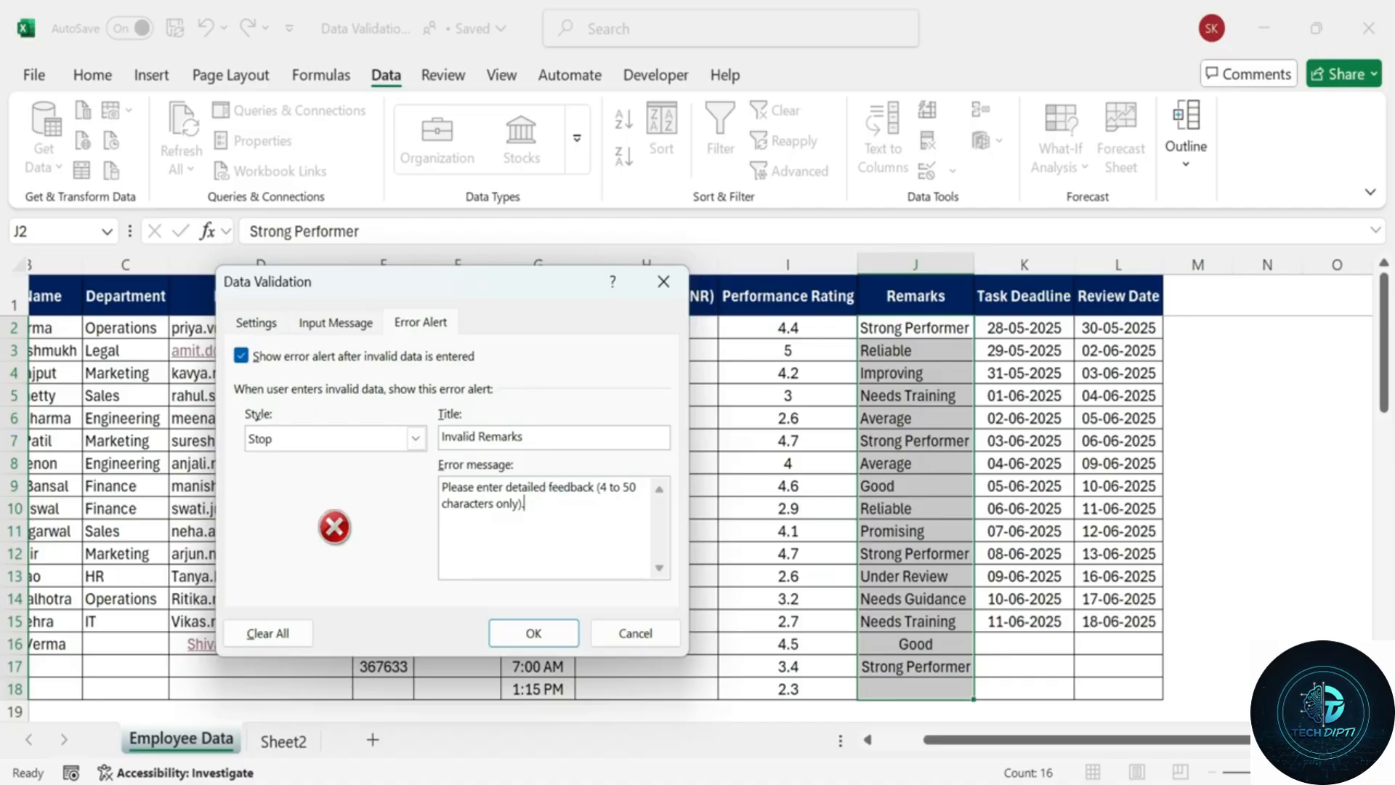
{"action": "left_click", "coordinate": [360, 323]}
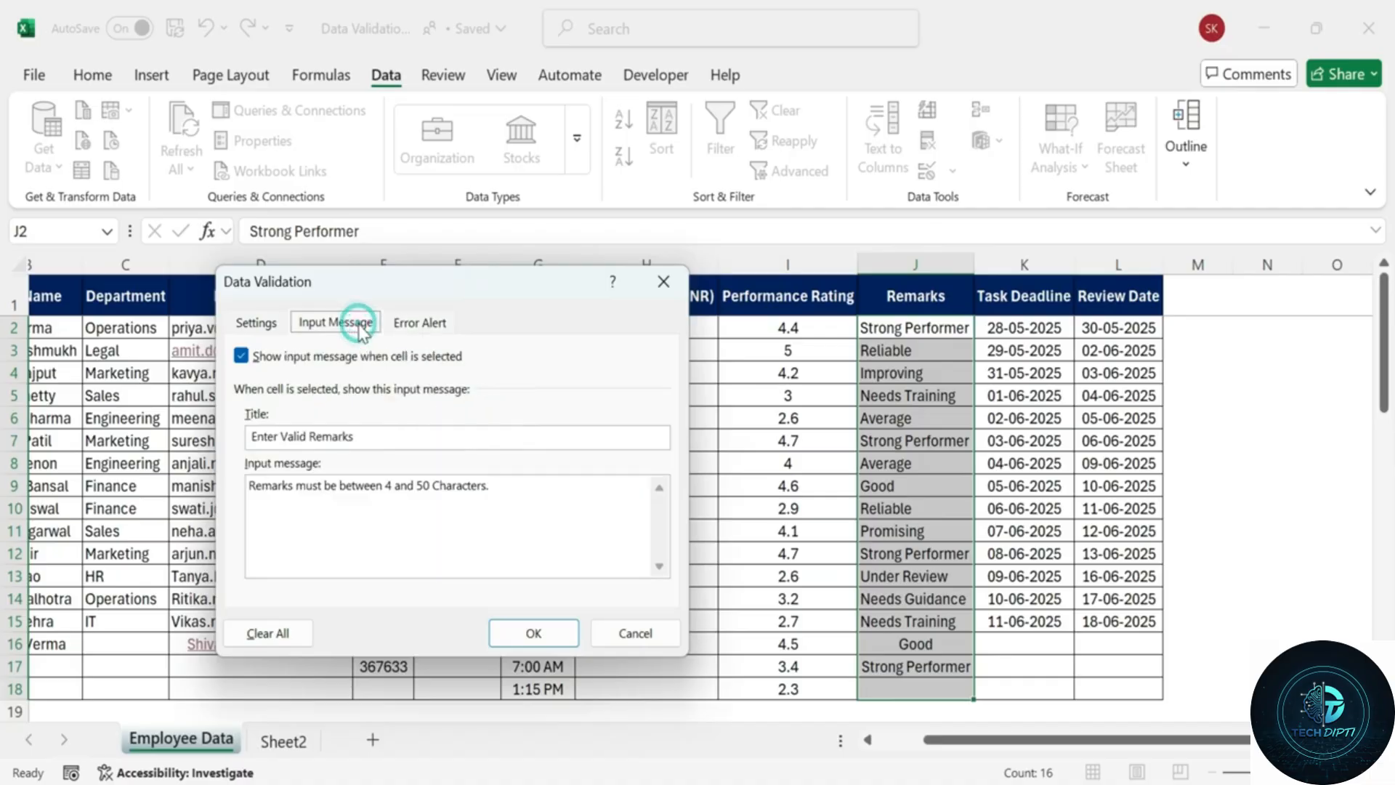
{"action": "left_click", "coordinate": [275, 324]}
{"action": "left_click", "coordinate": [536, 628]}
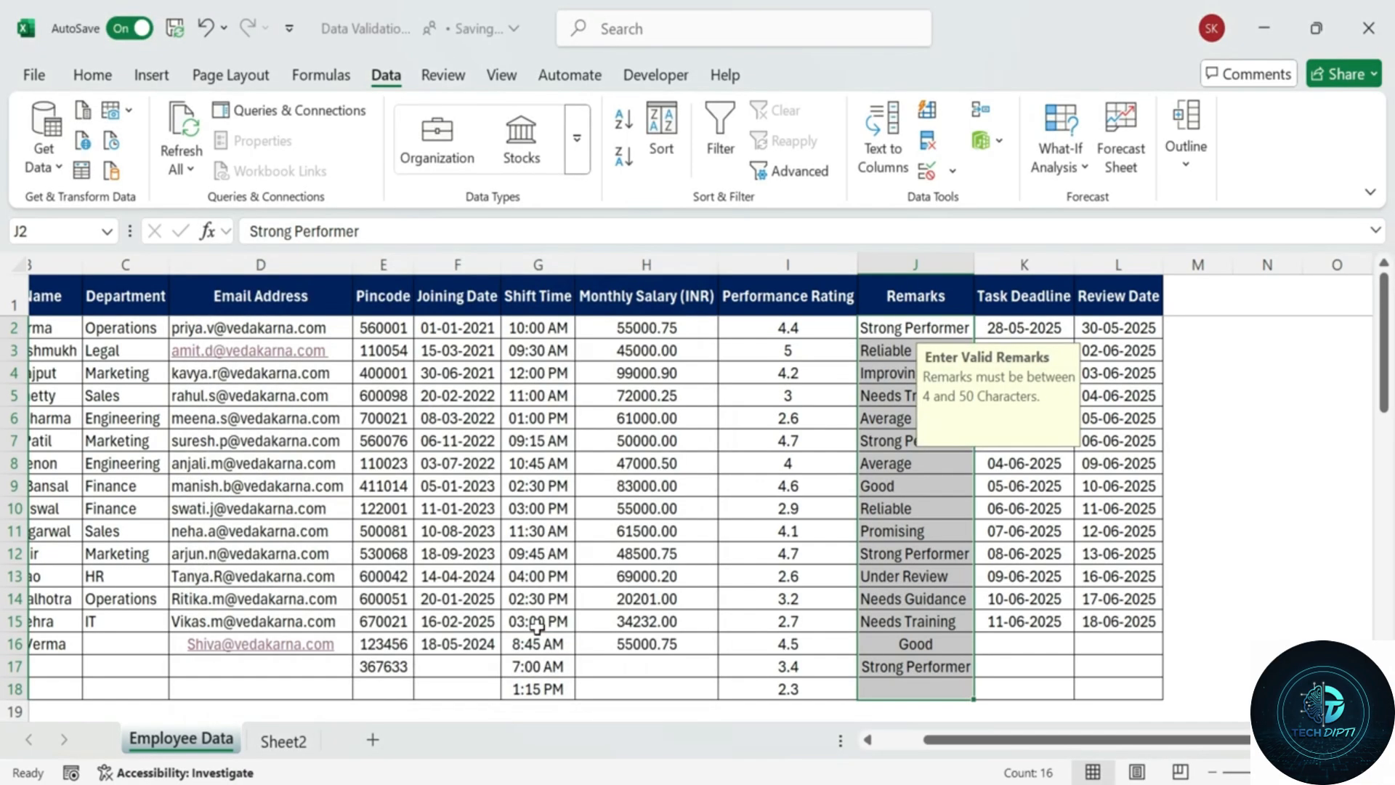
Change the J16 remark to 'Goo' to trigger the Invalid Remarks alert.
{"action": "left_click", "coordinate": [917, 644]}
{"action": "double_click", "coordinate": [917, 644]}
{"action": "left_click_drag", "start_coordinate": [944, 645], "coordinate": [747, 646]}
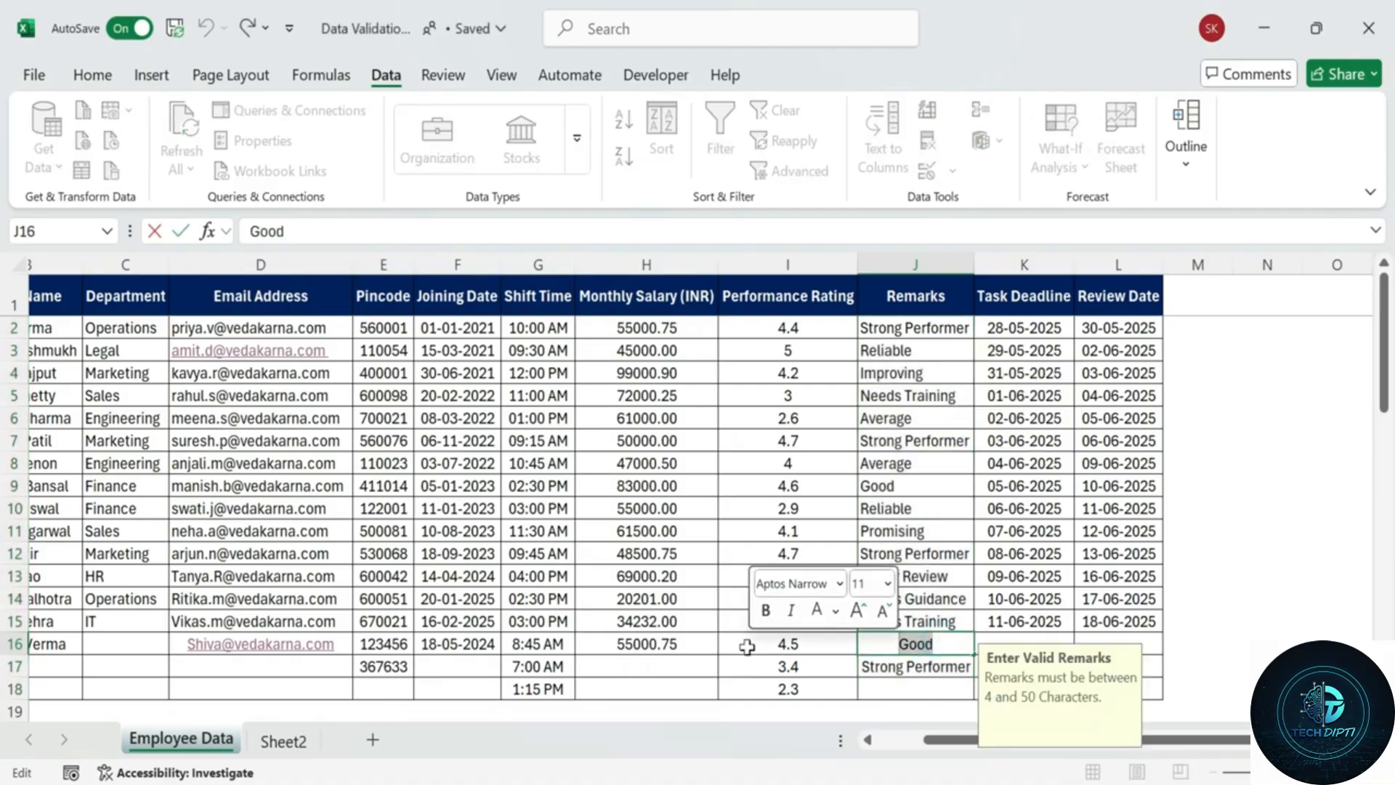
{"action": "key", "text": "BackSpace"}
{"action": "type", "text": "Goo"}
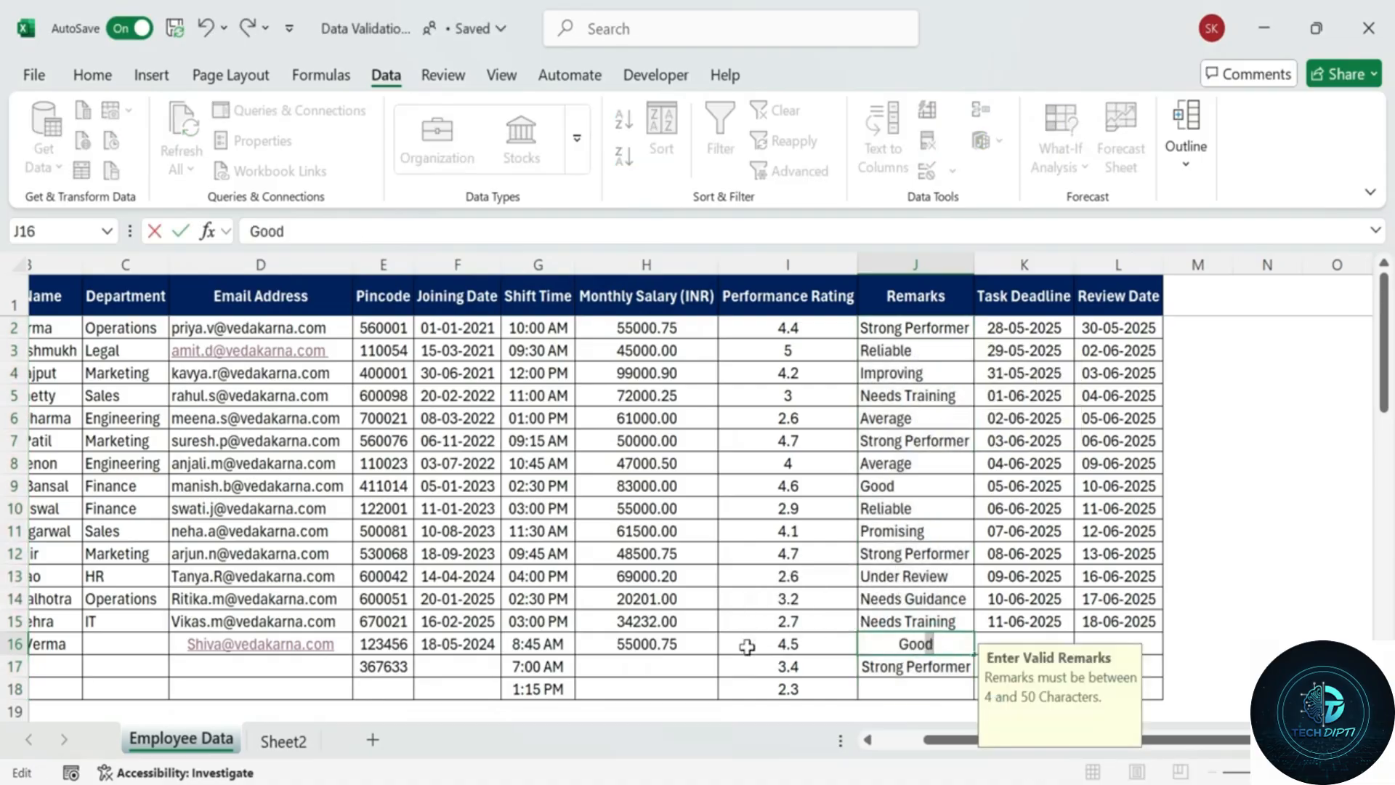
{"action": "key", "text": "BackSpace"}
{"action": "key", "text": "Return"}
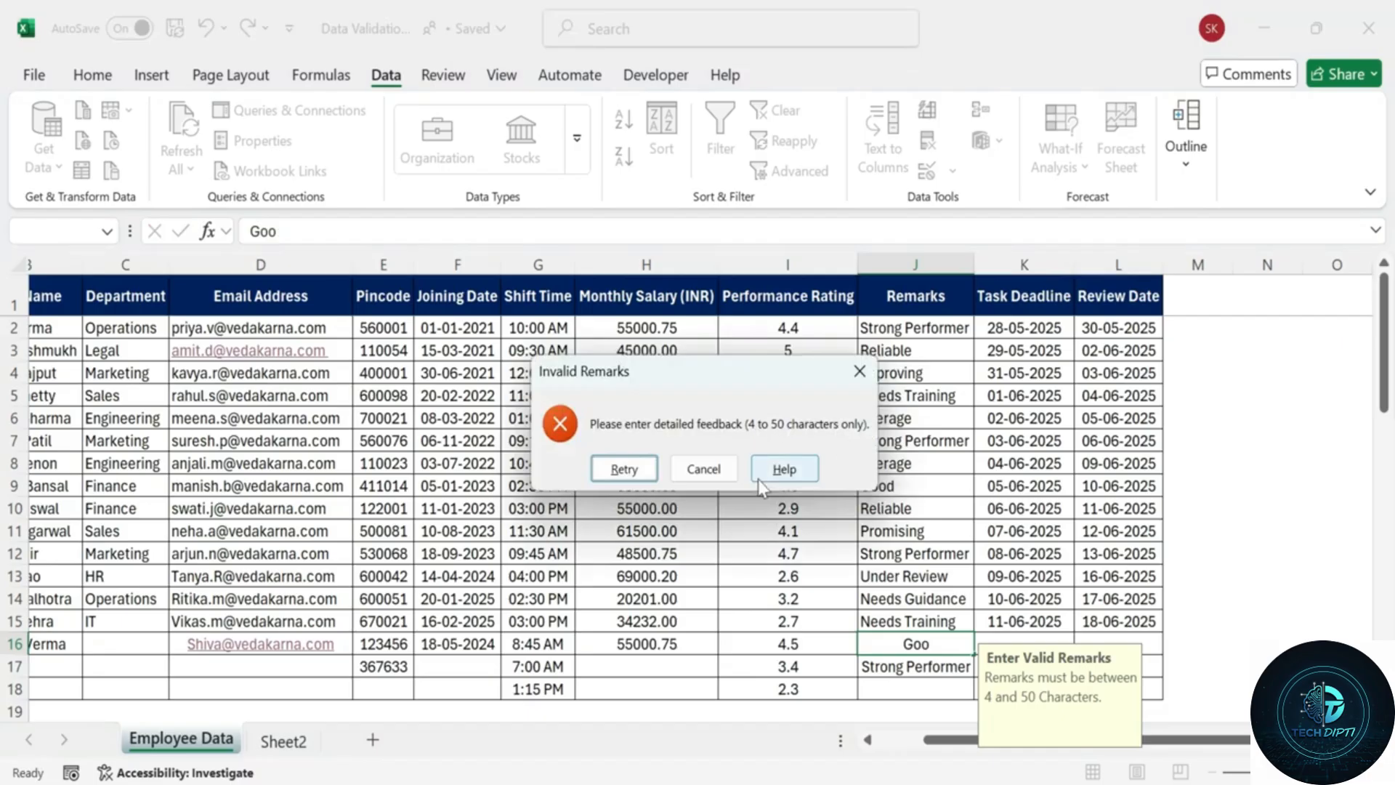
Restore 'Good' in J16 and re-enter 'Strong Performer' in J17.
{"action": "left_click", "coordinate": [624, 468]}
{"action": "type", "text": "D"}
{"action": "key", "text": "BackSpace"}
{"action": "type", "text": "d"}
{"action": "key", "text": "Return"}
{"action": "double_click", "coordinate": [932, 669]}
{"action": "left_click_drag", "start_coordinate": [967, 666], "coordinate": [861, 666]}
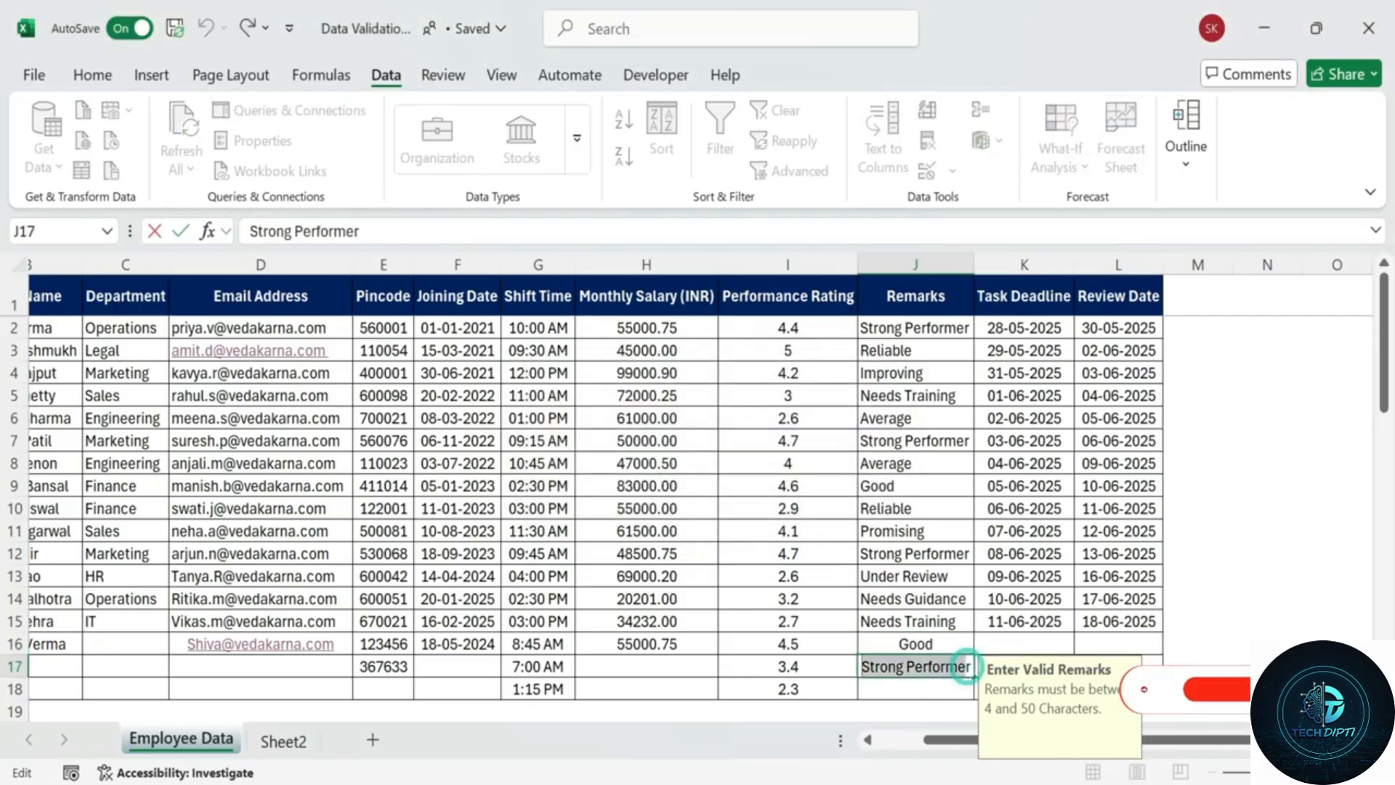
{"action": "key", "text": "BackSpace"}
{"action": "type", "text": "Str"}
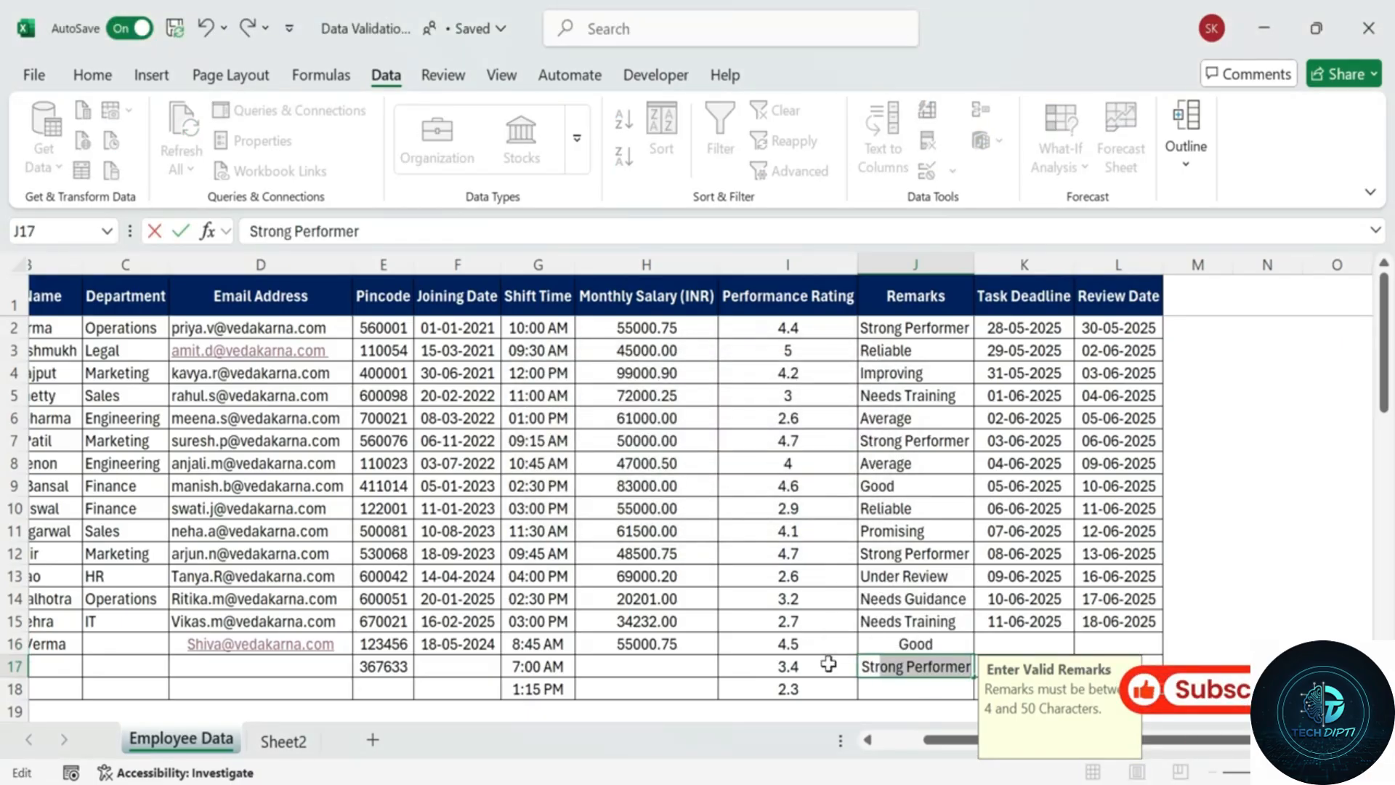
{"action": "key", "text": "Return"}
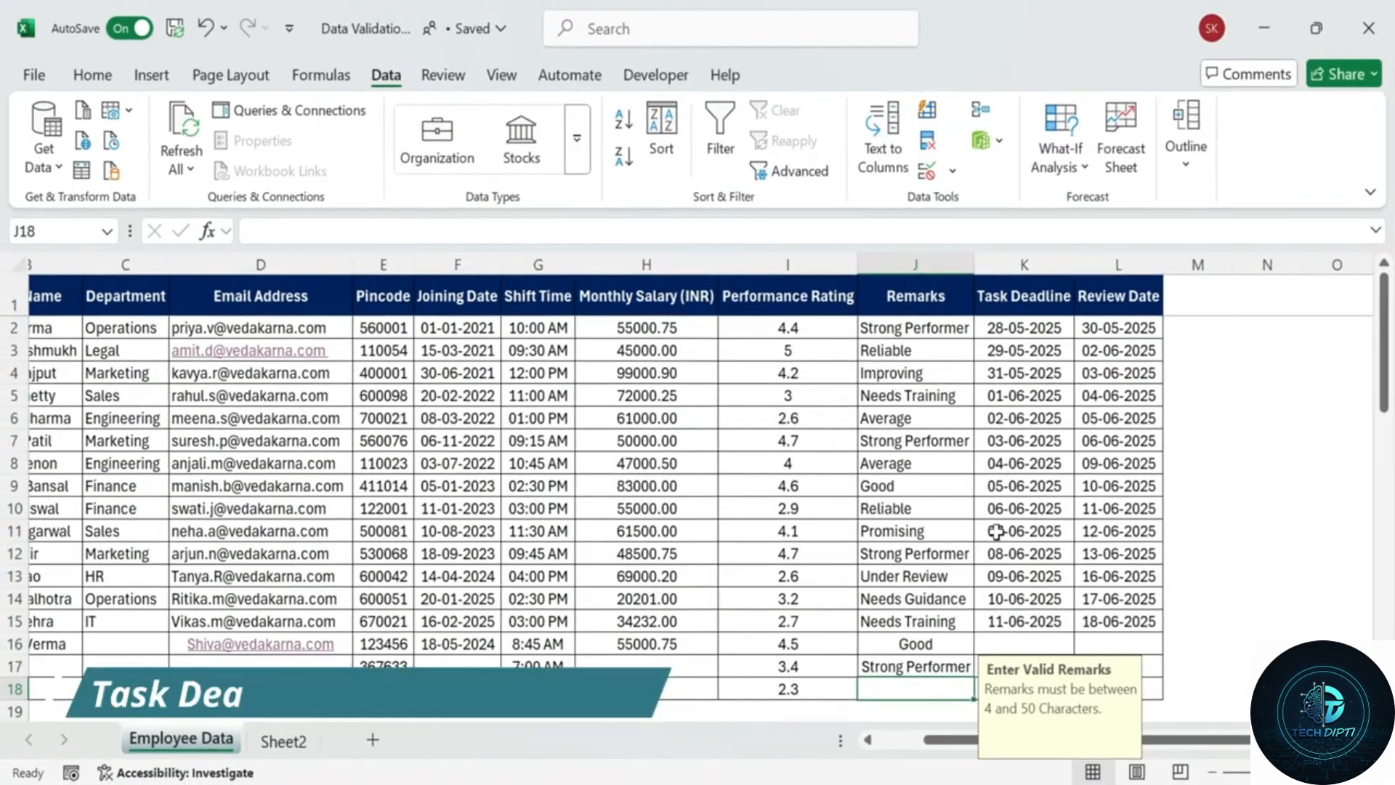
Select K2:K18 and set a Date rule: greater than or equal to =TODAY().
{"action": "left_click", "coordinate": [1015, 400]}
{"action": "left_click_drag", "start_coordinate": [1024, 327], "coordinate": [1024, 688]}
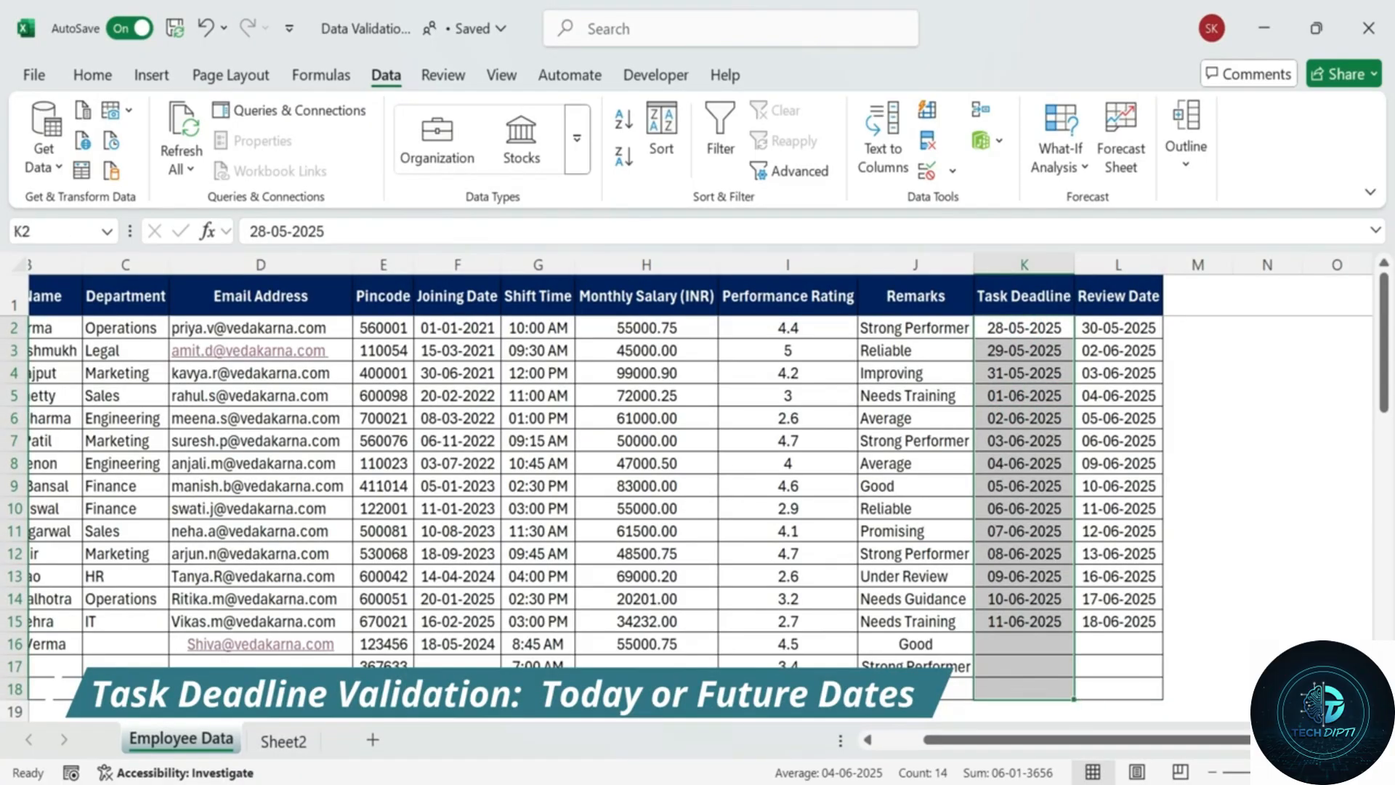
{"action": "left_click", "coordinate": [1267, 372]}
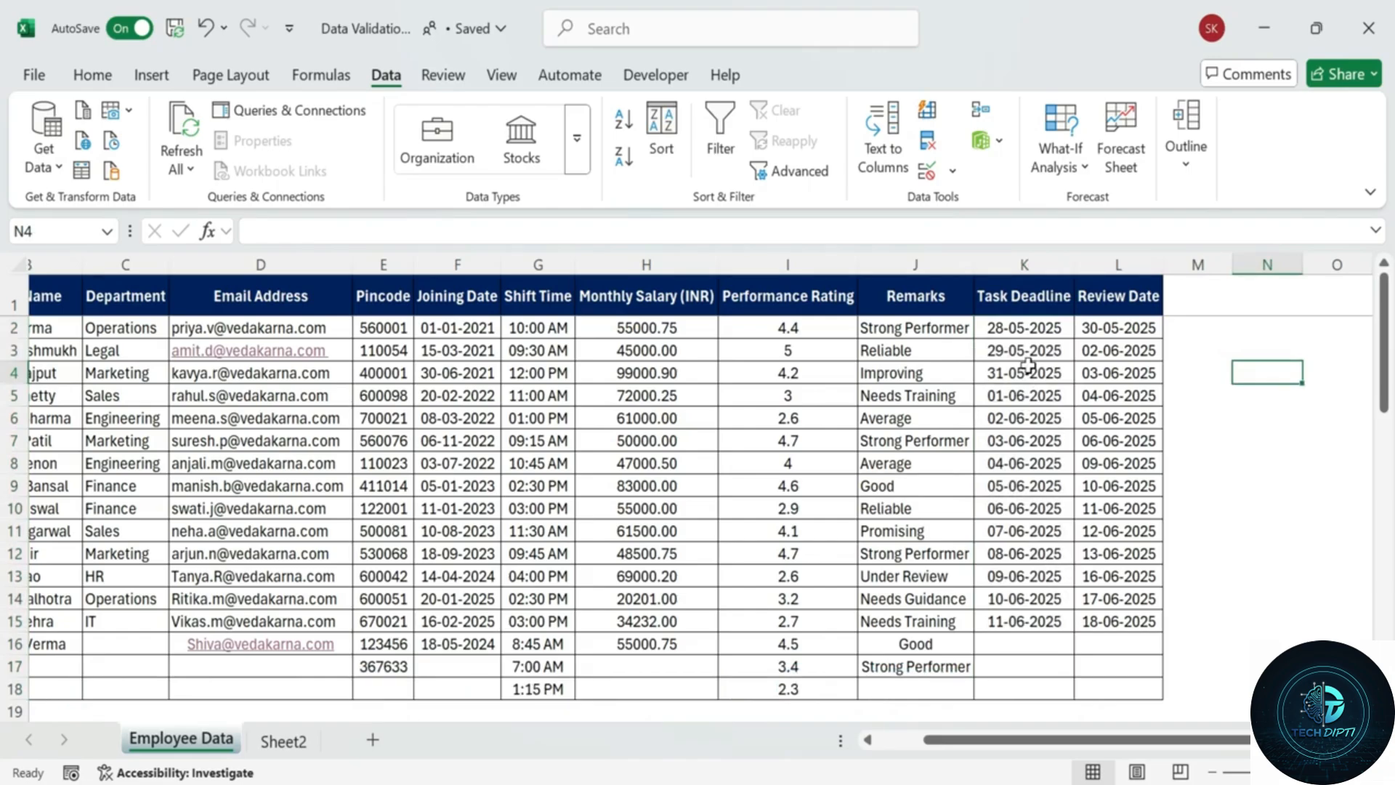
{"action": "left_click_drag", "start_coordinate": [1024, 328], "coordinate": [1020, 686]}
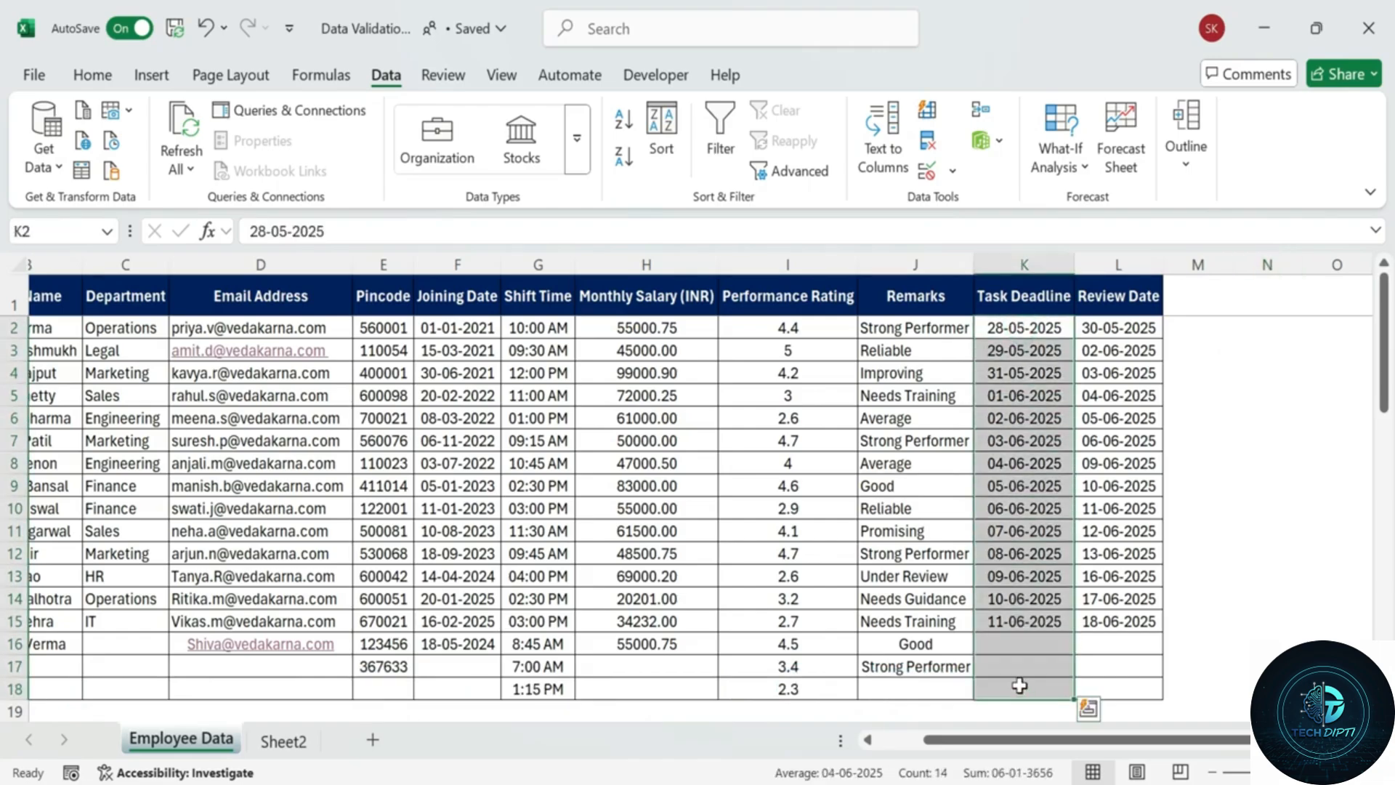
{"action": "left_click", "coordinate": [927, 171]}
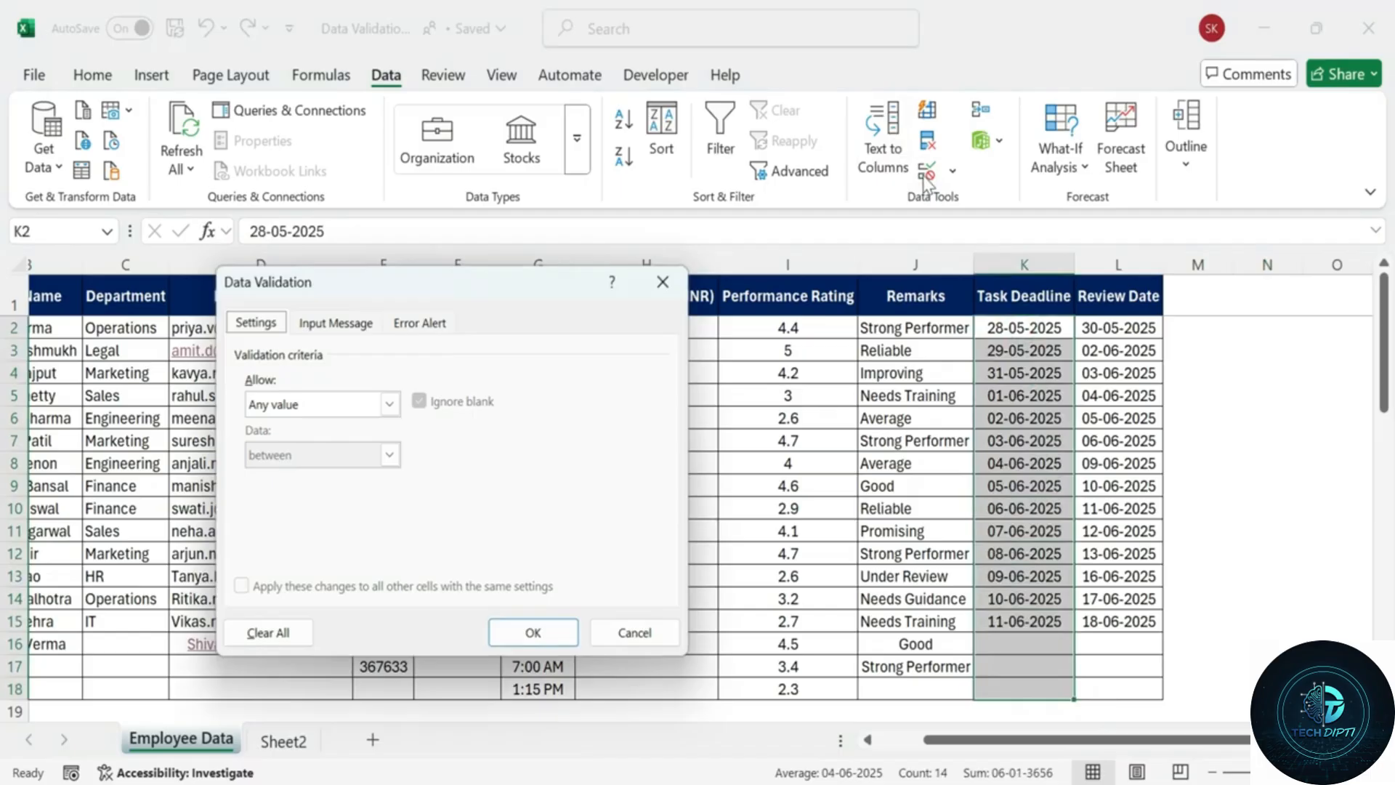
{"action": "left_click", "coordinate": [389, 403]}
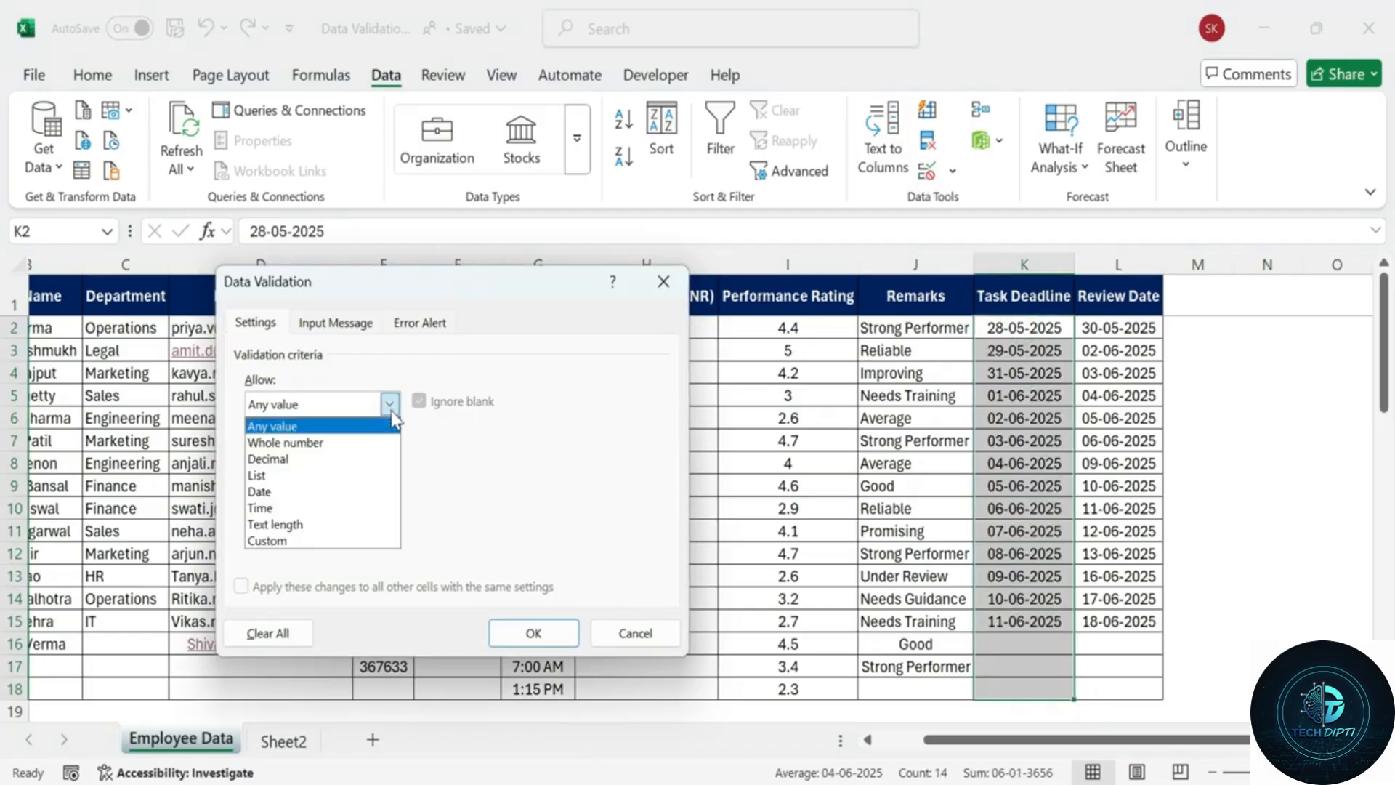
{"action": "left_click", "coordinate": [313, 492]}
{"action": "left_click", "coordinate": [389, 455]}
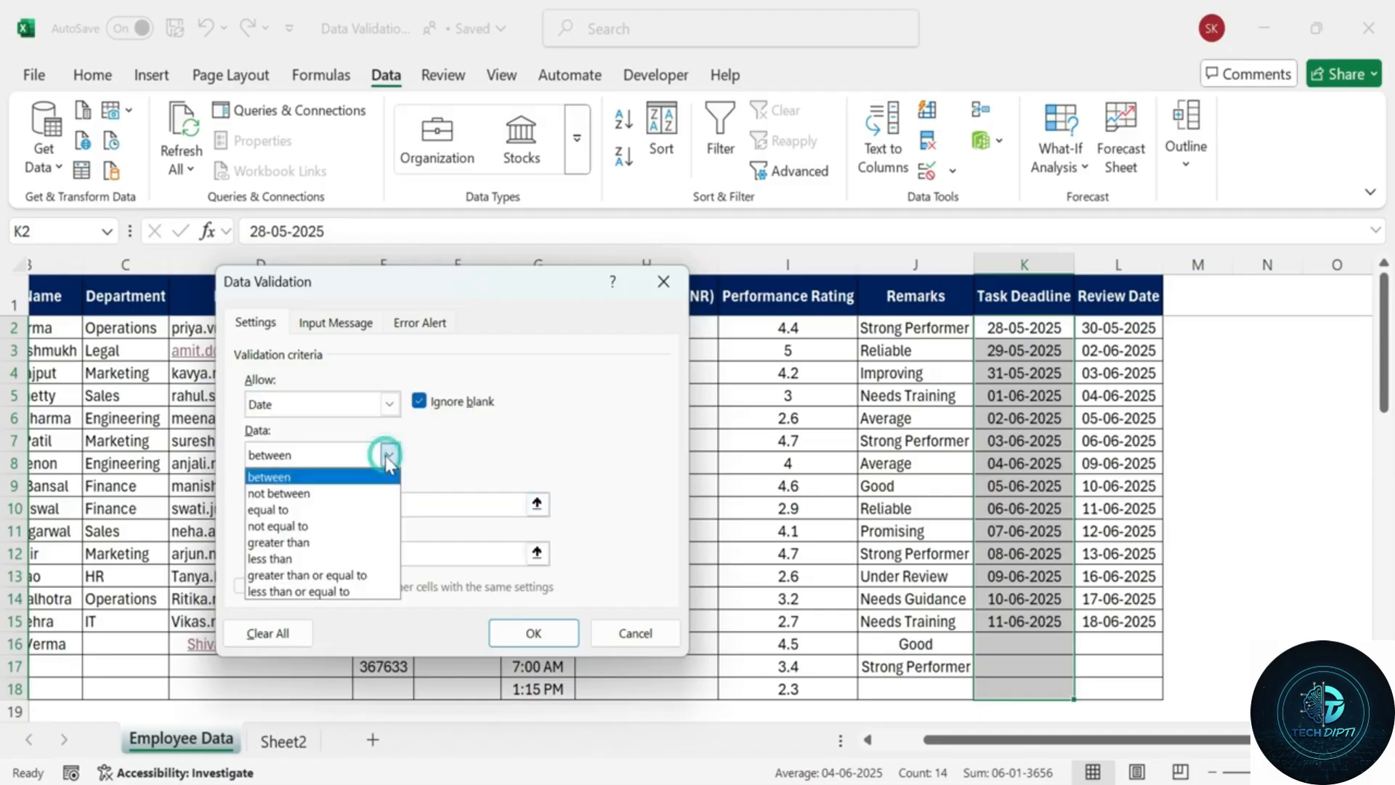
{"action": "left_click", "coordinate": [358, 577]}
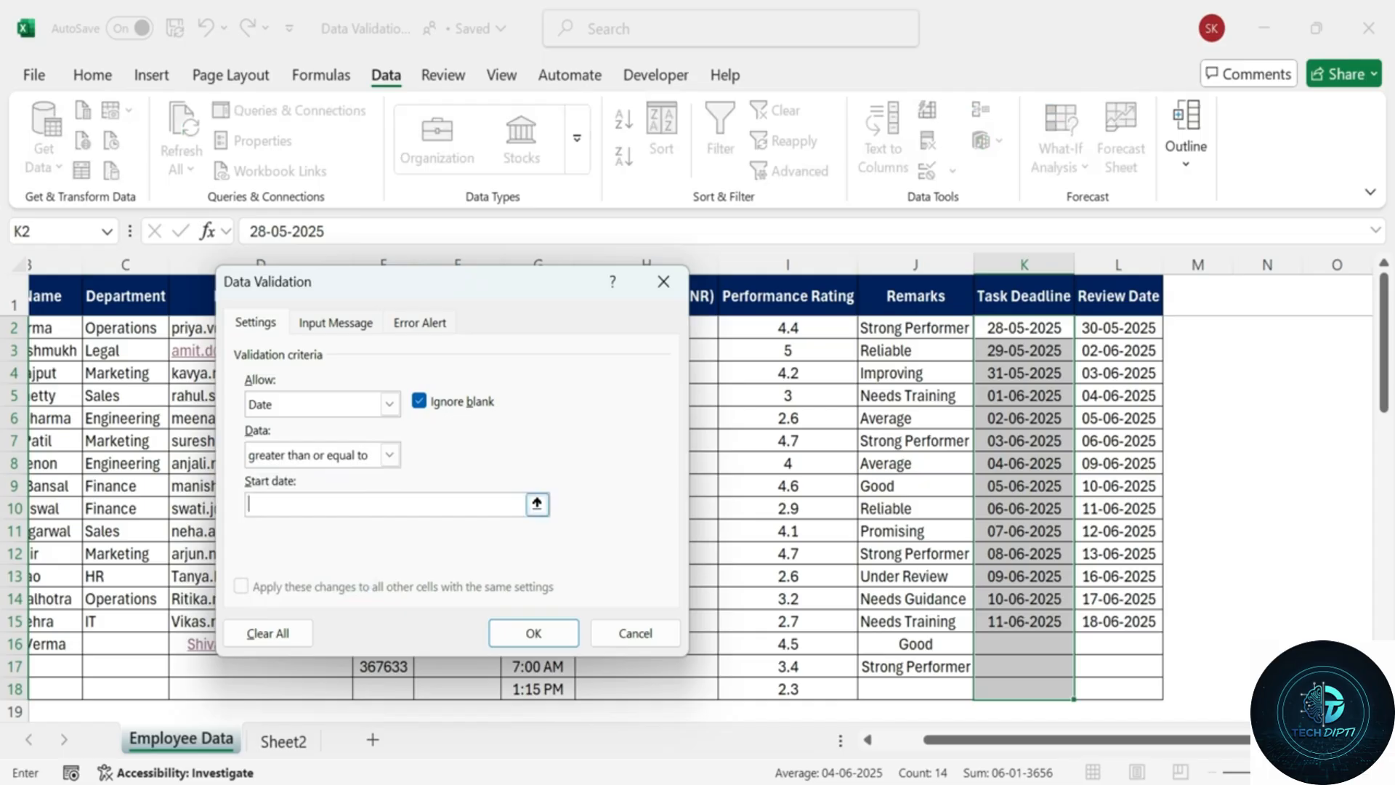
{"action": "type", "text": "+"}
{"action": "key", "text": "BackSpace"}
{"action": "type", "text": "=TODAY("}
Add the input prompt 'Enter Valid Deadline': 'Only today's or future dates are allowed'.
{"action": "left_click", "coordinate": [336, 321]}
{"action": "left_click", "coordinate": [311, 436]}
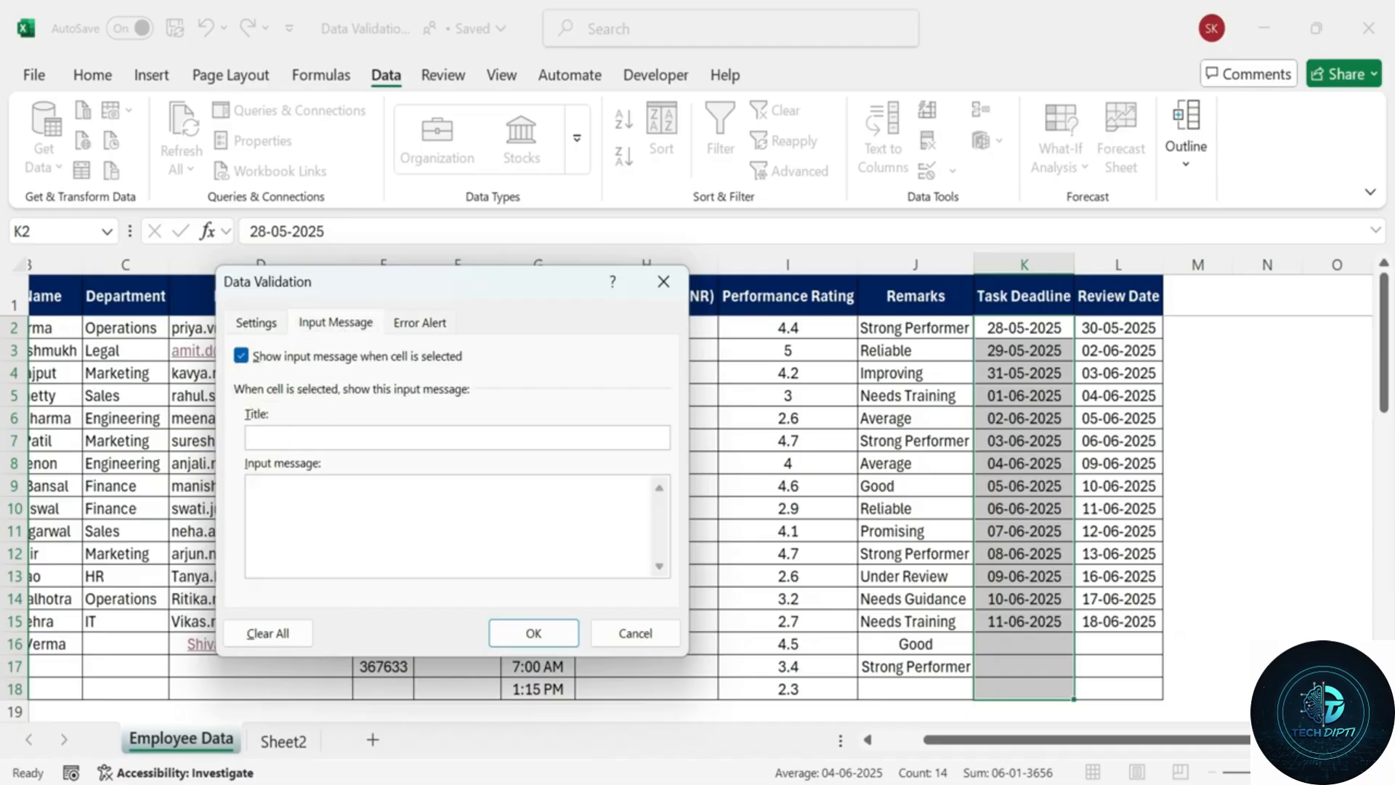
{"action": "type", "text": "Enter Valid Deadline"}
{"action": "key", "text": "Tab"}
{"action": "type", "text": "Only today"}
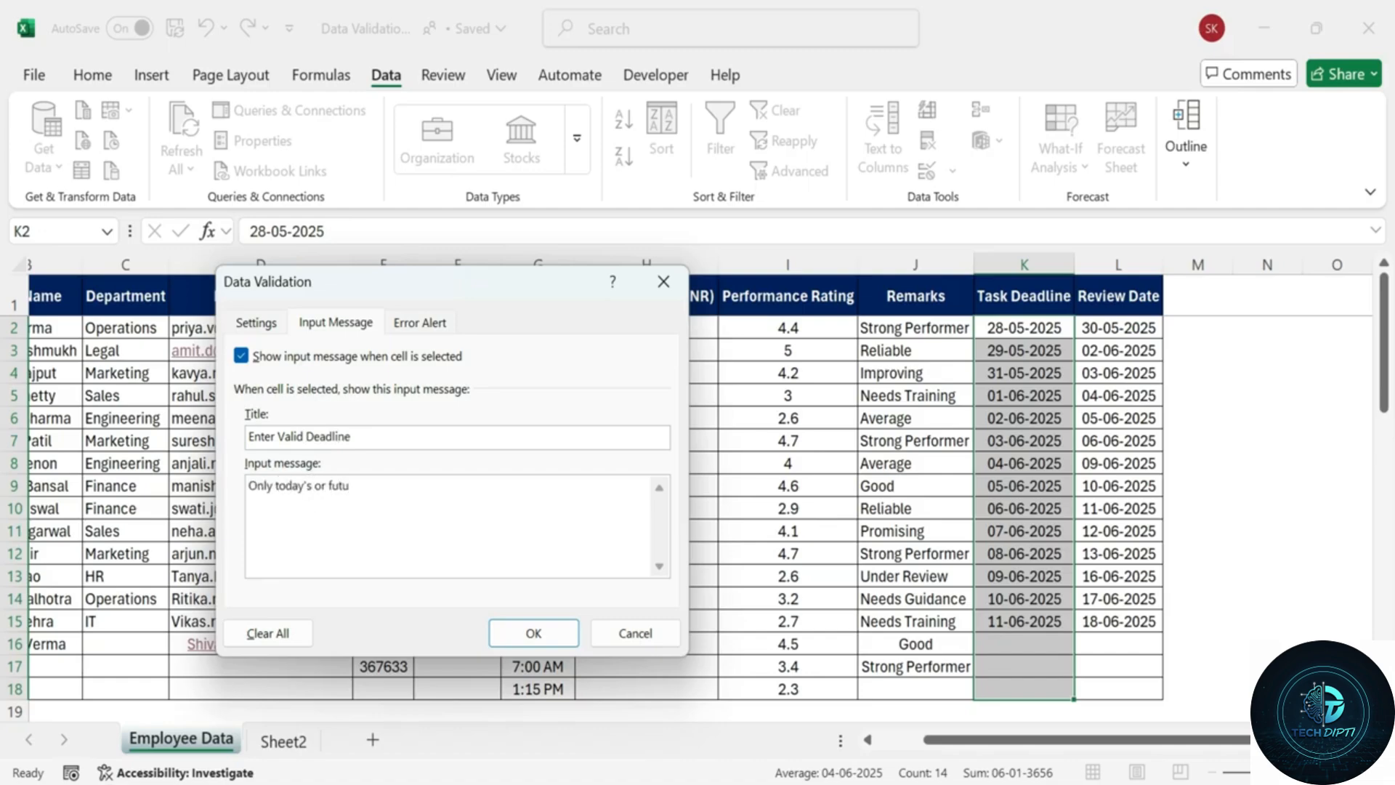
{"action": "type", "text": "'s or future dates are allowed"}
Set the 'Invalid Deadline' alert: 'Deadline cannot be set to a past date.'.
{"action": "left_click", "coordinate": [420, 322]}
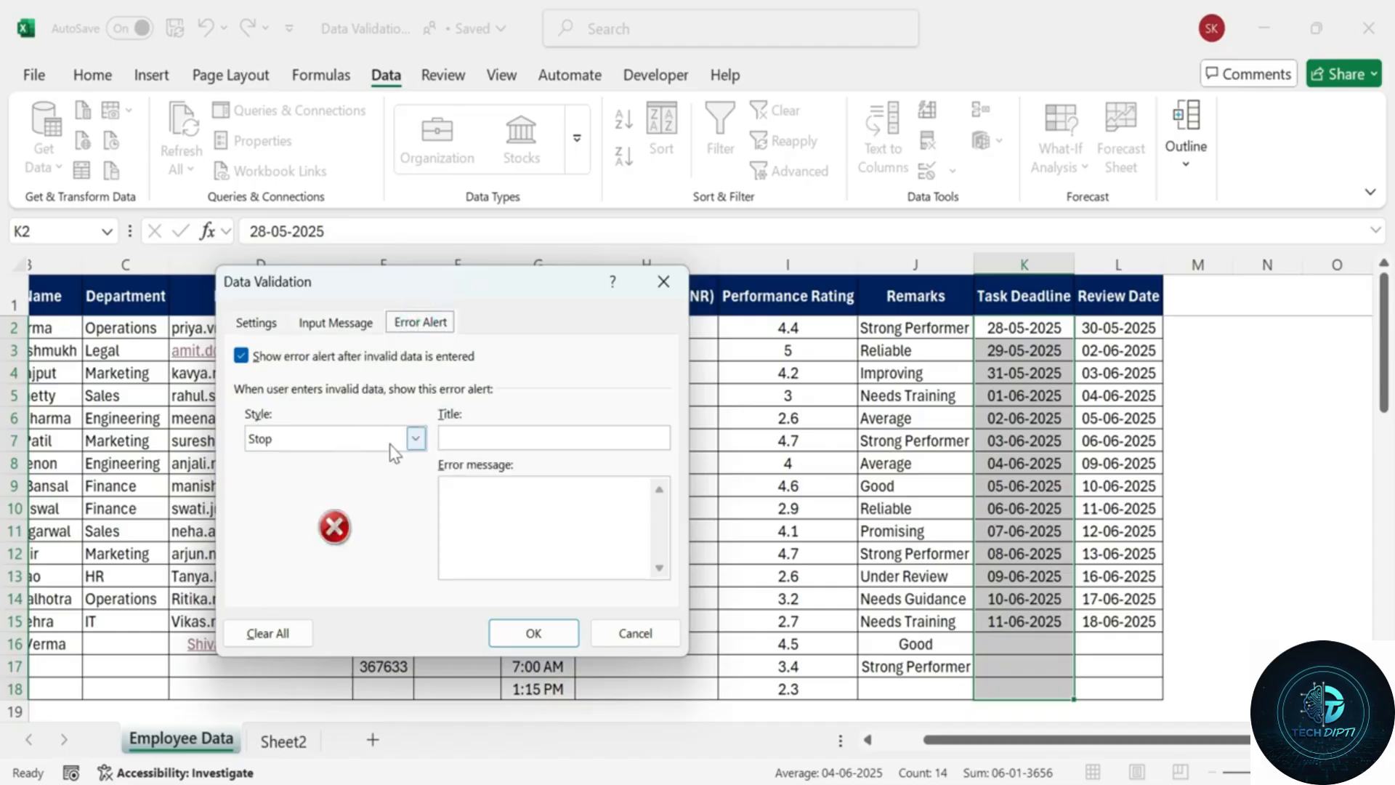
{"action": "left_click", "coordinate": [491, 438]}
{"action": "type", "text": "Invalid De"}
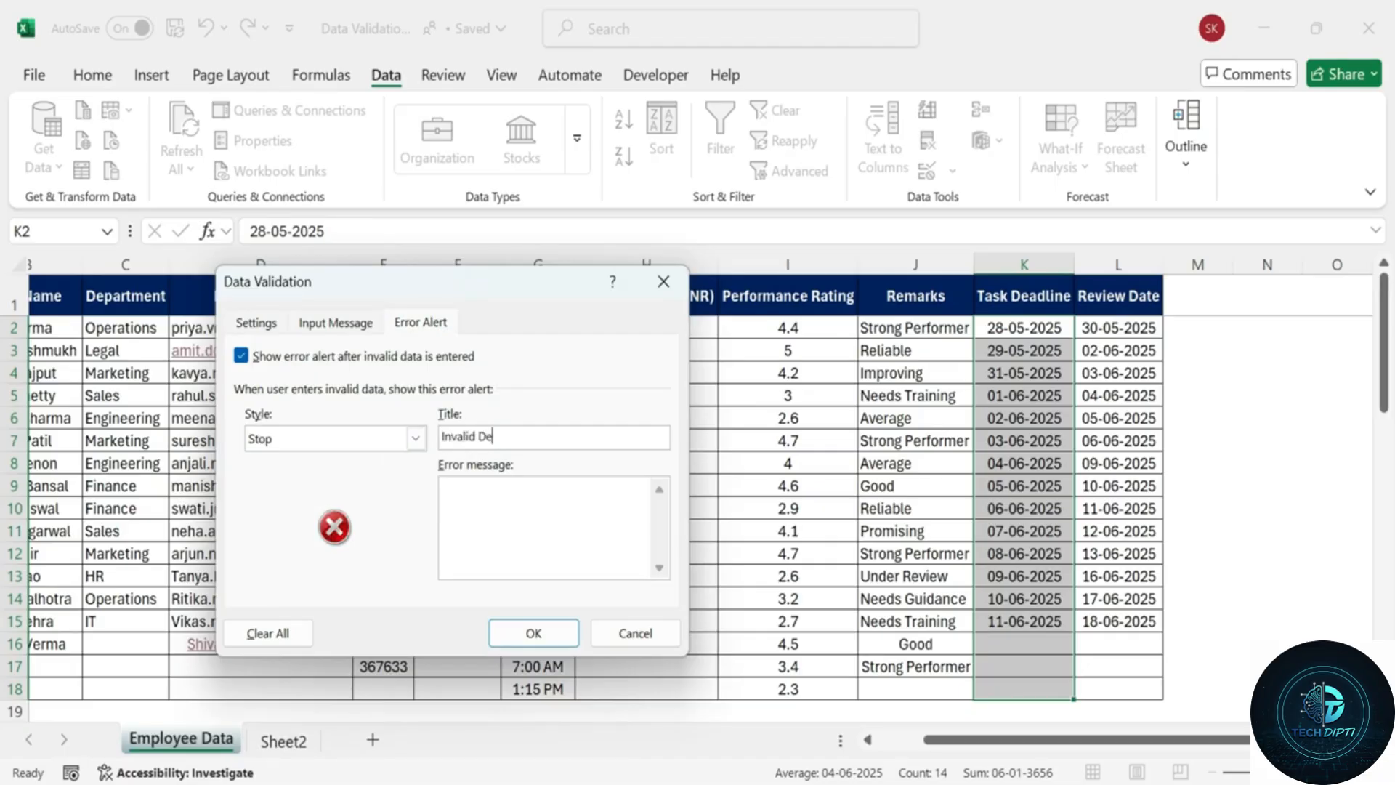
{"action": "type", "text": "adlineDeadline cannot be"}
{"action": "type", "text": " set to a pas"}
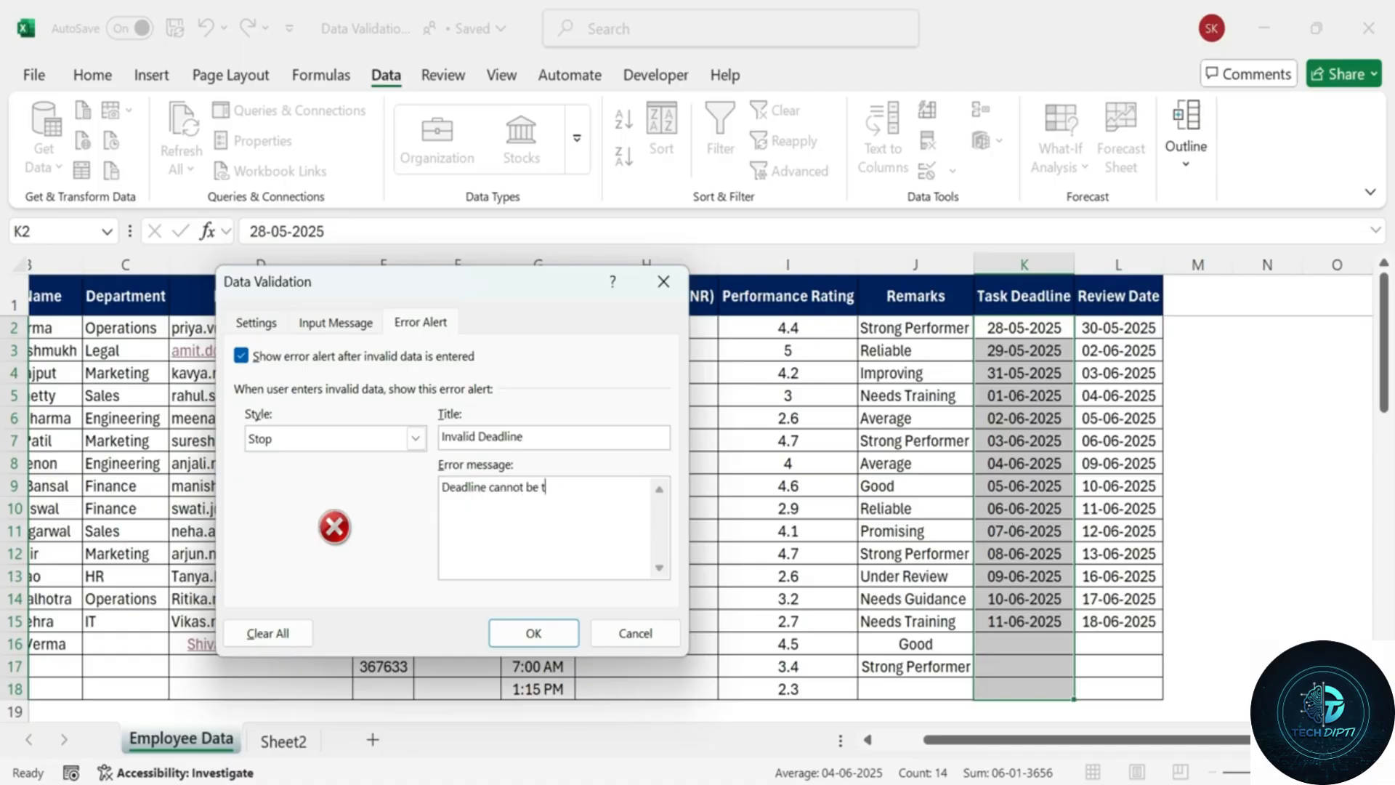
{"action": "type", "text": "t date."}
{"action": "left_click", "coordinate": [336, 322]}
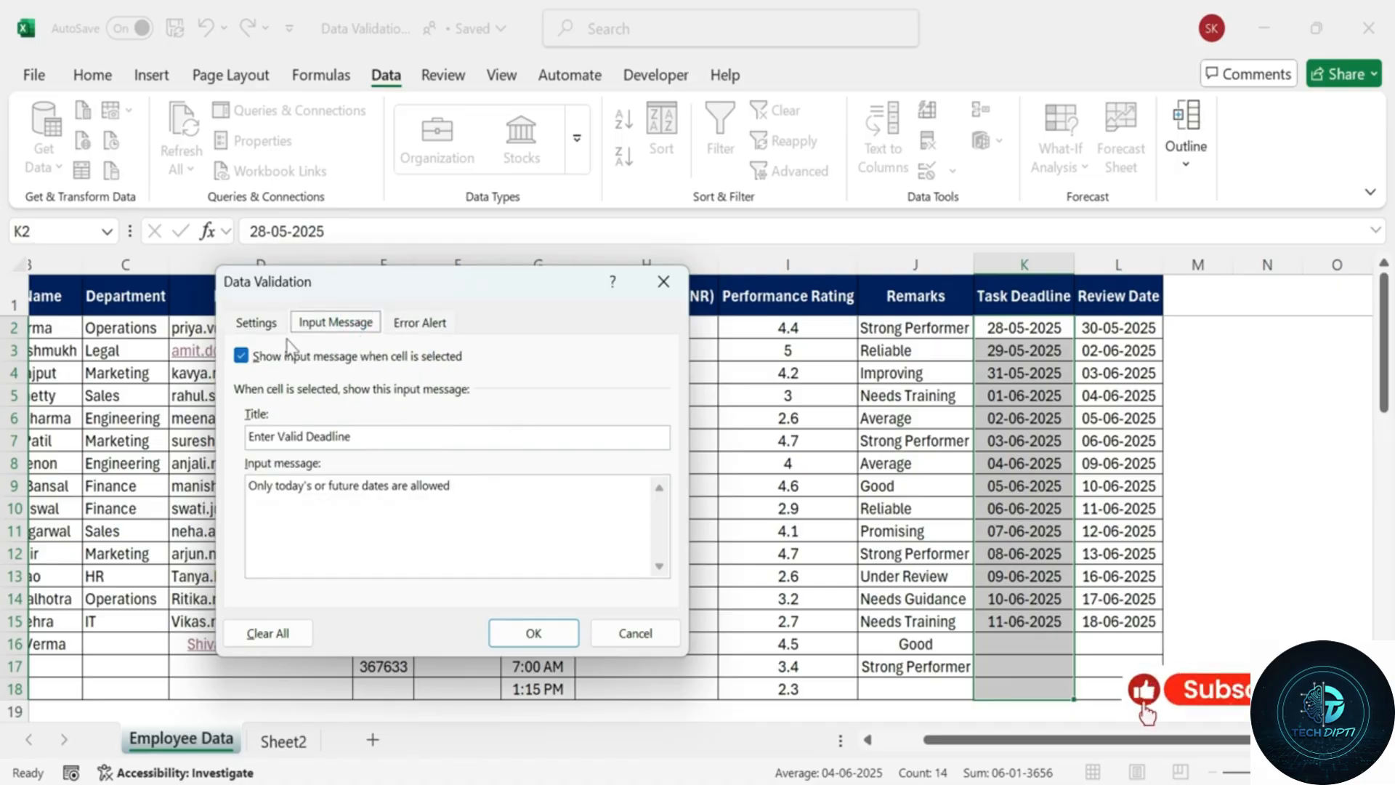
{"action": "left_click", "coordinate": [259, 322]}
Apply the deadline rule and try the past date 20-05-2024 in K16, which is rejected.
{"action": "left_click", "coordinate": [533, 633]}
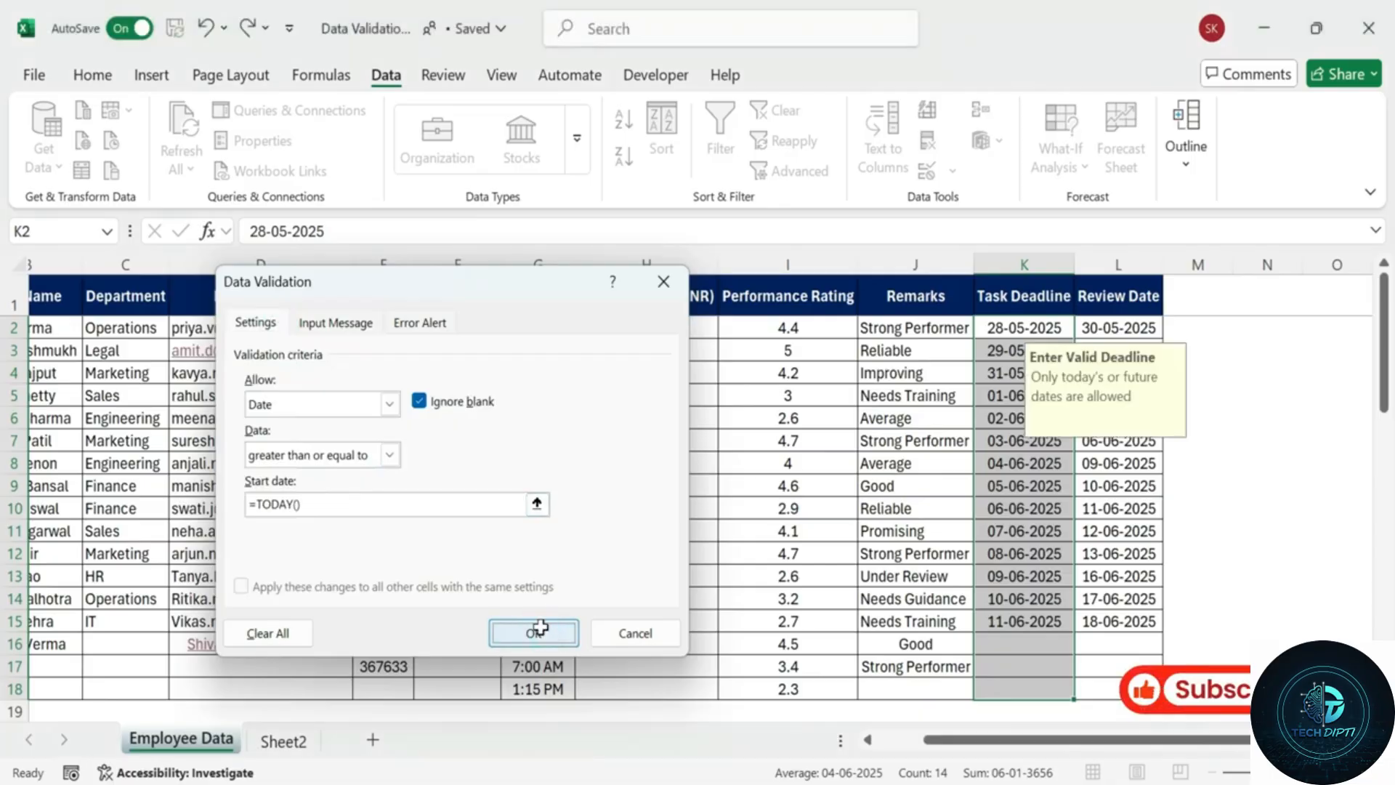
{"action": "left_click", "coordinate": [1005, 636]}
{"action": "type", "text": "20-"}
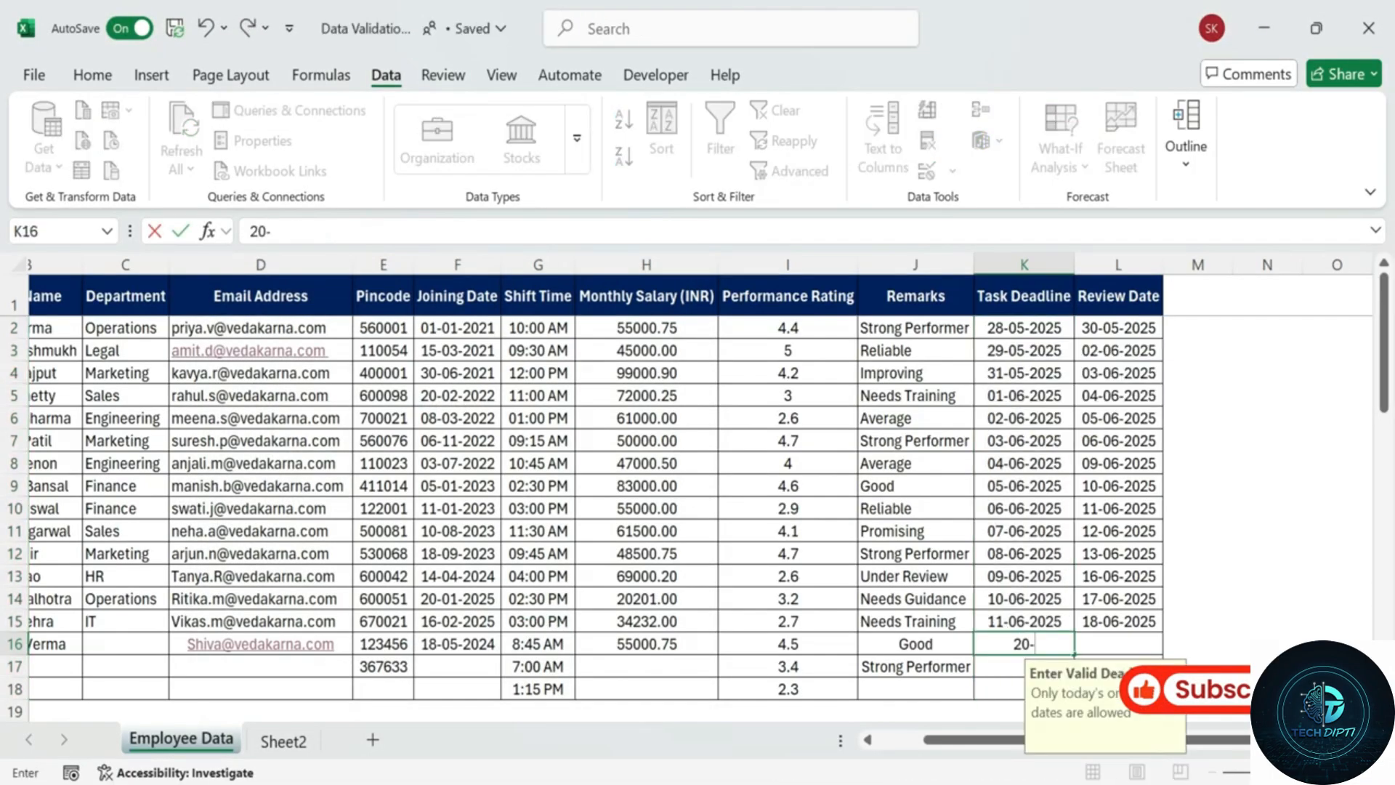
{"action": "type", "text": "05"}
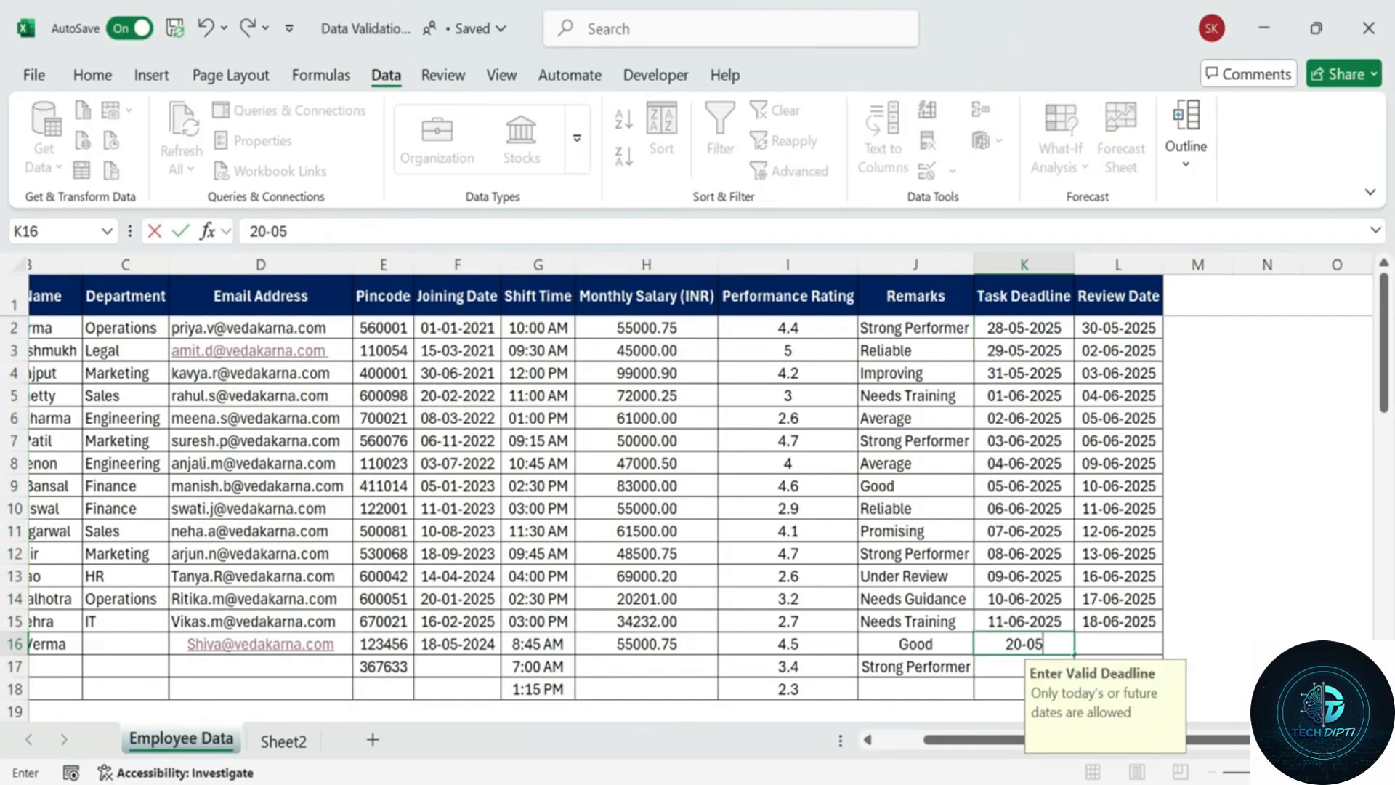
{"action": "type", "text": "-2024"}
{"action": "key", "text": "Return"}
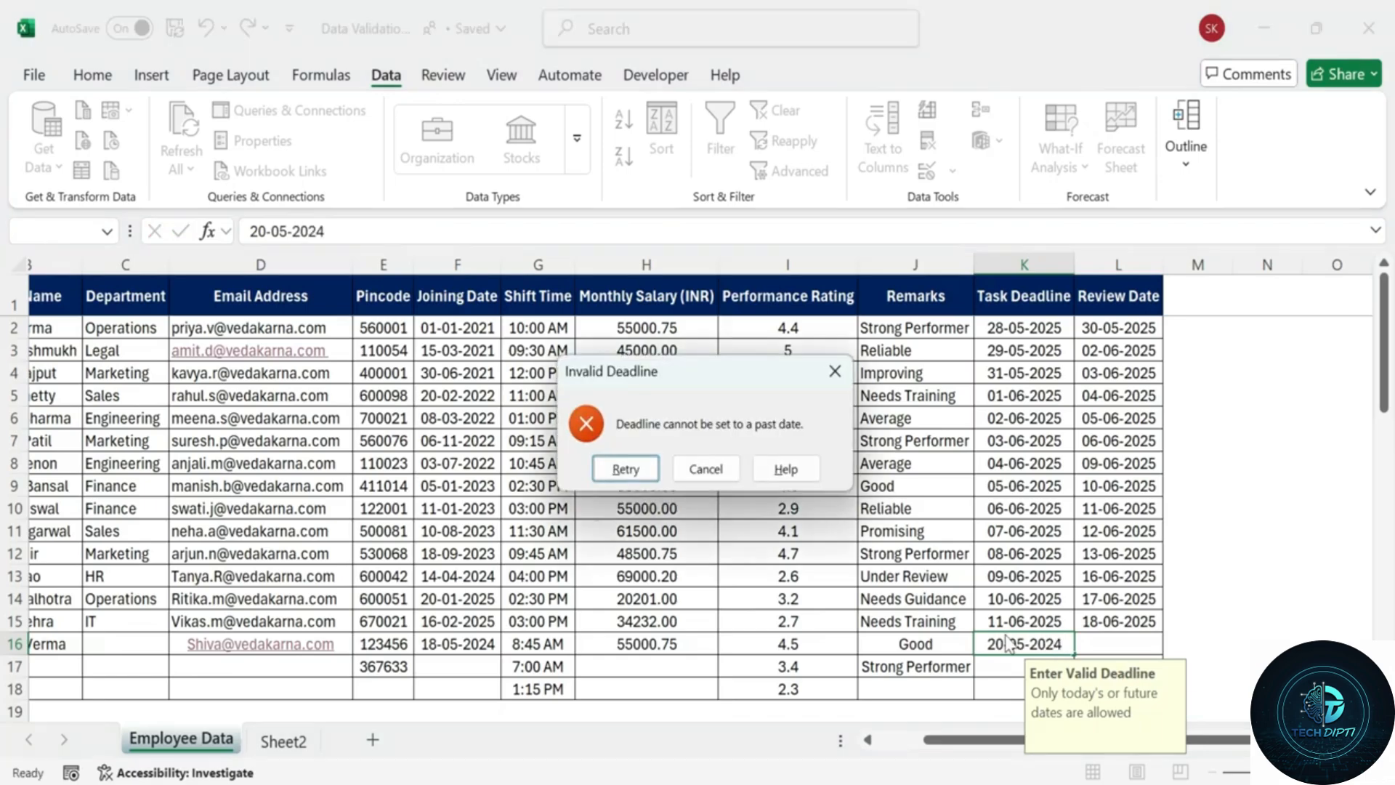
Enter 30-05-2025 as the K16 deadline and check the cells K16 and K17.
{"action": "left_click", "coordinate": [626, 476]}
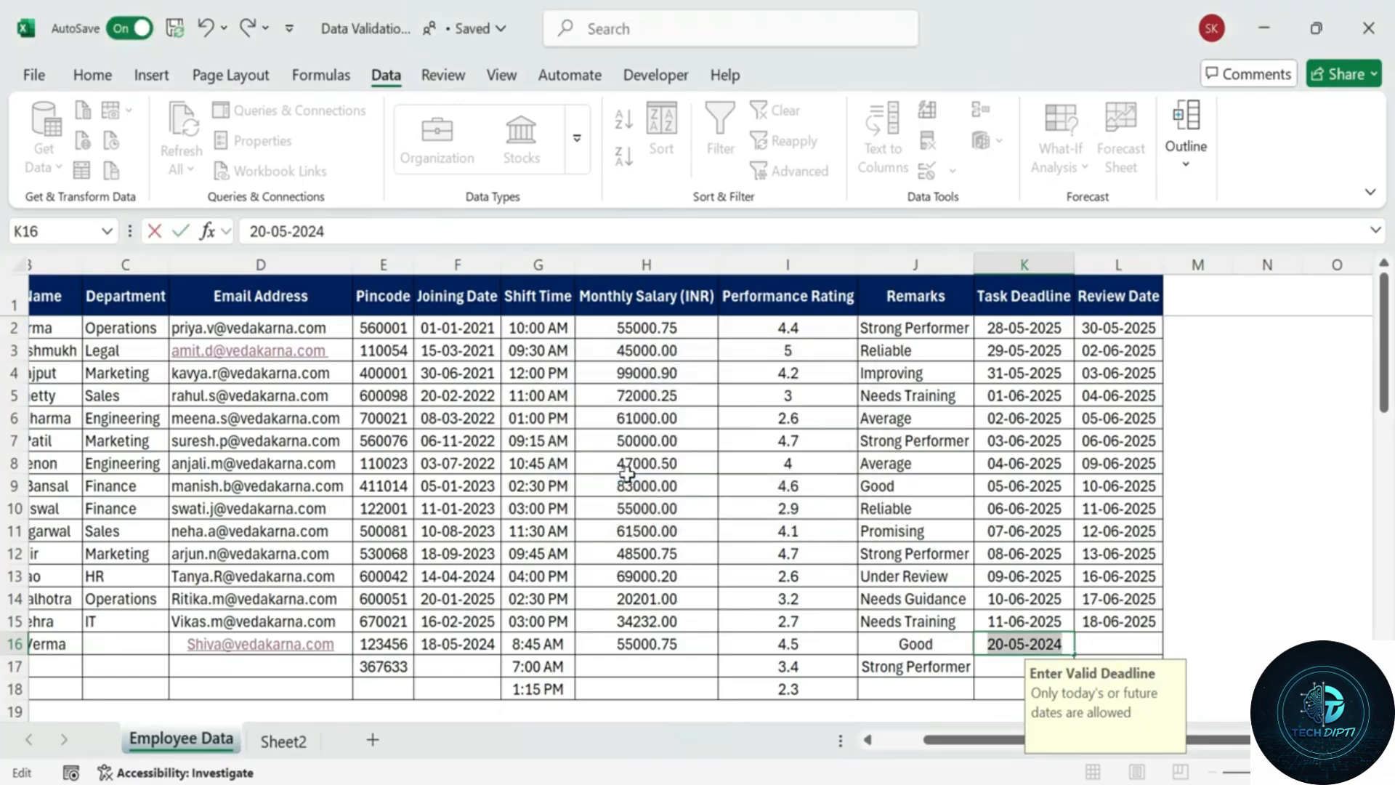
{"action": "type", "text": "30-"}
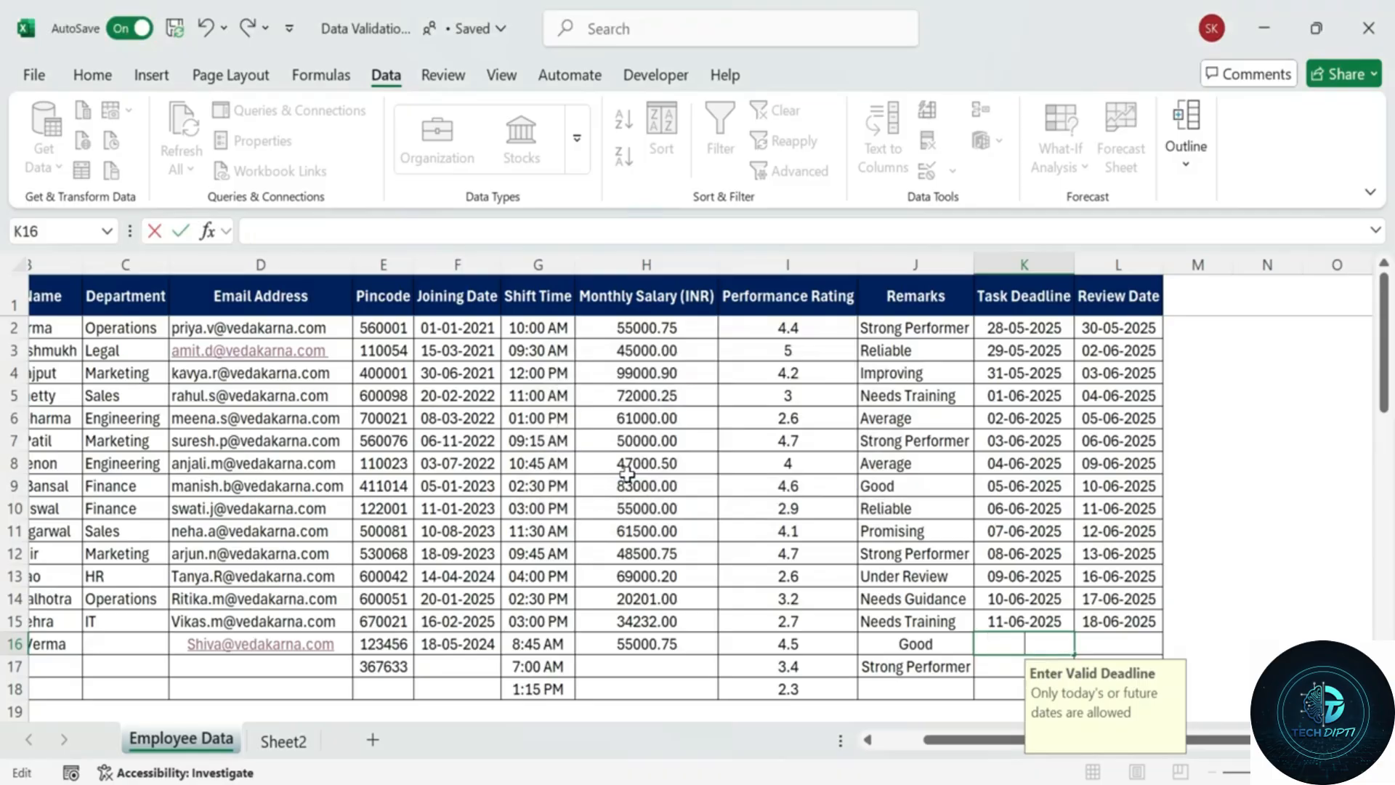
{"action": "type", "text": "05-2025"}
{"action": "key", "text": "Return"}
{"action": "left_click", "coordinate": [1012, 644]}
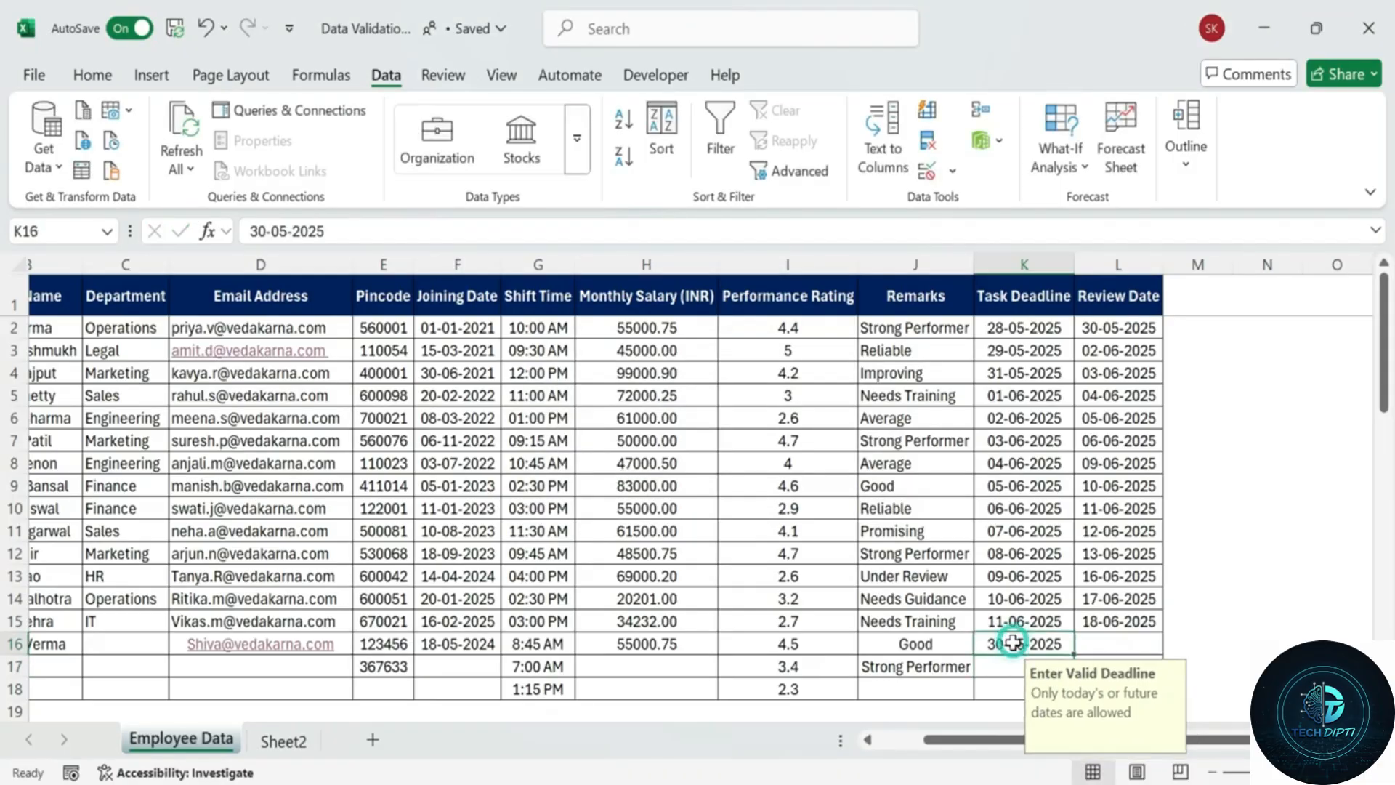
{"action": "left_click", "coordinate": [996, 666]}
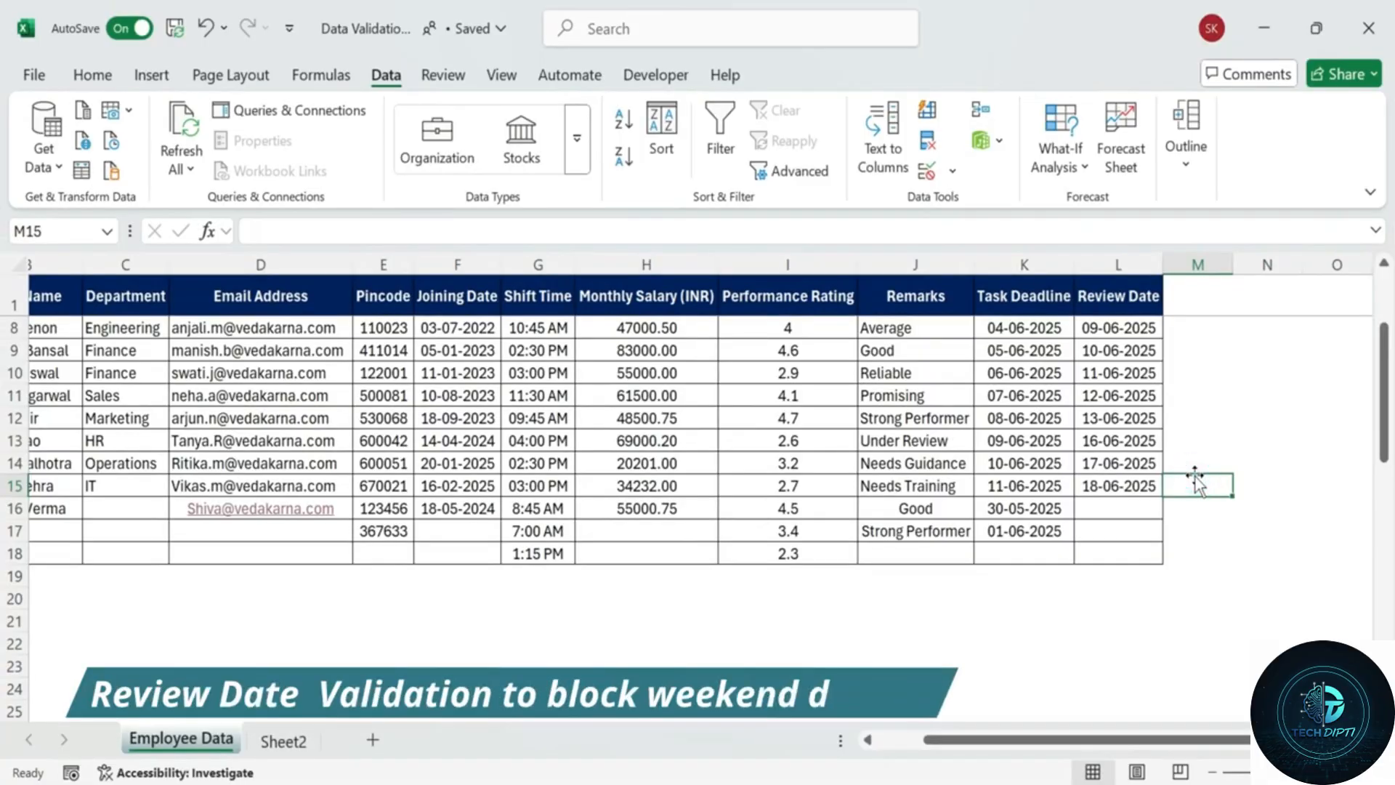
Select Review Dates L2:L18 and create a Custom rule with formula =WEEKDAY(L2,2)<6.
{"action": "scroll", "coordinate": [1196, 478], "scroll_direction": "up", "scroll_amount": 2}
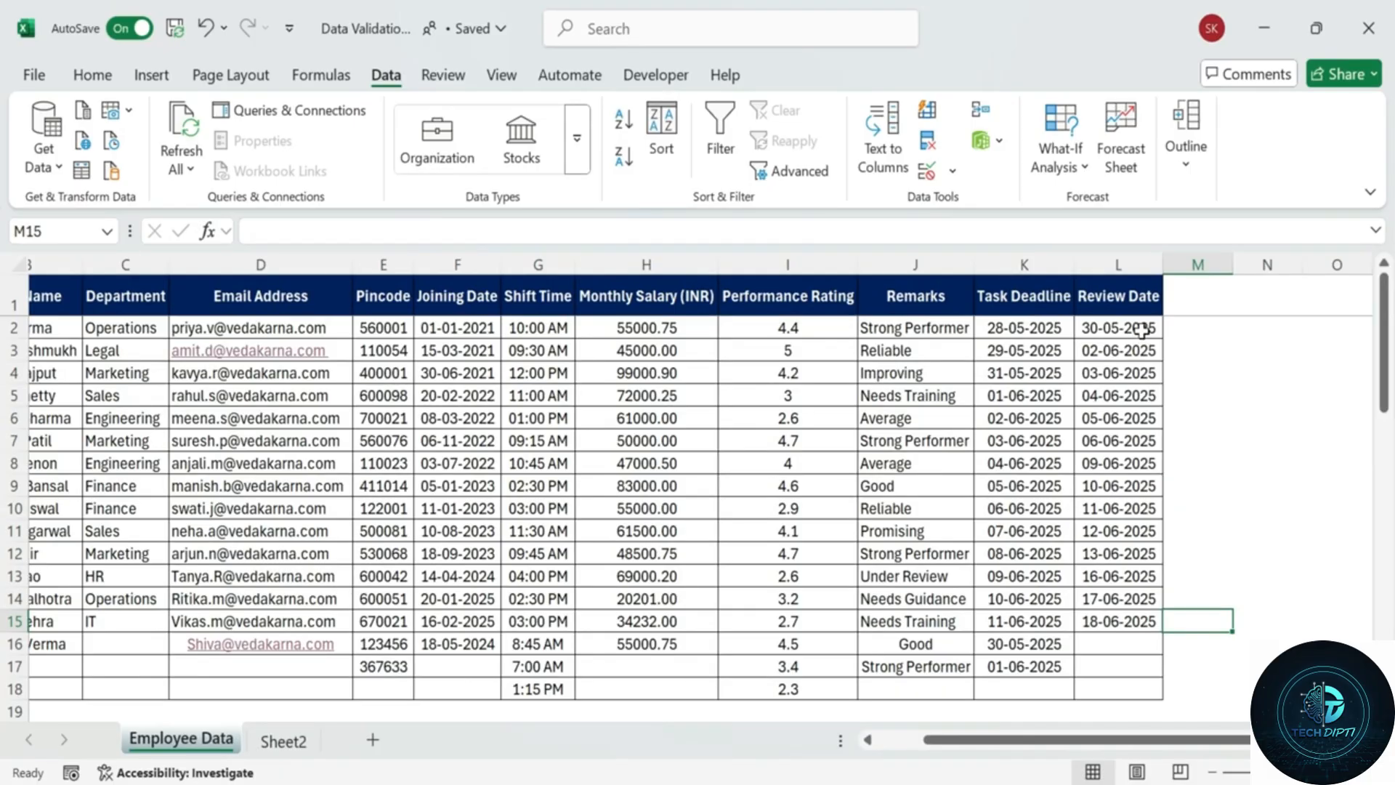
{"action": "left_click_drag", "start_coordinate": [1142, 331], "coordinate": [1100, 678]}
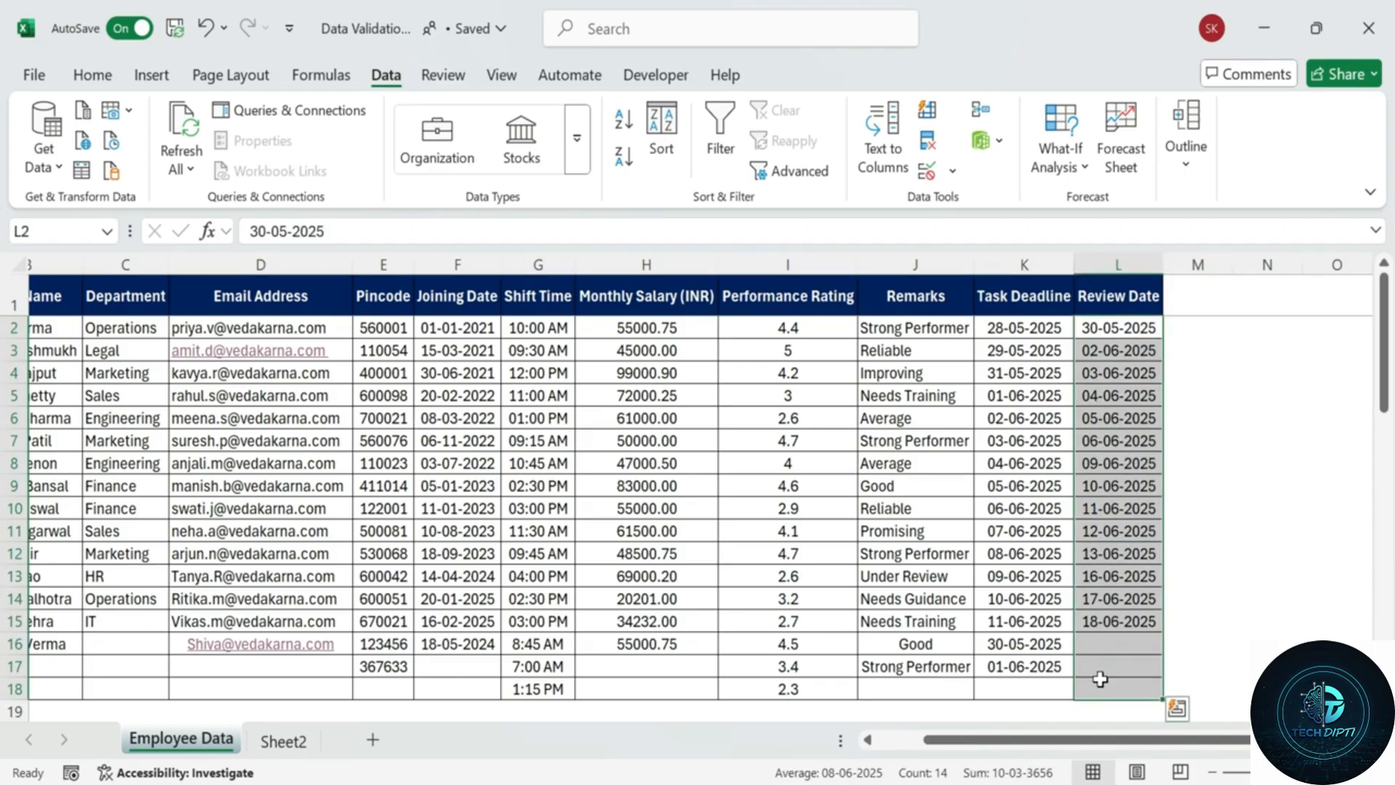
{"action": "left_click", "coordinate": [927, 172]}
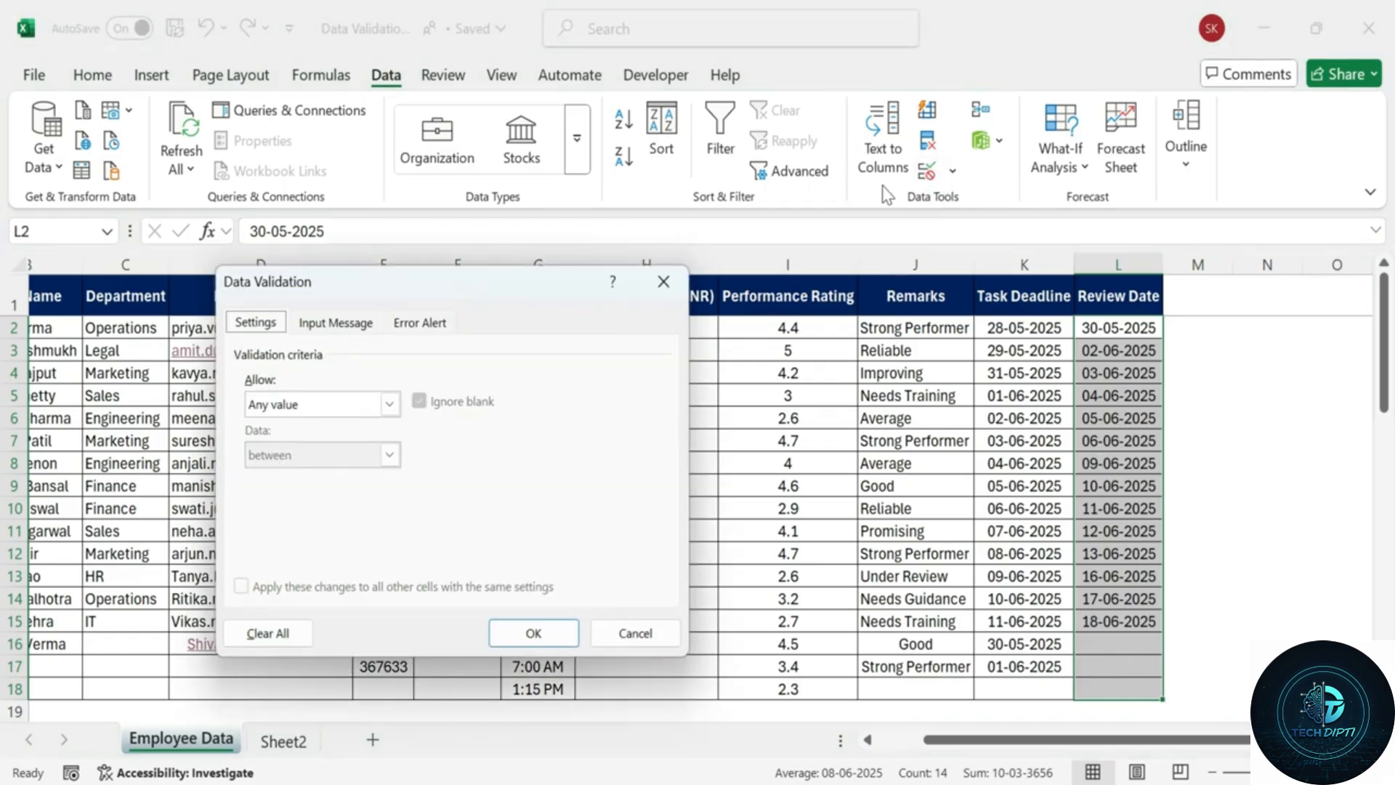
{"action": "left_click", "coordinate": [399, 405]}
{"action": "left_click", "coordinate": [338, 541]}
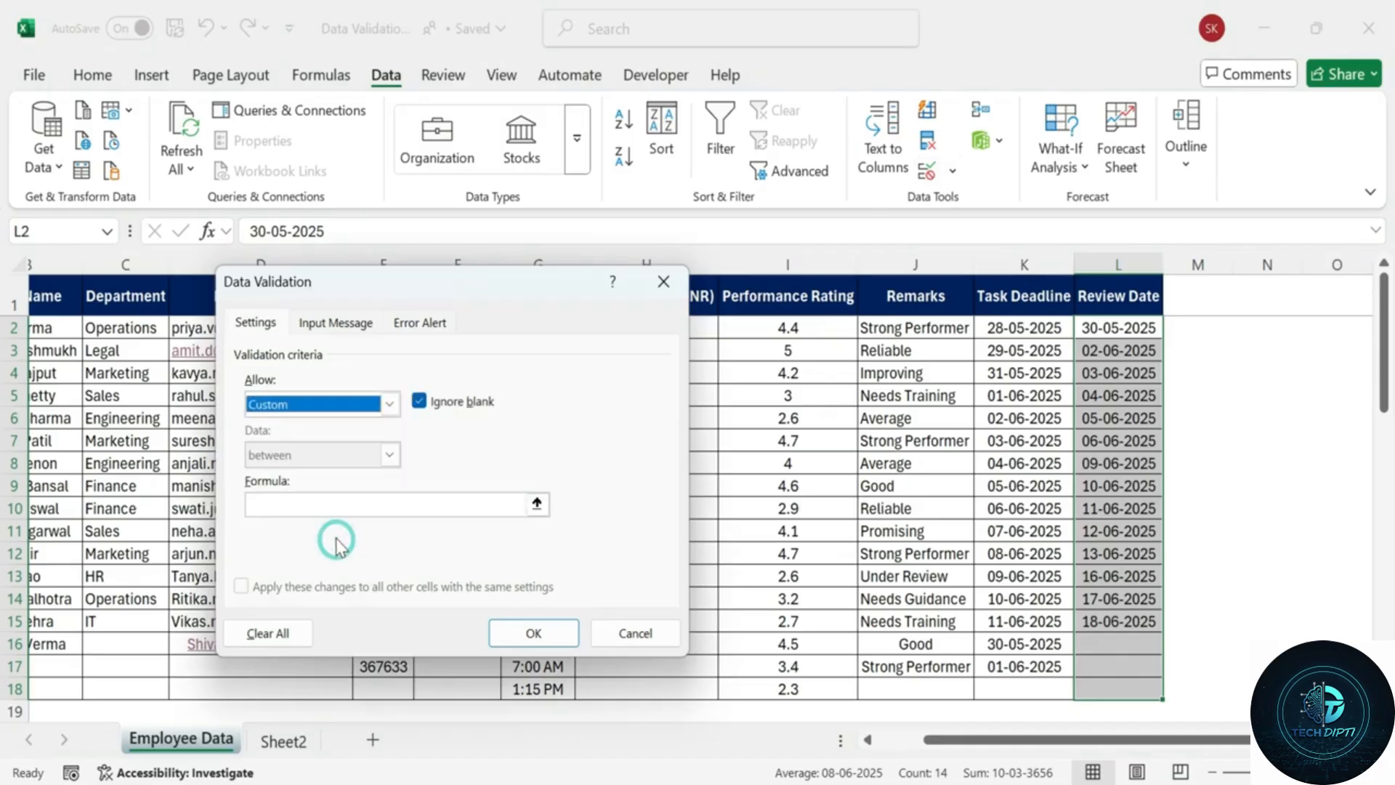
{"action": "left_click", "coordinate": [335, 504]}
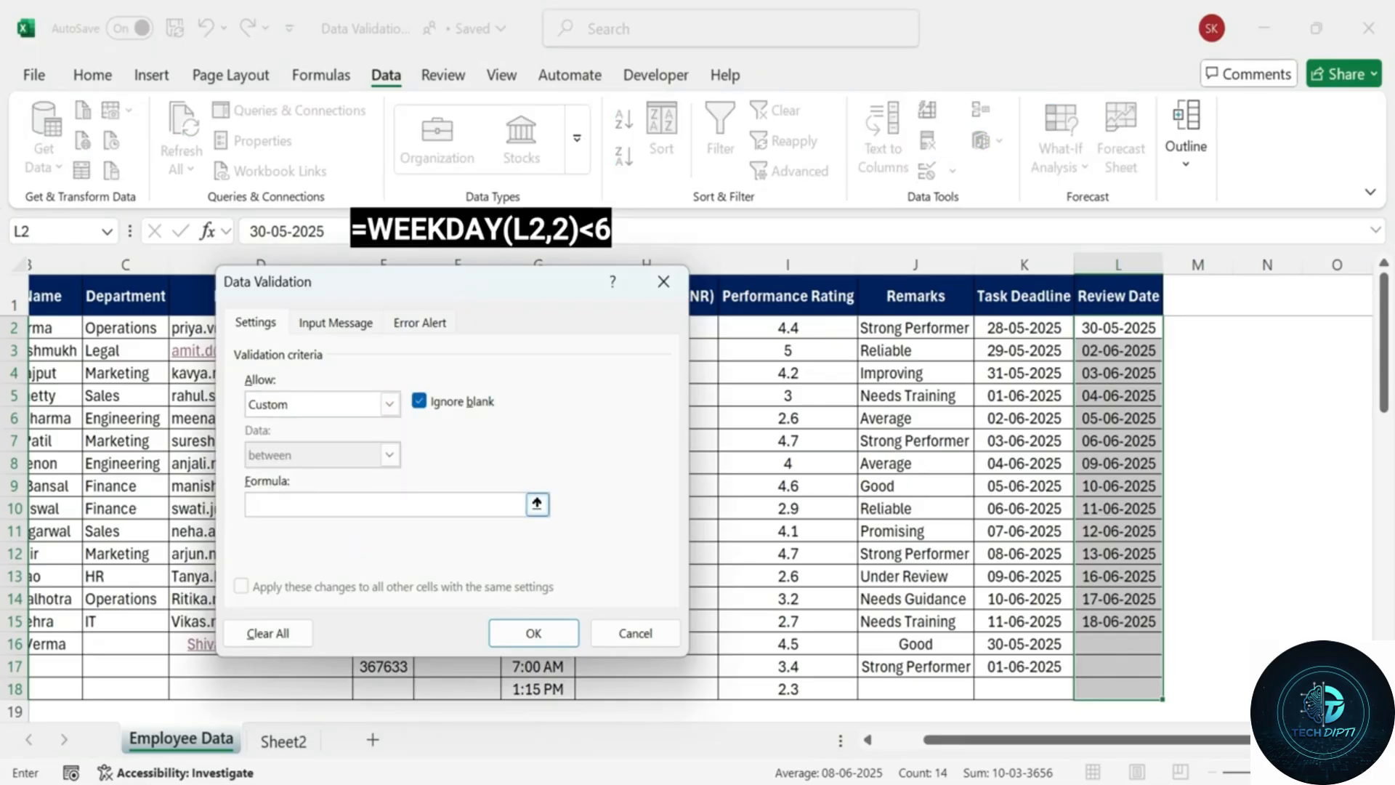
{"action": "type", "text": "=WEEKDAY("}
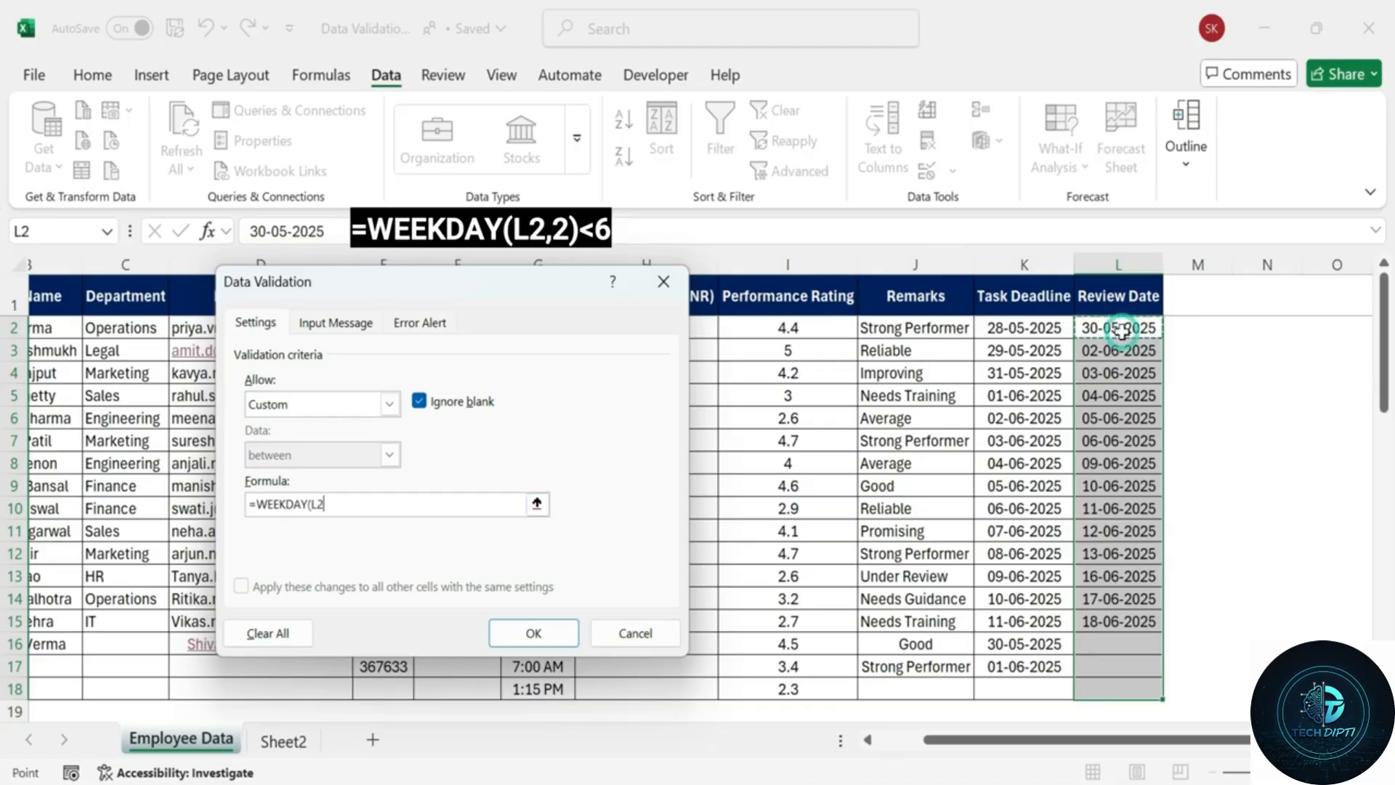
{"action": "left_click", "coordinate": [1119, 327]}
{"action": "type", "text": ","}
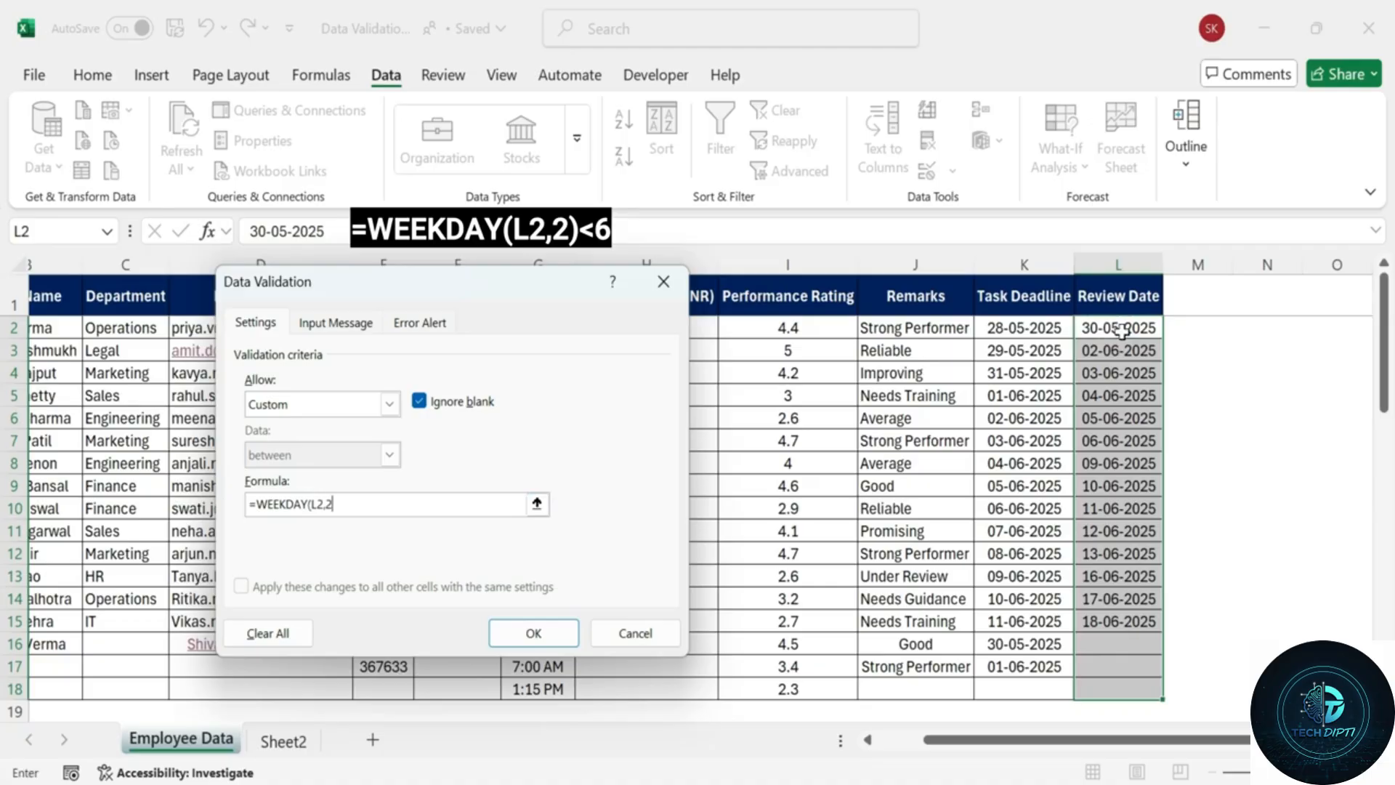
{"action": "type", "text": "2)<6"}
Add the 'Weekday Only' input prompt asking for a date between Monday and Friday.
{"action": "left_click", "coordinate": [353, 329]}
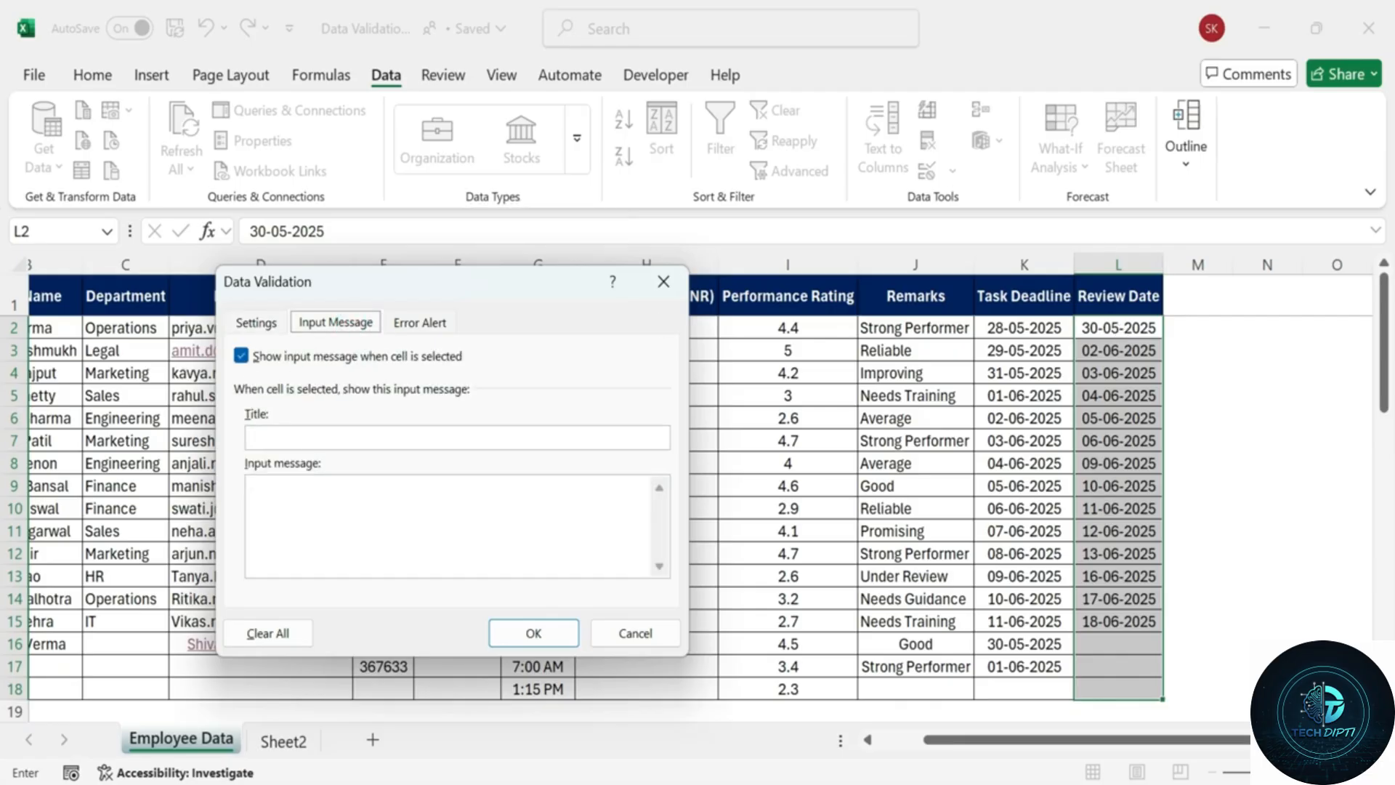
{"action": "left_click", "coordinate": [388, 439]}
{"action": "type", "text": "Weekday ONl"}
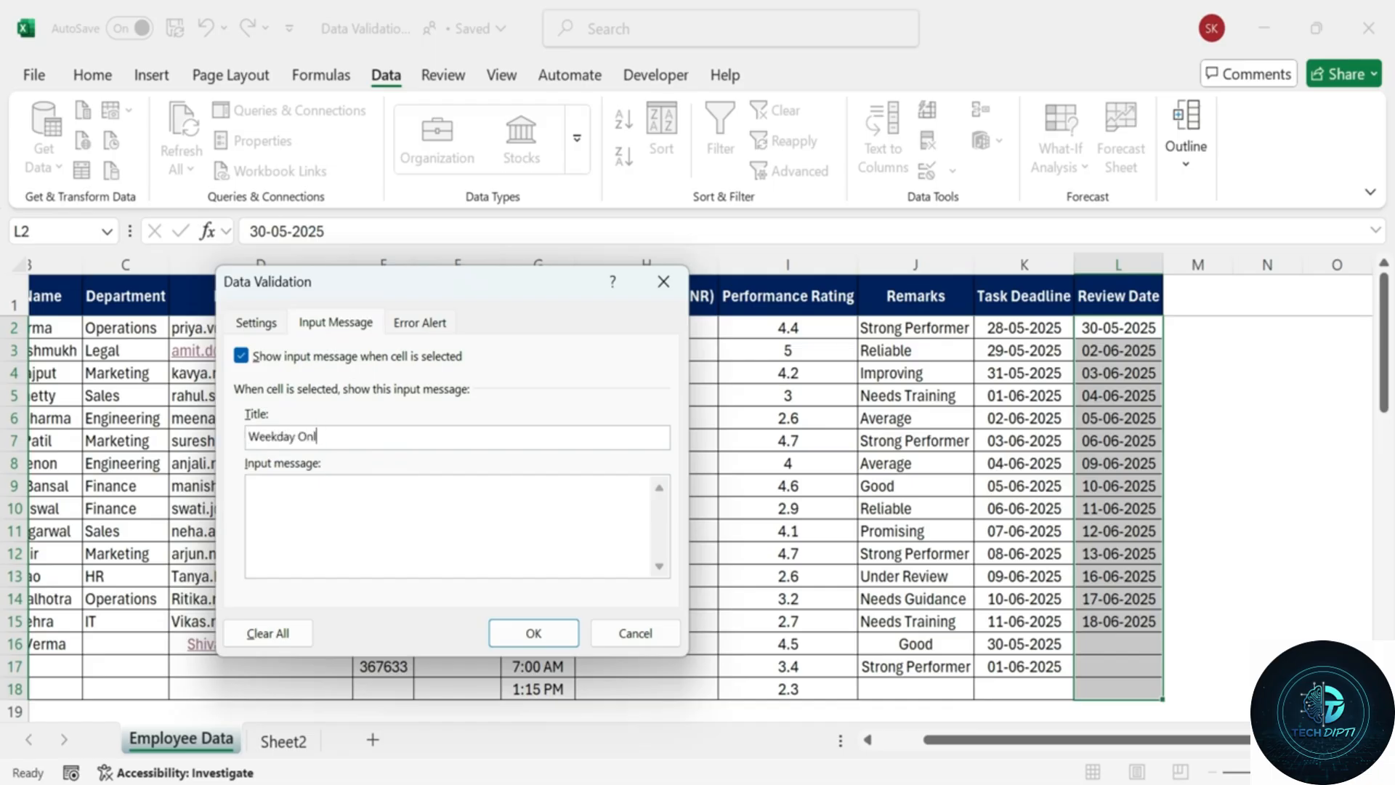
{"action": "type", "text": "y"}
{"action": "key", "text": "Tab"}
{"action": "type", "text": "Please enter a date between Monday an"}
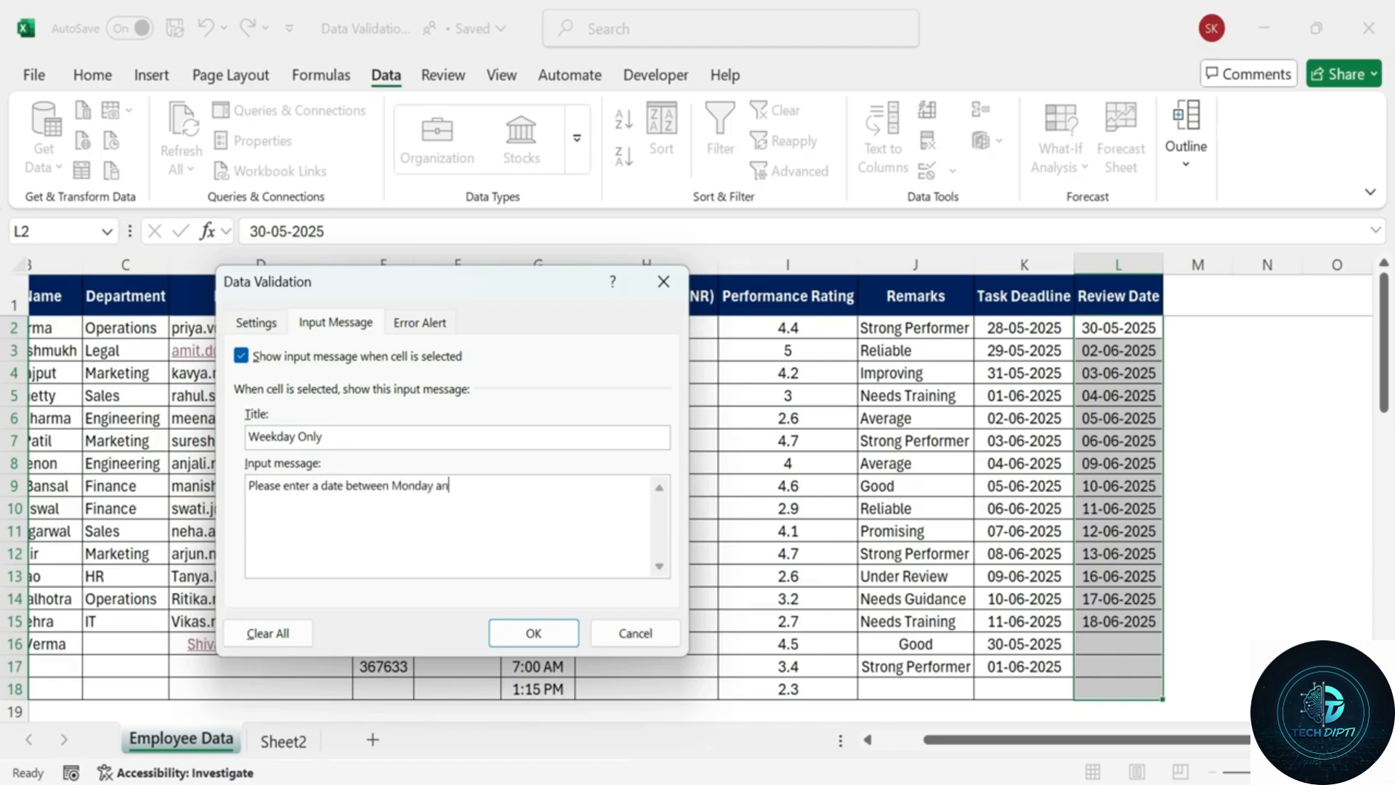
{"action": "type", "text": "d Friday. weekend dat"}
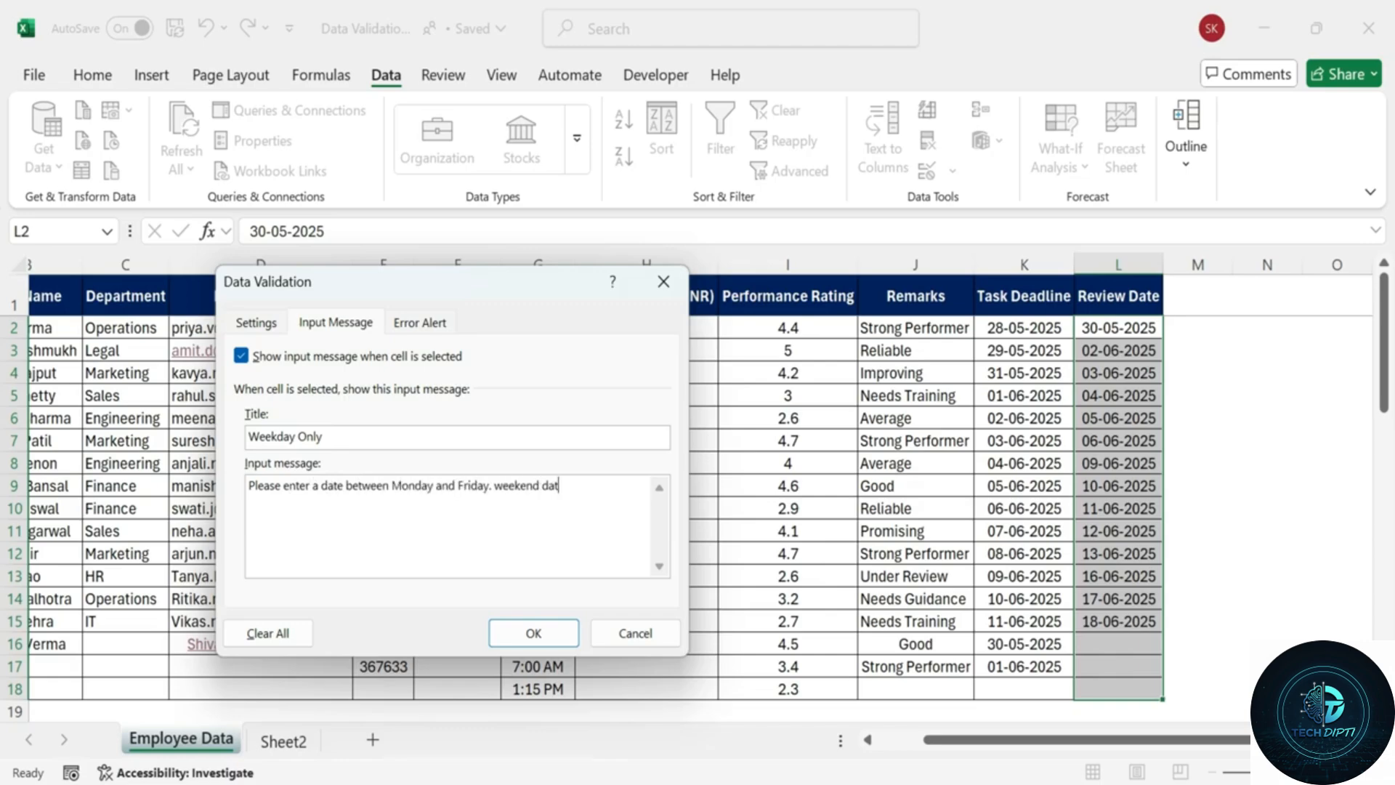
{"action": "type", "text": "es are not allowed."}
Set the 'Invalid Date' alert: 'Weekend dates are not allowed. Please enter a Weekday.'.
{"action": "left_click", "coordinate": [421, 322]}
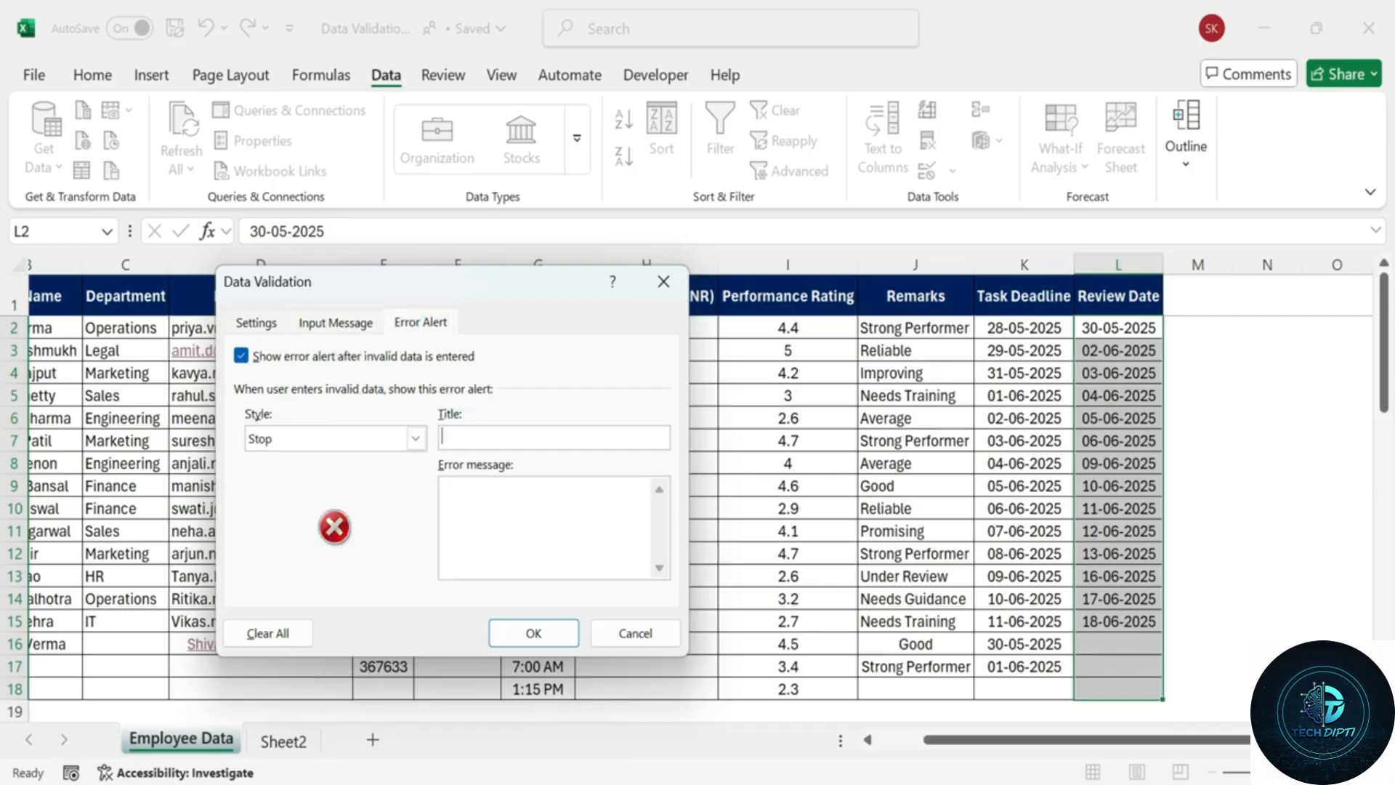
{"action": "type", "text": "Inva"}
{"action": "type", "text": "lid Date"}
{"action": "type", "text": "We"}
{"action": "type", "text": "ekend da"}
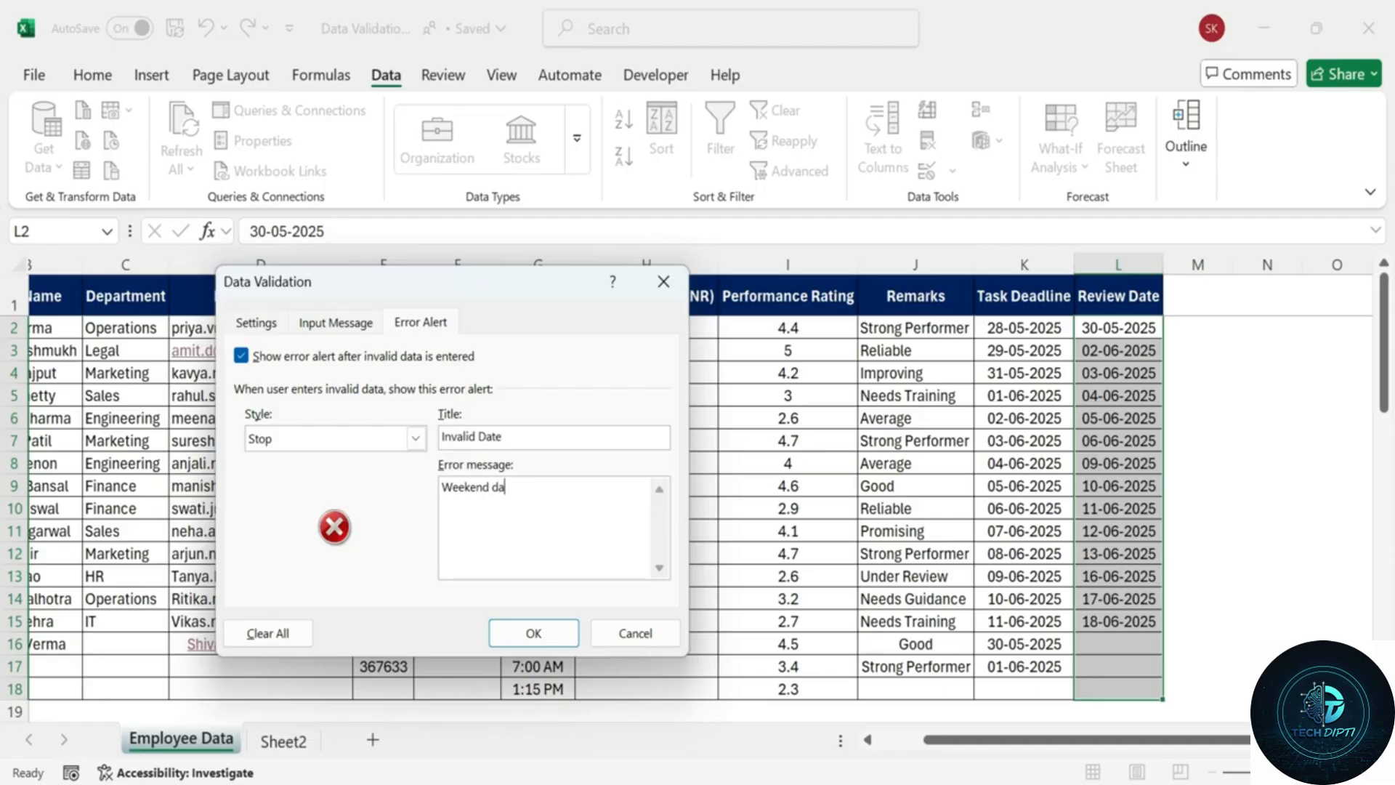
{"action": "type", "text": "tes are not allowed. p"}
{"action": "key", "text": "BackSpace"}
{"action": "type", "text": "Please enter"}
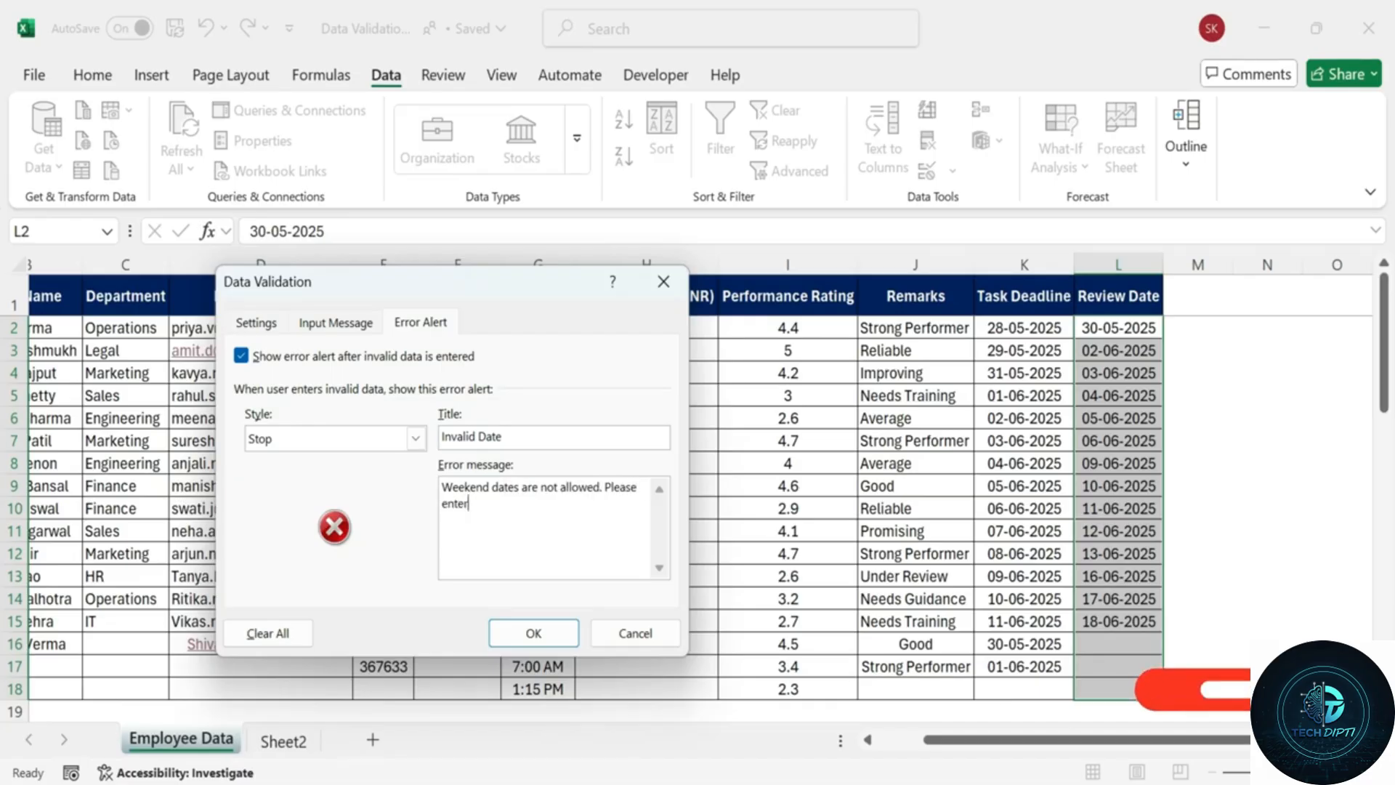
{"action": "type", "text": " a Weekd"}
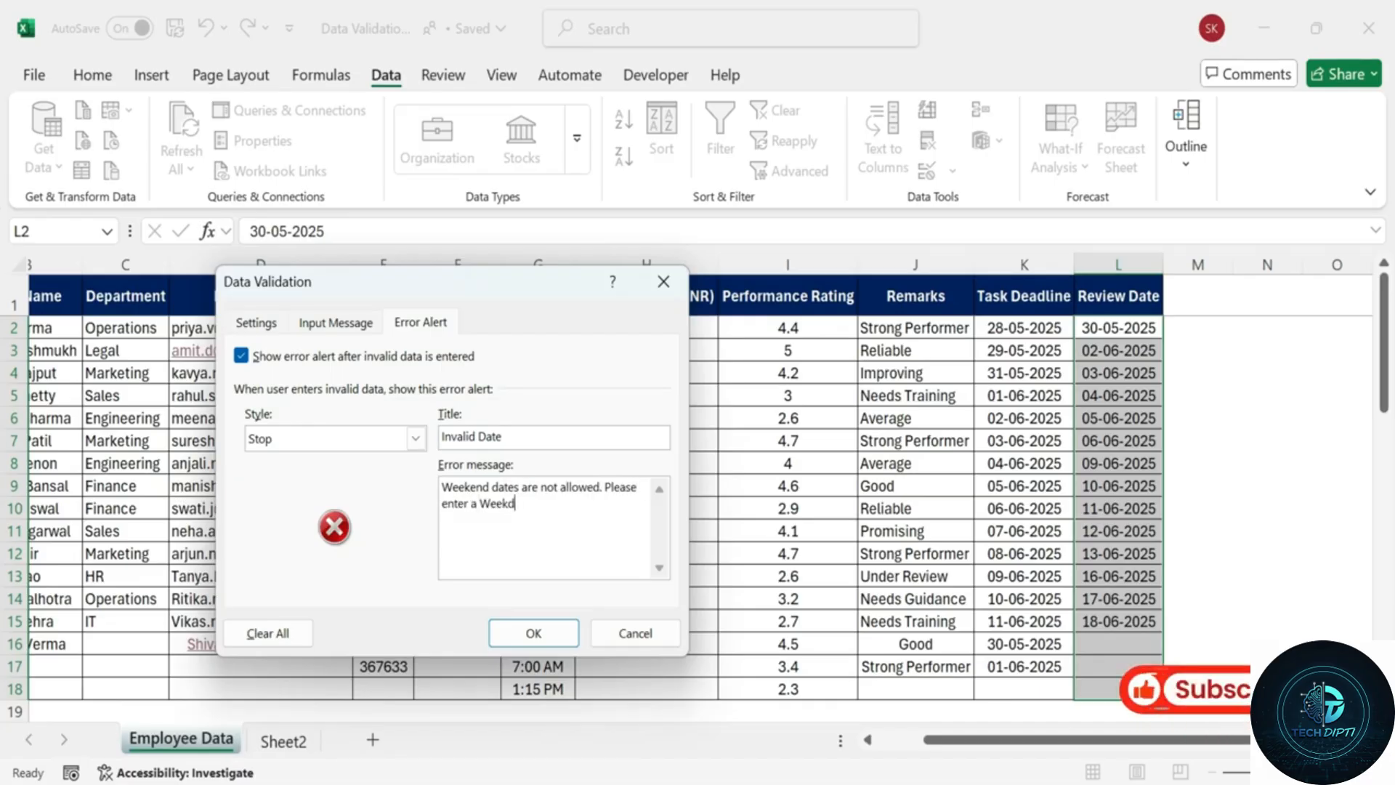
{"action": "type", "text": "ay."}
{"action": "left_click", "coordinate": [336, 323]}
{"action": "left_click", "coordinate": [256, 322]}
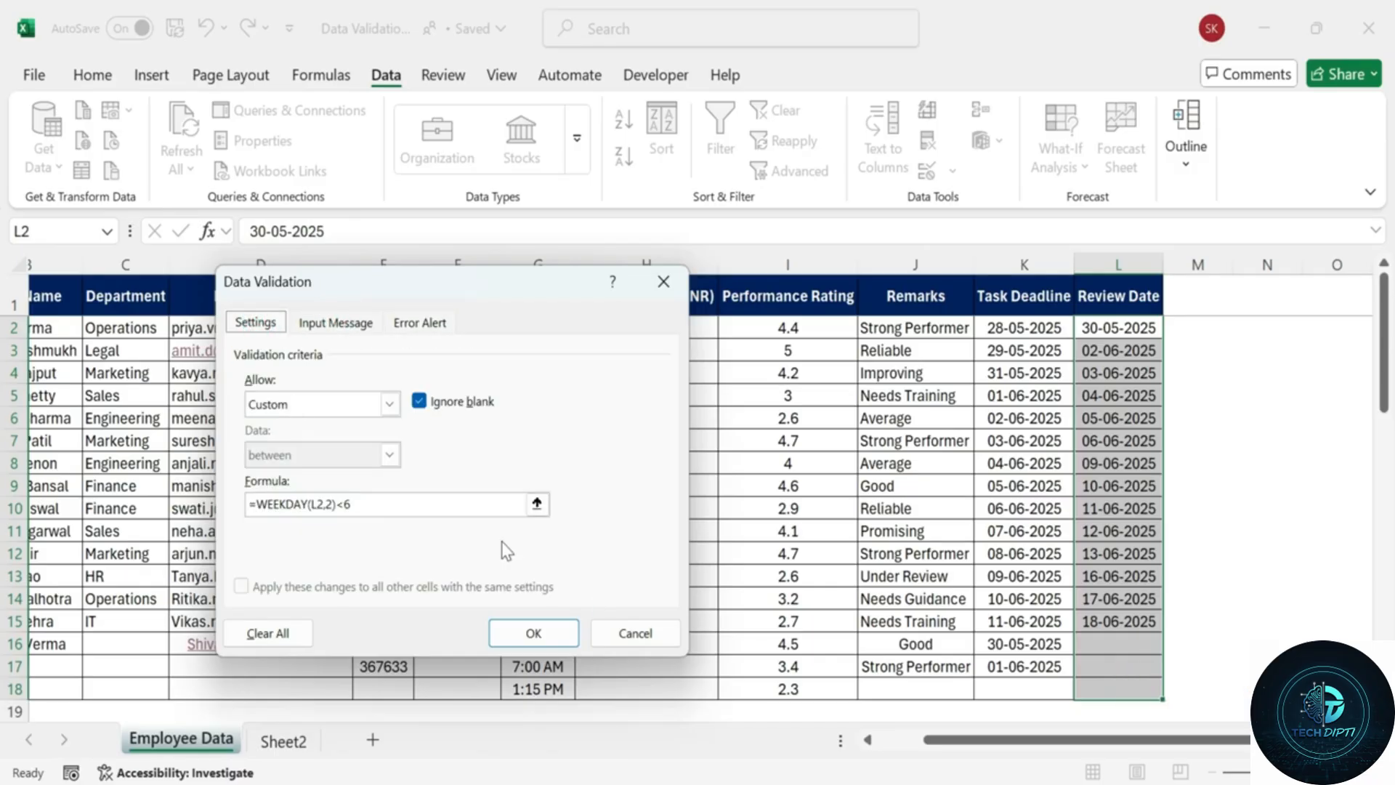
Apply the weekday-only rule to Review Date and enter the weekday 30-05-2025 in L16.
{"action": "left_click", "coordinate": [544, 633]}
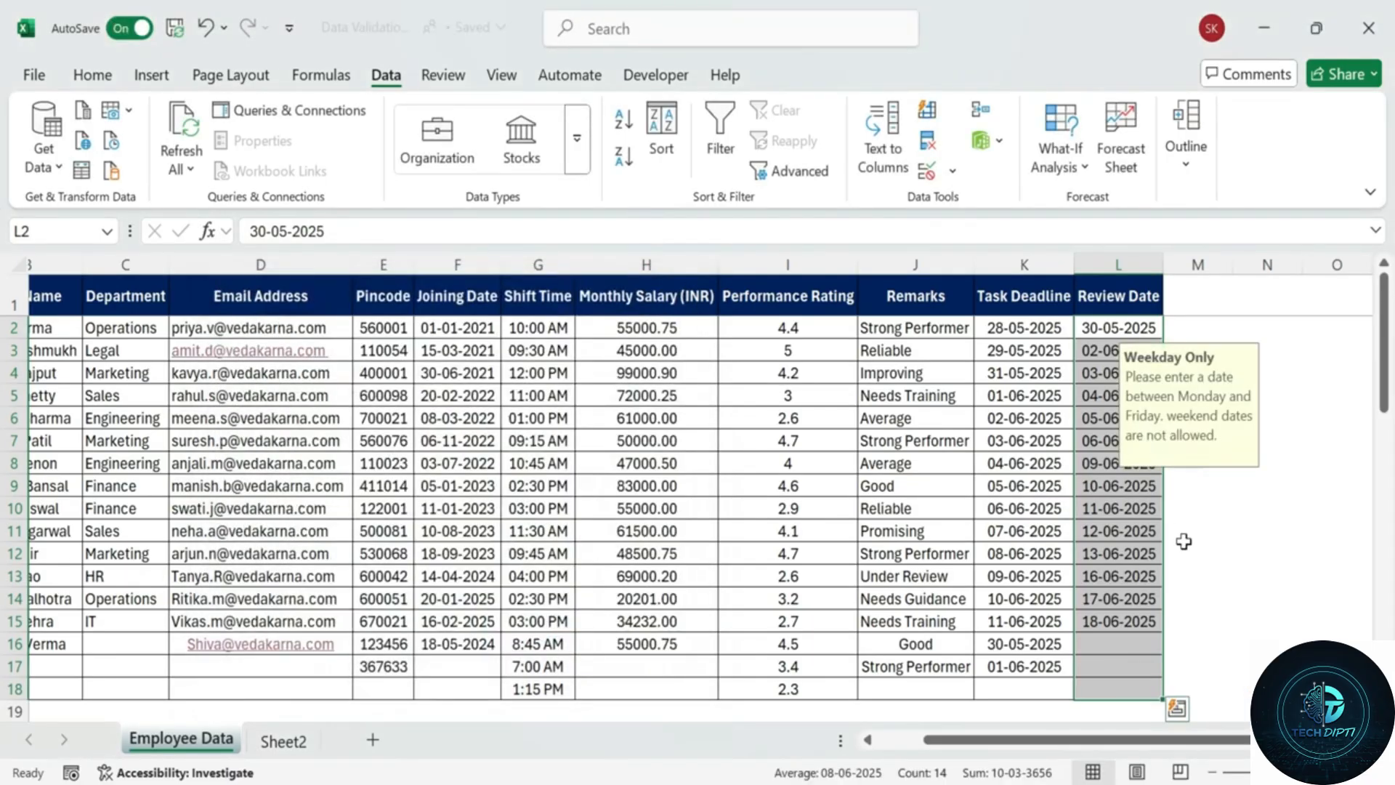
{"action": "left_click", "coordinate": [1185, 536]}
{"action": "left_click", "coordinate": [1122, 621]}
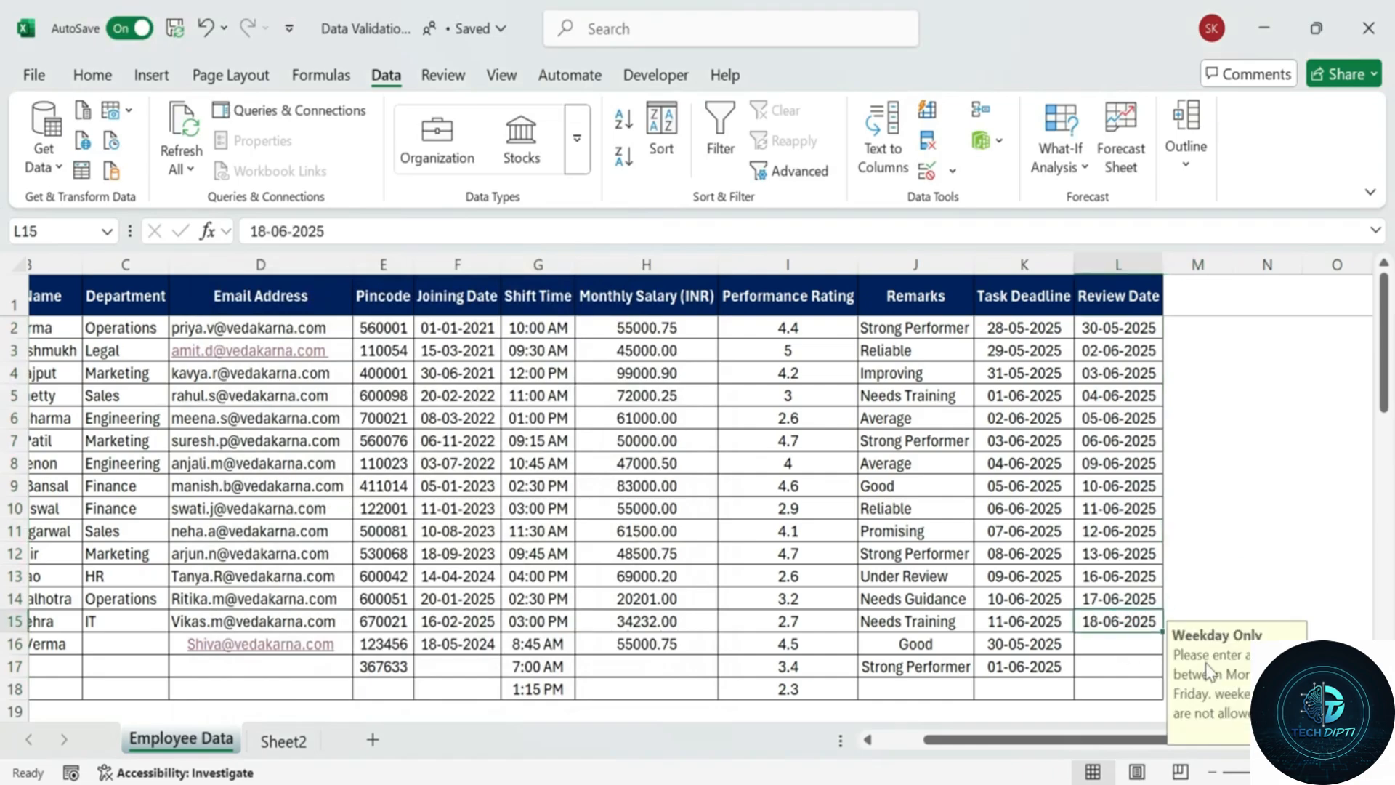
{"action": "left_click", "coordinate": [1134, 648]}
{"action": "scroll", "coordinate": [1134, 648], "scroll_direction": "down", "scroll_amount": 1}
{"action": "type", "text": "30"}
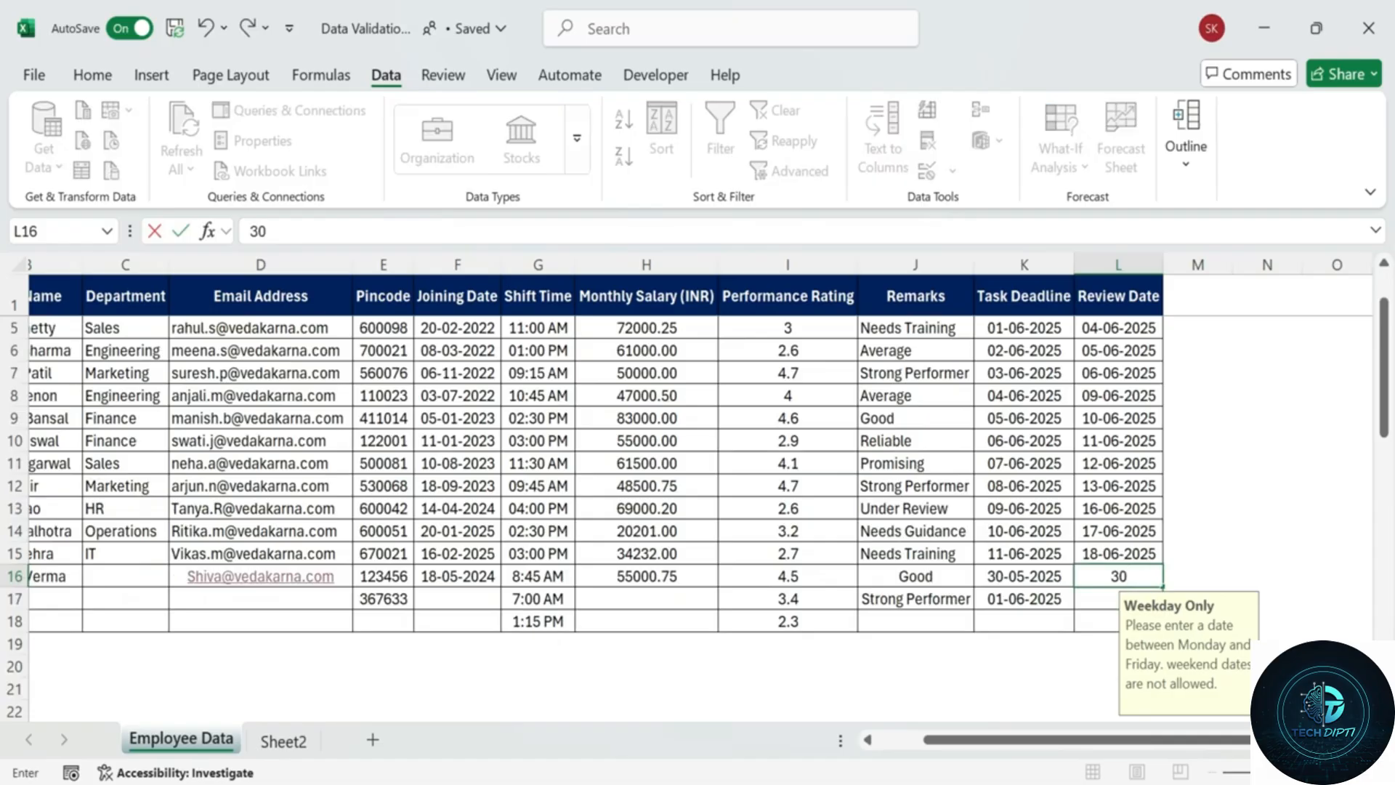
{"action": "type", "text": "-05-2025"}
{"action": "key", "text": "Return"}
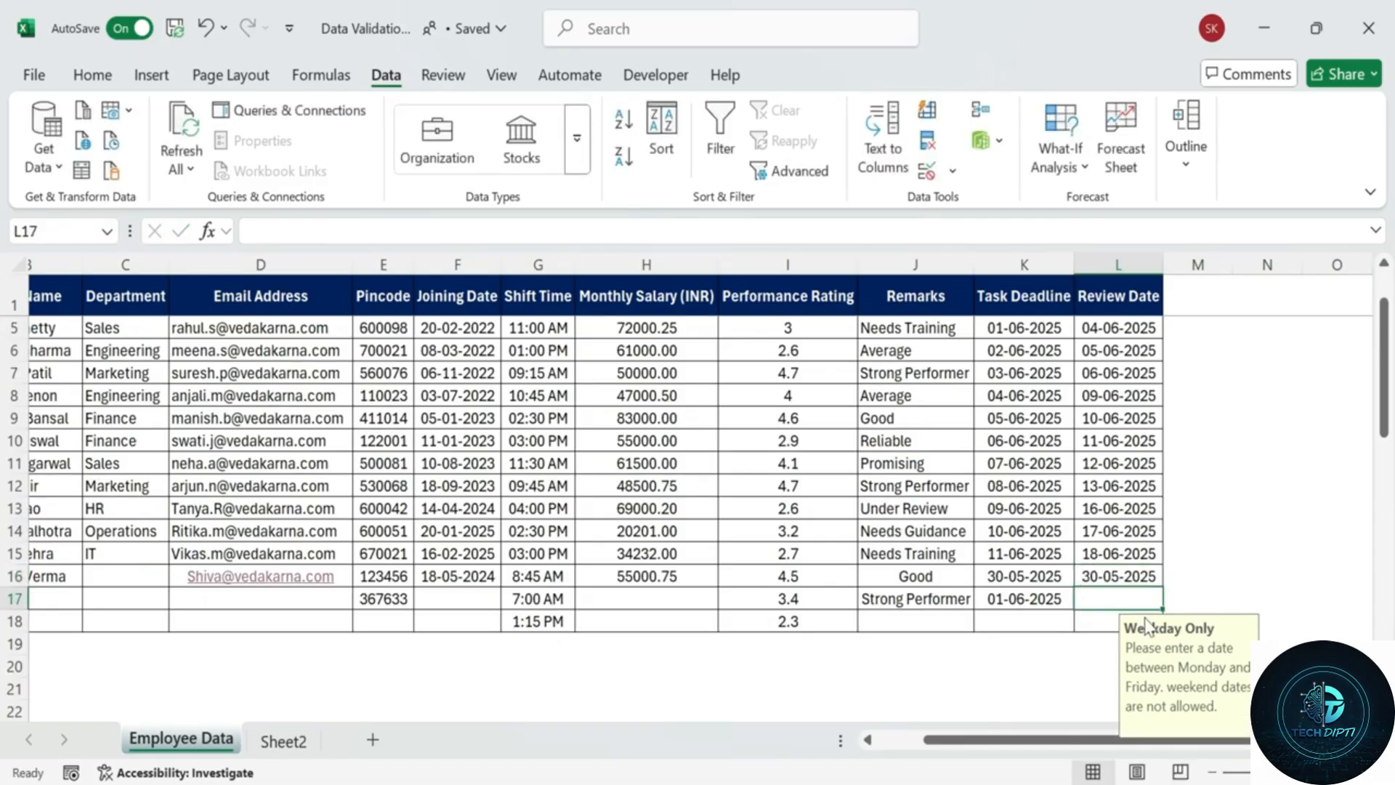
Change L16 to the weekend date 31-05-2025, see the Invalid Date error, and cancel it.
{"action": "left_click", "coordinate": [1094, 566]}
{"action": "double_click", "coordinate": [1095, 571]}
{"action": "key", "text": "BackSpace"}
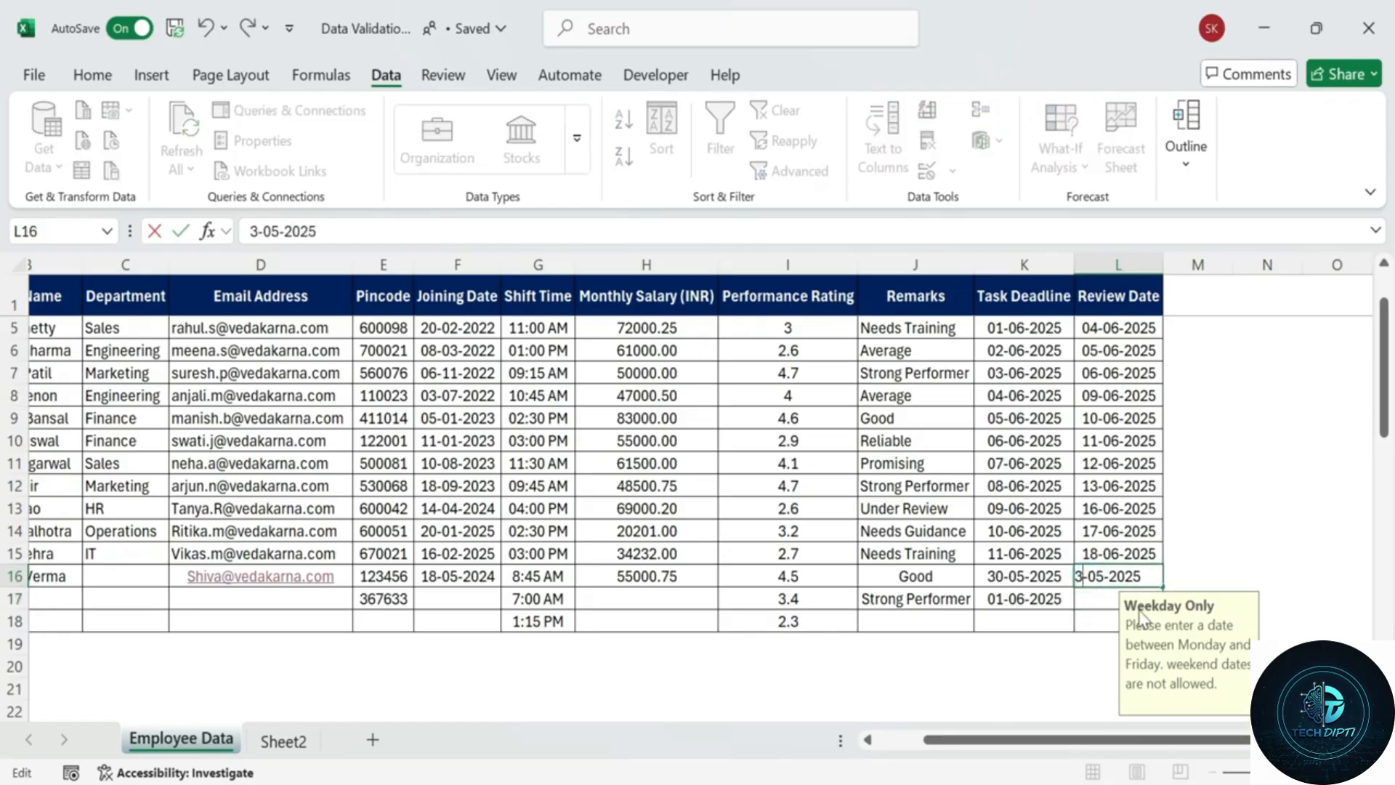
{"action": "type", "text": "1"}
{"action": "key", "text": "Return"}
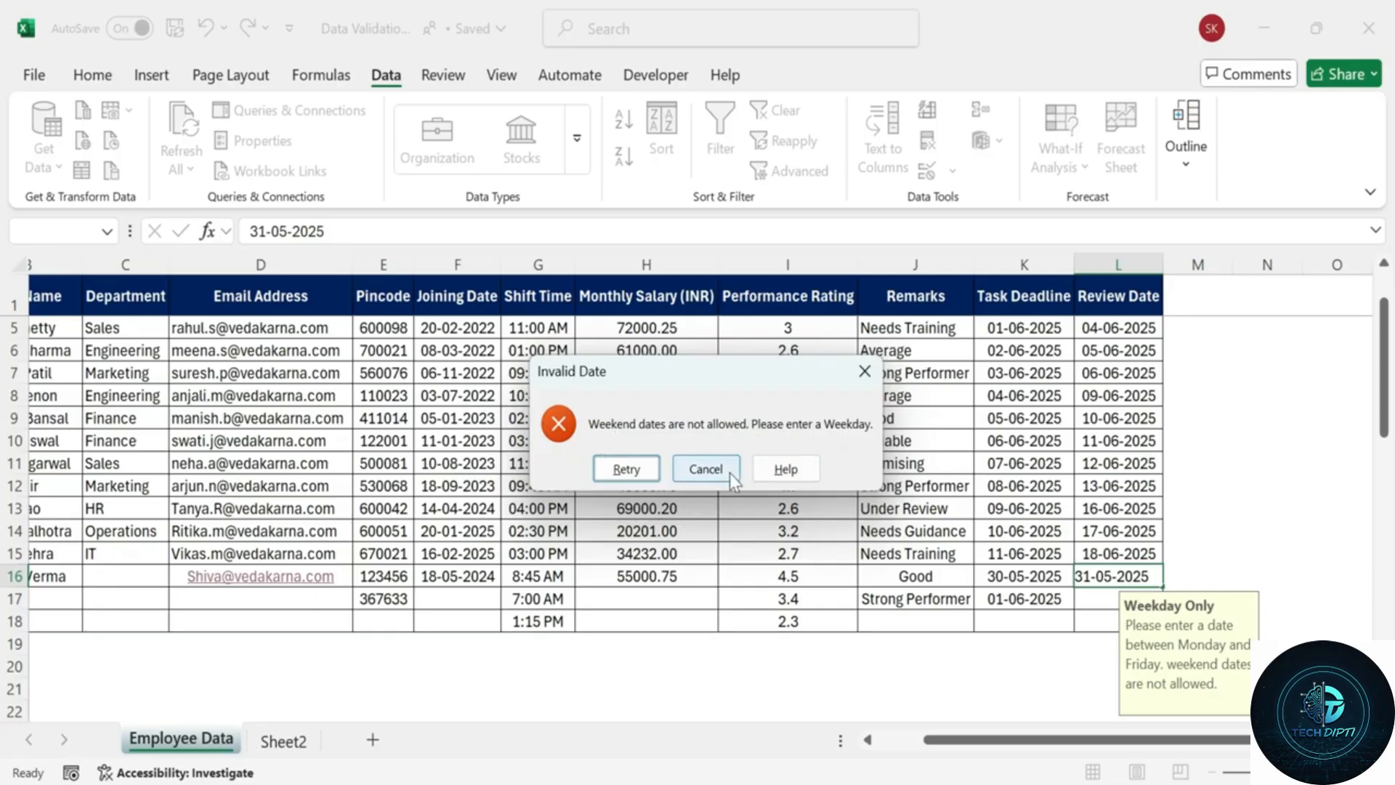
{"action": "left_click", "coordinate": [625, 468]}
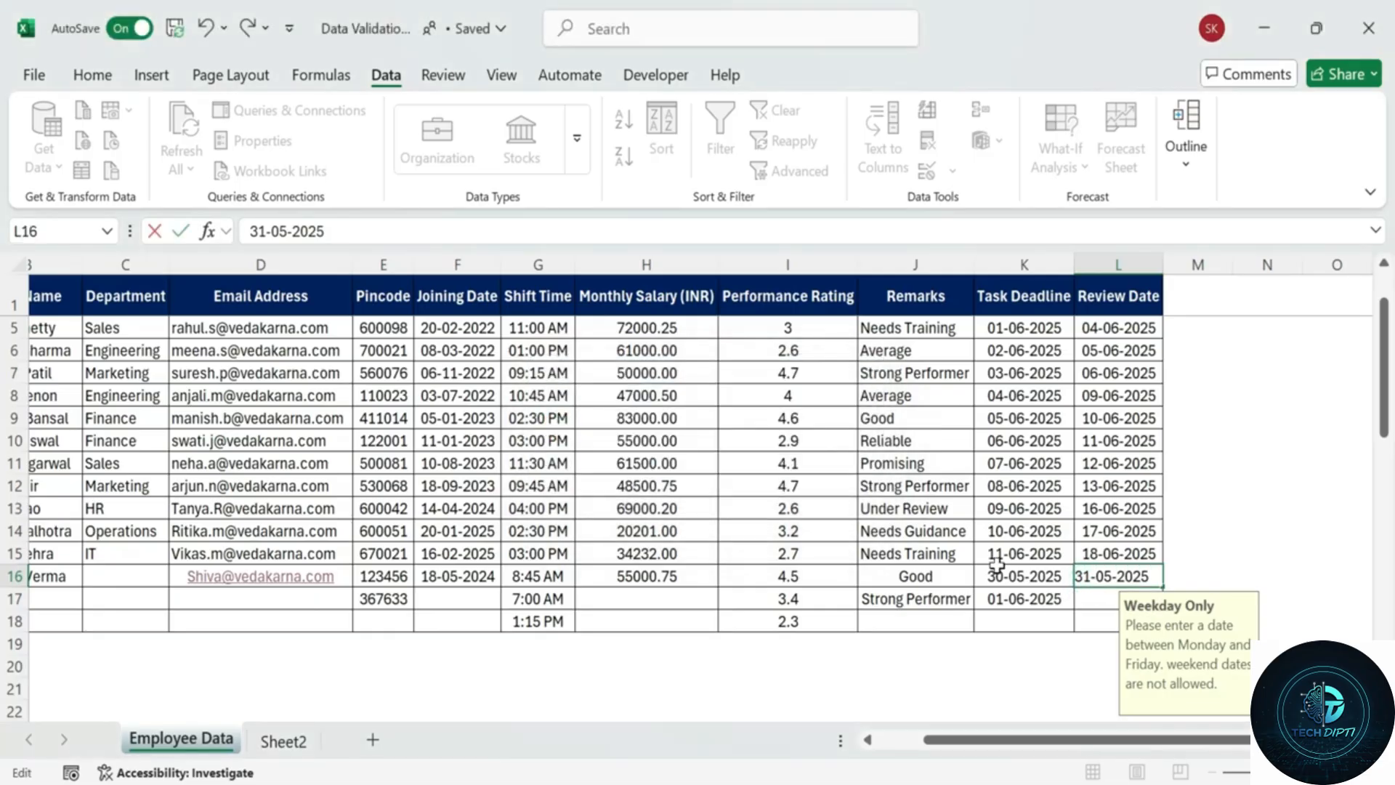
{"action": "scroll", "coordinate": [1301, 494], "scroll_direction": "up", "scroll_amount": 1}
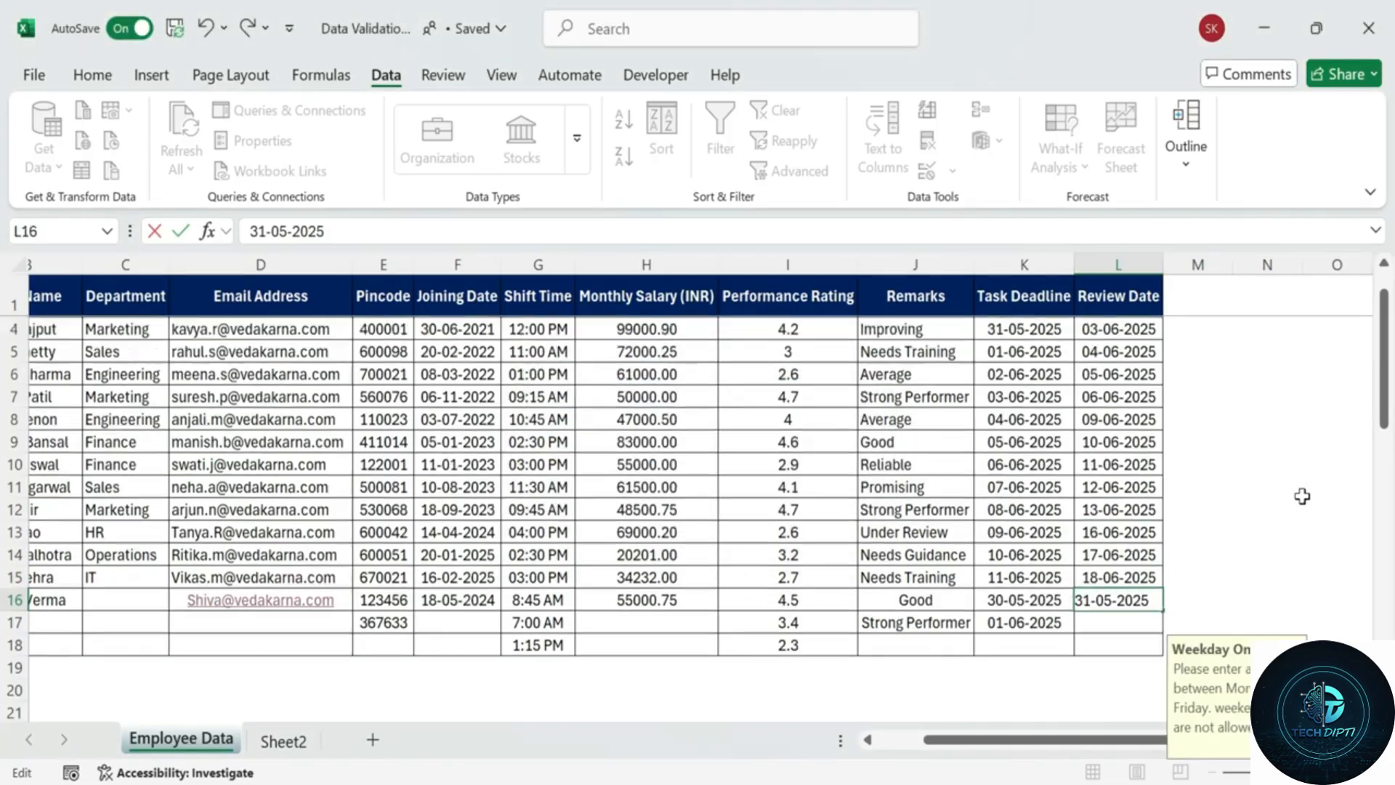
{"action": "left_click", "coordinate": [544, 353]}
{"action": "left_click", "coordinate": [860, 370]}
Check the input messages for Full Name, Email, Joining Date, Shift Time, Rating, Deadline and Review Date.
{"action": "left_click", "coordinate": [1201, 515]}
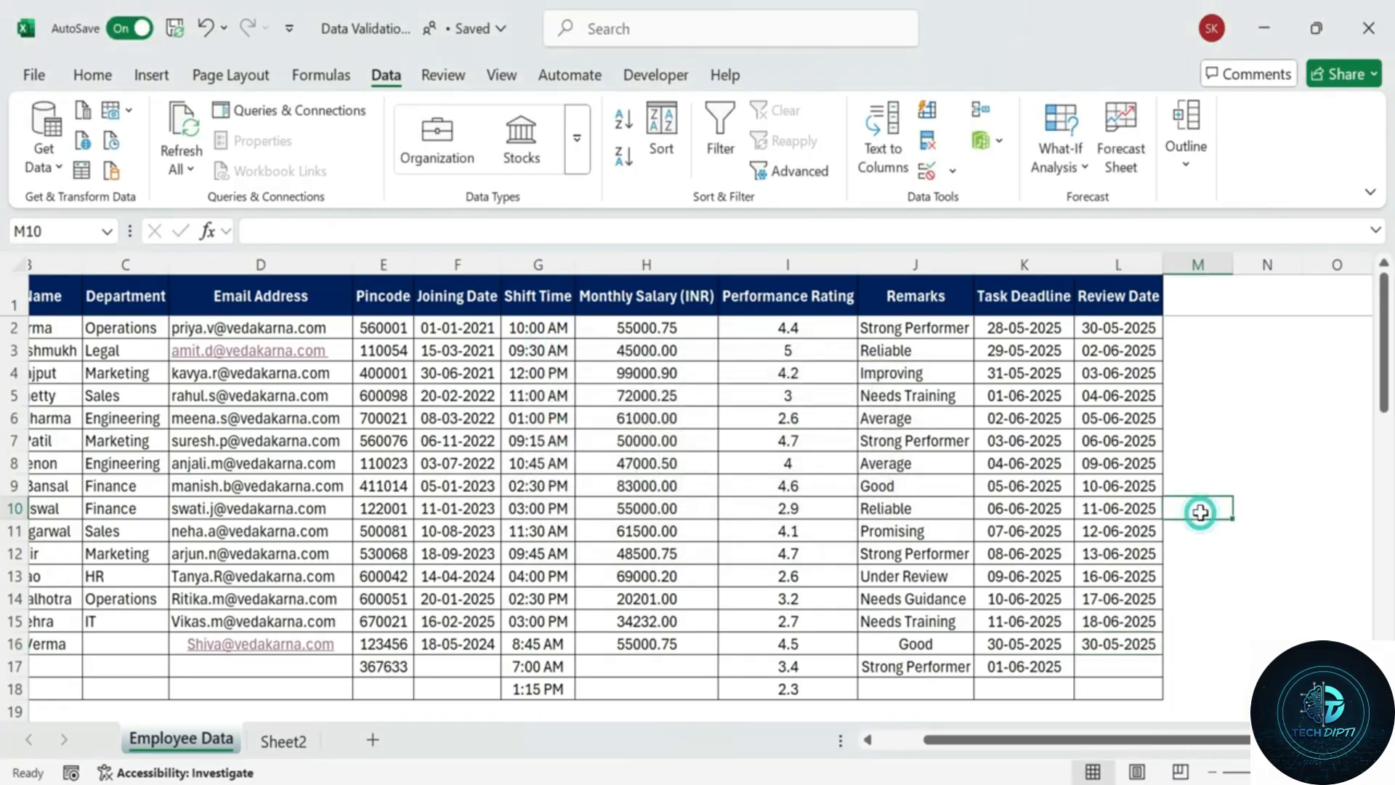
{"action": "left_click_drag", "start_coordinate": [1007, 748], "coordinate": [893, 743]}
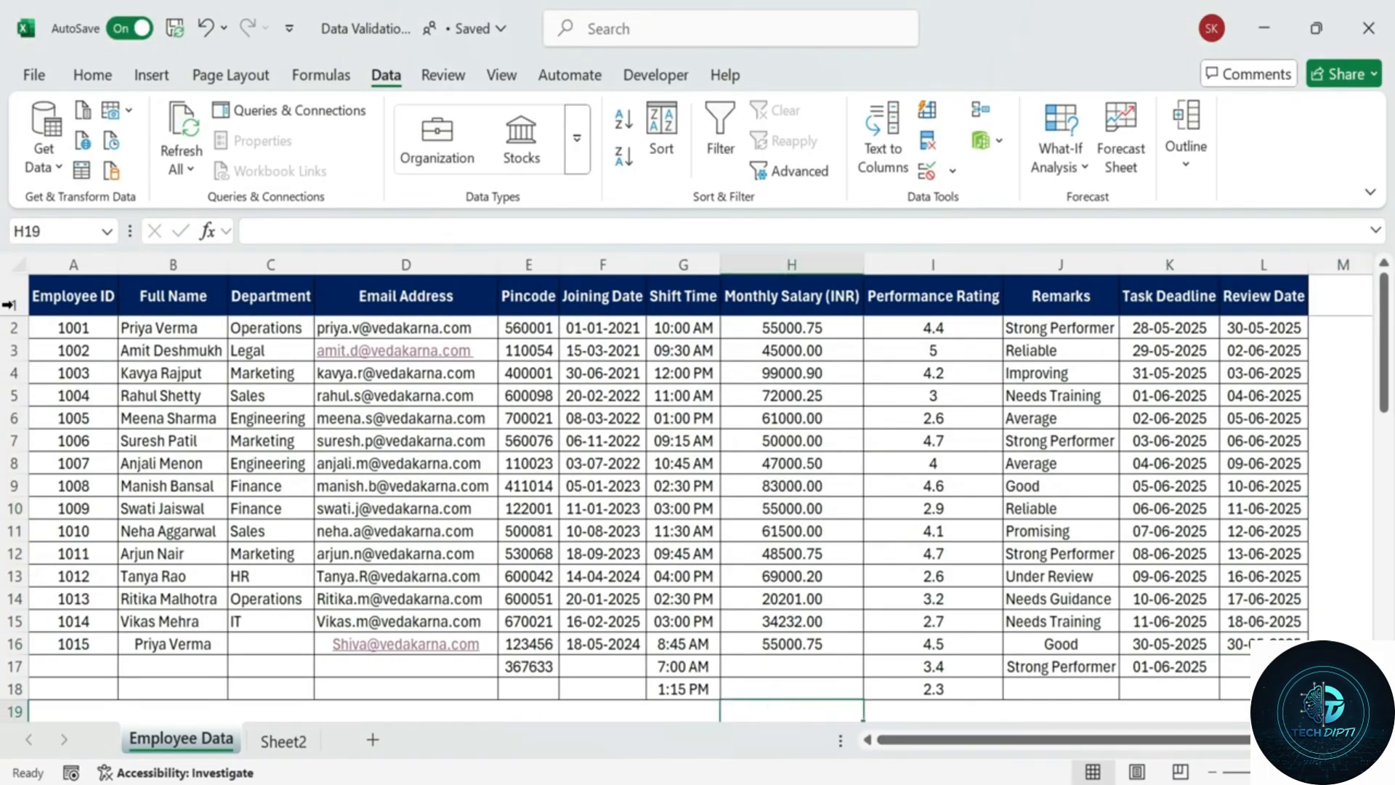
{"action": "left_click", "coordinate": [215, 333]}
{"action": "left_click", "coordinate": [392, 395]}
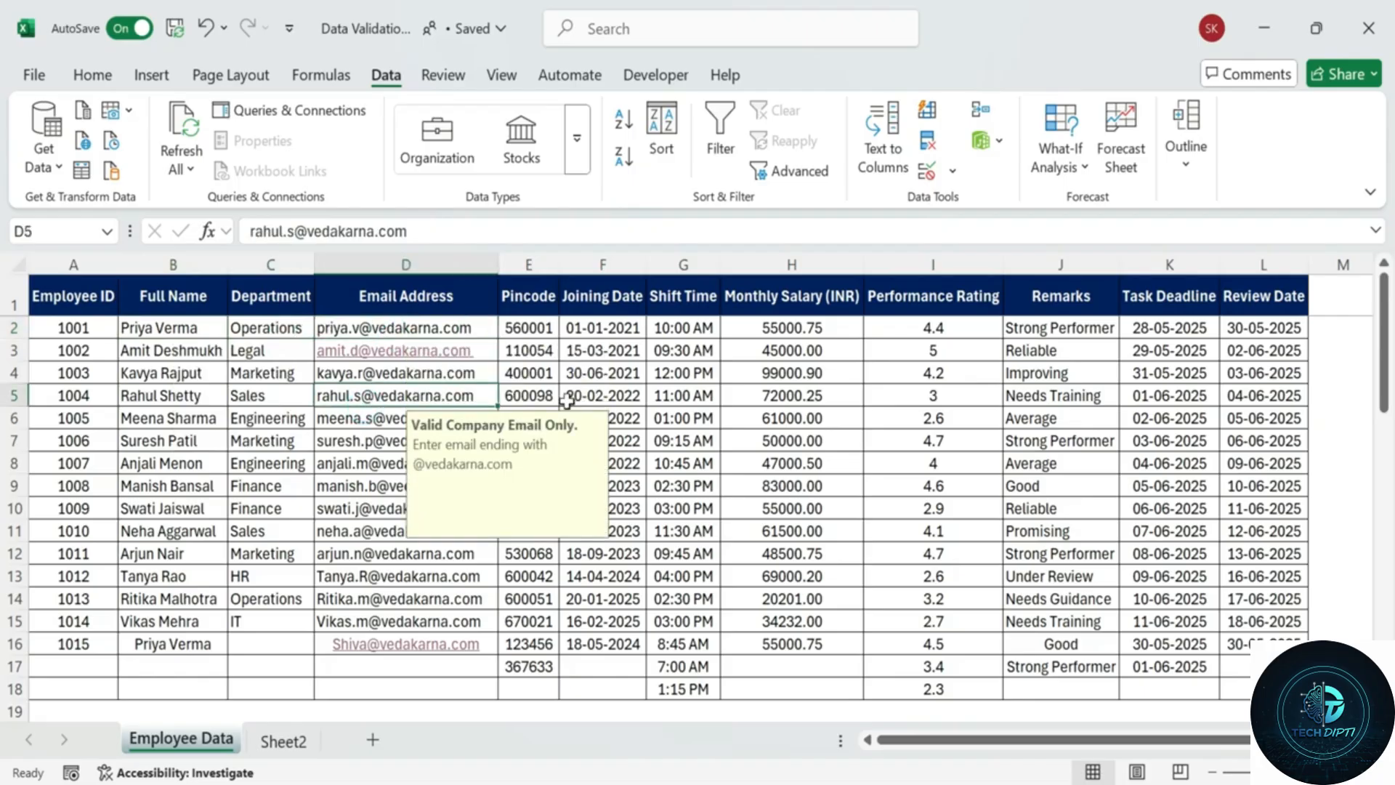
{"action": "left_click", "coordinate": [597, 372]}
{"action": "left_click", "coordinate": [677, 373]}
{"action": "left_click", "coordinate": [985, 375]}
{"action": "left_click", "coordinate": [1184, 350]}
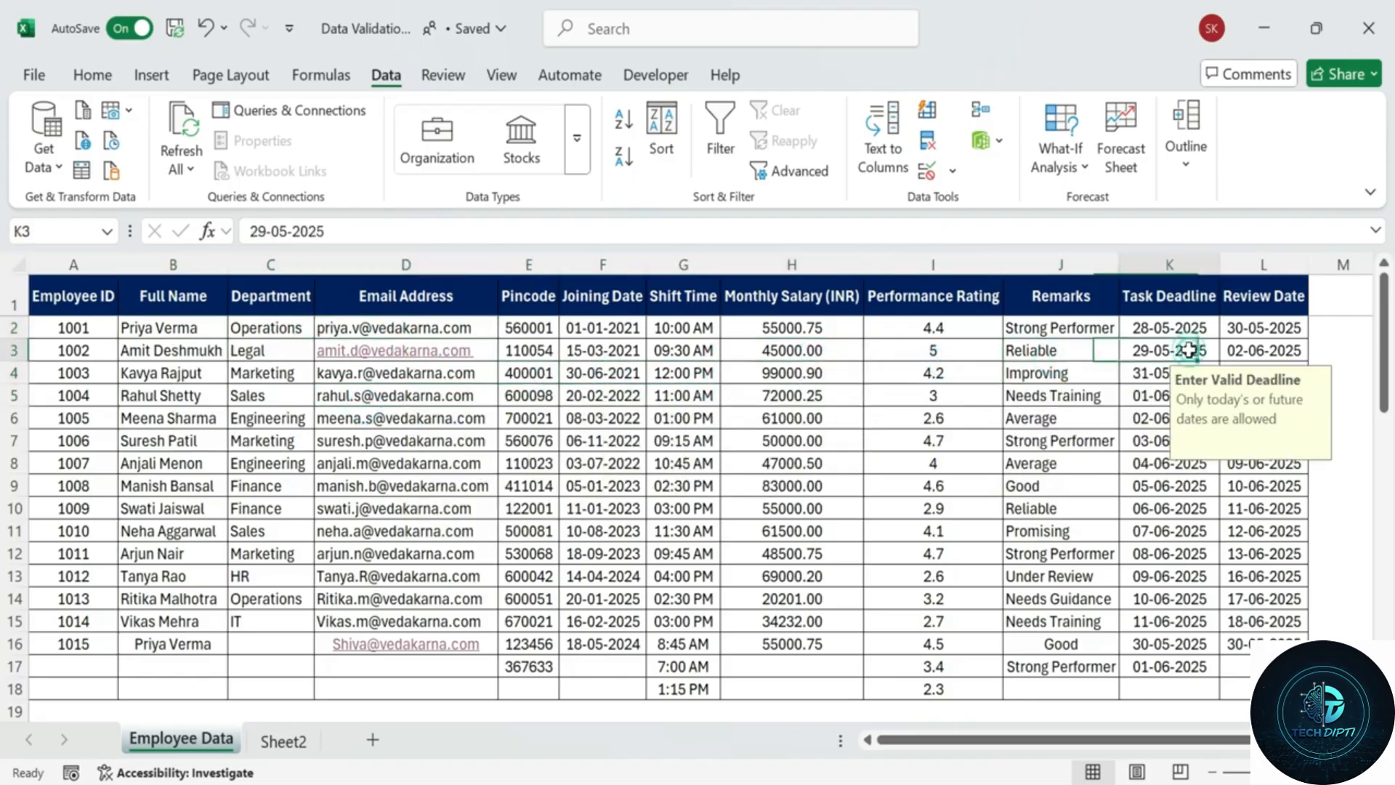